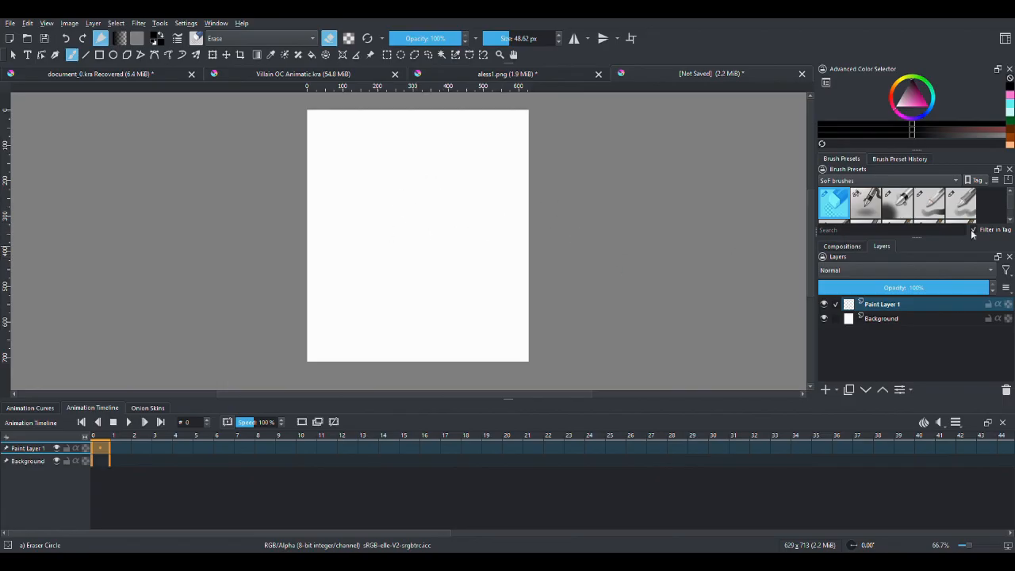
Sketch a small round head with jaw, ear and neck near the page's upper middle, using the Basic-5 Size brush at 8.55 px.
left_click(1008, 220)
left_click(834, 203)
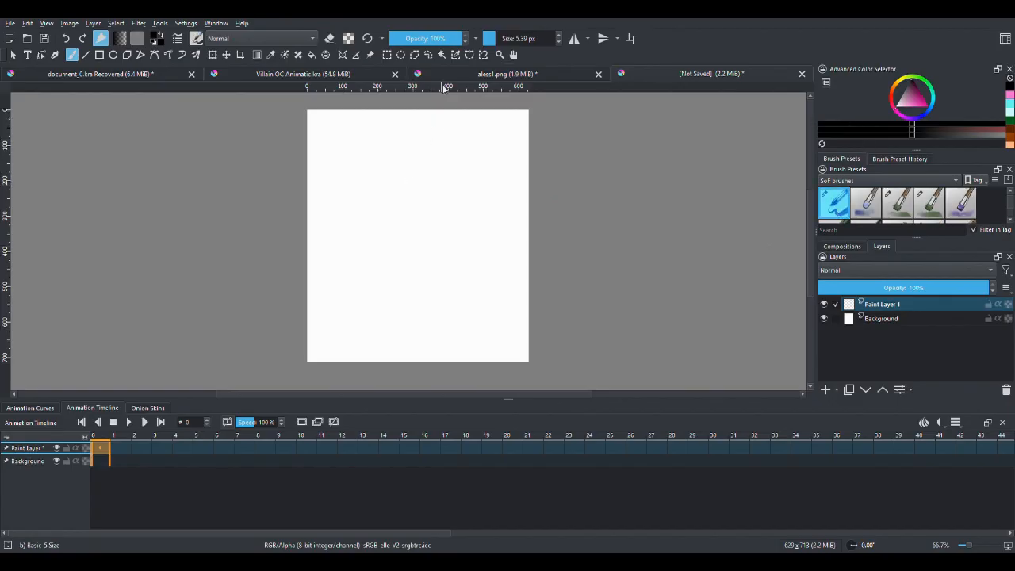
left_click(492, 41)
mouse_move(431, 166)
left_mouse_down()
mouse_move(430, 156)
mouse_move(411, 178)
left_mouse_up()
left_click_drag(435, 171, 418, 187)
mouse_move(429, 155)
left_mouse_down()
mouse_move(429, 183)
mouse_move(433, 164)
mouse_move(401, 176)
left_mouse_up()
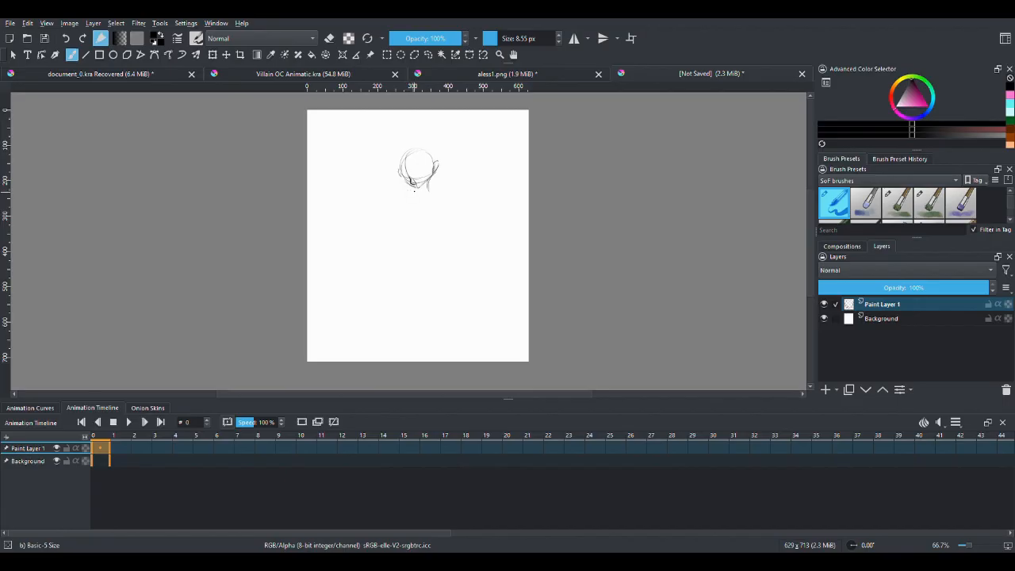
left_click_drag(414, 190, 420, 197)
Sketch a second round head with curved face guidelines and an ear, below and to the left of the first head.
mouse_move(354, 197)
left_mouse_down()
mouse_move(353, 222)
mouse_move(381, 203)
mouse_move(357, 196)
mouse_move(376, 229)
left_mouse_up()
left_click_drag(350, 215, 356, 227)
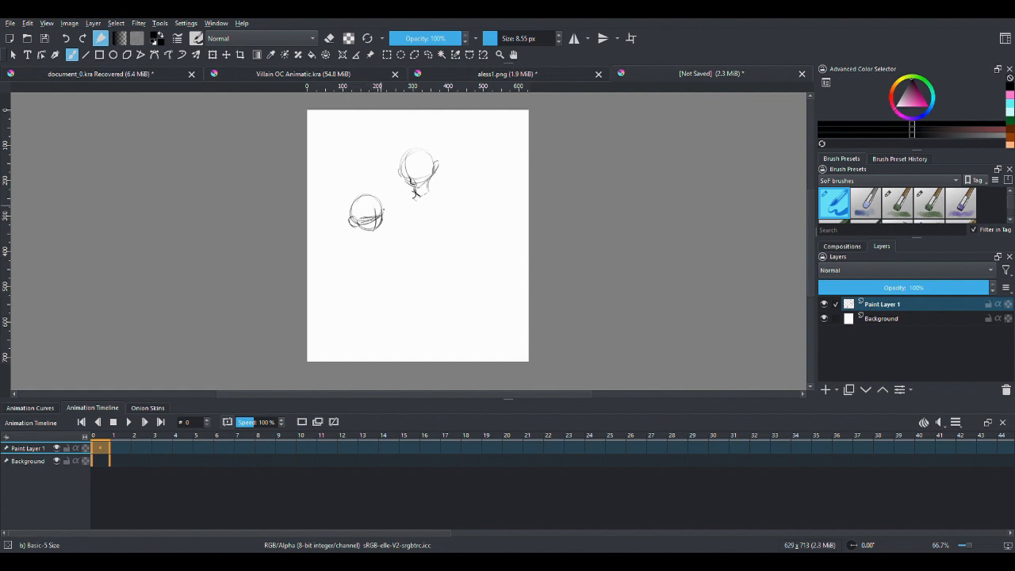
left_click_drag(384, 212, 382, 207)
Darken the ear and cheek shapes on both sides of the second head and add an eye on its guideline.
key("plus")
key("plus")
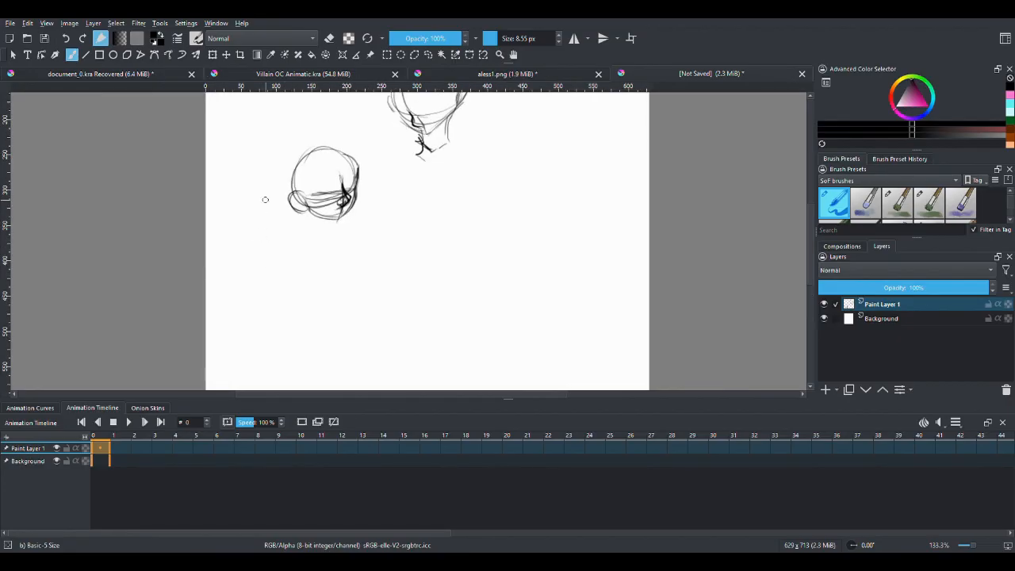
mouse_move(348, 196)
left_mouse_down()
mouse_move(339, 203)
mouse_move(345, 197)
left_mouse_up()
mouse_move(296, 193)
left_mouse_down()
mouse_move(291, 200)
mouse_move(310, 208)
mouse_move(294, 206)
mouse_move(305, 203)
left_mouse_up()
left_click_drag(357, 178, 358, 193)
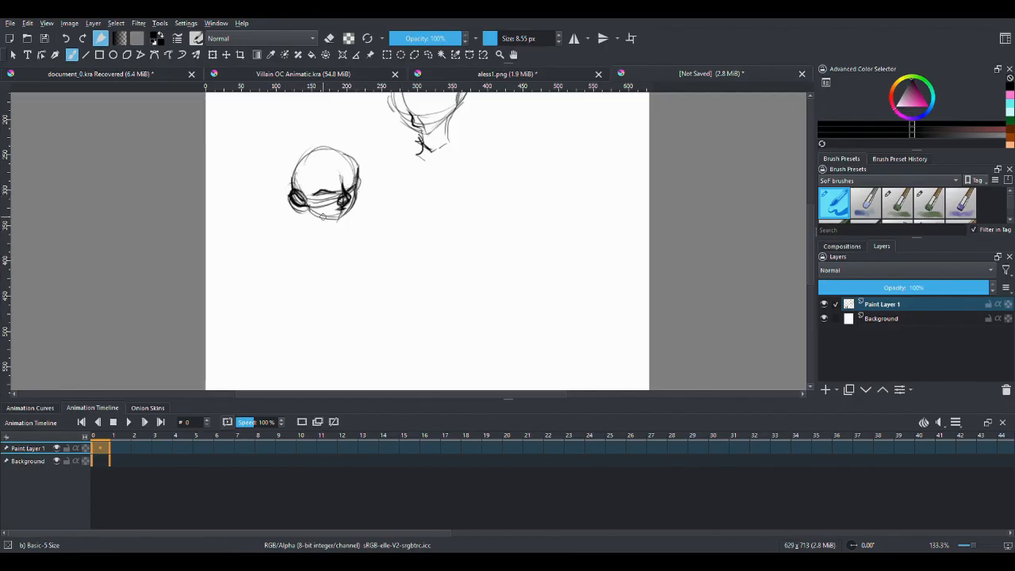
Sketch the neck and V-shaped collar below the second head and draw a brow above its eye.
left_click_drag(324, 221, 323, 227)
mouse_move(317, 220)
left_mouse_down()
mouse_move(351, 228)
mouse_move(311, 227)
mouse_move(323, 244)
mouse_move(352, 231)
left_mouse_up()
left_click_drag(311, 188, 336, 186)
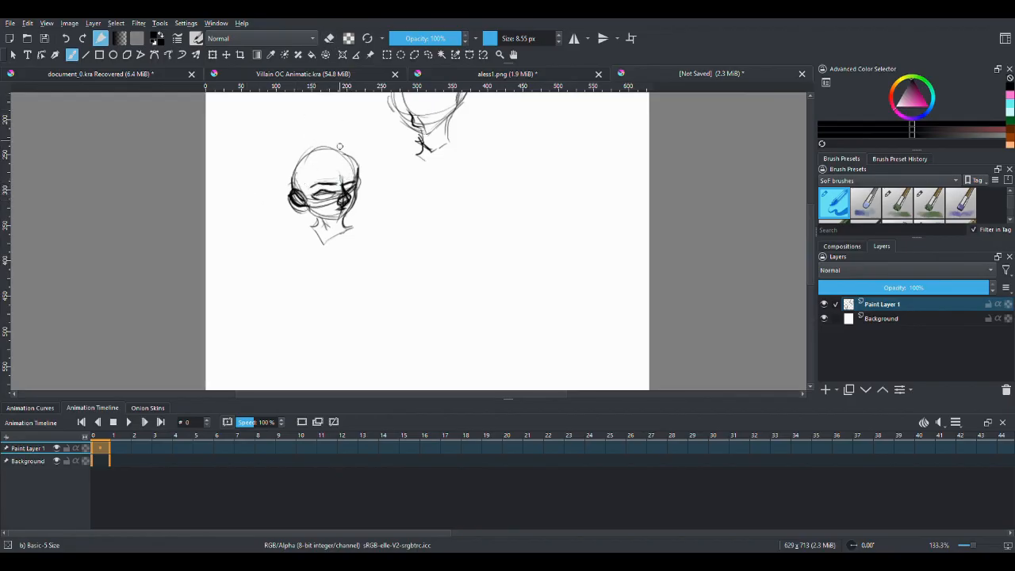
Undo the last brow strokes on the second head and erase the brow above its eye.
key("e")
key("e")
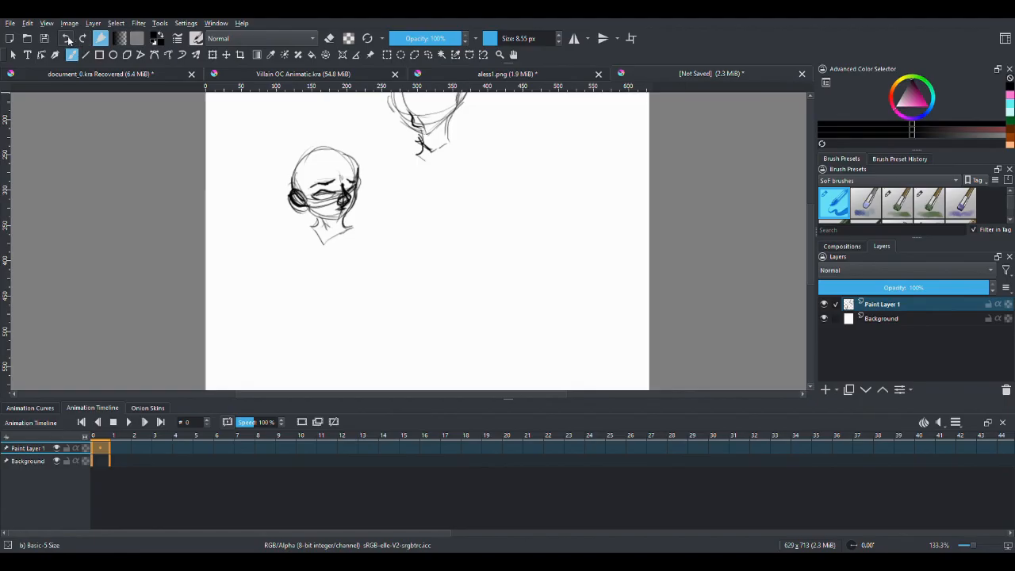
left_click(68, 39)
left_click(67, 40)
left_click(68, 38)
left_click_drag(314, 184, 330, 184)
key("e")
left_click_drag(307, 187, 335, 183)
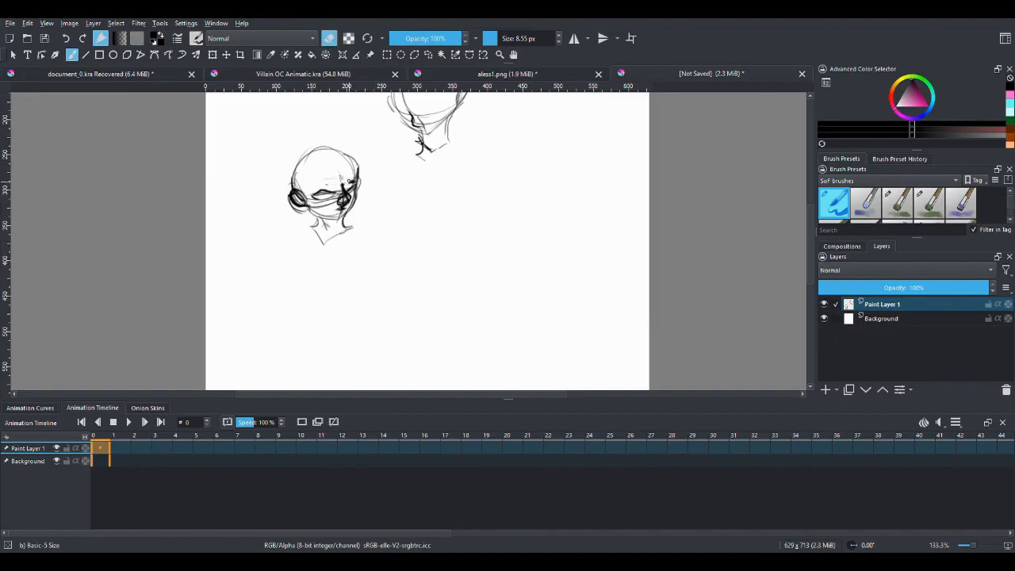
Switch back from erasing to painting and redraw the second head's brows as steep, inward-slanting angry strokes.
left_click(329, 38)
left_click_drag(315, 181, 356, 180)
key("ctrl+minus")
key("ctrl+minus")
key("ctrl+plus")
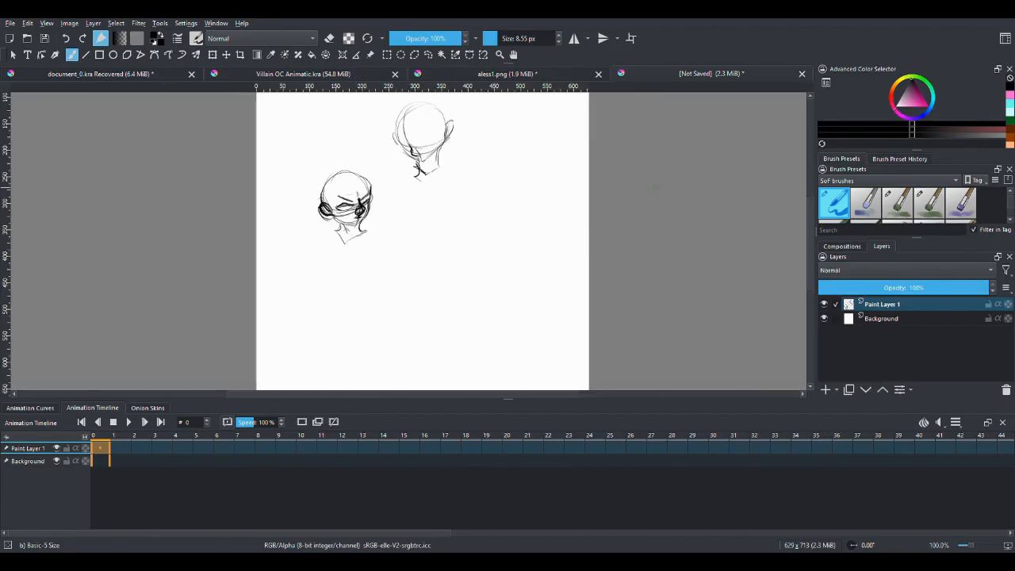
Hide Paint Layer 1 and add a new paint layer above it.
left_click(824, 303)
left_click(825, 389)
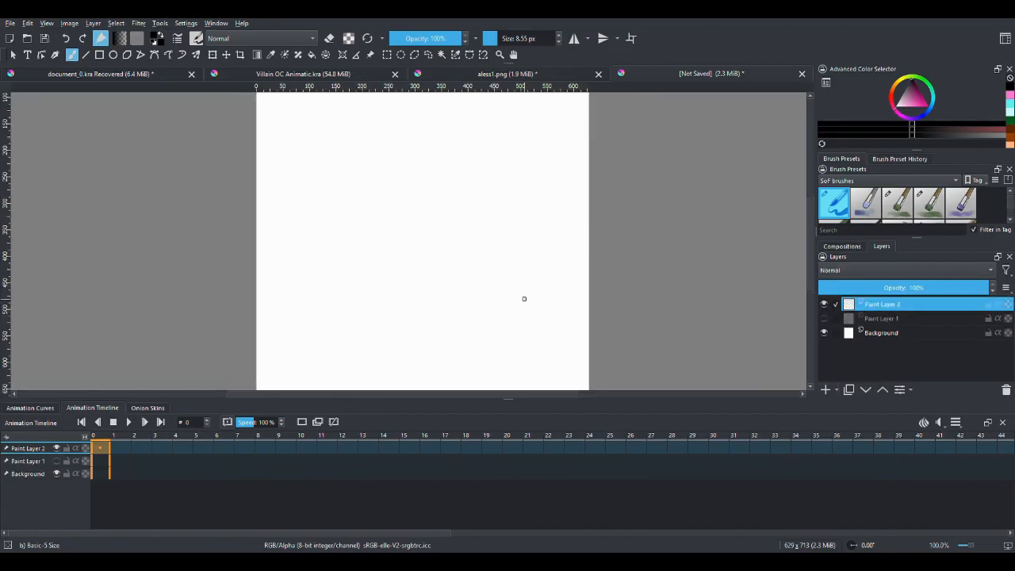
key("ctrl+minus")
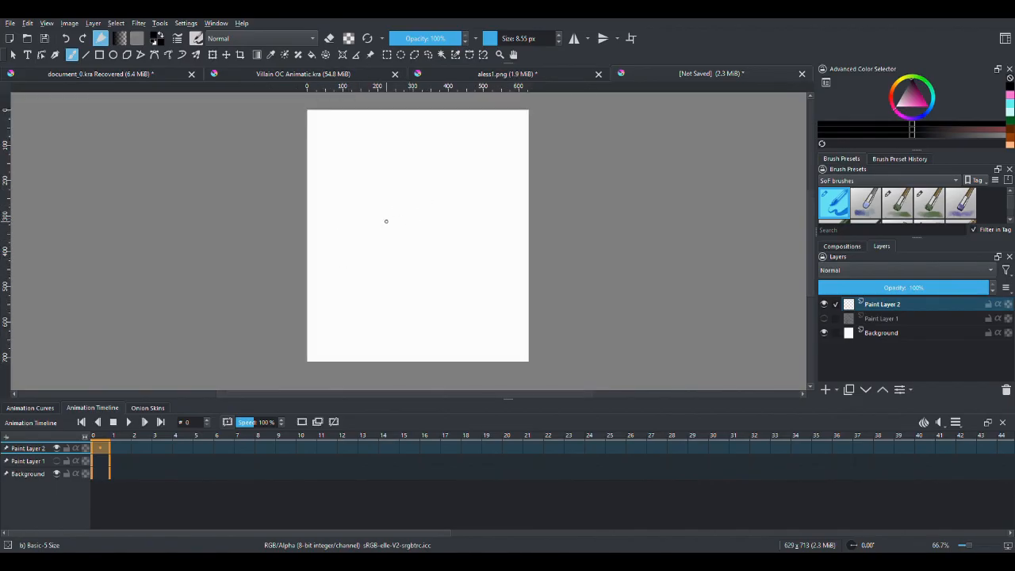
Sketch a small rough square inside a larger one around the middle of the page on Paint Layer 2.
mouse_move(401, 209)
left_mouse_down()
mouse_move(407, 243)
mouse_move(425, 208)
mouse_move(387, 245)
left_mouse_up()
left_click_drag(428, 209, 429, 243)
mouse_move(418, 248)
left_mouse_down()
mouse_move(389, 248)
mouse_move(398, 238)
mouse_move(387, 263)
left_mouse_up()
mouse_move(368, 188)
left_mouse_down()
mouse_move(374, 261)
mouse_move(387, 182)
mouse_move(441, 179)
mouse_move(446, 244)
left_mouse_up()
left_click_drag(379, 264, 452, 258)
Draw diagonal perspective lines from the centre of the nested squares through their corners out toward the page corners.
left_click_drag(441, 183, 417, 222)
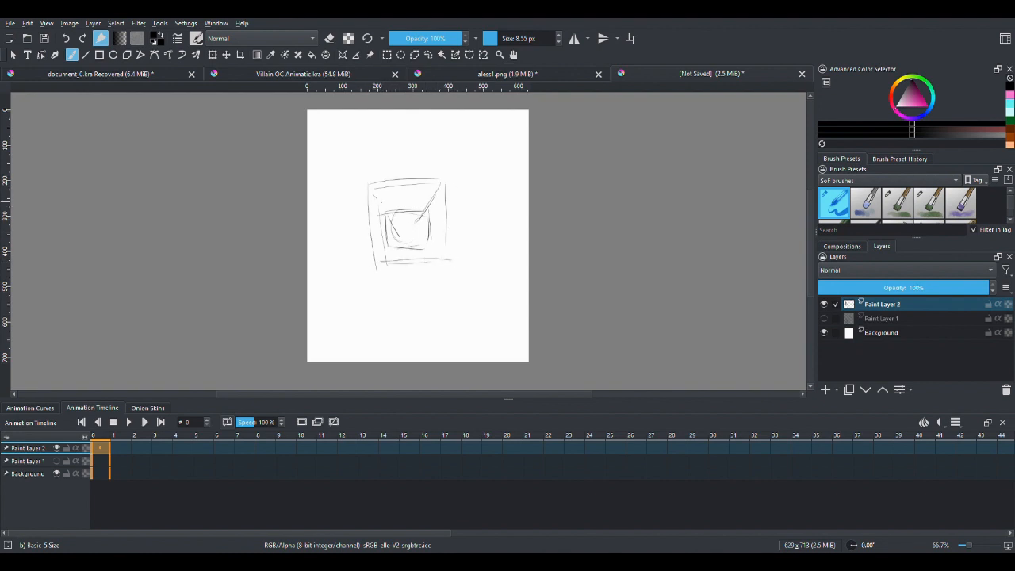
mouse_move(374, 196)
left_mouse_down()
mouse_move(413, 237)
mouse_move(410, 223)
mouse_move(374, 264)
left_mouse_up()
left_click_drag(411, 222, 447, 259)
left_click_drag(469, 151, 418, 199)
left_click_drag(318, 130, 377, 192)
left_click_drag(377, 266, 308, 323)
left_click_drag(456, 266, 527, 325)
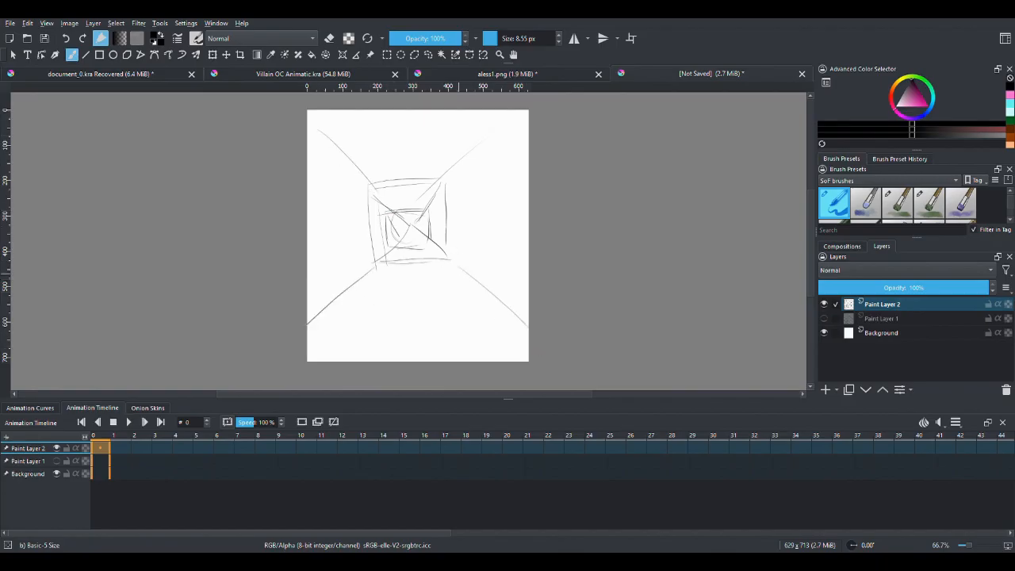
Sketch faint circles around the nested squares and a long vertical guide line near each side edge of the page.
mouse_move(372, 189)
left_mouse_down()
mouse_move(417, 167)
mouse_move(400, 303)
mouse_move(400, 174)
left_mouse_up()
left_click_drag(517, 121, 515, 348)
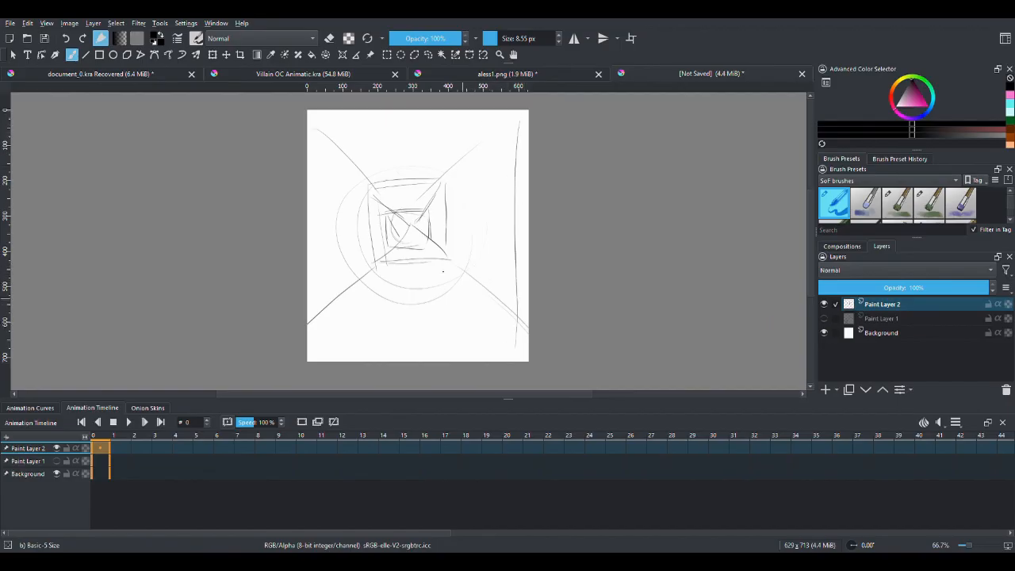
left_click_drag(311, 131, 309, 328)
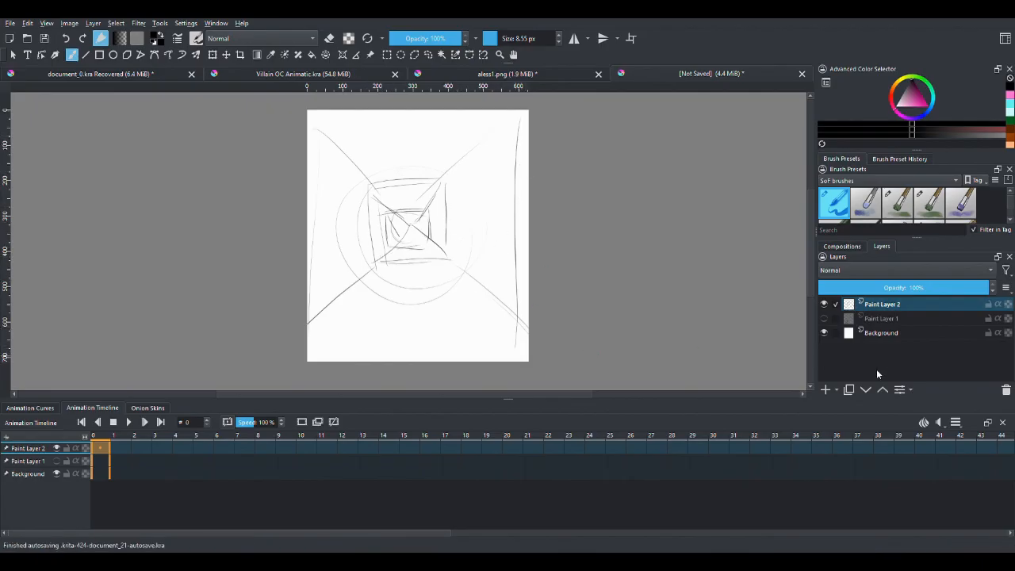
Add a new paint layer on top, lower Paint Layer 2's opacity to fade the guides, and make Paint Layer 3 active.
left_click(825, 389)
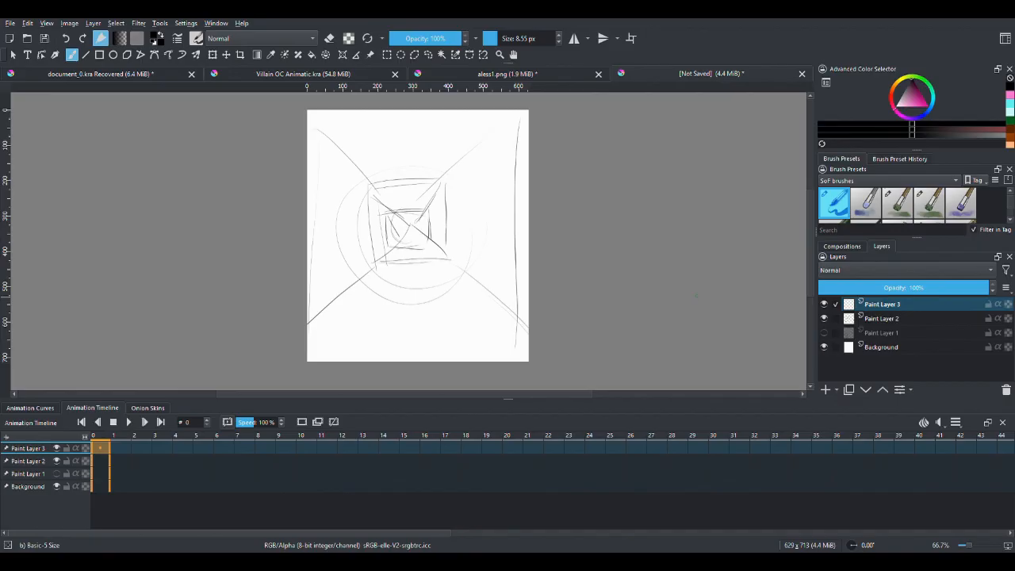
left_click(884, 318)
left_click_drag(912, 287, 901, 287)
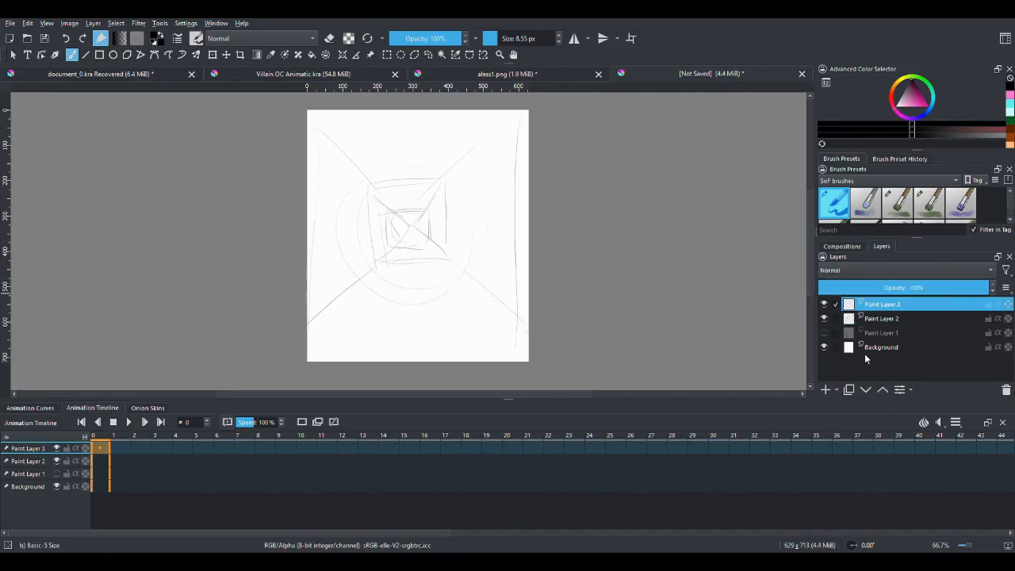
left_click(881, 304)
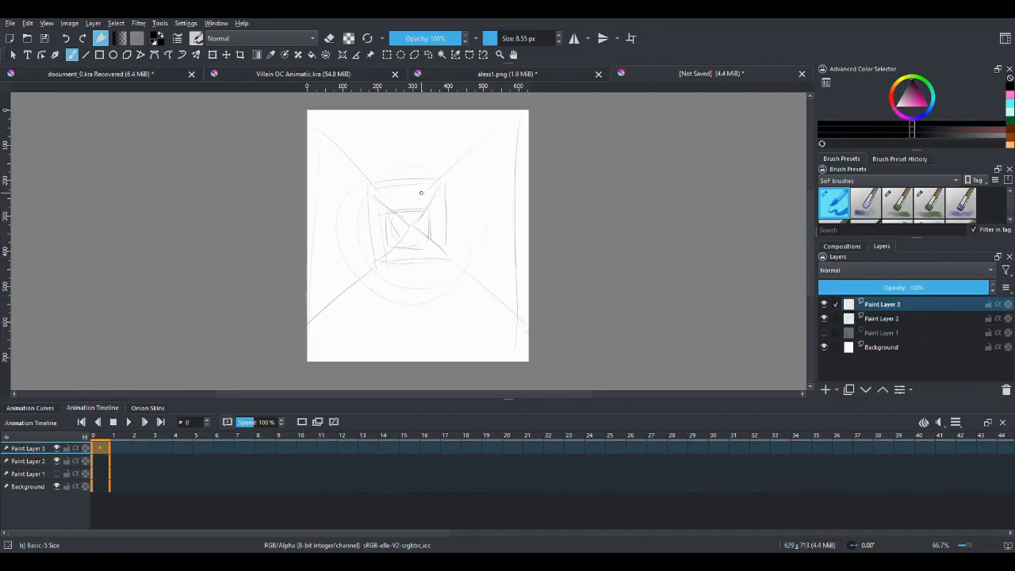
Sketch a figure's ribcage over the central square, with round shoulders and a round head above it.
left_click_drag(402, 216, 392, 243)
mouse_move(408, 200)
left_mouse_down()
mouse_move(390, 222)
mouse_move(428, 205)
mouse_move(425, 244)
mouse_move(409, 249)
mouse_move(418, 250)
mouse_move(396, 242)
mouse_move(427, 243)
mouse_move(389, 243)
mouse_move(393, 217)
mouse_move(405, 210)
mouse_move(400, 168)
mouse_move(447, 197)
left_mouse_up()
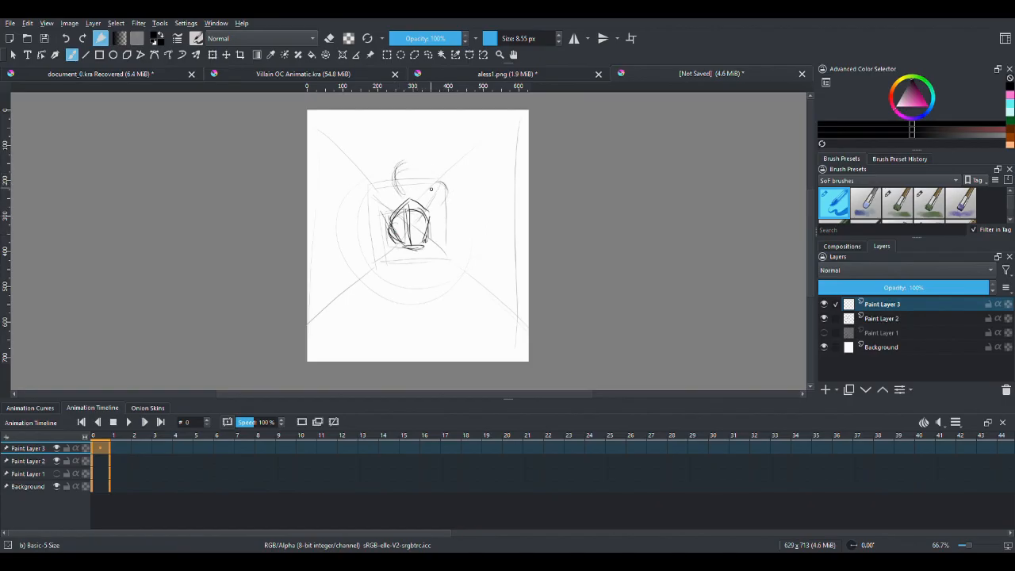
mouse_move(377, 189)
left_mouse_down()
mouse_move(370, 205)
mouse_move(387, 186)
mouse_move(392, 199)
mouse_move(444, 203)
mouse_move(443, 178)
mouse_move(391, 184)
mouse_move(395, 195)
mouse_move(414, 199)
mouse_move(405, 156)
mouse_move(429, 167)
left_mouse_up()
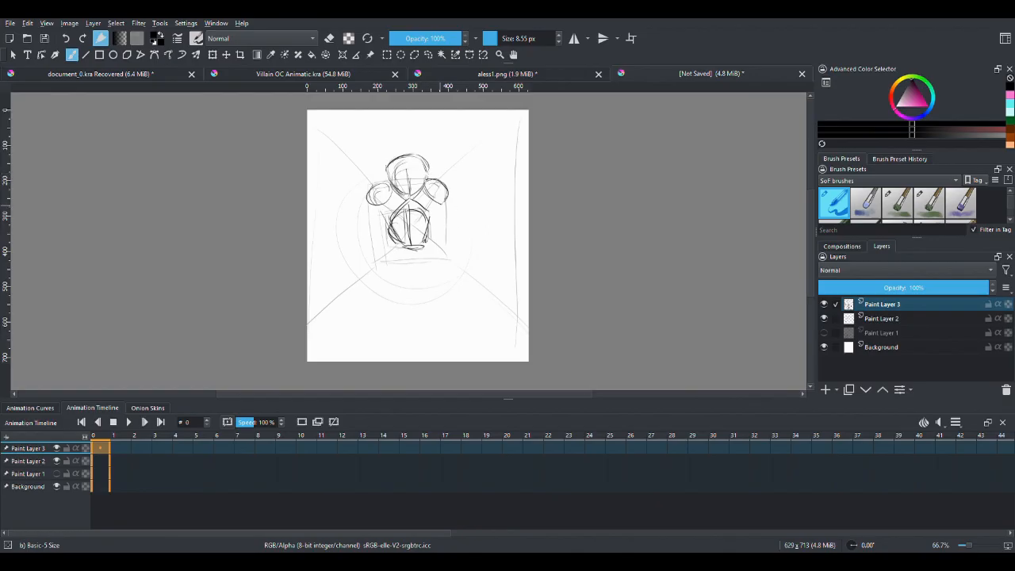
Sketch the figure's waist and hips below the ribcage and reinforce the outer lines of the upper torso.
left_click_drag(442, 207, 436, 229)
mouse_move(434, 232)
left_mouse_down()
mouse_move(438, 258)
mouse_move(383, 267)
left_mouse_up()
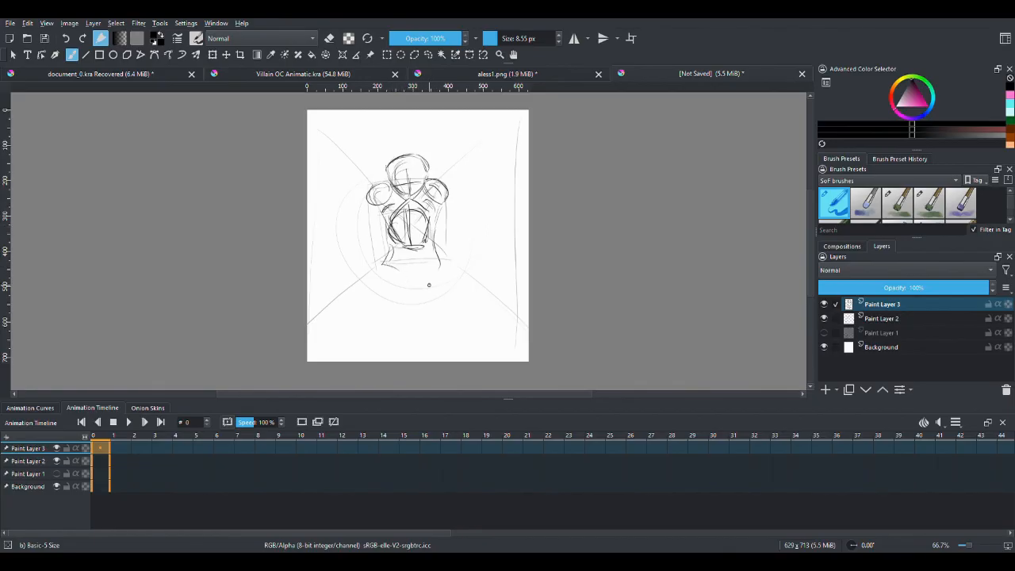
left_click_drag(441, 256, 426, 270)
mouse_move(385, 241)
left_mouse_down()
mouse_move(398, 273)
mouse_move(415, 269)
left_mouse_up()
left_click_drag(440, 205, 432, 229)
left_click_drag(387, 200, 381, 229)
left_click_drag(392, 204, 383, 229)
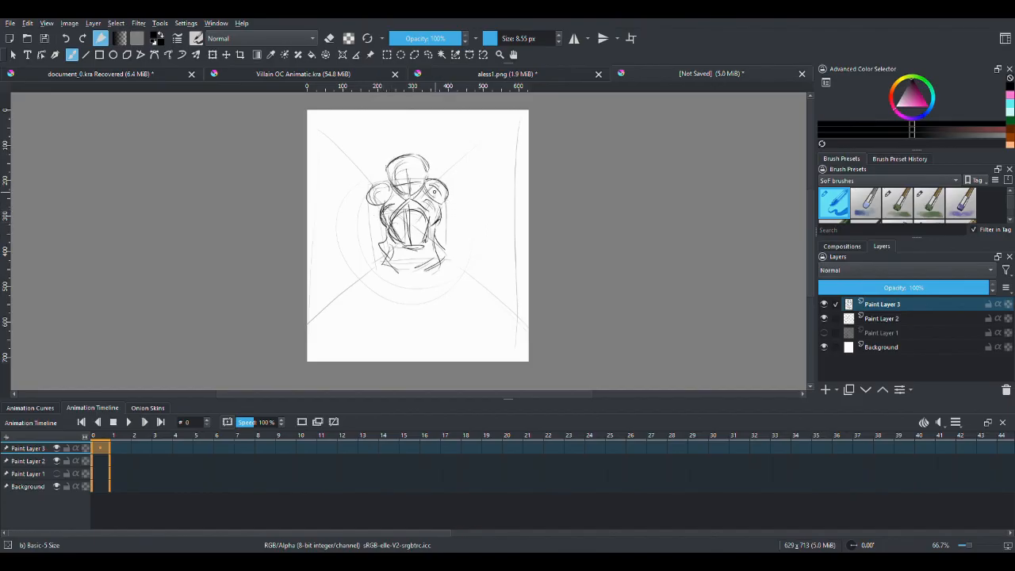
Sketch two spread thighs with rounded ends below the hips and reinforce the figure's shoulder line.
left_click_drag(447, 258, 440, 302)
mouse_move(378, 259)
left_mouse_down()
mouse_move(367, 284)
mouse_move(389, 301)
mouse_move(407, 277)
left_mouse_up()
mouse_move(408, 277)
left_mouse_down()
mouse_move(397, 294)
mouse_move(427, 304)
left_mouse_up()
left_click_drag(448, 257, 456, 310)
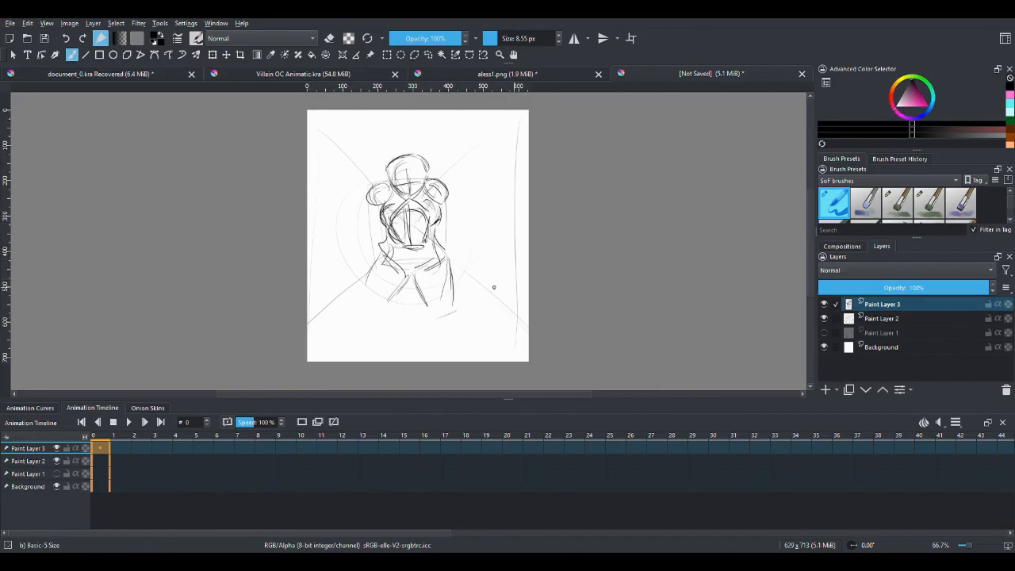
left_click_drag(414, 278, 438, 315)
left_click_drag(449, 258, 458, 315)
left_click_drag(396, 284, 386, 308)
mouse_move(376, 255)
left_mouse_down()
mouse_move(363, 303)
mouse_move(398, 311)
mouse_move(390, 308)
left_mouse_up()
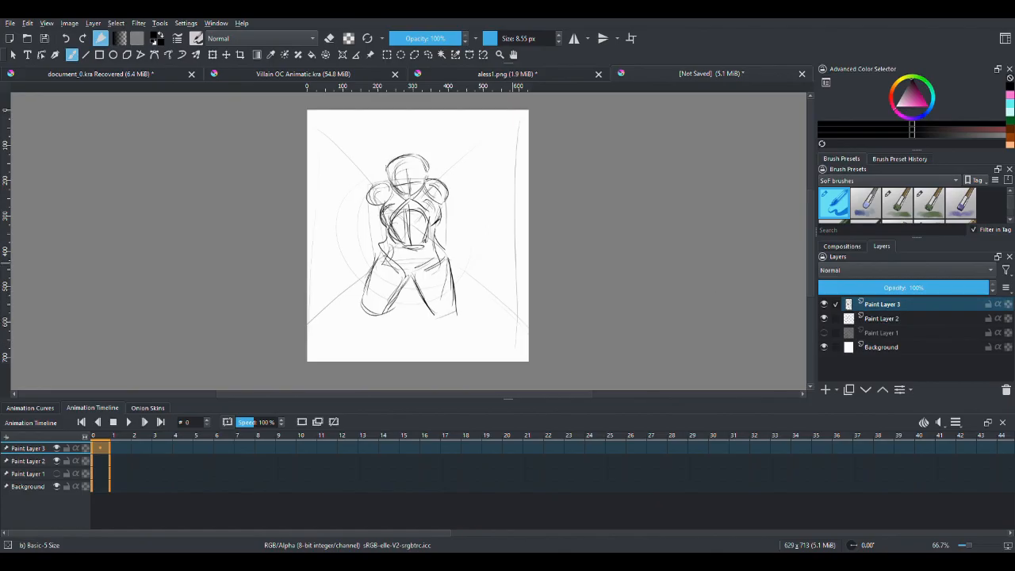
left_click_drag(443, 194, 449, 213)
Erase the figure's head with the Eraser Circle brush.
scroll(896, 205, "down", 1)
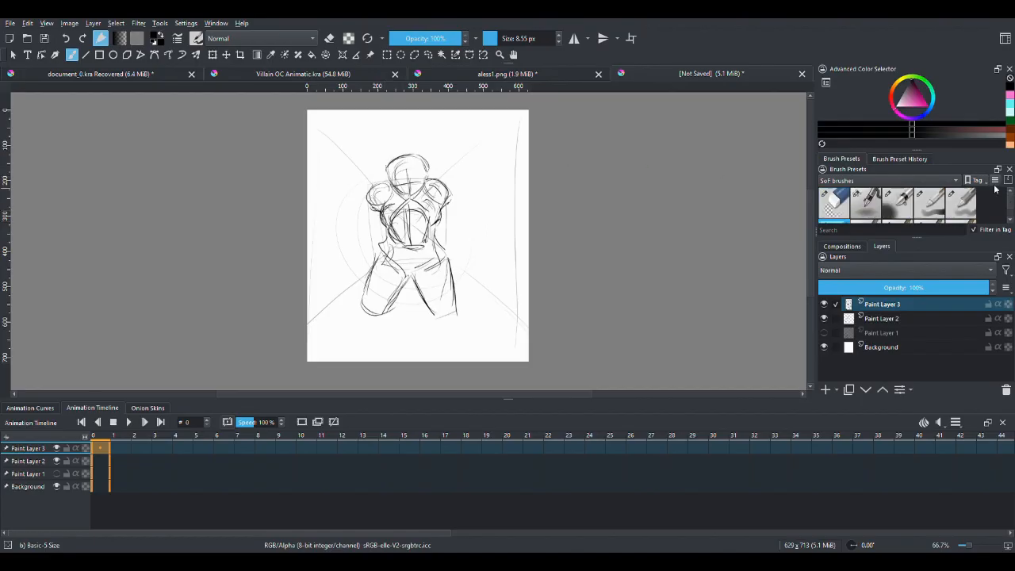
left_click(832, 206)
mouse_move(418, 163)
left_mouse_down()
mouse_move(392, 174)
mouse_move(410, 193)
mouse_move(421, 155)
mouse_move(394, 152)
left_mouse_up()
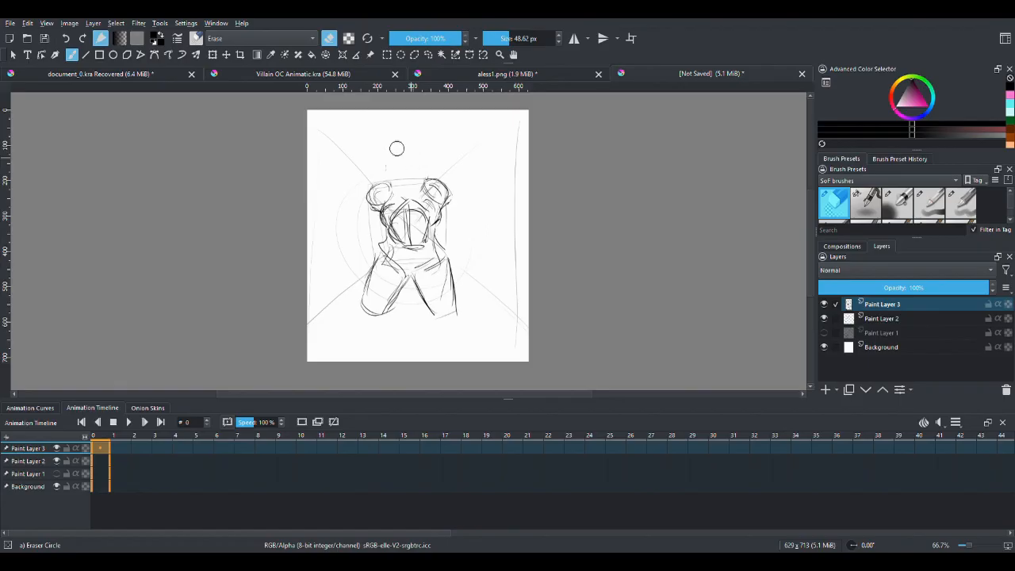
Redraw the figure's neck and a round head with face guidelines, placed higher above the shoulders, using the Basic-5 Size brush.
scroll(1009, 222, "up", 1)
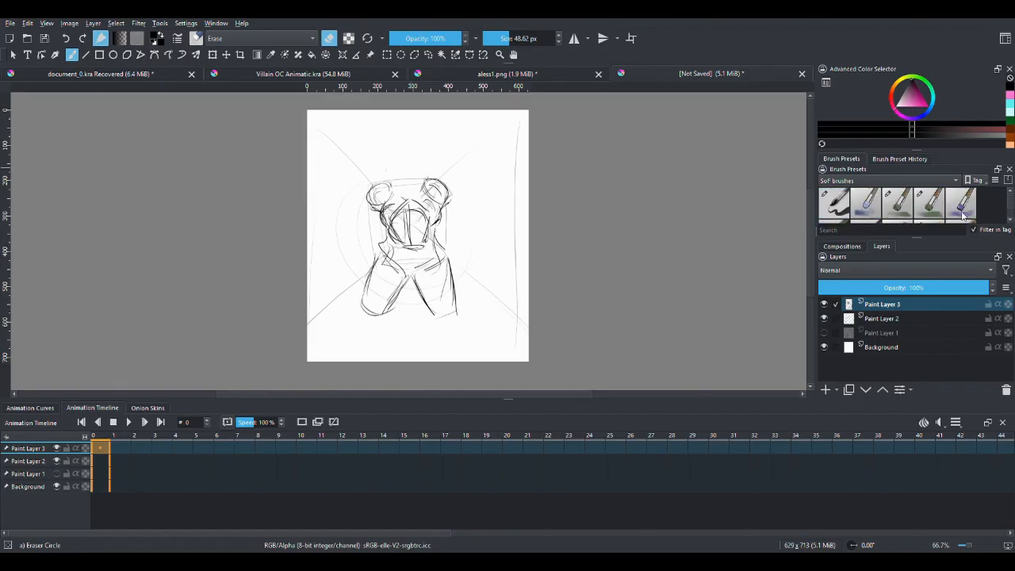
left_click(836, 206)
left_click_drag(385, 185, 393, 182)
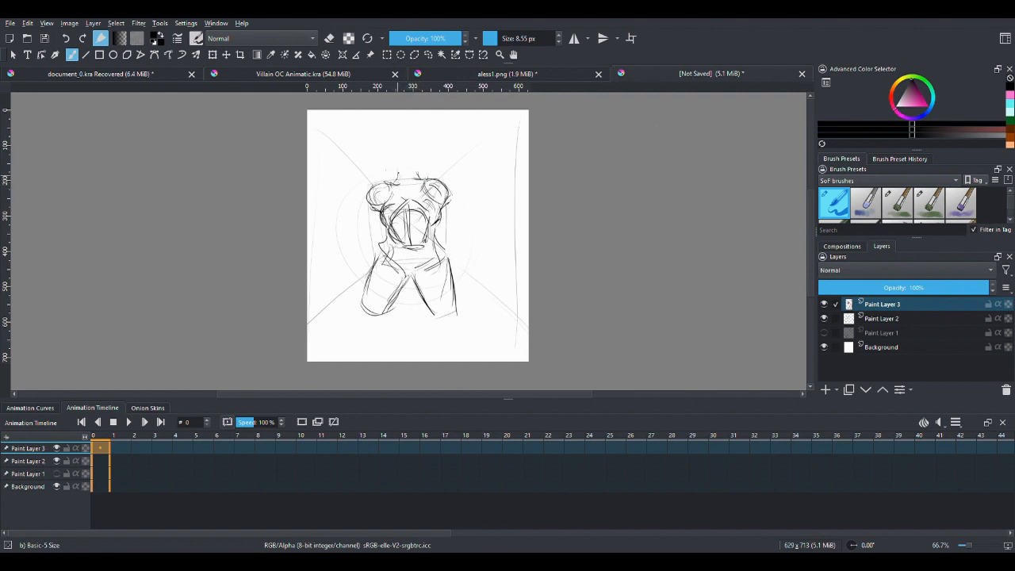
left_click_drag(417, 173, 420, 187)
mouse_move(385, 153)
left_mouse_down()
mouse_move(404, 181)
mouse_move(388, 148)
mouse_move(422, 137)
mouse_move(433, 150)
mouse_move(407, 183)
mouse_move(431, 160)
mouse_move(393, 173)
mouse_move(411, 177)
mouse_move(402, 134)
mouse_move(432, 146)
mouse_move(409, 182)
mouse_move(420, 181)
mouse_move(389, 148)
left_mouse_up()
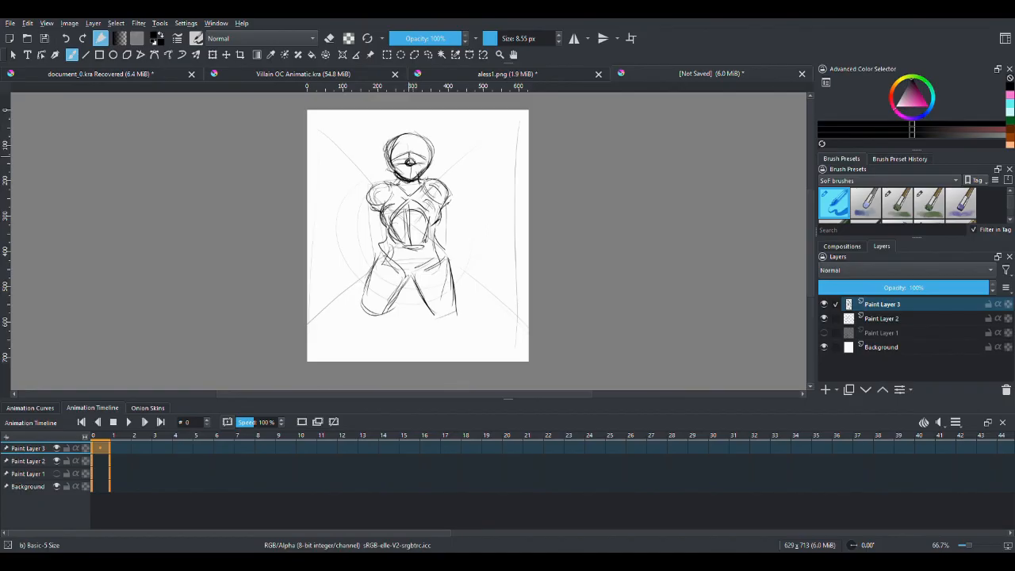
Show Paint Layer 1 and move its two head sketches to the page's upper-right corner with the Transform tool.
left_click(824, 332)
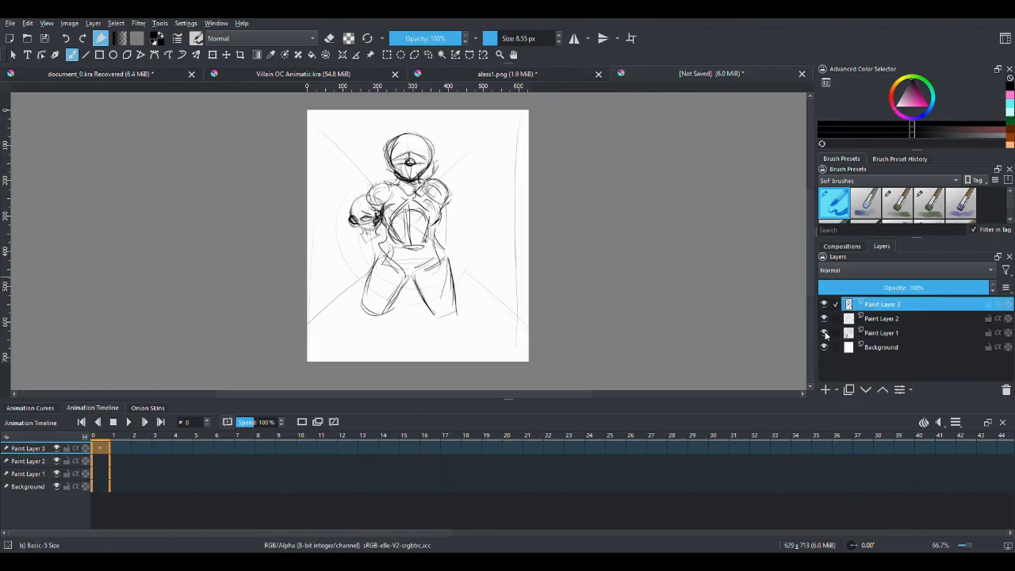
left_click(873, 333)
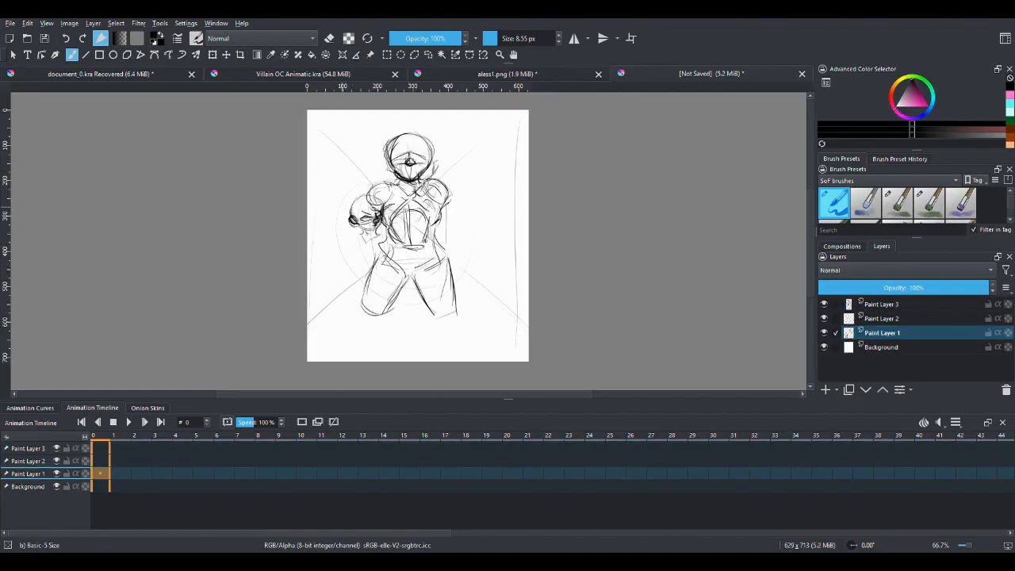
key("ctrl+t")
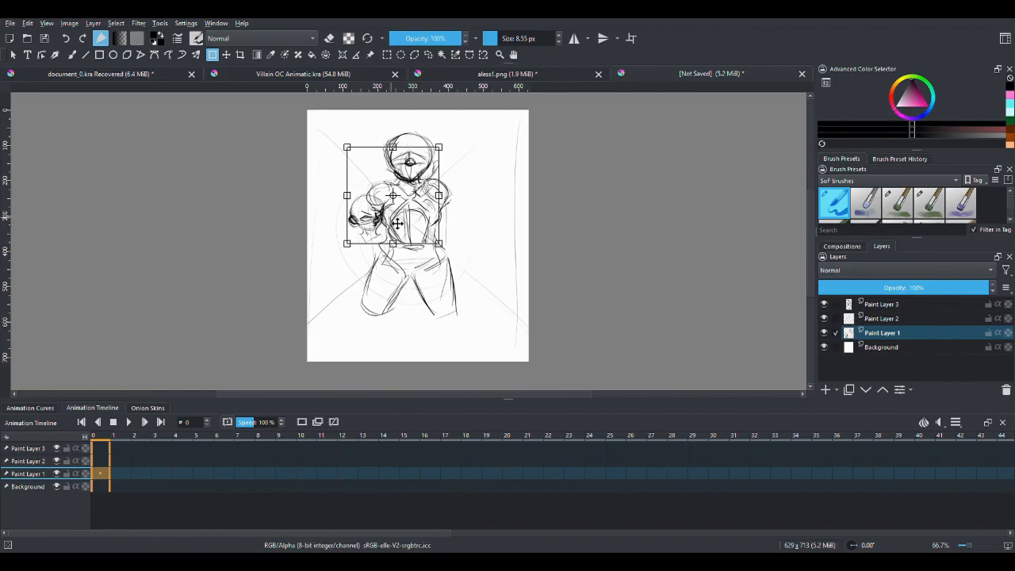
mouse_move(394, 224)
left_mouse_down()
mouse_move(516, 172)
mouse_move(492, 177)
left_mouse_up()
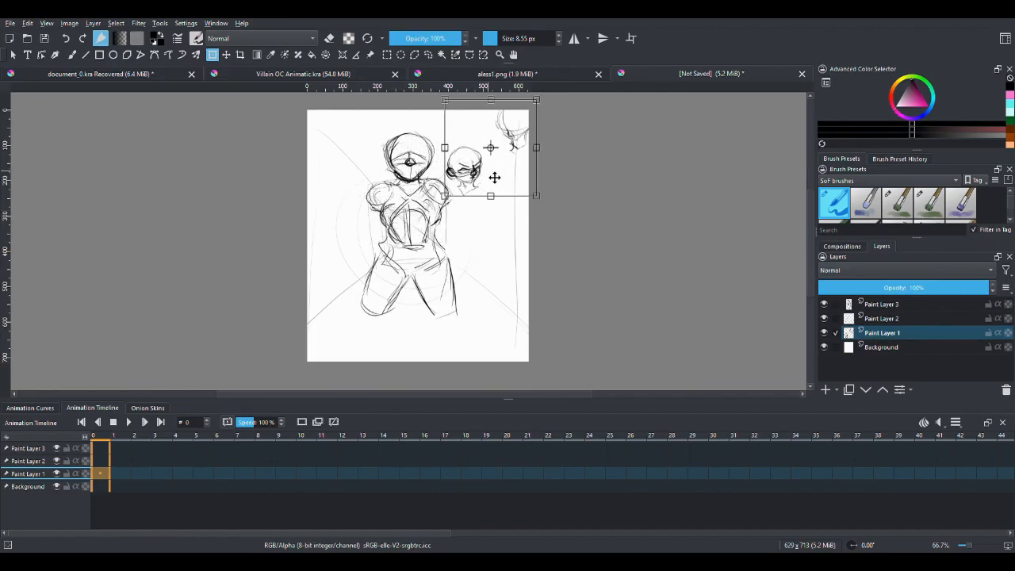
Hide Paint Layer 1, return to the Freehand Brush tool and make Paint Layer 3 active.
left_click(824, 333)
left_click(72, 55)
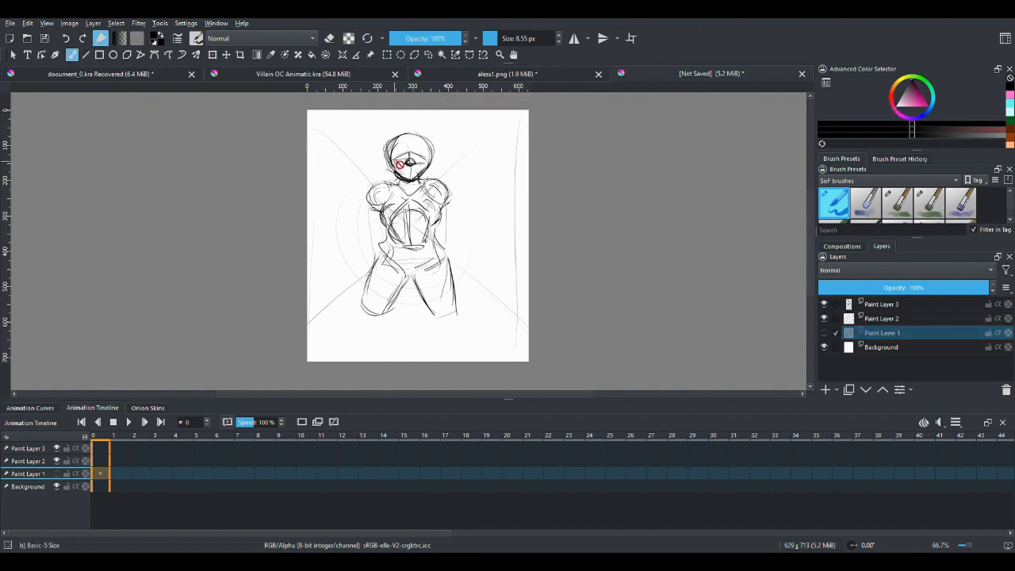
left_click(847, 303)
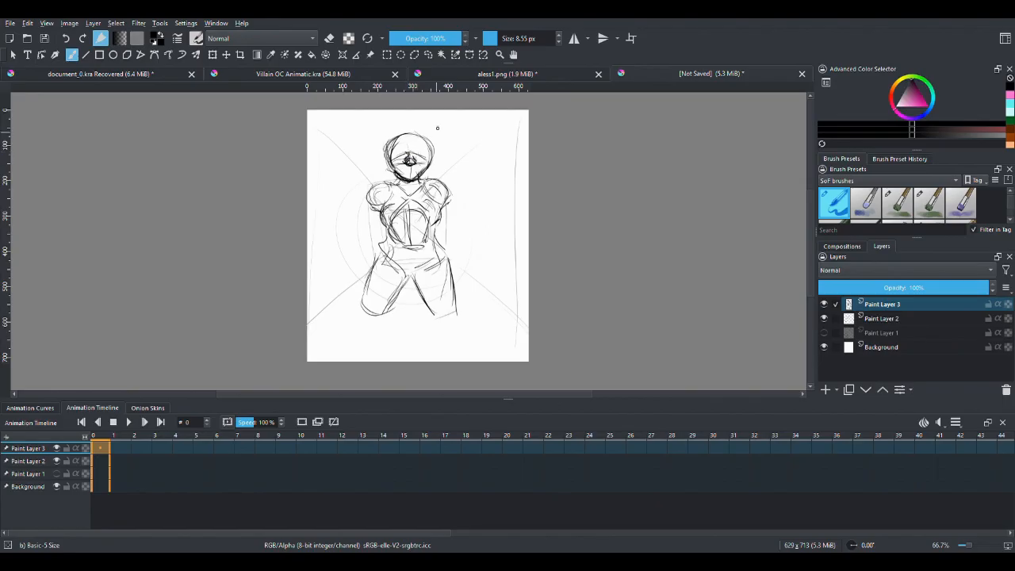
Draw the eyes, brows, mouth and ears on the head and rework the front of the torso with heavier lines.
left_click(329, 38)
key("e")
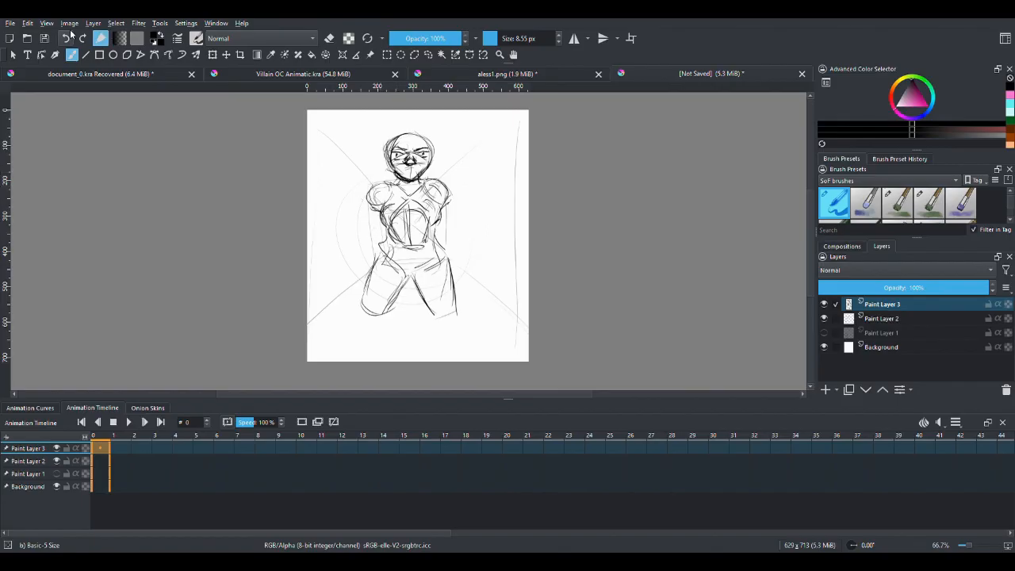
left_click(69, 38)
left_click_drag(395, 169, 410, 180)
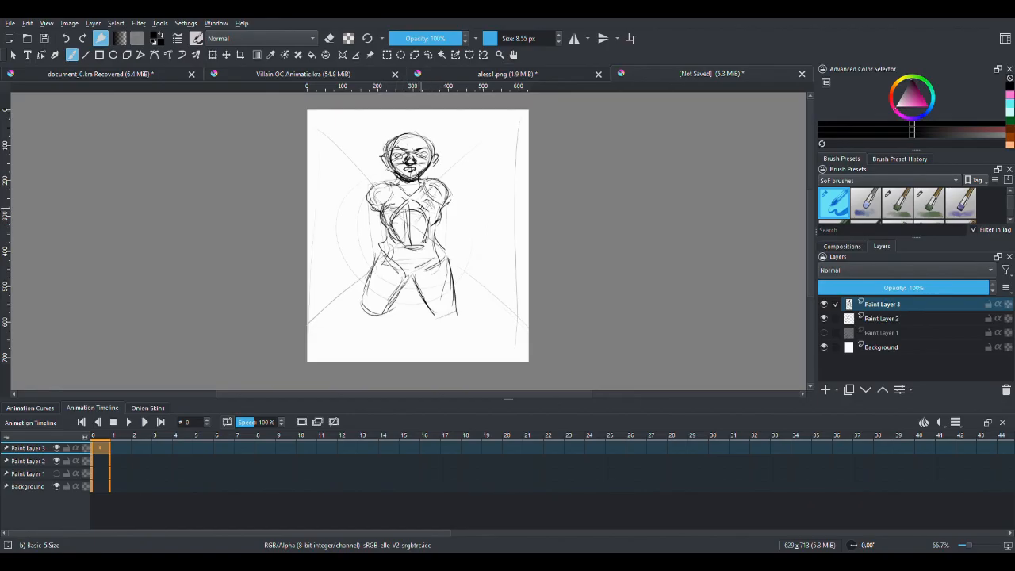
mouse_move(404, 208)
left_mouse_down()
mouse_move(399, 236)
mouse_move(411, 196)
mouse_move(436, 222)
mouse_move(412, 245)
mouse_move(431, 234)
left_mouse_up()
left_click_drag(418, 196, 433, 208)
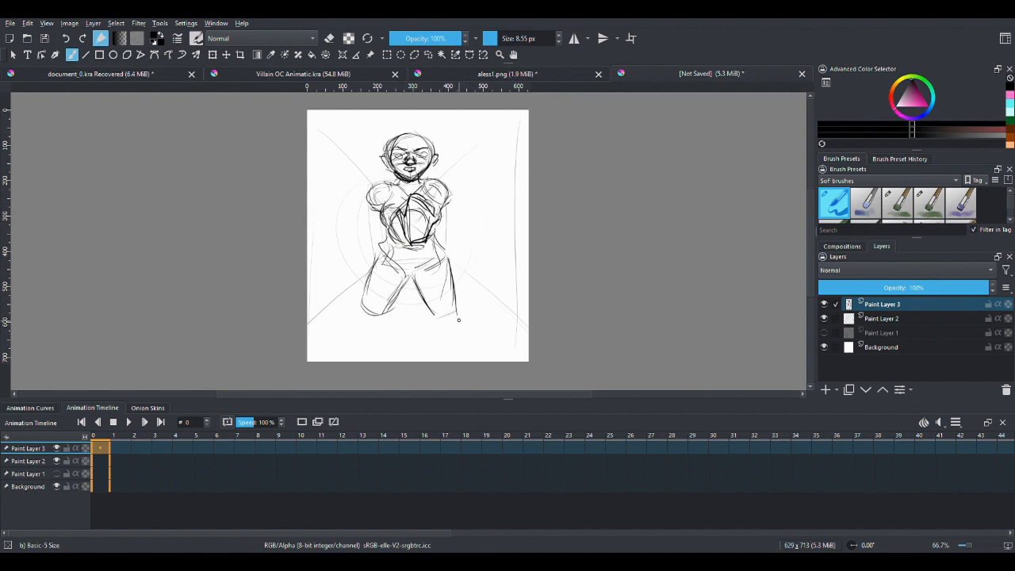
Sketch both lower legs from the knees down to the page's bottom edge on Paint Layer 3.
left_click_drag(457, 310, 472, 349)
left_click_drag(434, 321, 441, 347)
left_click_drag(433, 322, 445, 357)
left_click_drag(387, 318, 378, 353)
left_click_drag(355, 303, 341, 332)
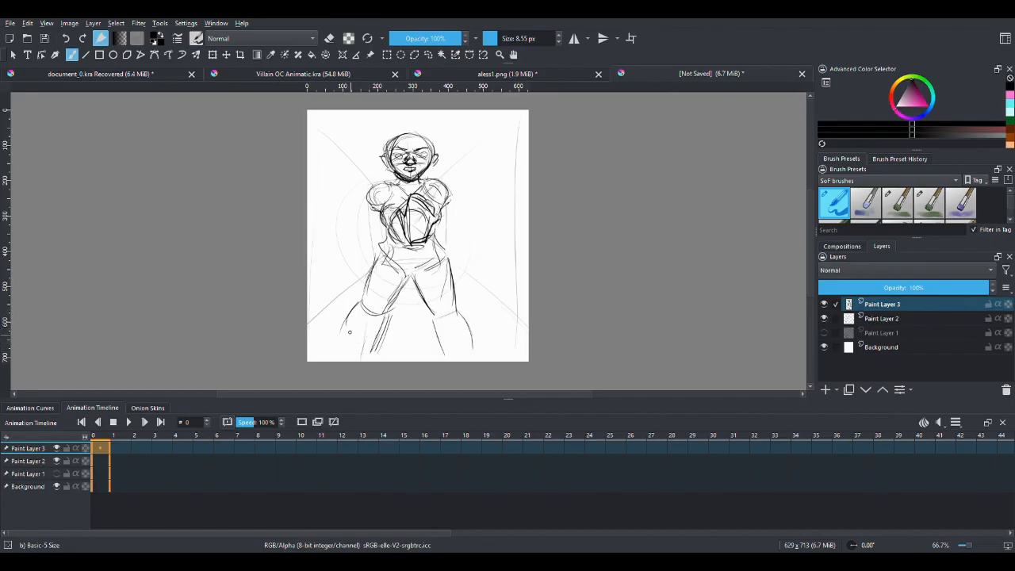
left_click_drag(346, 320, 343, 355)
left_click_drag(433, 316, 446, 331)
left_click_drag(439, 332, 447, 359)
left_click_drag(472, 332, 477, 356)
left_click_drag(458, 311, 474, 358)
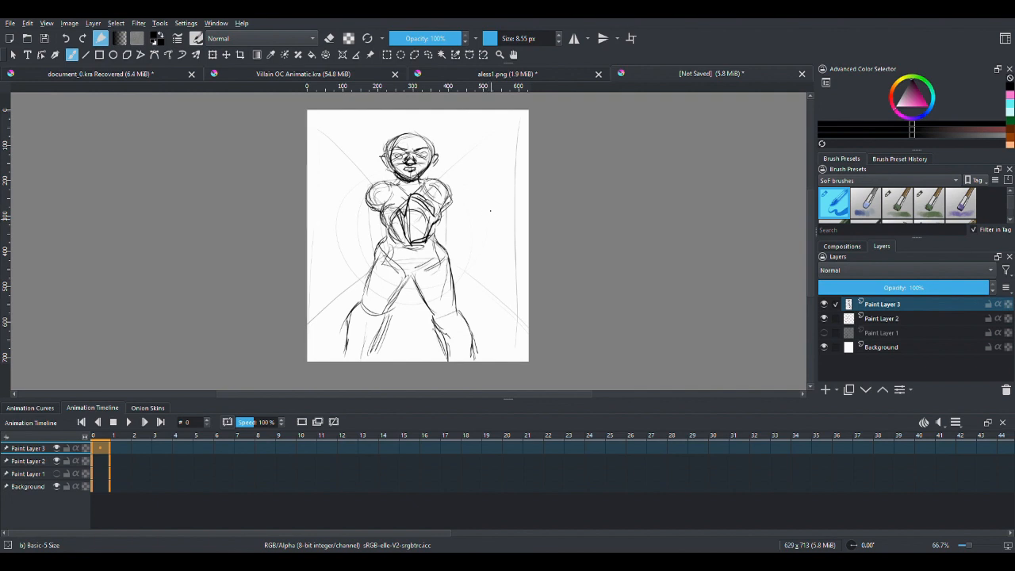
left_click_drag(466, 226, 468, 223)
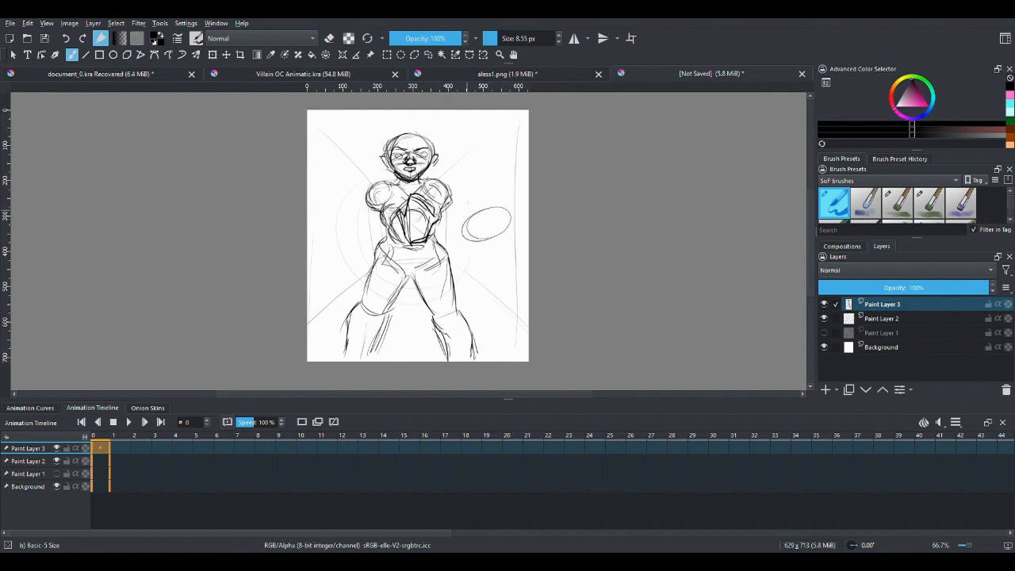
mouse_move(457, 185)
left_mouse_down()
mouse_move(499, 190)
mouse_move(497, 200)
mouse_move(457, 181)
mouse_move(497, 173)
left_mouse_up()
left_click(67, 39)
left_click(67, 41)
left_click(66, 40)
left_click(67, 40)
Reinforce the inner and outer contours of the thigh on the page's right side.
left_click_drag(414, 278, 438, 318)
left_click_drag(419, 286, 434, 311)
left_click_drag(449, 252, 456, 298)
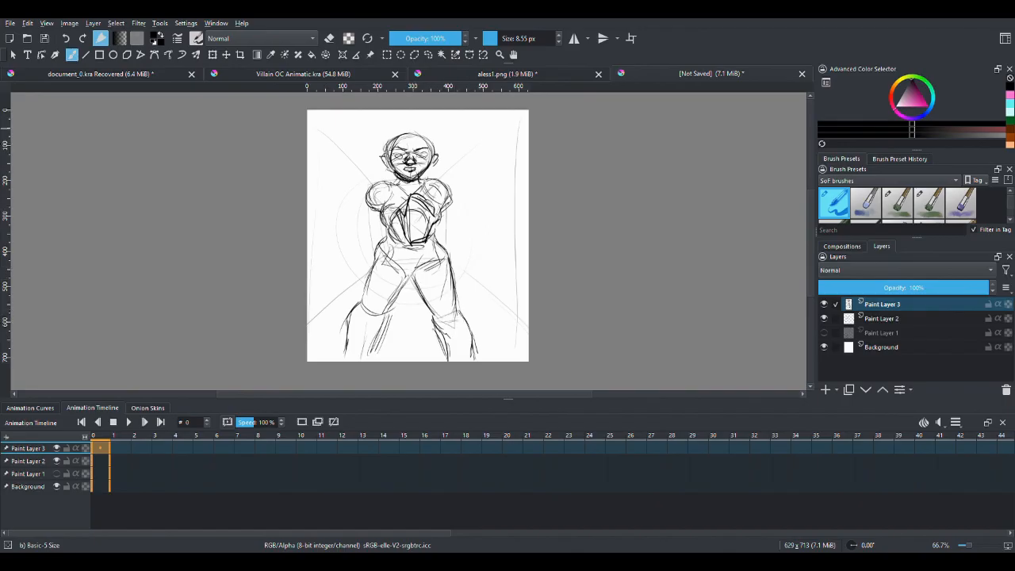
left_click(66, 38)
left_click(66, 38)
left_click(66, 40)
mouse_move(473, 170)
left_mouse_down()
mouse_move(508, 169)
mouse_move(468, 170)
mouse_move(496, 219)
left_mouse_up()
mouse_move(508, 168)
left_mouse_down()
mouse_move(510, 220)
mouse_move(487, 211)
left_mouse_up()
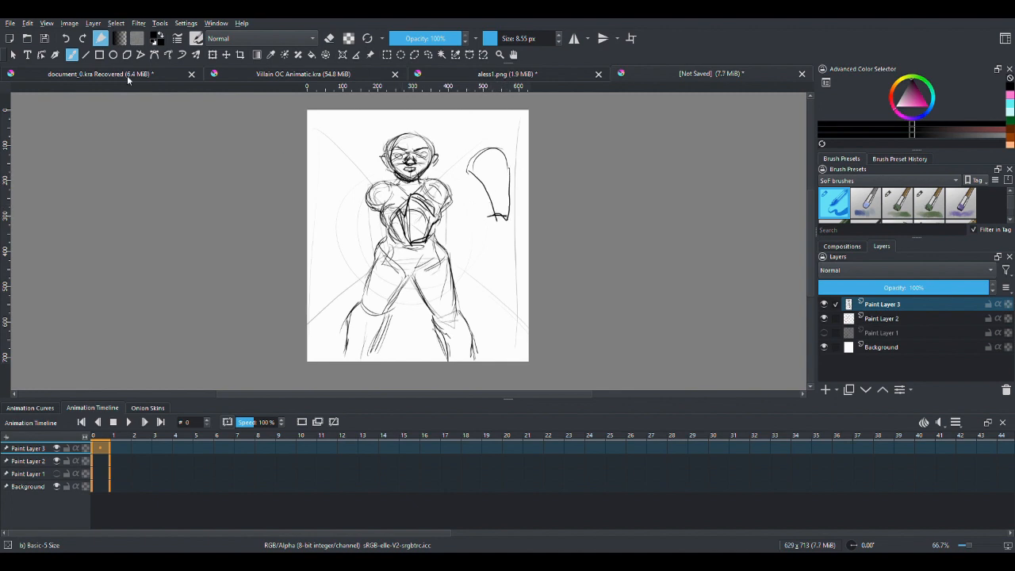
left_click(66, 38)
left_click(66, 39)
left_click(66, 38)
left_click(66, 38)
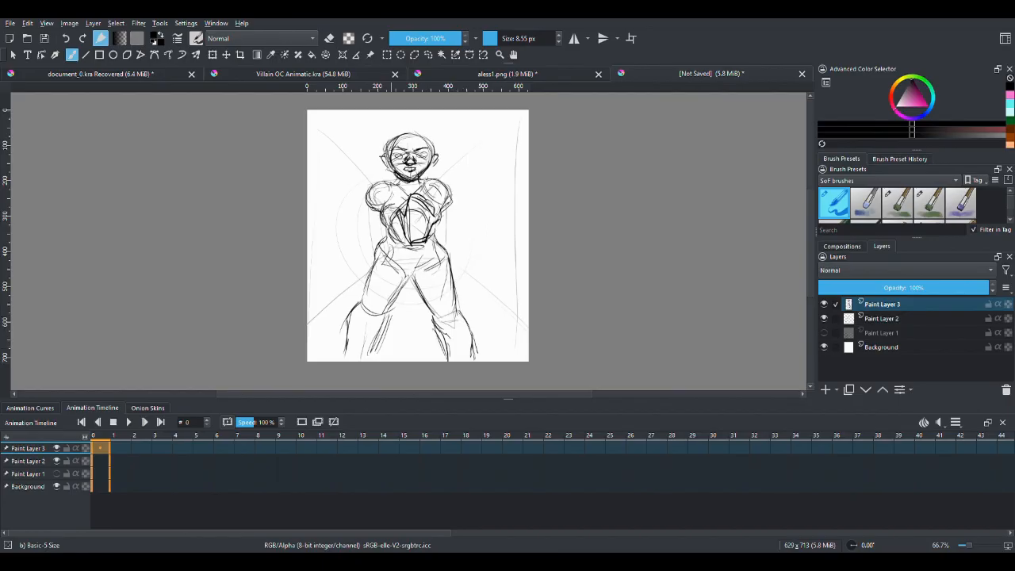
Sketch wavy flowing lines around the figure, sweeping past the feet, along both page edges and beside the waist.
left_click_drag(373, 354, 342, 358)
mouse_move(430, 359)
left_mouse_down()
mouse_move(520, 307)
mouse_move(465, 352)
mouse_move(483, 340)
left_mouse_up()
left_click_drag(344, 297, 308, 321)
left_click_drag(307, 275, 345, 284)
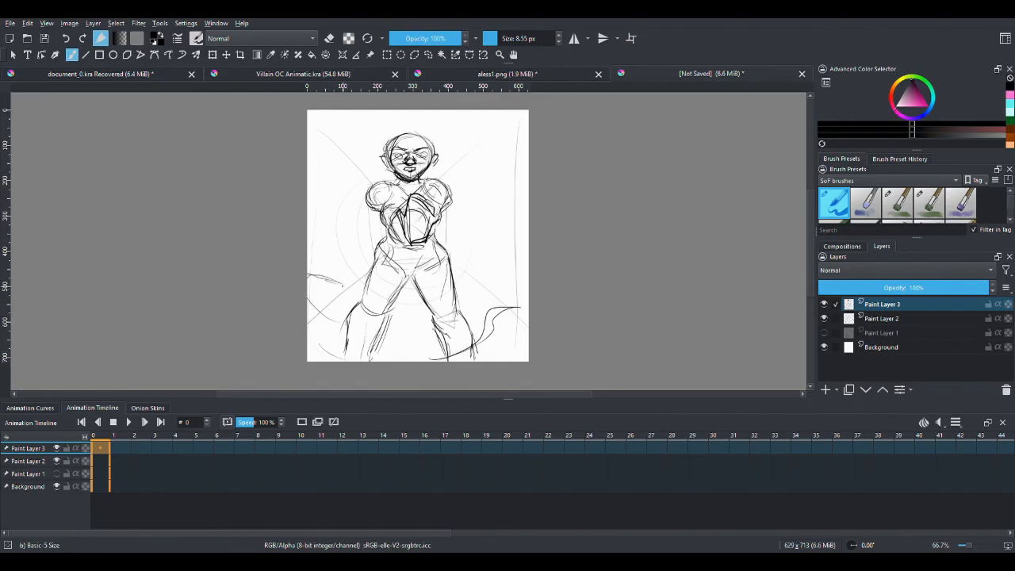
mouse_move(336, 283)
left_mouse_down()
mouse_move(352, 288)
mouse_move(320, 300)
mouse_move(399, 350)
left_mouse_up()
mouse_move(476, 257)
left_mouse_down()
mouse_move(496, 237)
mouse_move(528, 242)
left_mouse_up()
left_click_drag(507, 118, 484, 113)
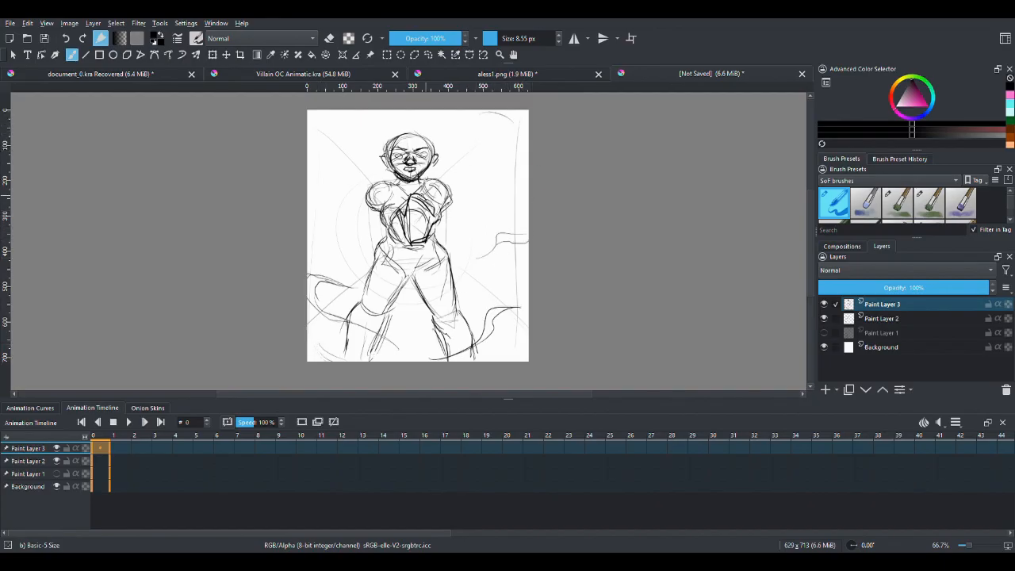
mouse_move(444, 243)
left_mouse_down()
mouse_move(469, 200)
mouse_move(460, 184)
mouse_move(476, 212)
left_mouse_up()
left_click_drag(366, 205, 358, 241)
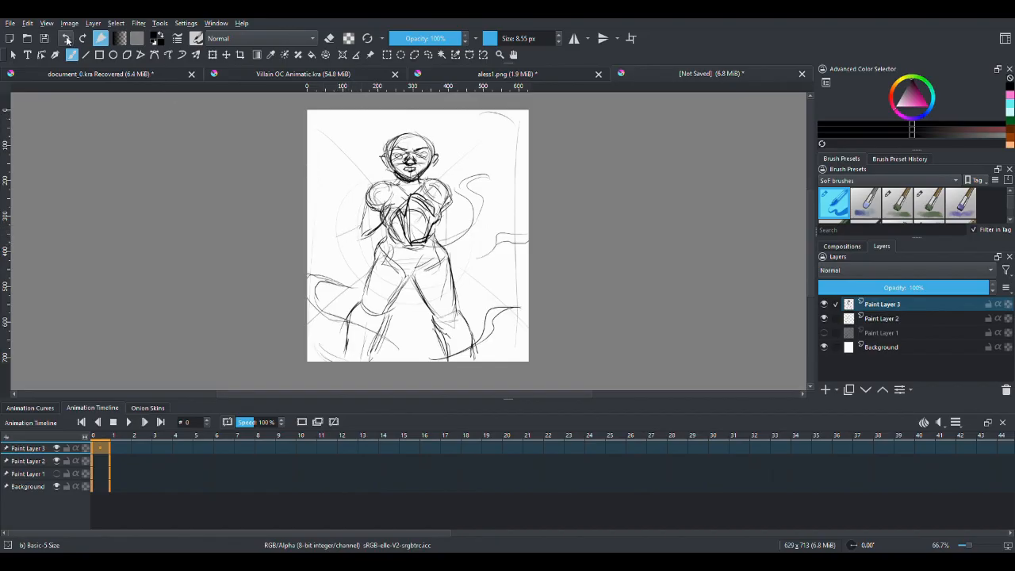
left_click(68, 39)
left_click(67, 40)
left_click(67, 39)
left_click(68, 40)
Add a new paint layer and sketch long wavy hair streaming from the head to both sides.
left_click(825, 389)
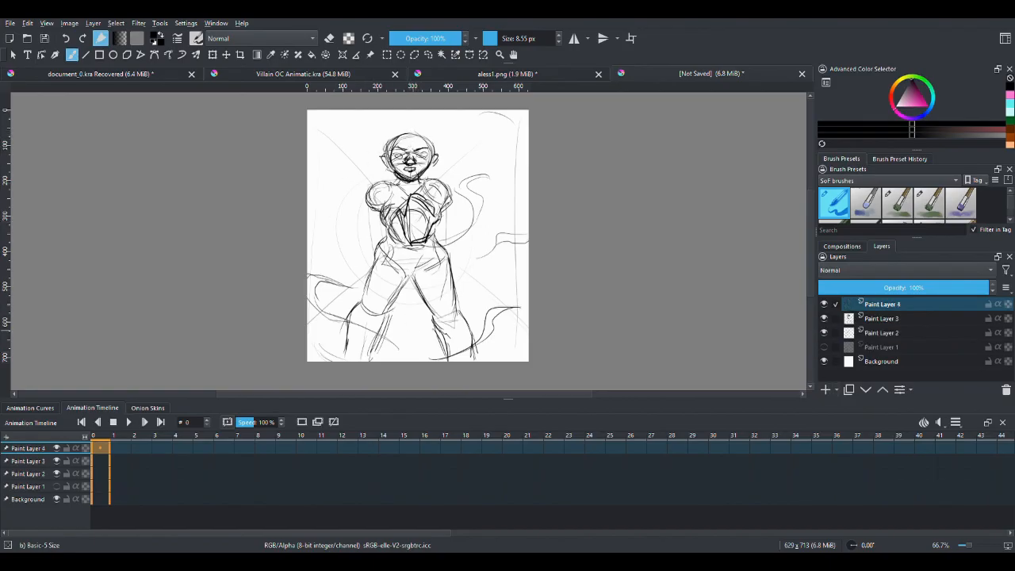
mouse_move(392, 149)
left_mouse_down()
mouse_move(366, 152)
mouse_move(362, 166)
left_mouse_up()
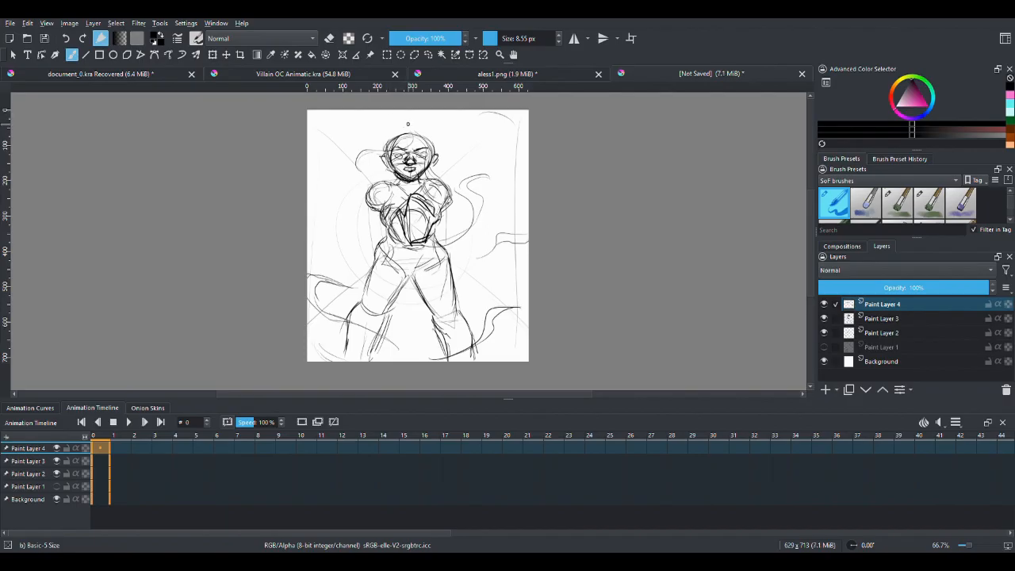
mouse_move(405, 124)
left_mouse_down()
mouse_move(391, 115)
mouse_move(397, 129)
mouse_move(431, 135)
mouse_move(427, 126)
mouse_move(348, 146)
mouse_move(340, 172)
left_mouse_up()
left_click_drag(364, 132, 356, 147)
mouse_move(441, 148)
left_mouse_down()
mouse_move(473, 173)
mouse_move(448, 209)
left_mouse_up()
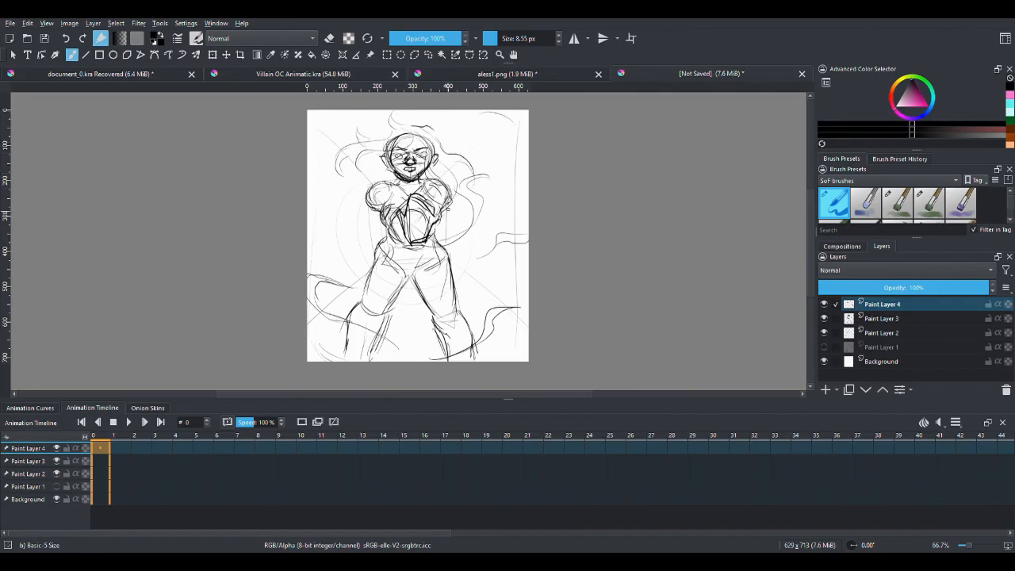
mouse_move(358, 164)
left_mouse_down()
mouse_move(360, 195)
mouse_move(332, 195)
left_mouse_up()
mouse_move(380, 169)
left_mouse_down()
mouse_move(358, 188)
mouse_move(371, 199)
mouse_move(352, 212)
left_mouse_up()
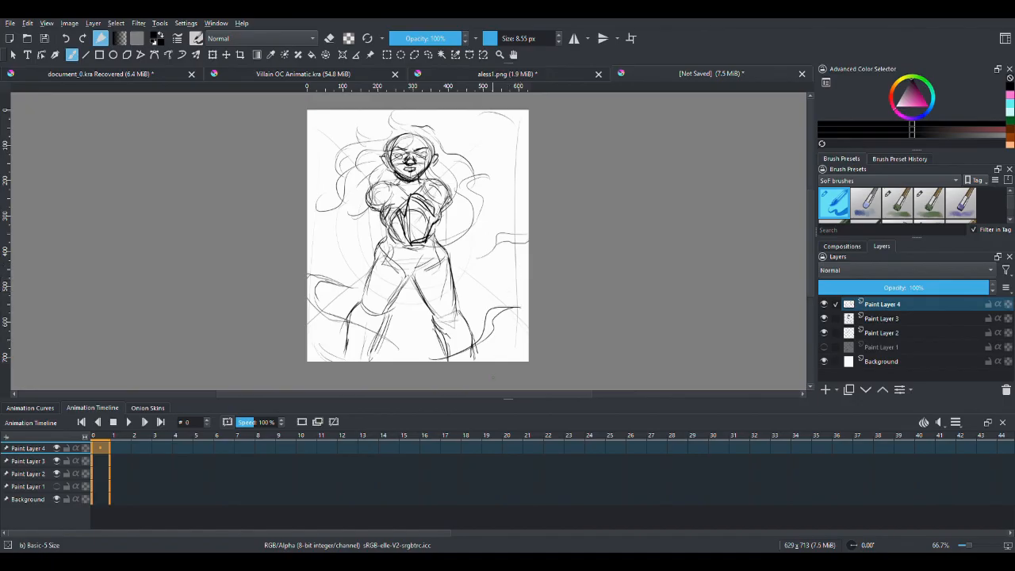
mouse_move(473, 339)
left_mouse_down()
mouse_move(468, 278)
mouse_move(485, 295)
mouse_move(482, 320)
mouse_move(409, 359)
left_mouse_up()
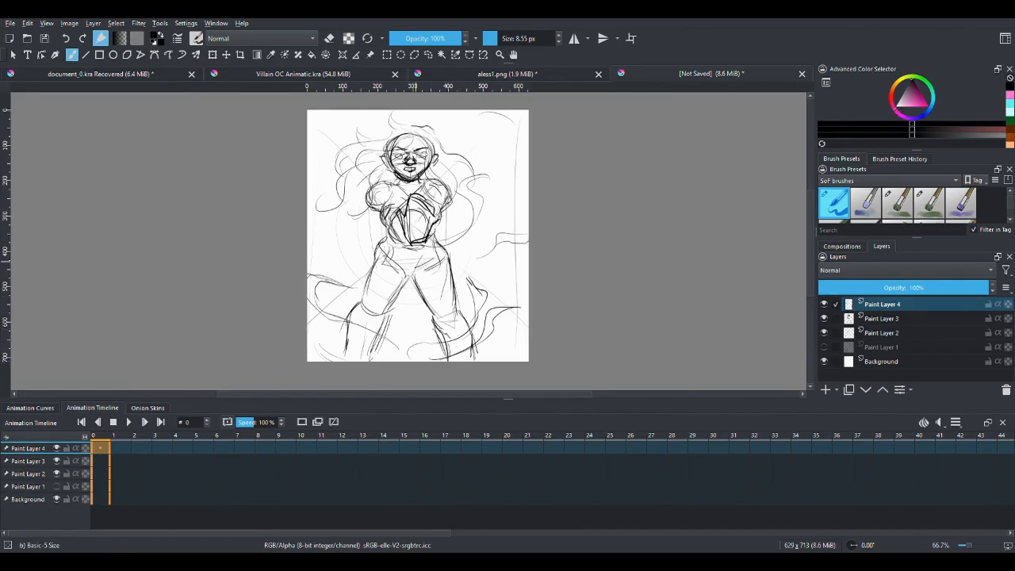
left_click(68, 38)
left_click(67, 38)
left_click(68, 39)
left_click(68, 38)
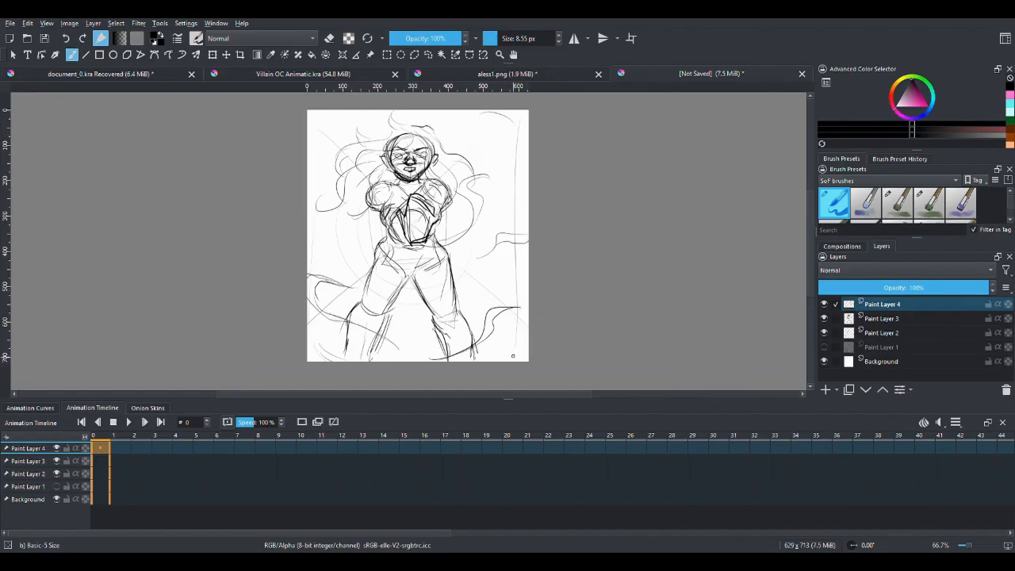
Sketch a small circle on the chest and a pointed hand shape near the page's left edge.
left_click_drag(412, 225, 414, 221)
mouse_move(444, 215)
left_mouse_down()
mouse_move(437, 236)
mouse_move(448, 211)
left_mouse_up()
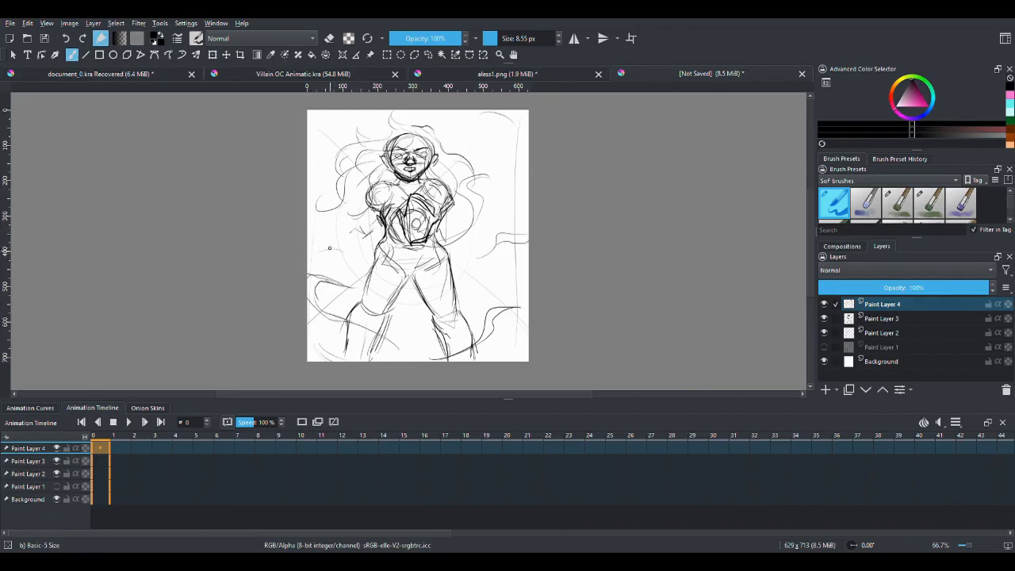
left_click_drag(317, 250, 339, 248)
left_click_drag(318, 250, 347, 260)
Sketch a sash across the hips and clothing lines flaring from the waist over both thighs.
left_click_drag(436, 238, 453, 269)
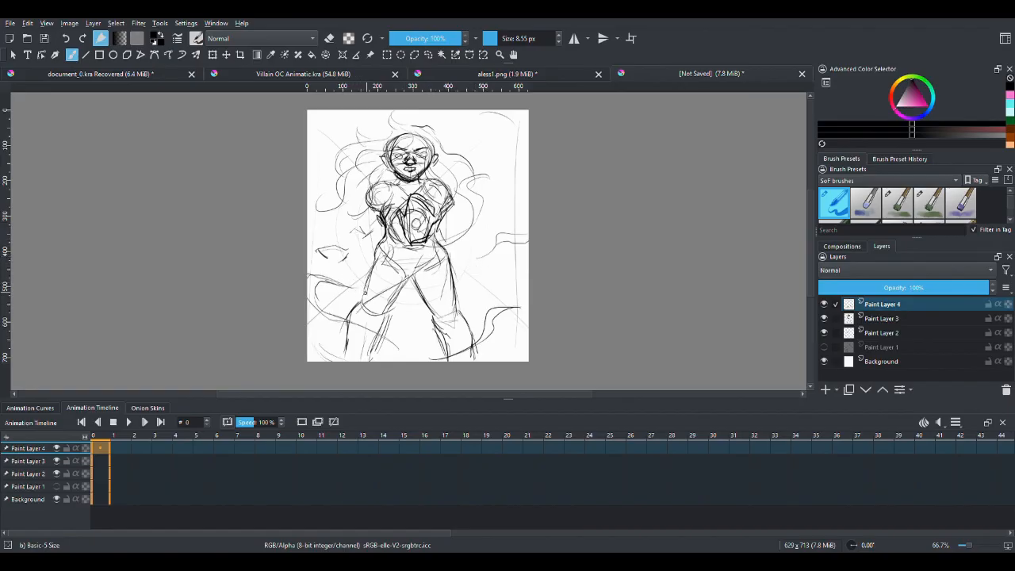
mouse_move(344, 267)
left_mouse_down()
mouse_move(309, 283)
mouse_move(312, 270)
left_mouse_up()
left_click_drag(382, 234, 339, 236)
left_click_drag(437, 238, 486, 277)
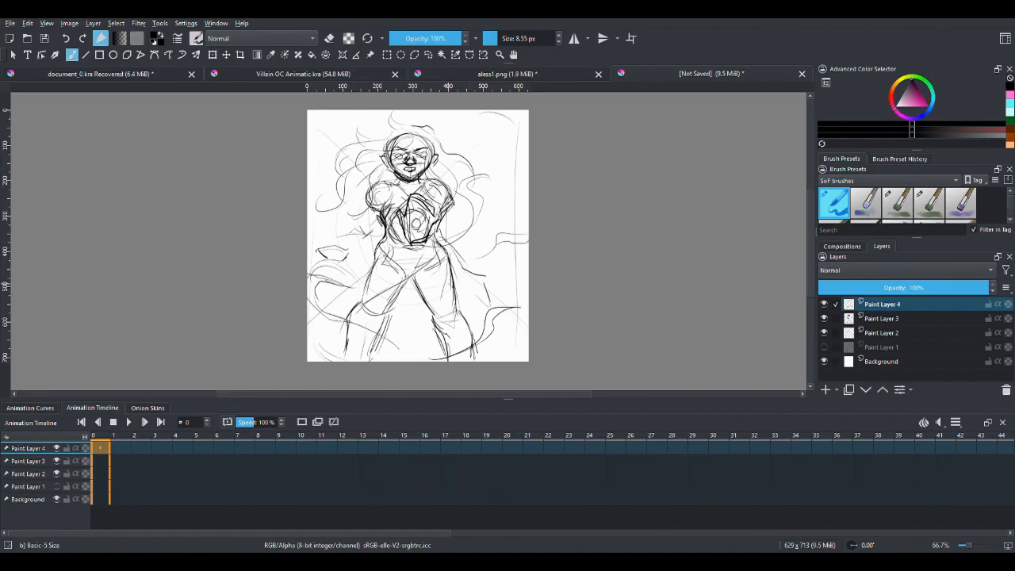
left_click_drag(436, 267, 476, 313)
left_click_drag(443, 276, 462, 306)
left_click_drag(451, 249, 461, 265)
left_click_drag(343, 314, 370, 293)
left_click_drag(377, 231, 330, 244)
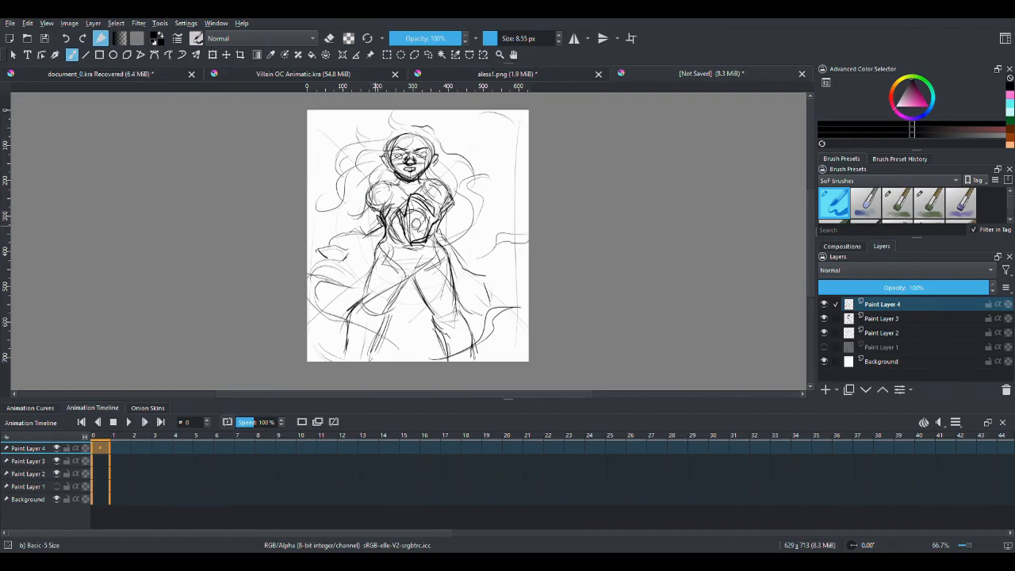
Outline the arm on the page's left side and erase the hand shape beside it with the Eraser Circle brush.
left_click_drag(364, 204, 357, 226)
left_click_drag(366, 239, 328, 245)
left_click_drag(1009, 205, 1010, 200)
left_click(834, 203)
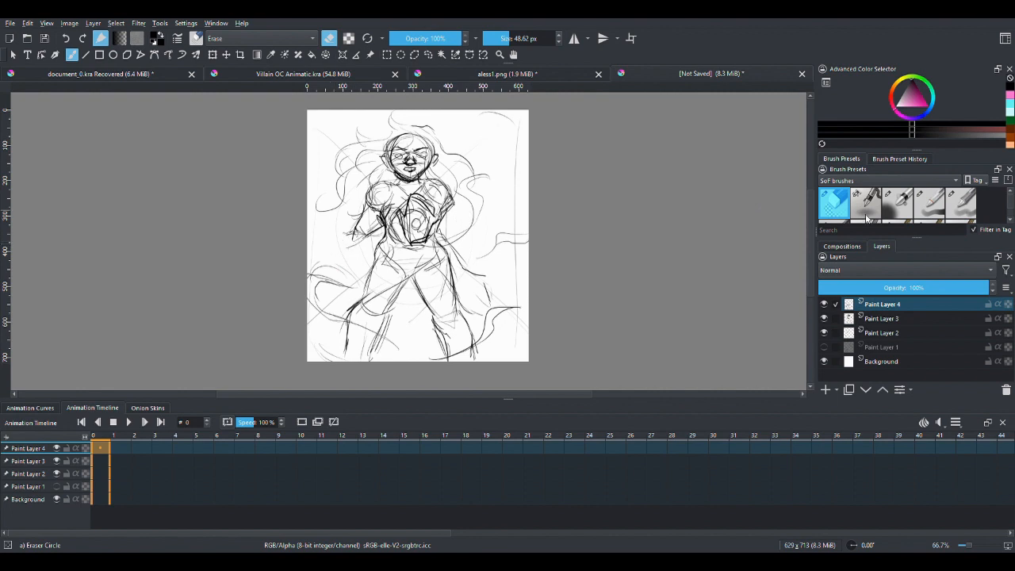
Sketch a forearm and hand reaching to the page's left edge with the Basic-5 Size brush.
left_click(1009, 222)
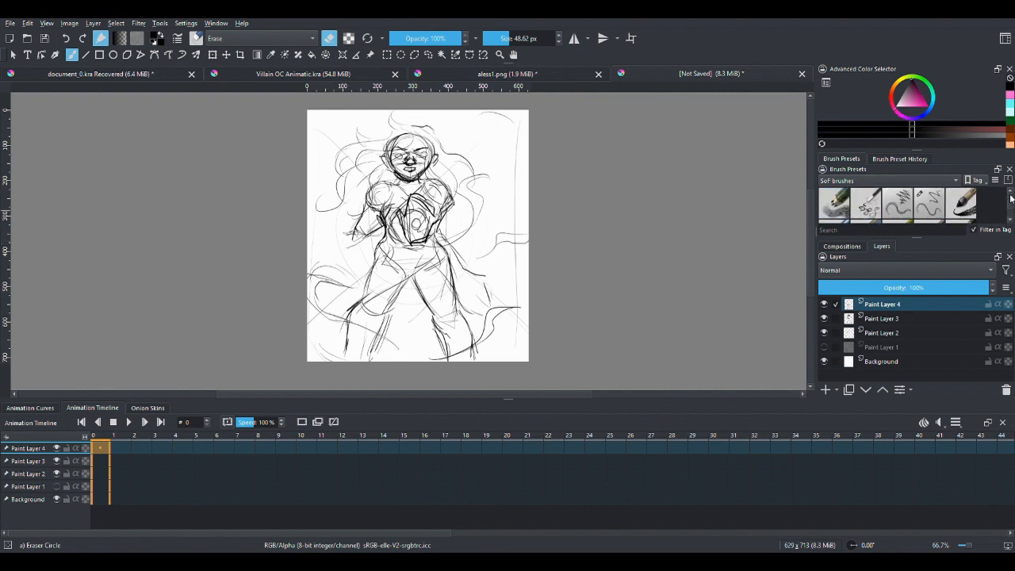
left_click(827, 211)
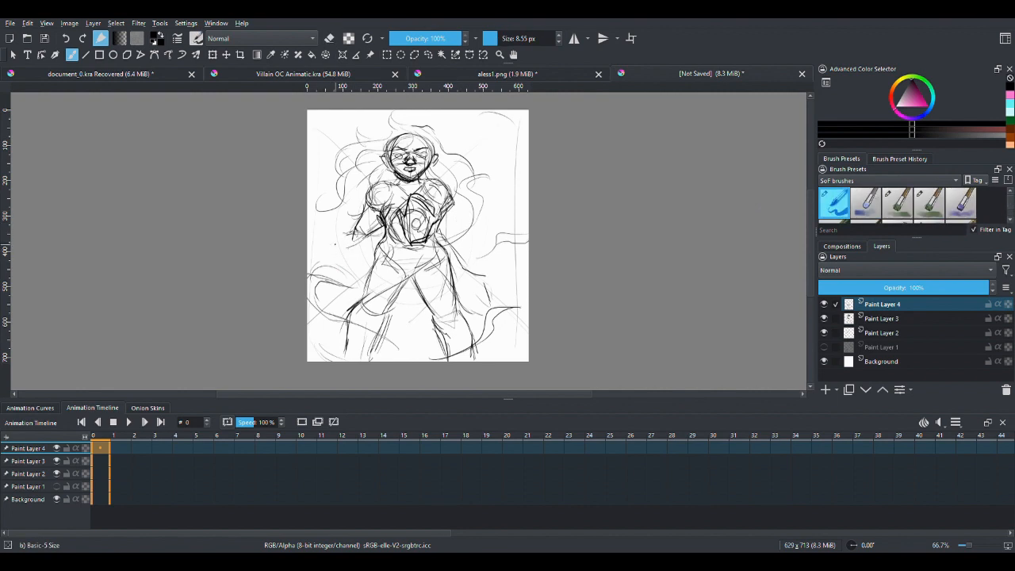
mouse_move(338, 246)
left_mouse_down()
mouse_move(320, 253)
mouse_move(344, 248)
left_mouse_up()
mouse_move(361, 222)
left_mouse_down()
mouse_move(338, 237)
mouse_move(394, 176)
left_mouse_up()
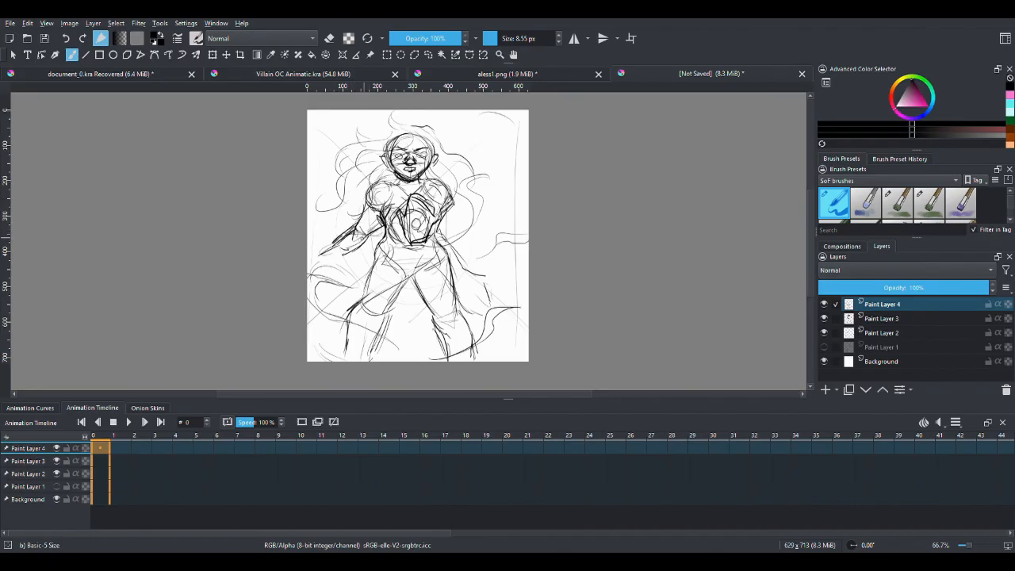
left_click_drag(344, 236, 336, 250)
mouse_move(350, 252)
left_mouse_down()
mouse_move(347, 265)
mouse_move(307, 268)
left_mouse_up()
left_click_drag(316, 266, 337, 266)
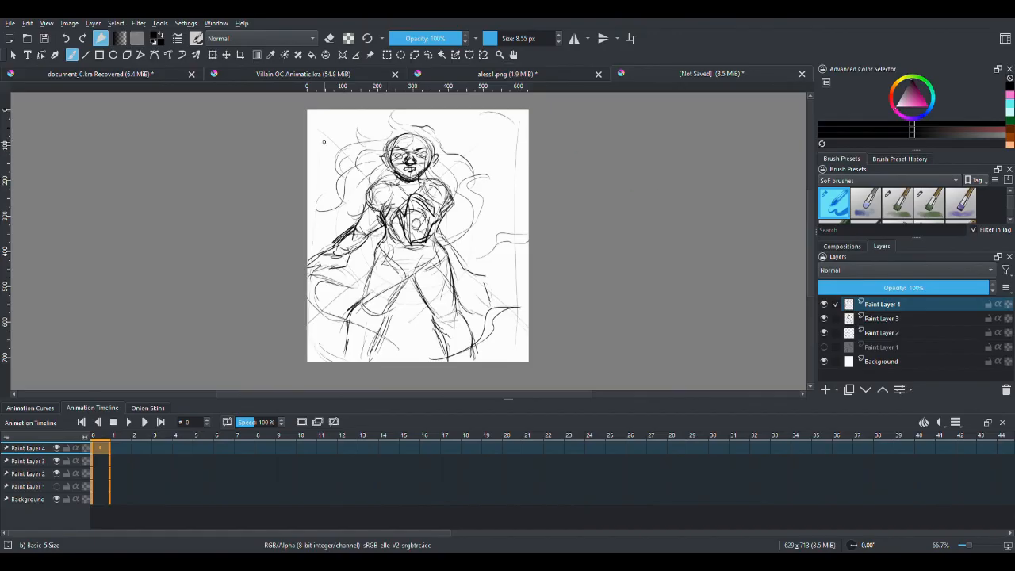
Undo the latest hand strokes and erase the remaining forearm lines with the Eraser Circle brush.
left_click(66, 38)
left_click(66, 38)
left_click(66, 38)
left_click(66, 38)
left_click(66, 38)
left_click(65, 38)
left_click(65, 38)
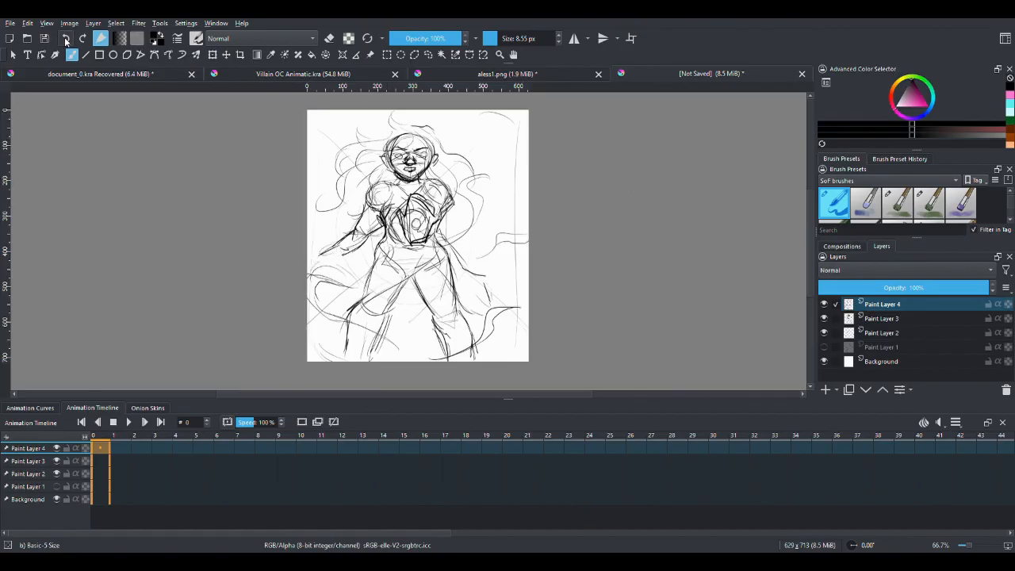
left_click(66, 38)
left_click(82, 38)
left_click(82, 38)
left_click(82, 38)
left_click_drag(1010, 205, 1011, 192)
left_click(826, 207)
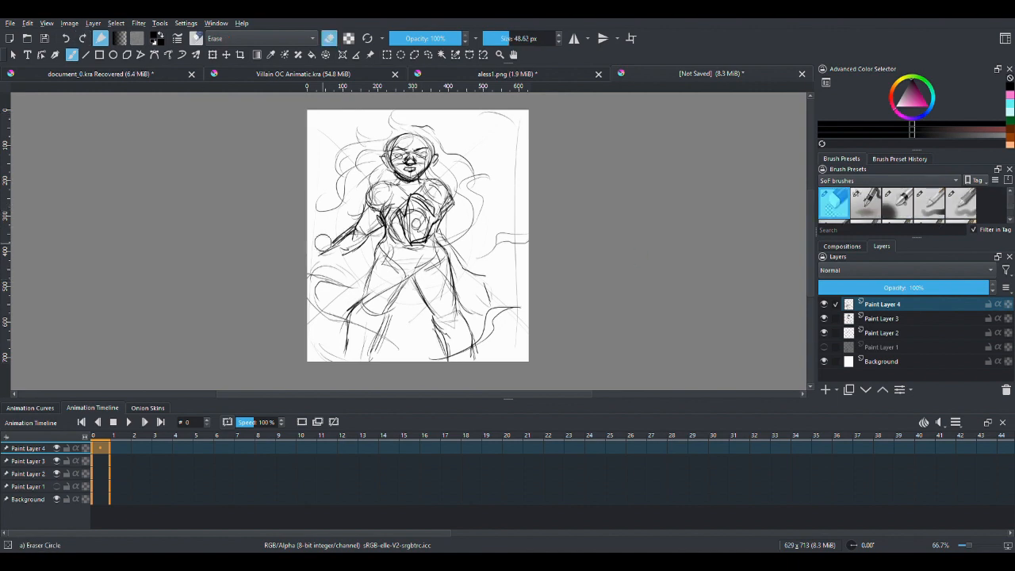
mouse_move(324, 243)
left_mouse_down()
mouse_move(346, 229)
mouse_move(352, 251)
mouse_move(349, 242)
left_mouse_up()
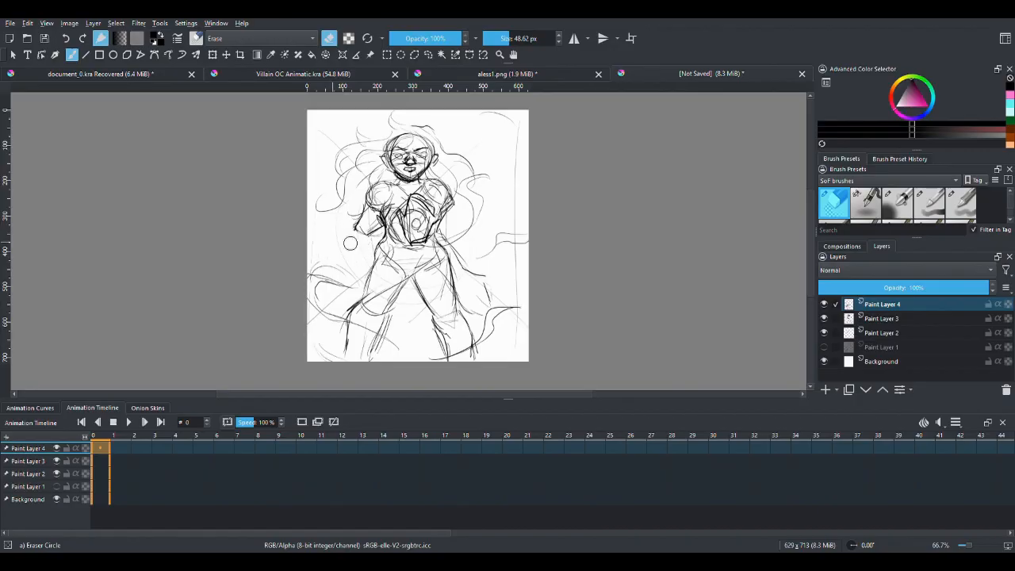
Redraw the upper arm on the page's left side down to the elbow with the Basic-5 Size brush.
left_click(1008, 221)
left_click(831, 205)
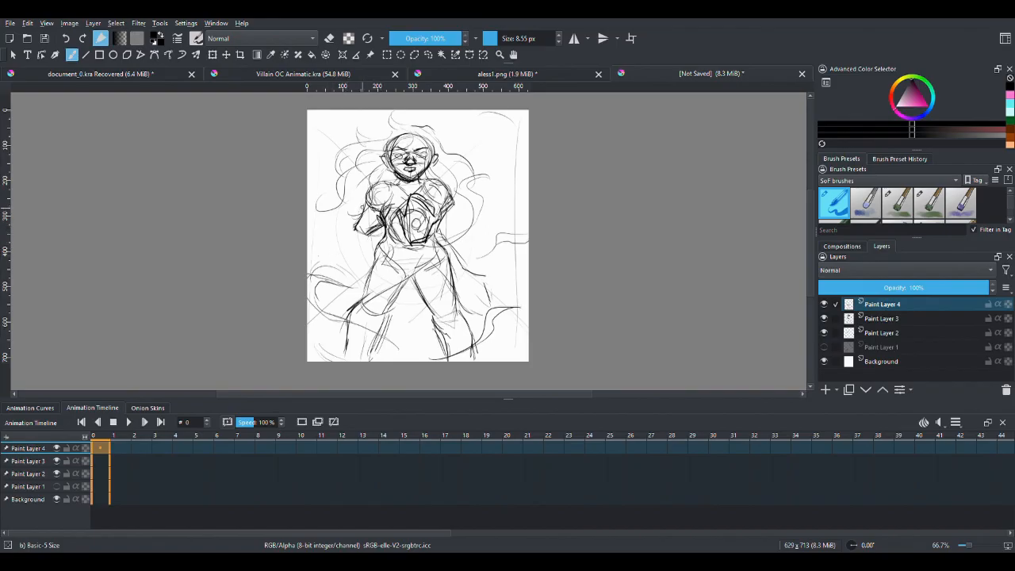
mouse_move(389, 184)
left_mouse_down()
mouse_move(369, 189)
mouse_move(346, 236)
mouse_move(365, 235)
mouse_move(350, 233)
mouse_move(366, 204)
left_mouse_up()
mouse_move(328, 251)
left_mouse_down()
mouse_move(343, 254)
mouse_move(325, 255)
left_mouse_up()
mouse_move(325, 254)
left_mouse_down()
mouse_move(358, 256)
mouse_move(362, 267)
mouse_move(340, 267)
mouse_move(350, 268)
mouse_move(363, 256)
mouse_move(349, 278)
mouse_move(327, 266)
mouse_move(343, 243)
left_mouse_up()
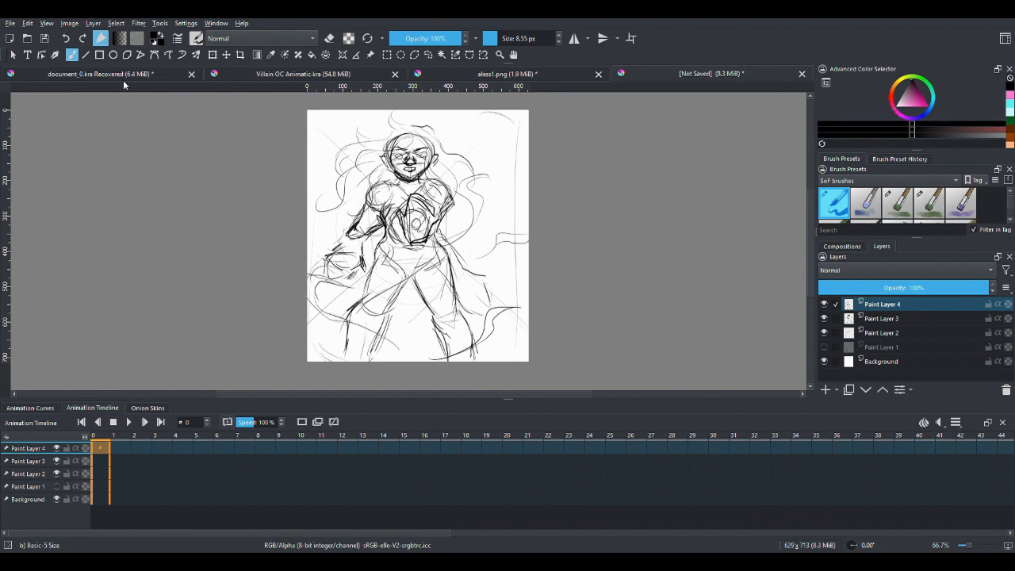
left_click(66, 40)
left_click(66, 40)
left_click(66, 39)
left_click(66, 40)
left_click(66, 39)
left_click(65, 40)
left_click(66, 40)
left_click(66, 40)
left_click(66, 40)
left_click(66, 40)
left_click(66, 39)
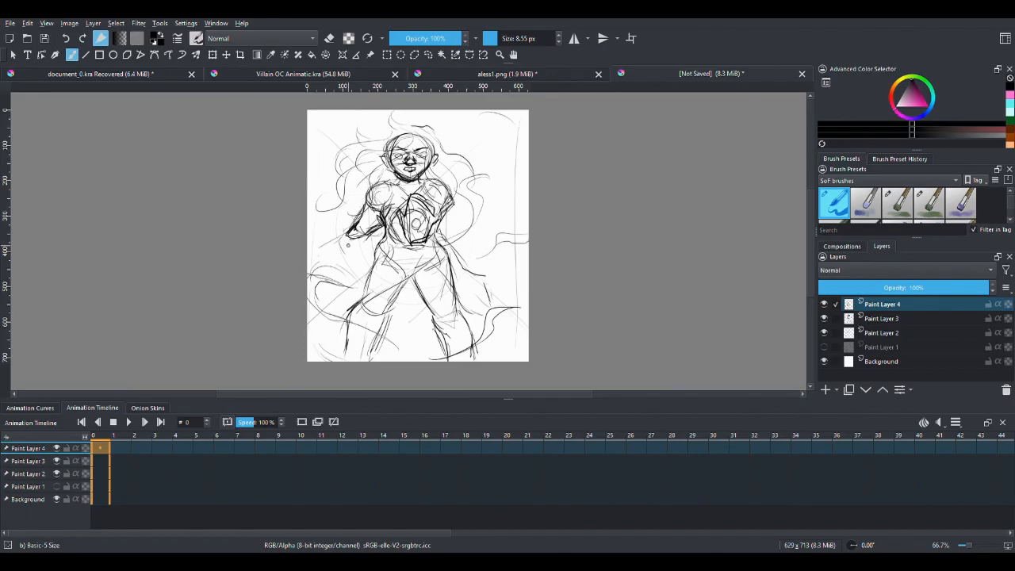
mouse_move(323, 241)
left_mouse_down()
mouse_move(351, 245)
mouse_move(336, 263)
left_mouse_up()
left_click(67, 39)
On Paint Layer 2, sketch a slanted block in the page's upper right and long perspective lines across the page behind the figure.
left_click(881, 332)
left_click(824, 333)
left_click(824, 333)
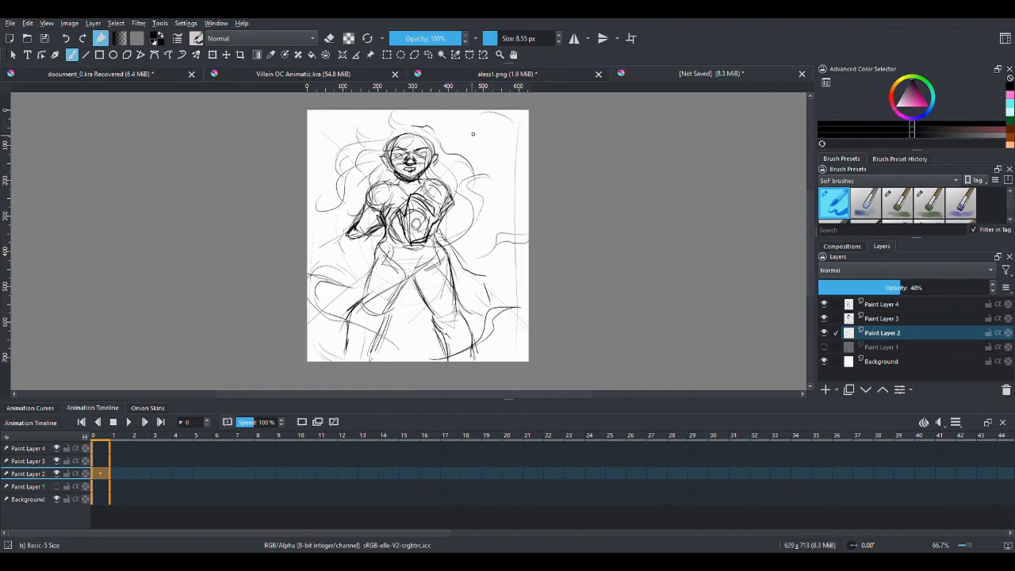
left_click_drag(478, 133, 501, 203)
left_click_drag(506, 125, 524, 177)
left_click_drag(308, 259, 511, 211)
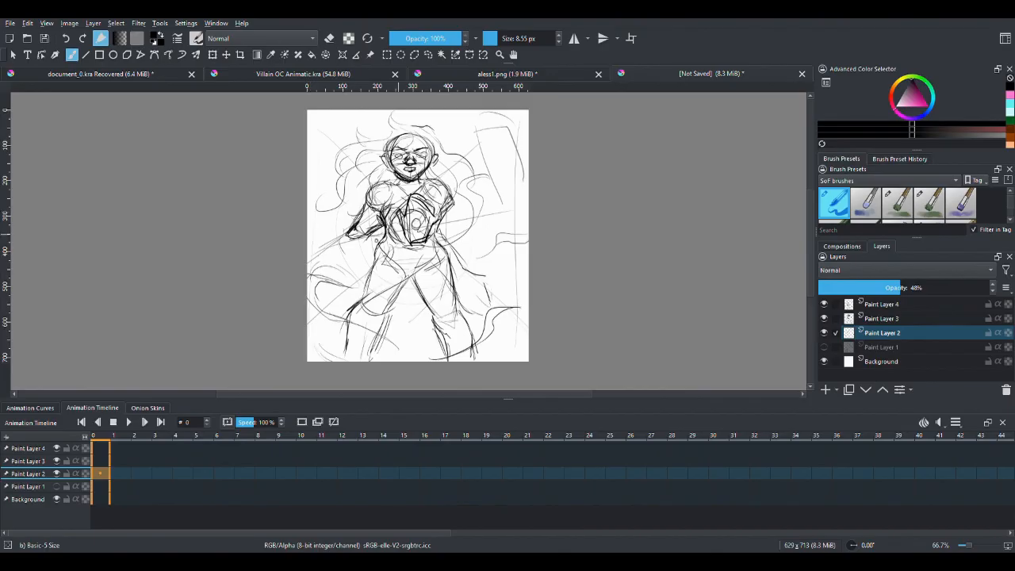
mouse_move(325, 253)
left_mouse_down()
mouse_move(405, 230)
mouse_move(520, 225)
left_mouse_up()
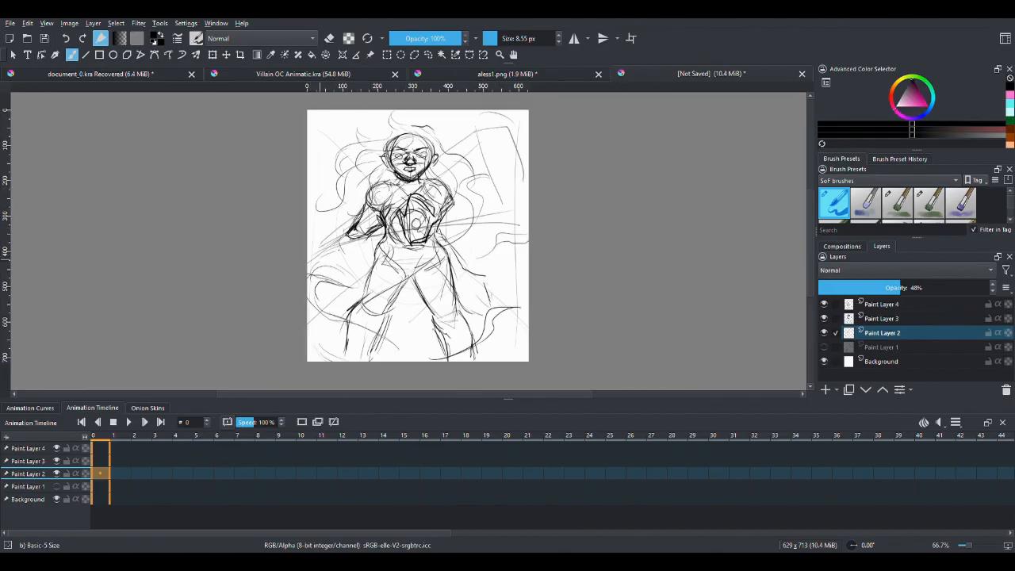
left_click_drag(320, 253, 528, 241)
Sketch the forearm and hand reaching toward the page's left edge on Paint Layer 2.
mouse_move(329, 244)
left_mouse_down()
mouse_move(315, 259)
mouse_move(342, 250)
left_mouse_up()
mouse_move(326, 242)
left_mouse_down()
mouse_move(316, 259)
mouse_move(341, 253)
mouse_move(315, 252)
mouse_move(326, 248)
left_mouse_up()
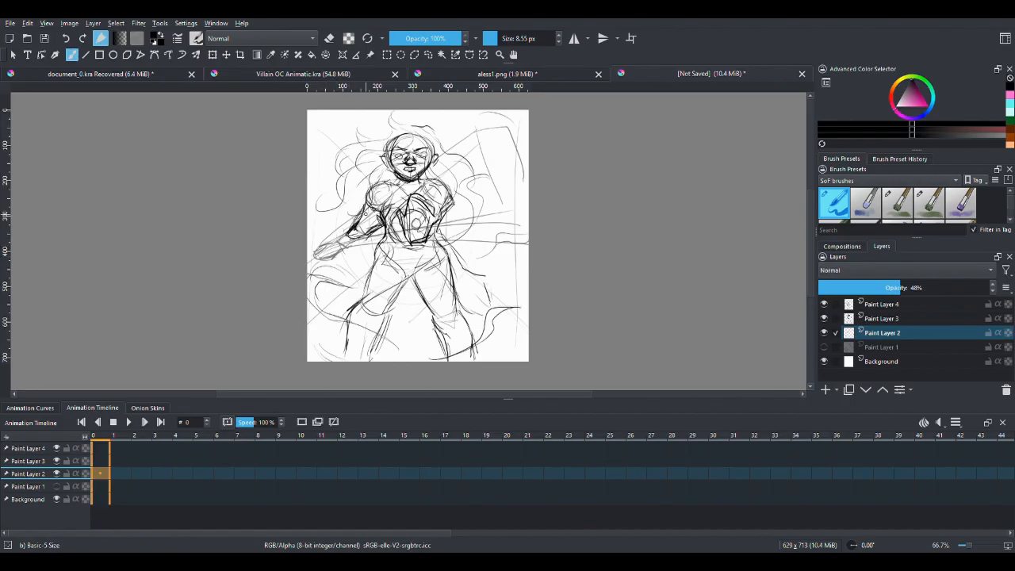
left_click_drag(362, 214, 341, 233)
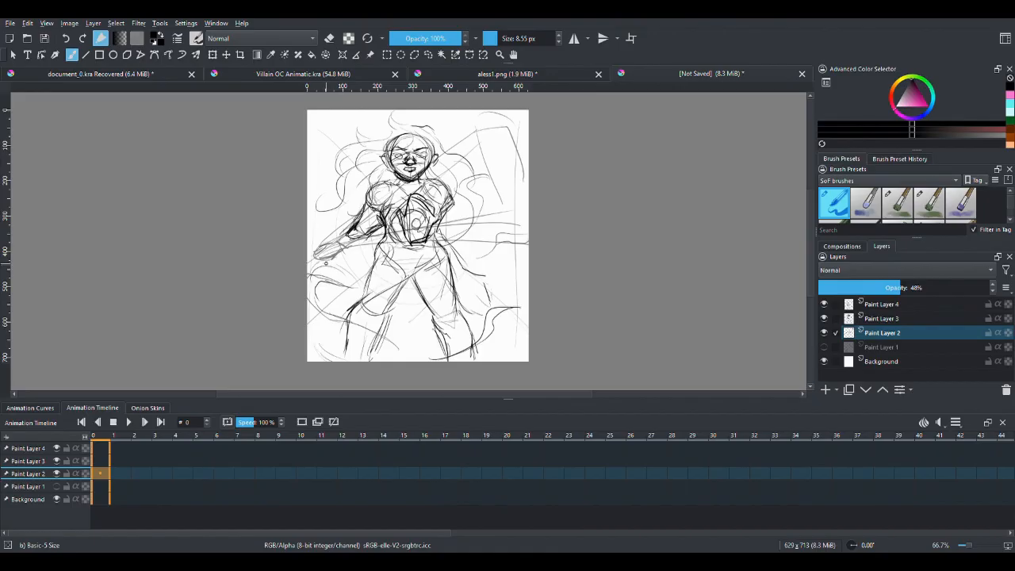
Hide Paint Layer 2 and check what Paint Layer 4 and Paint Layer 3 each contain by toggling their visibility.
left_click(824, 334)
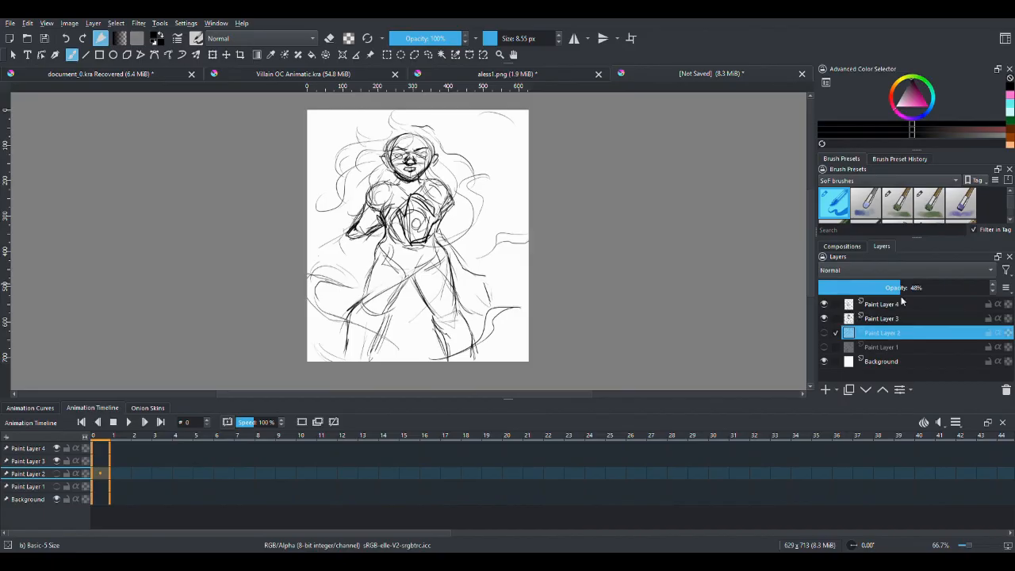
left_click(884, 318)
left_click(859, 305)
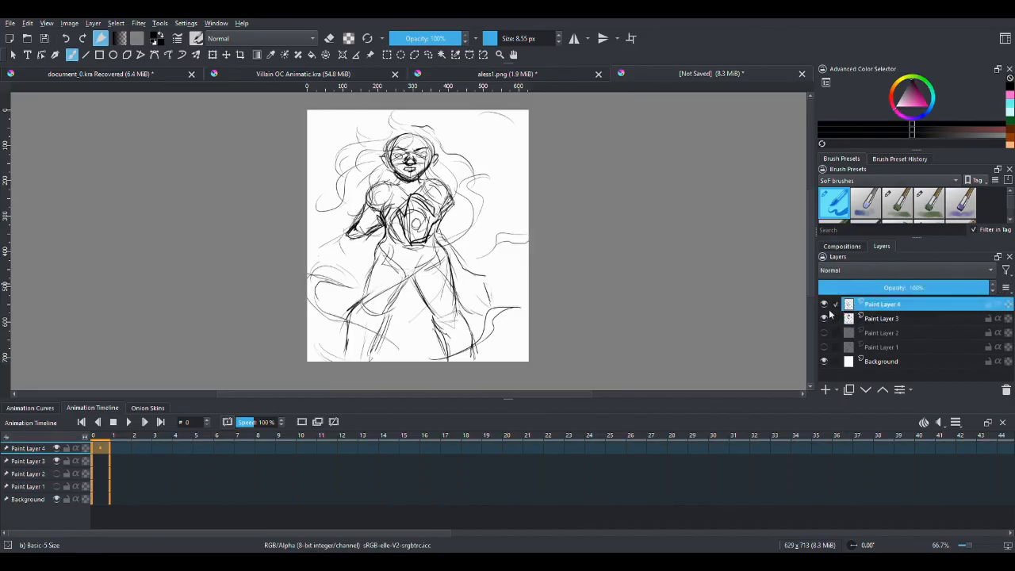
left_click(824, 304)
left_click(824, 305)
left_click(824, 318)
left_click(824, 318)
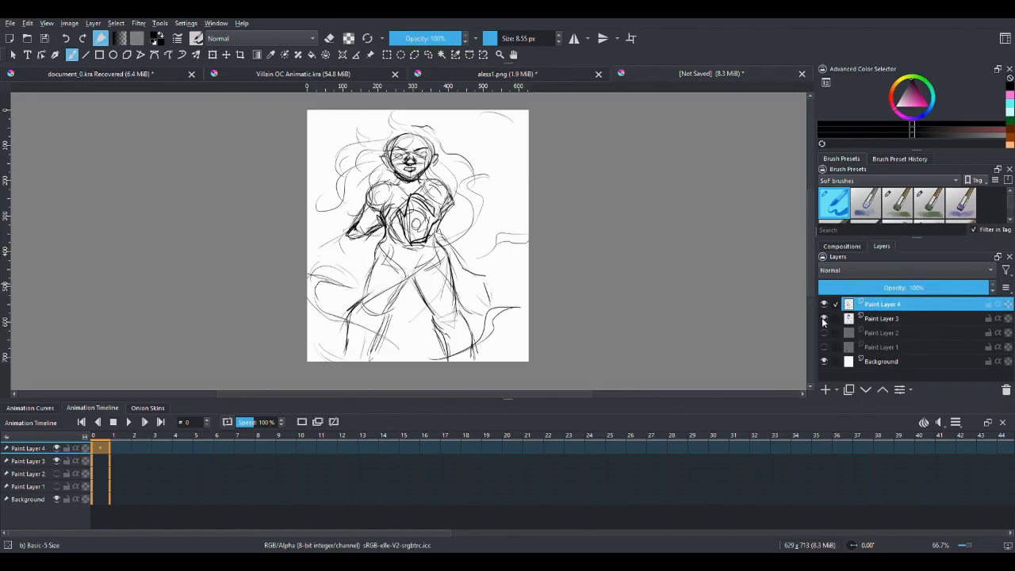
left_click(878, 321)
left_click(877, 307)
Add a new paint layer, sketch a circle beyond the elbow on the page's left side, and compare it with Paint Layer 4 toggled.
left_click(829, 389)
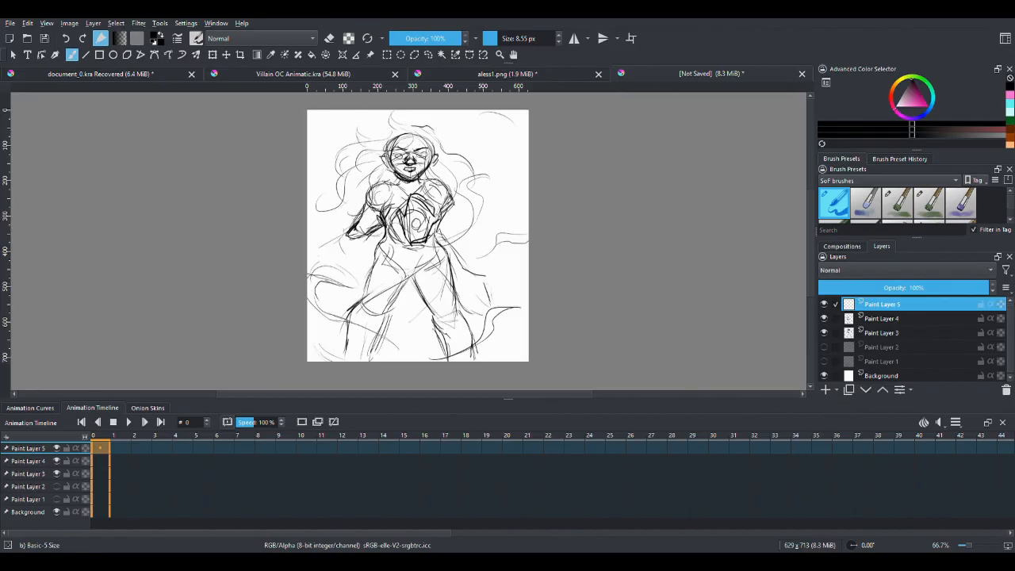
mouse_move(343, 267)
left_mouse_down()
mouse_move(321, 262)
mouse_move(349, 240)
left_mouse_up()
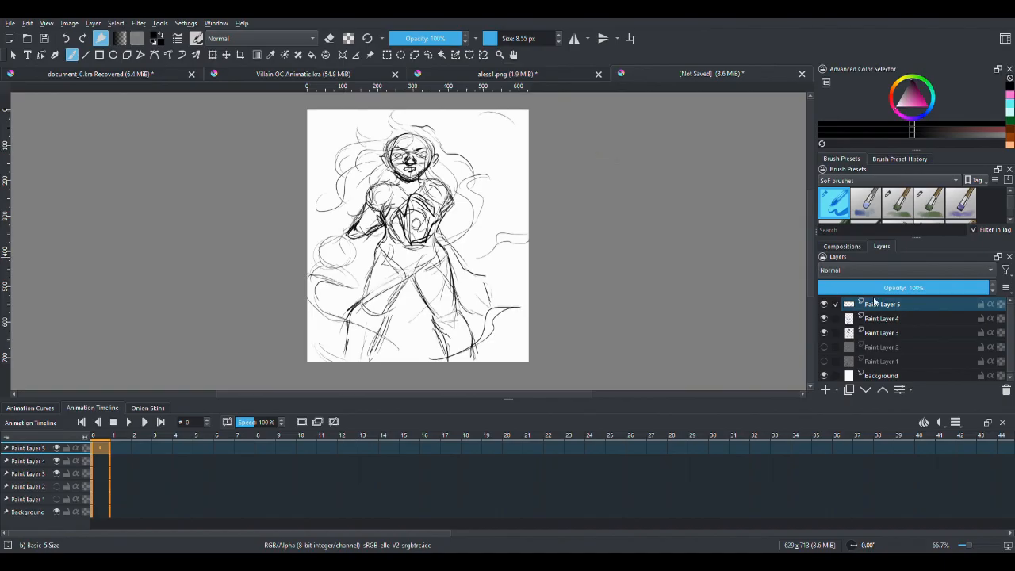
left_click(823, 304)
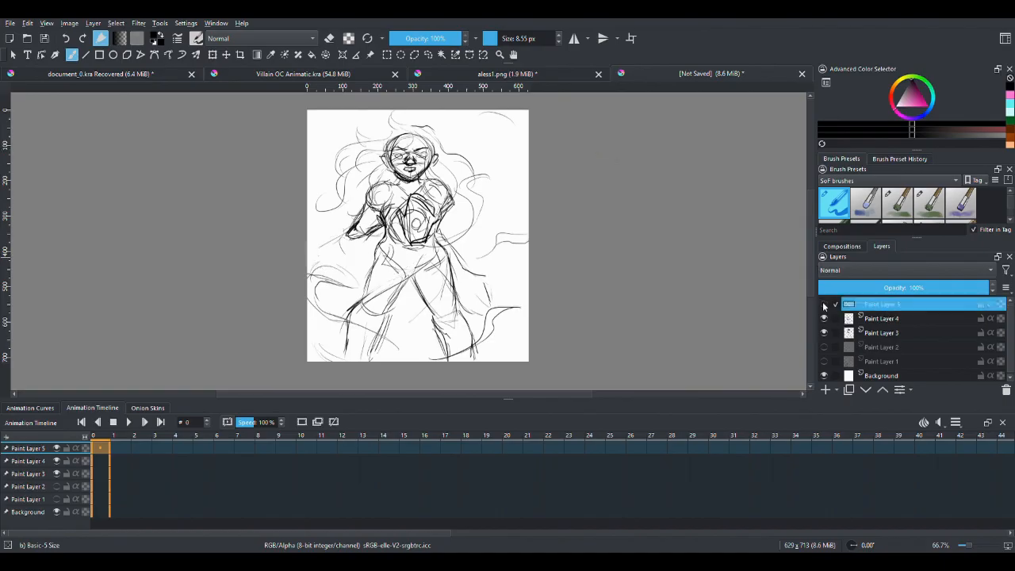
left_click(823, 305)
left_click(824, 319)
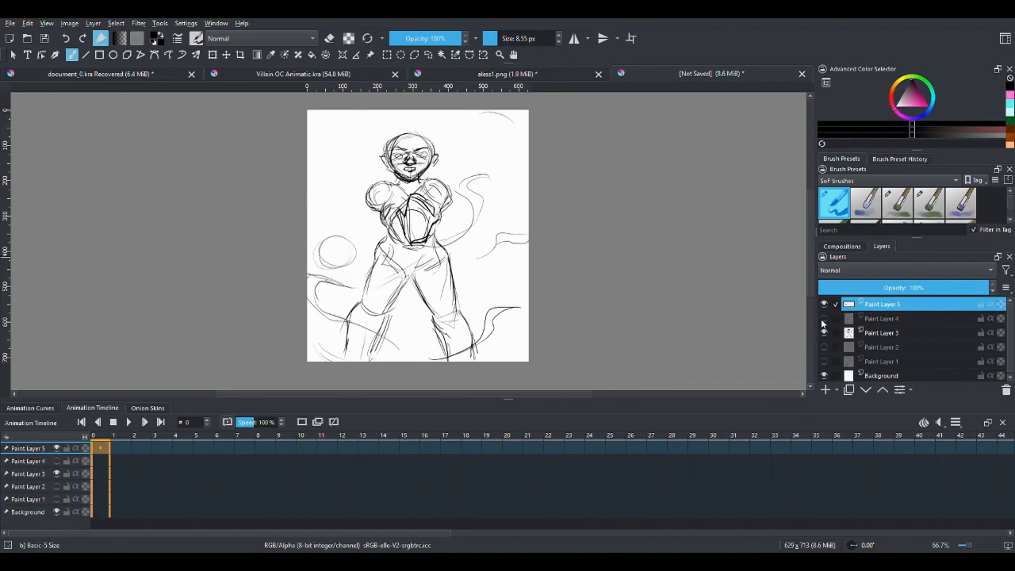
left_click(824, 319)
left_click(824, 318)
left_click(824, 318)
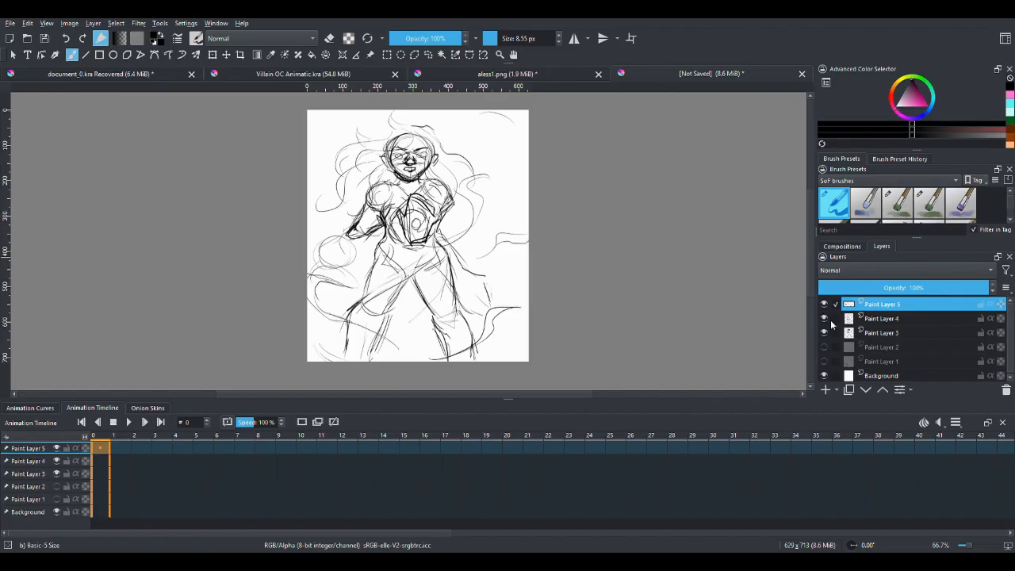
Try sketching forearm lines from the elbow through the circle on Paint Layer 4, and undo these strokes.
left_click(845, 322)
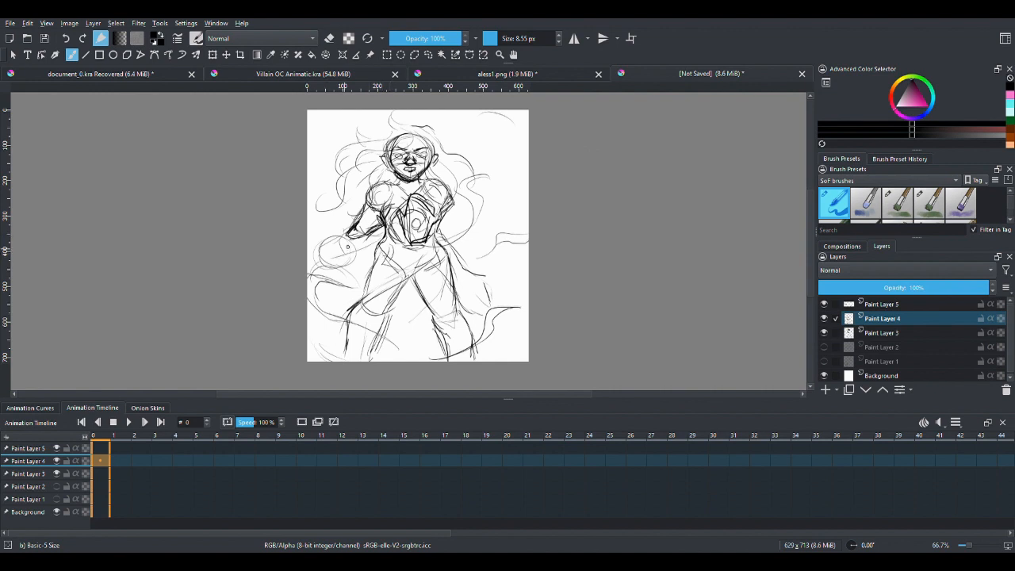
left_click_drag(382, 239, 320, 258)
mouse_move(383, 234)
left_mouse_down()
mouse_move(320, 256)
mouse_move(310, 274)
mouse_move(334, 300)
left_mouse_up()
left_click(66, 38)
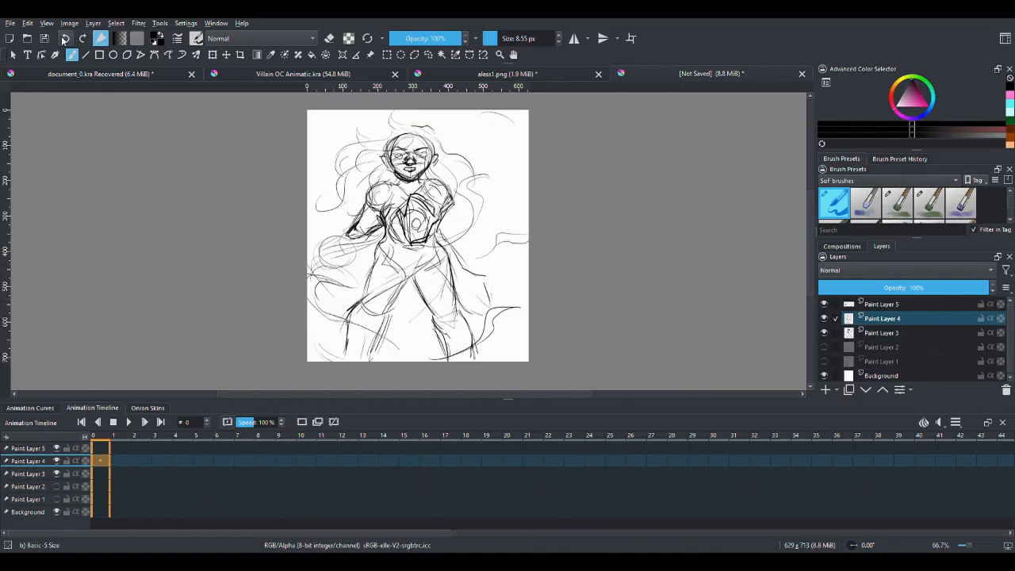
left_click(66, 38)
left_click(65, 38)
left_click(66, 38)
left_click(66, 38)
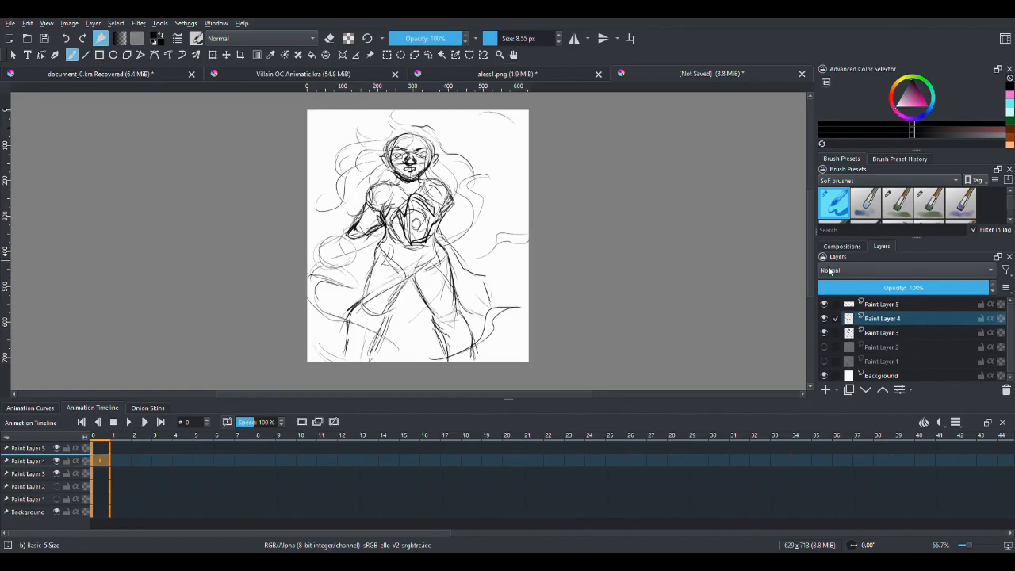
Check Paint Layer 5 by toggling its visibility, and delete this layer with the circle.
left_click(824, 305)
left_click(824, 305)
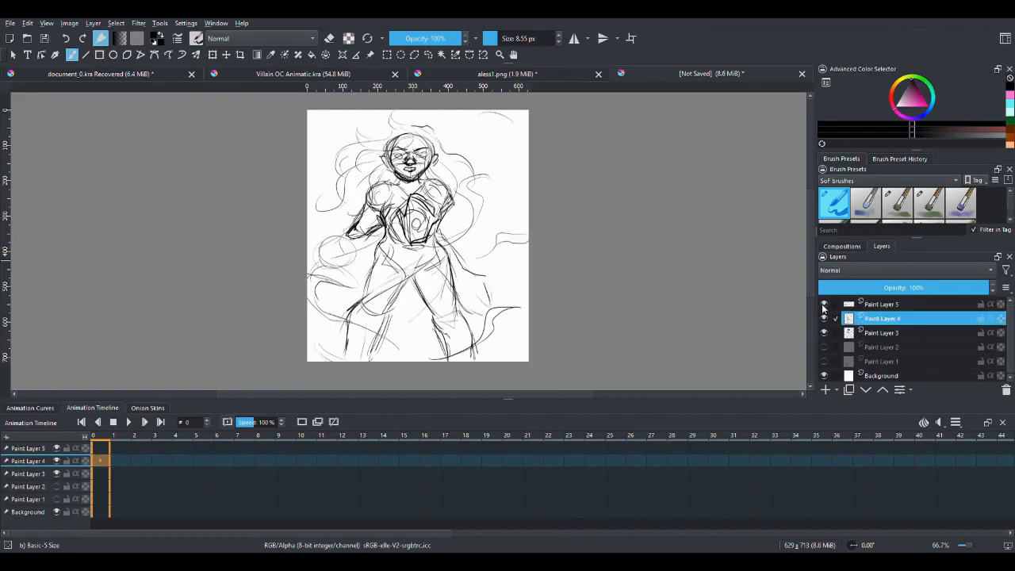
left_click(882, 304)
left_click(1006, 389)
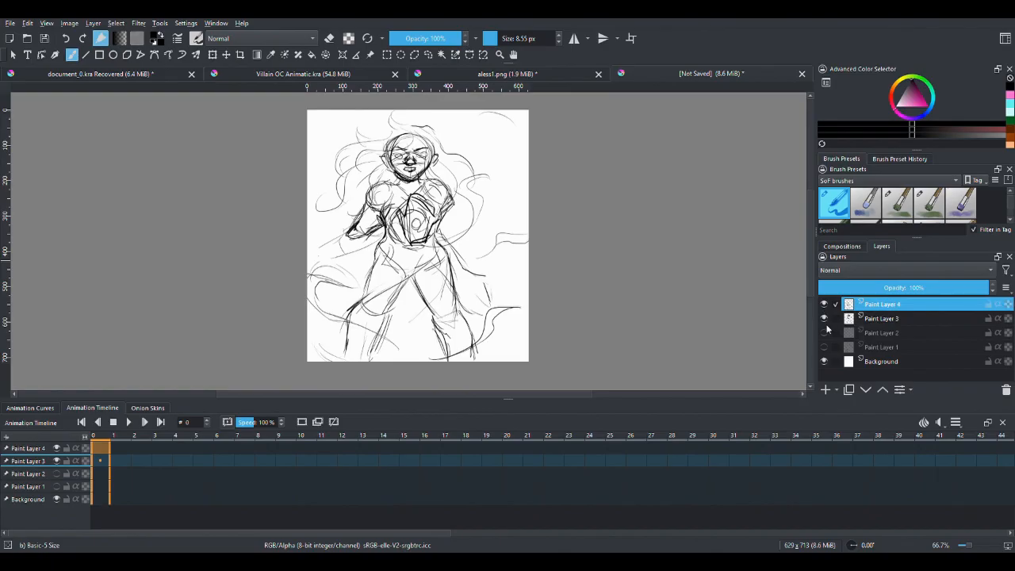
Merge Paint Layer 4 and Paint Layer 3 into a single sketch layer.
left_click(882, 321)
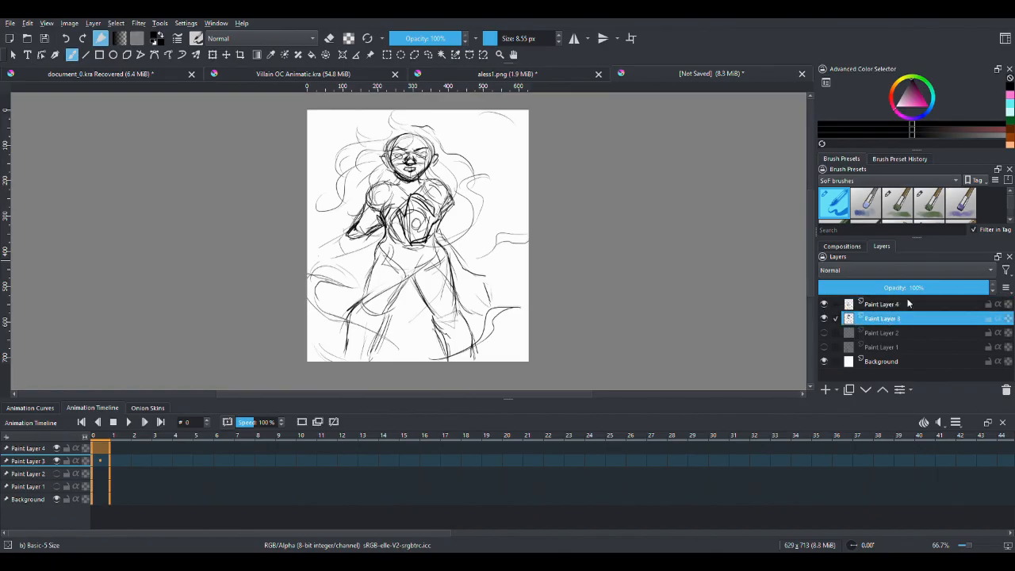
left_click(914, 304, "ctrl")
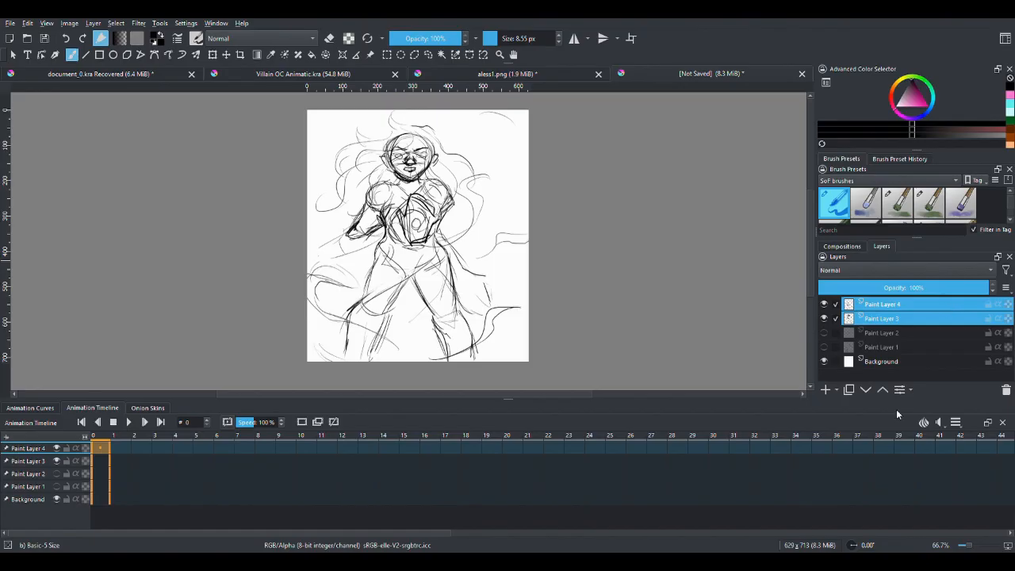
key("ctrl+e")
Lower the merged sketch layer's opacity to 36% and add a new paint layer above it.
left_click(889, 288)
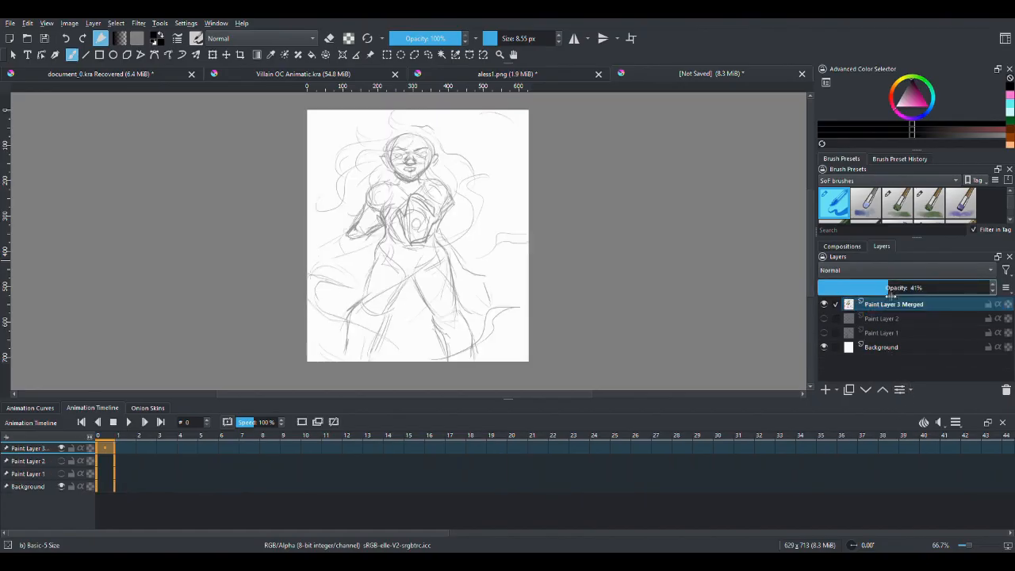
left_click_drag(890, 295, 884, 295)
left_click(825, 390)
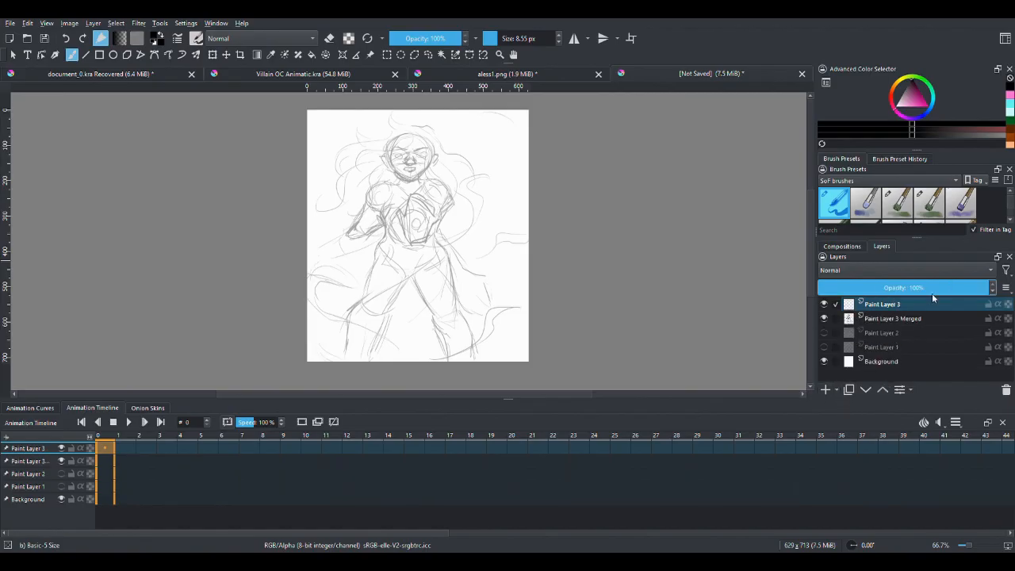
Move the merged figure sketch slightly down and to the right on the page with the Transform tool.
left_click(844, 323)
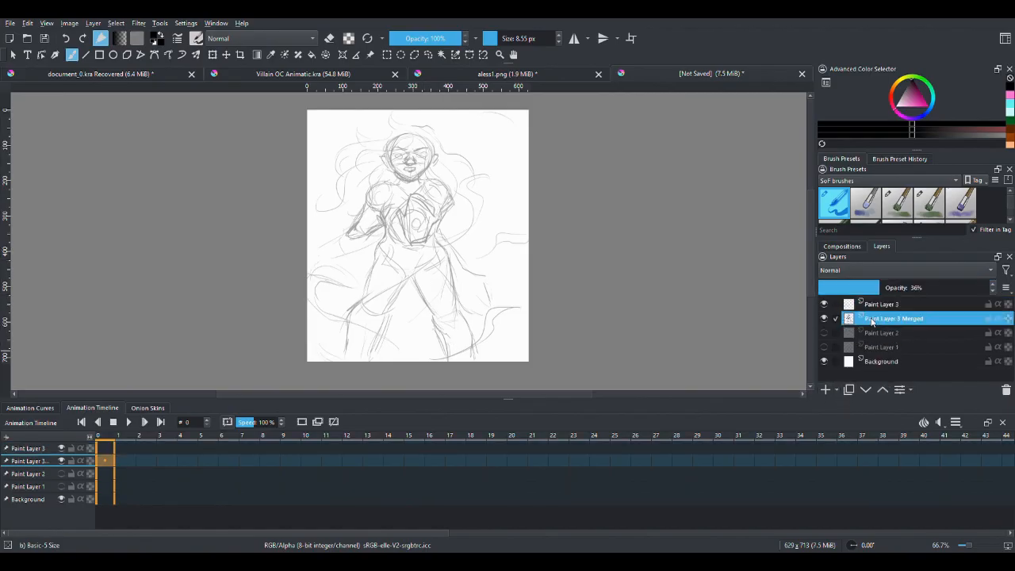
key("ctrl+t")
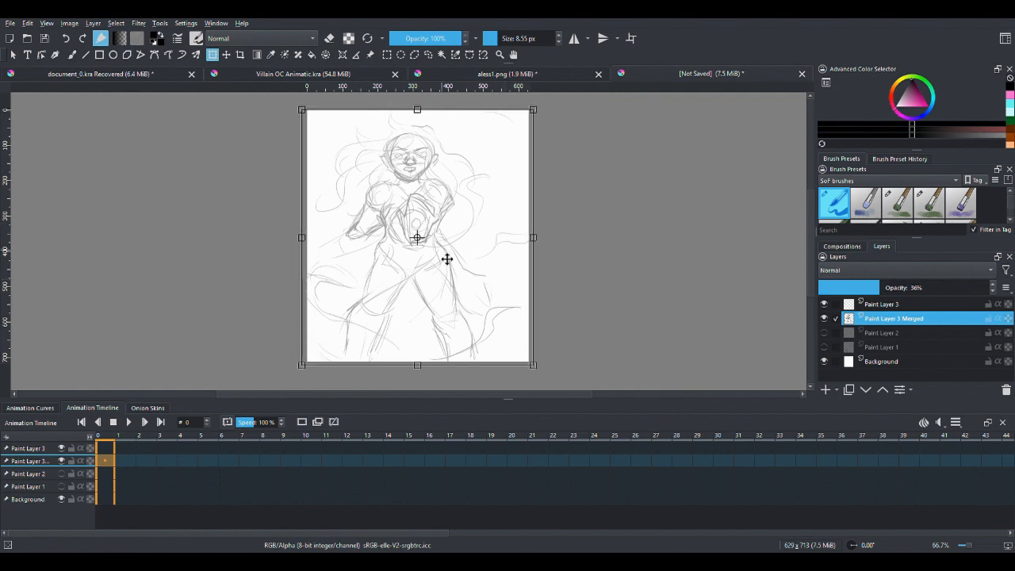
left_click_drag(445, 272, 454, 282)
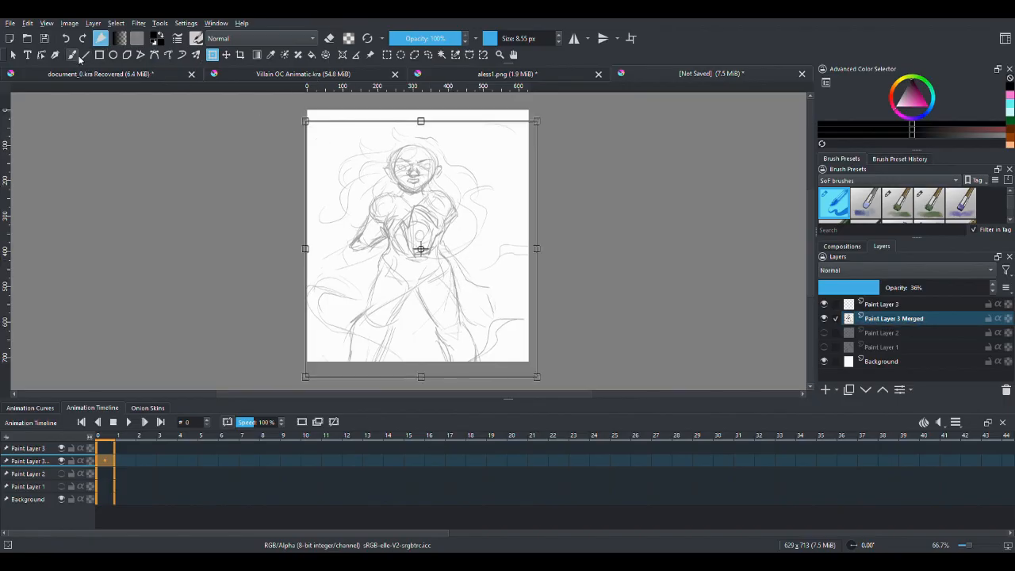
Enlarge the canvas beyond all four page edges with the Crop tool to 826 x 848 px.
left_click(241, 54)
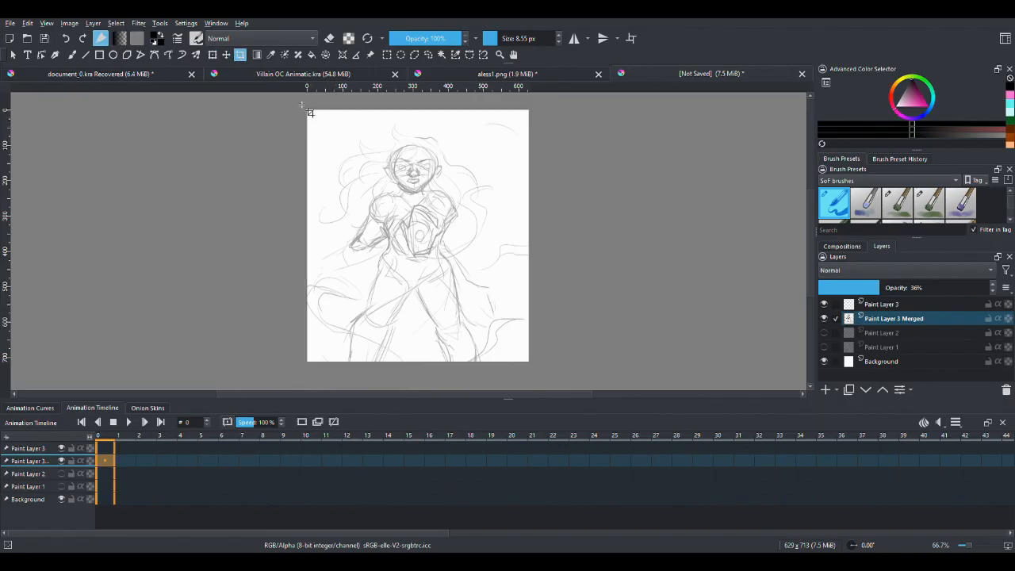
key("minus")
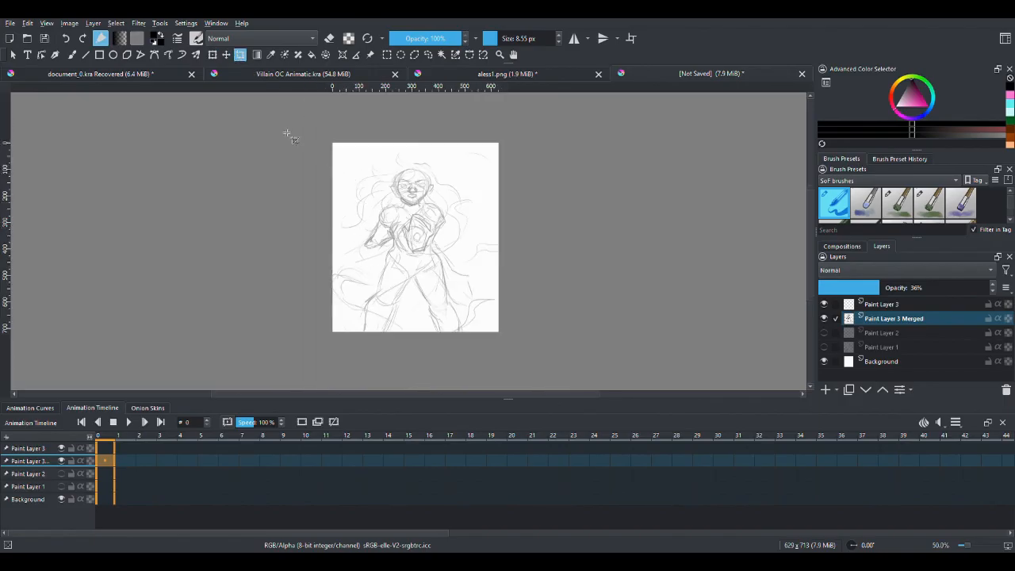
left_click_drag(291, 123, 532, 347)
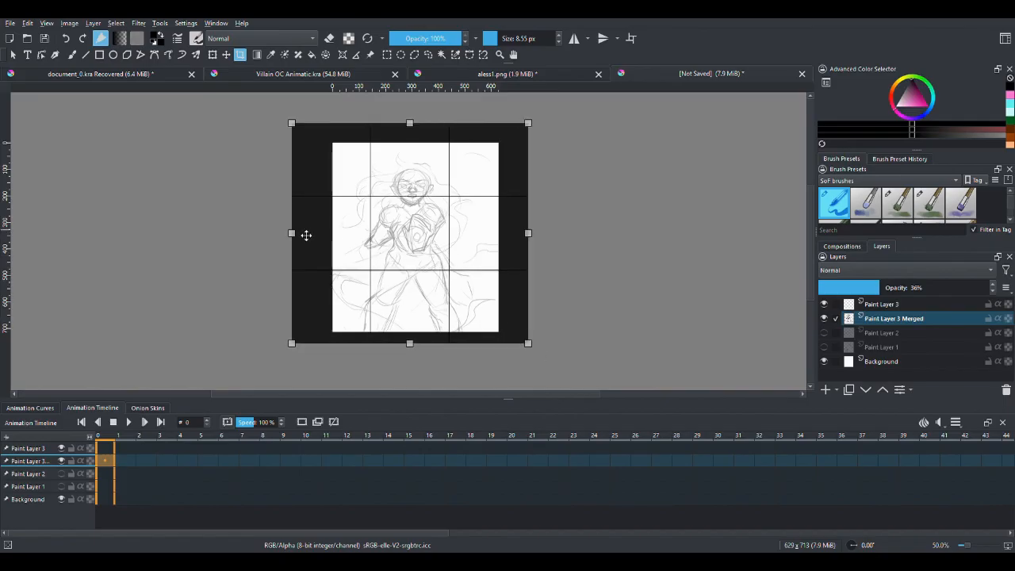
left_click_drag(292, 235, 303, 233)
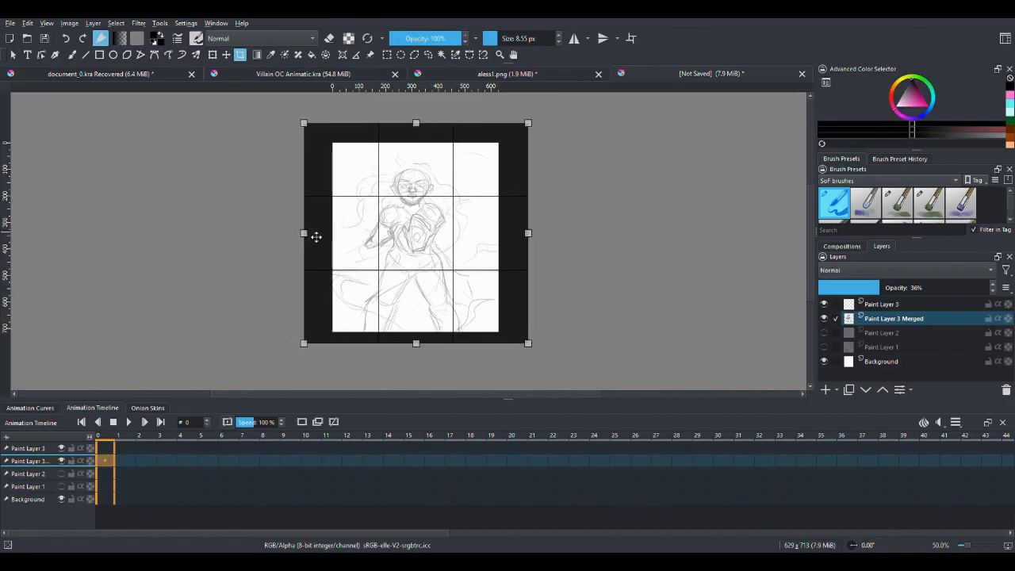
left_click_drag(534, 239, 528, 236)
left_click_drag(415, 128, 417, 124)
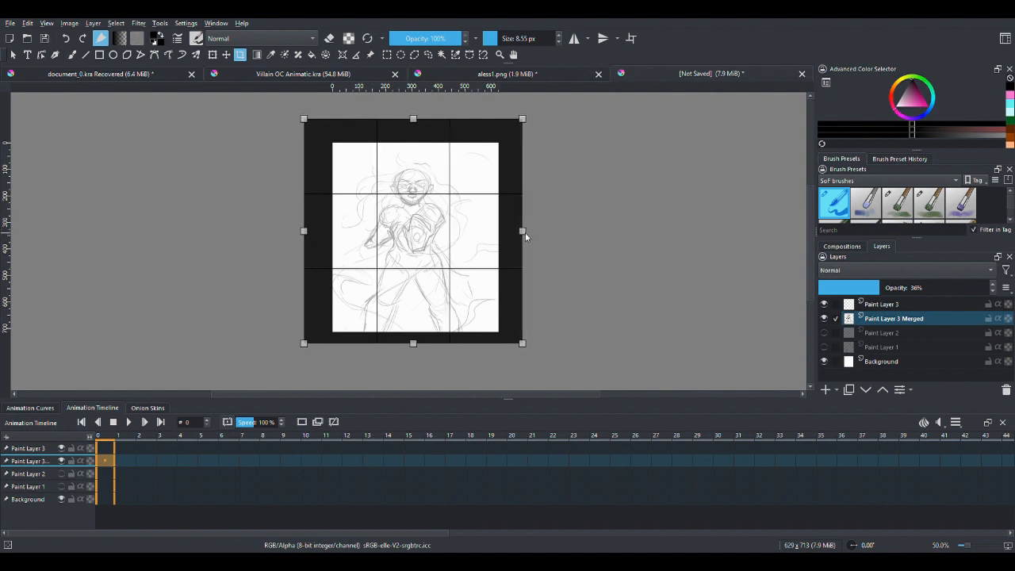
key("Return")
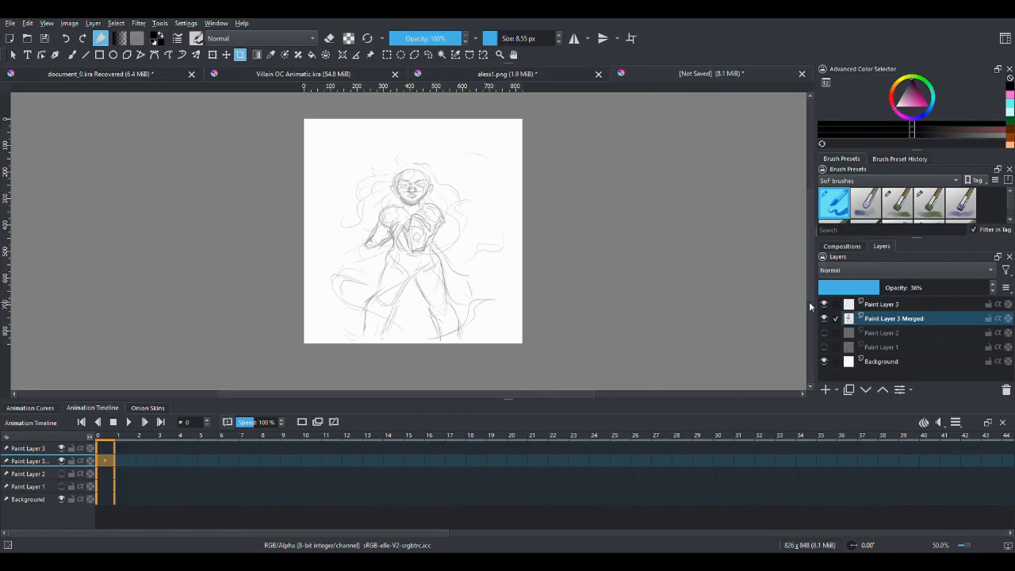
Set up the Freehand Brush on Paint Layer 3 and fade the Paint Layer 3 Merged sketch further by lowering its opacity.
left_click(879, 304)
left_click(72, 55)
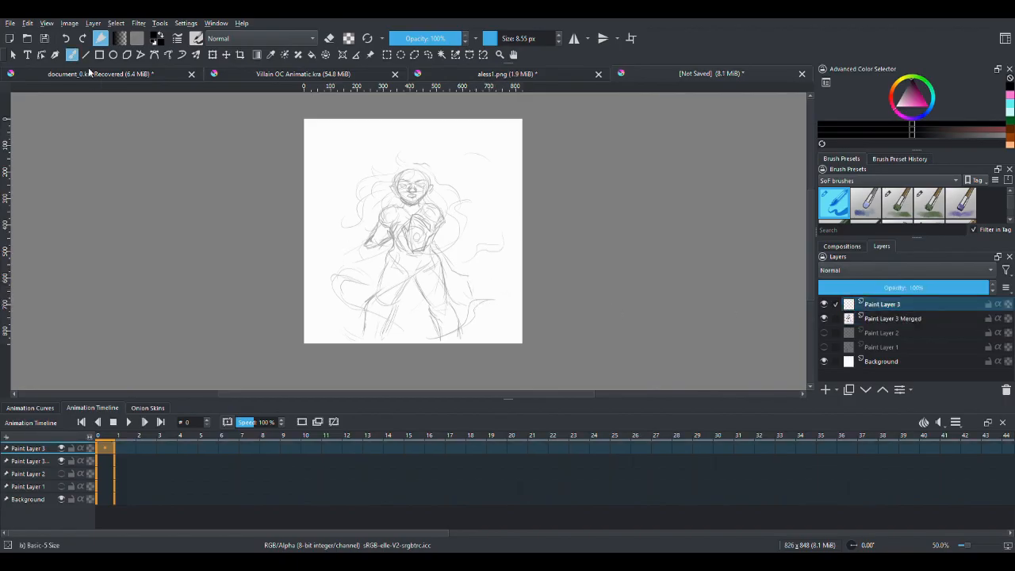
key("ctrl+plus")
key("ctrl+plus")
key("ctrl+plus")
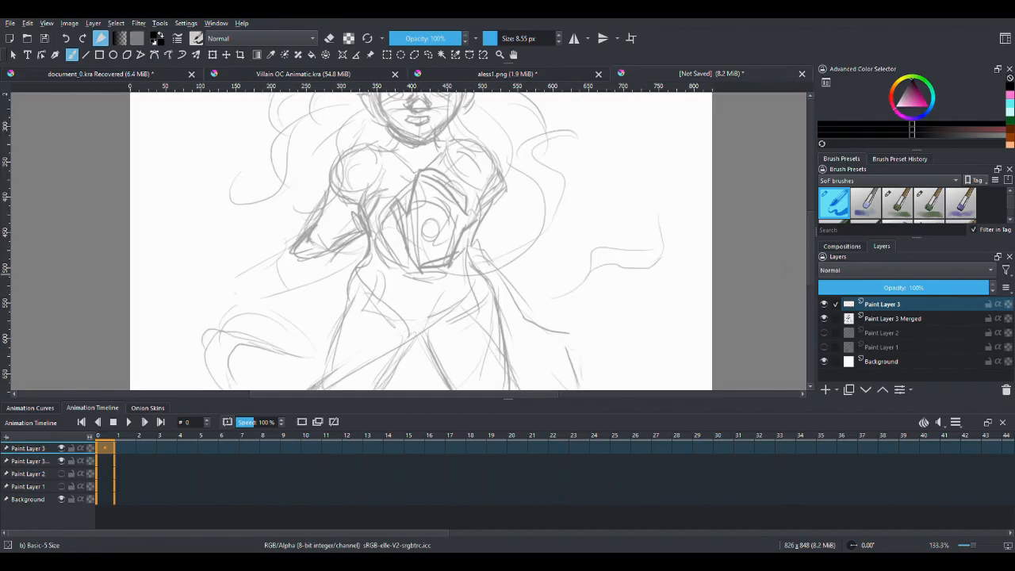
left_click_drag(811, 274, 810, 245)
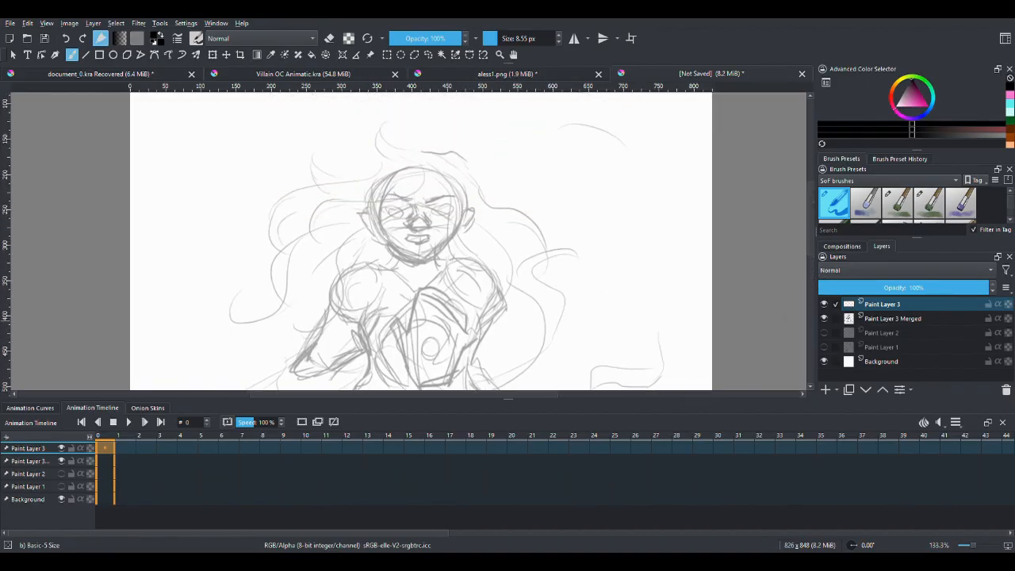
left_click(882, 317)
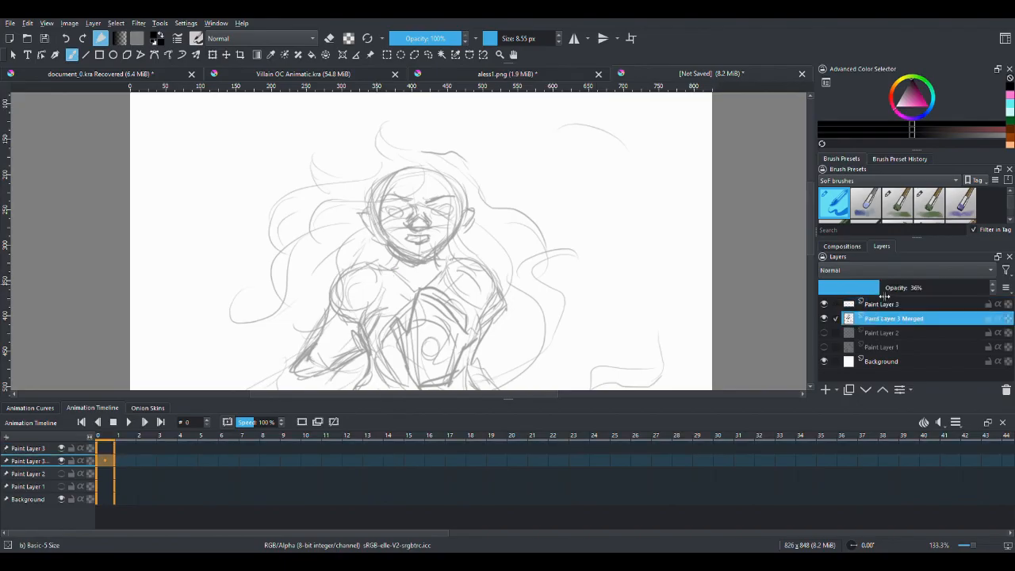
left_click(863, 287)
Draw the jawline, chin and both sides of the head in dark lines on Paint Layer 3.
left_click(872, 304)
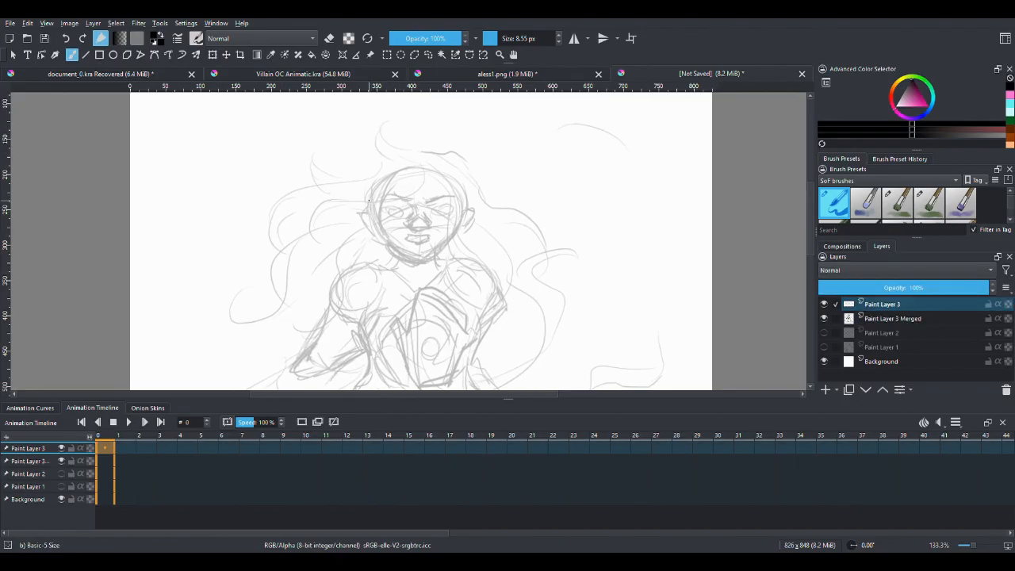
left_click_drag(370, 205, 385, 235)
left_click_drag(387, 240, 419, 258)
left_click_drag(419, 258, 454, 237)
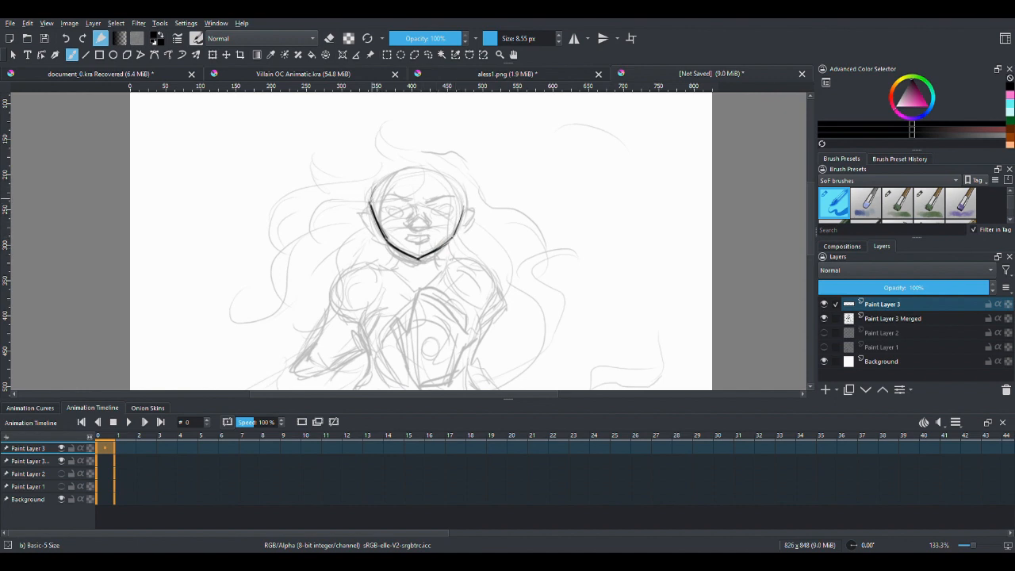
left_click_drag(372, 201, 380, 182)
left_click_drag(458, 191, 464, 207)
Draw the neck, the V-shaped neckline and both ears over the faded sketch.
mouse_move(395, 249)
left_mouse_down()
mouse_move(438, 254)
mouse_move(417, 289)
mouse_move(385, 269)
mouse_move(405, 286)
left_mouse_up()
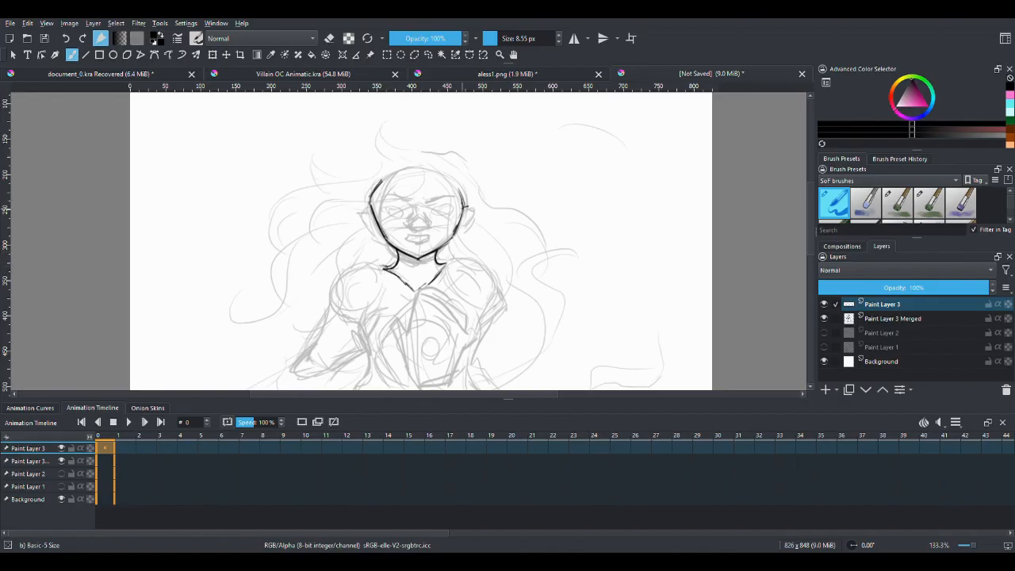
left_click_drag(466, 208, 462, 228)
left_click_drag(367, 211, 360, 219)
Outline the raised hand in front of the chest with a rounded palm, a thumb and rough finger lines.
scroll(806, 248, "down", 3)
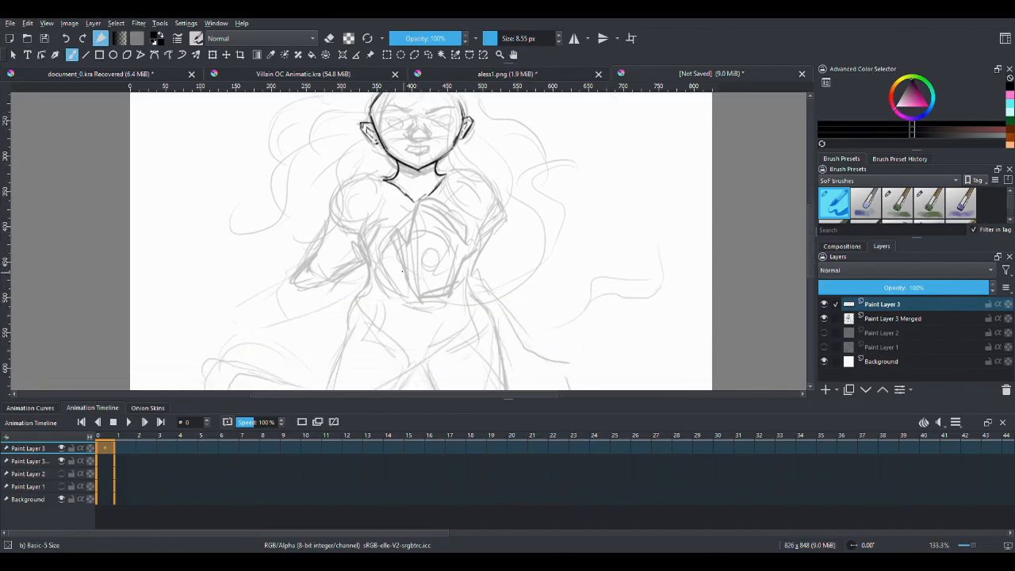
mouse_move(402, 270)
left_mouse_down()
mouse_move(417, 290)
mouse_move(442, 290)
mouse_move(459, 272)
mouse_move(401, 263)
mouse_move(429, 240)
mouse_move(456, 276)
mouse_move(429, 241)
mouse_move(392, 252)
left_mouse_up()
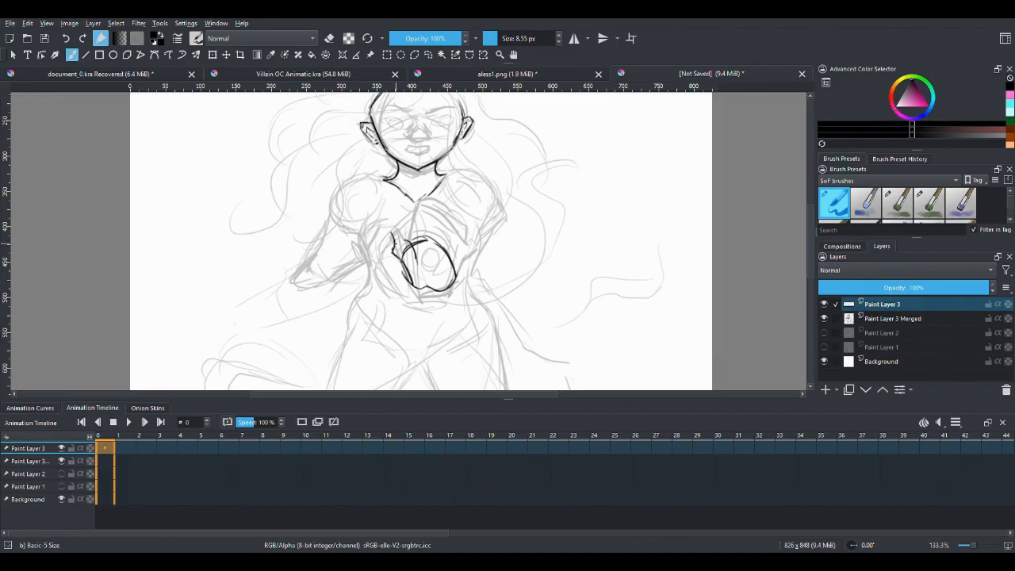
mouse_move(386, 223)
left_mouse_down()
mouse_move(413, 247)
mouse_move(413, 238)
mouse_move(452, 236)
mouse_move(455, 257)
mouse_move(467, 258)
mouse_move(459, 281)
left_mouse_up()
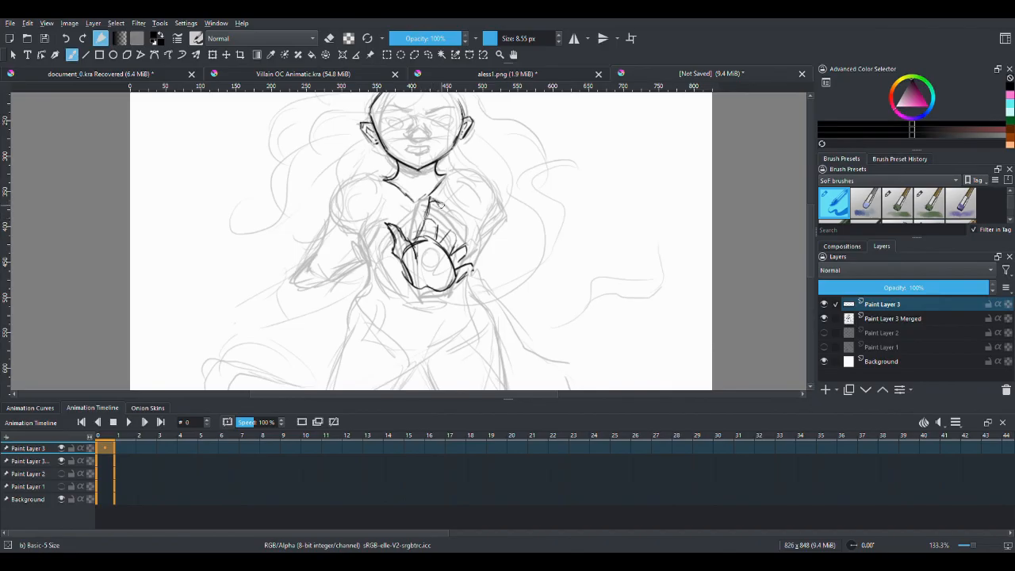
Shape the upper three fingers of the raised hand with rounded, foreshortened fingertips.
mouse_move(437, 204)
left_mouse_down()
mouse_move(439, 226)
mouse_move(462, 228)
mouse_move(466, 244)
left_mouse_up()
left_click_drag(477, 247, 472, 252)
left_click_drag(463, 226, 429, 201)
mouse_move(438, 198)
left_mouse_down()
mouse_move(441, 230)
mouse_move(424, 218)
left_mouse_up()
left_click_drag(429, 199, 425, 225)
mouse_move(429, 207)
left_mouse_down()
mouse_move(425, 225)
mouse_move(450, 233)
left_mouse_up()
mouse_move(459, 219)
left_mouse_down()
mouse_move(446, 237)
mouse_move(468, 219)
mouse_move(475, 243)
left_mouse_up()
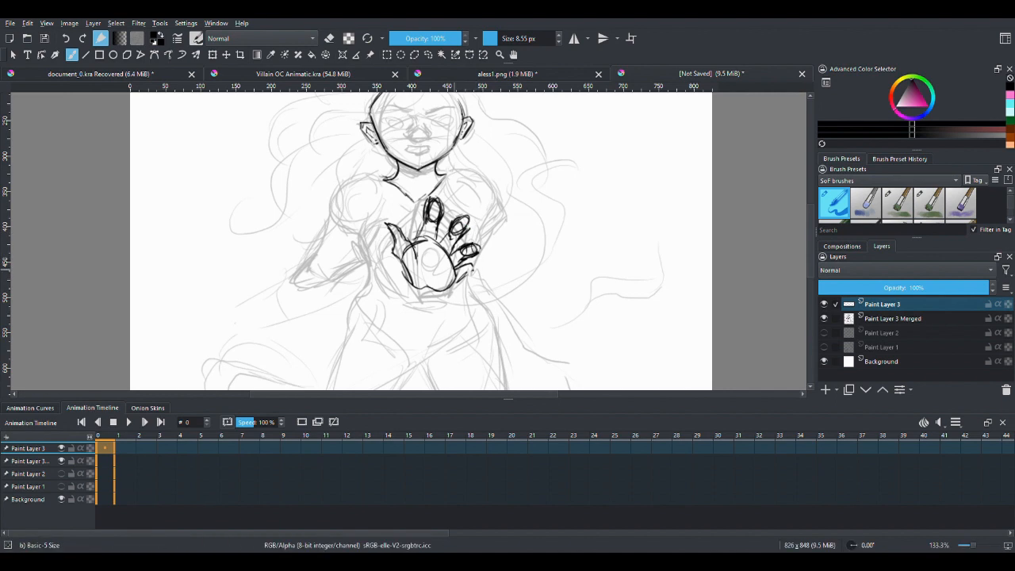
Draw the little finger and redo the outer and lower palm edges with heavier lines.
left_click_drag(454, 272, 466, 267)
left_click_drag(454, 276, 434, 291)
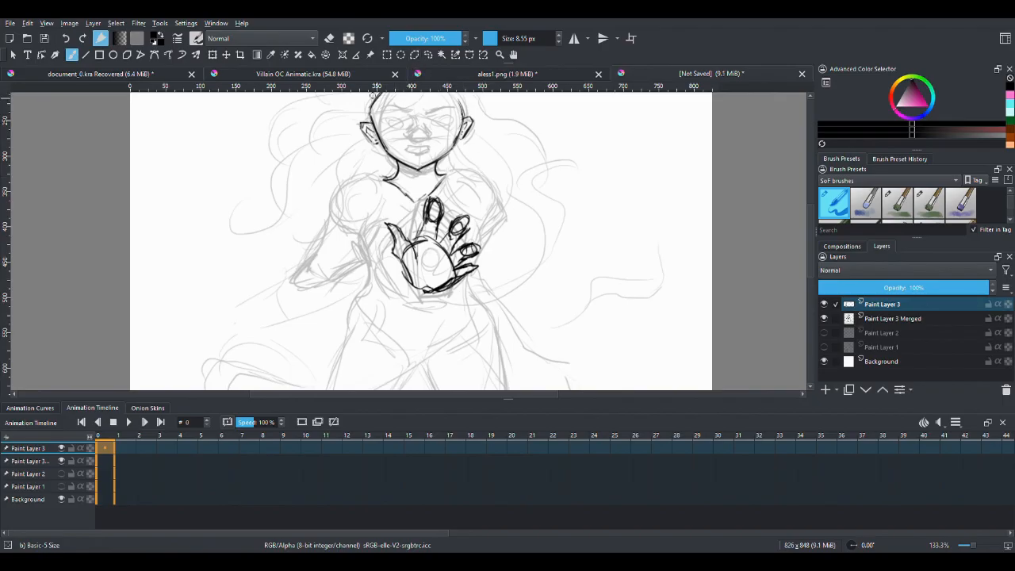
left_click(67, 40)
mouse_move(455, 275)
left_mouse_down()
mouse_move(437, 297)
mouse_move(468, 266)
left_mouse_up()
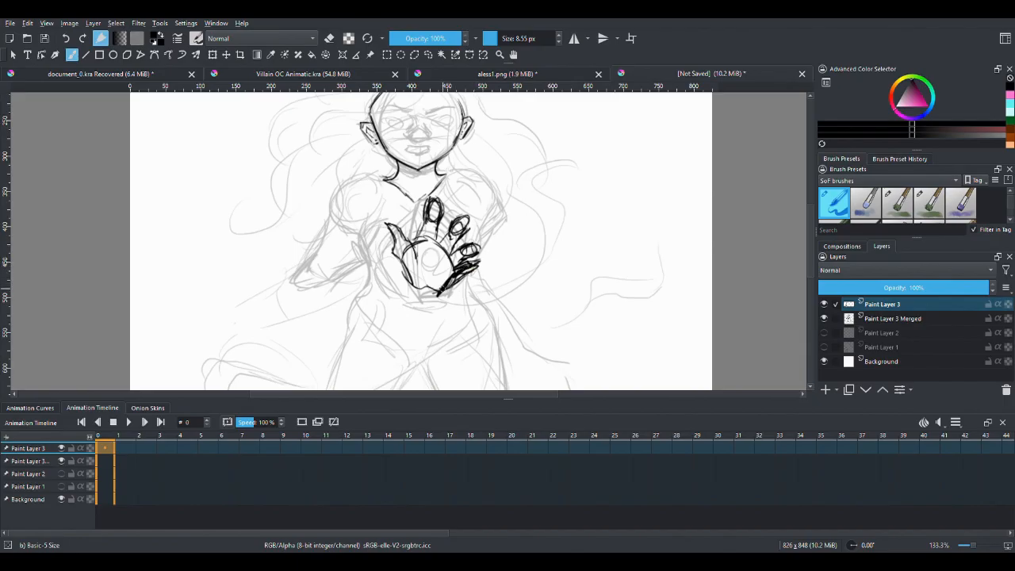
left_click_drag(428, 287, 411, 287)
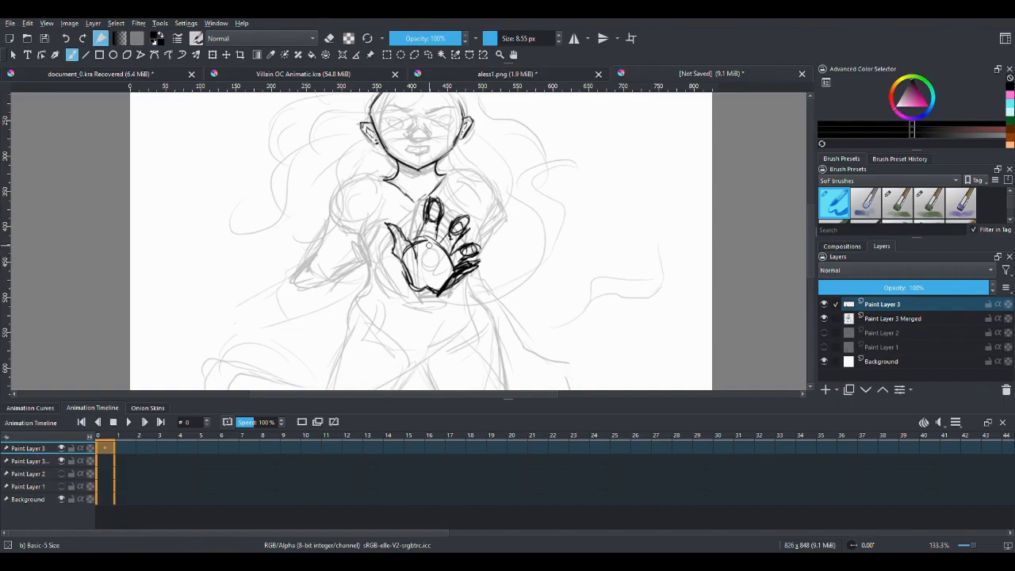
Add creases inside the palm, a rounded thumb tip and the web between the thumb and index finger.
left_click_drag(433, 273, 429, 260)
left_click_drag(447, 266, 442, 251)
left_click_drag(388, 225, 401, 238)
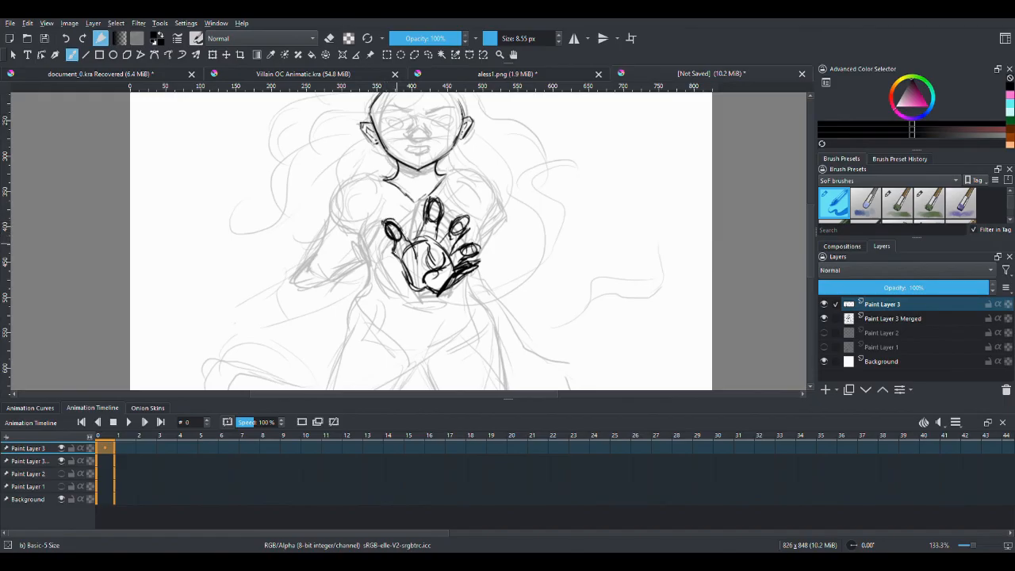
mouse_move(402, 236)
left_mouse_down()
mouse_move(416, 244)
mouse_move(426, 212)
left_mouse_up()
Select the raised hand with the Freehand Selection tool, narrow it and rotate it slightly counterclockwise with Transform.
scroll(466, 327, "down", 3)
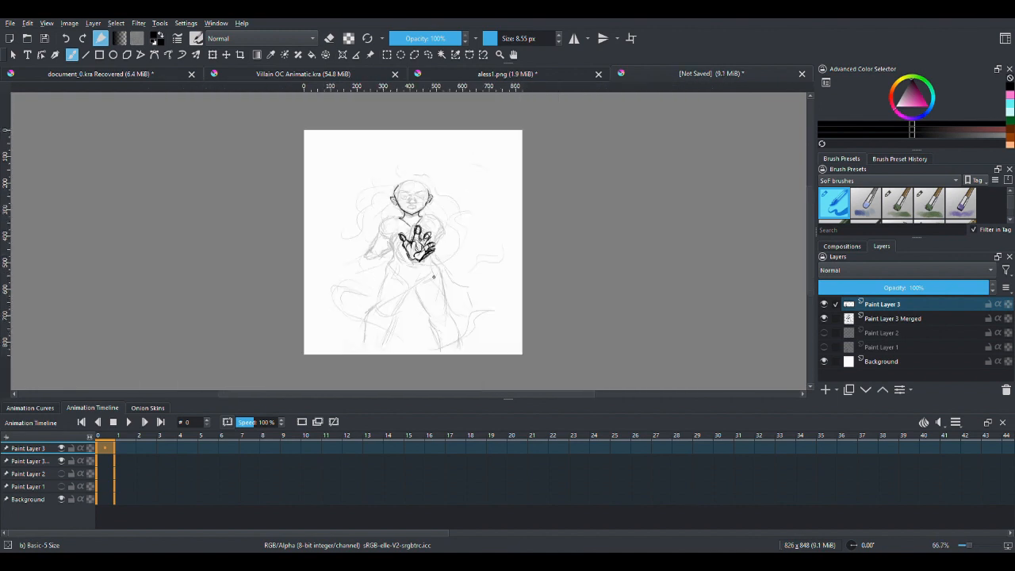
scroll(443, 289, "up", 1)
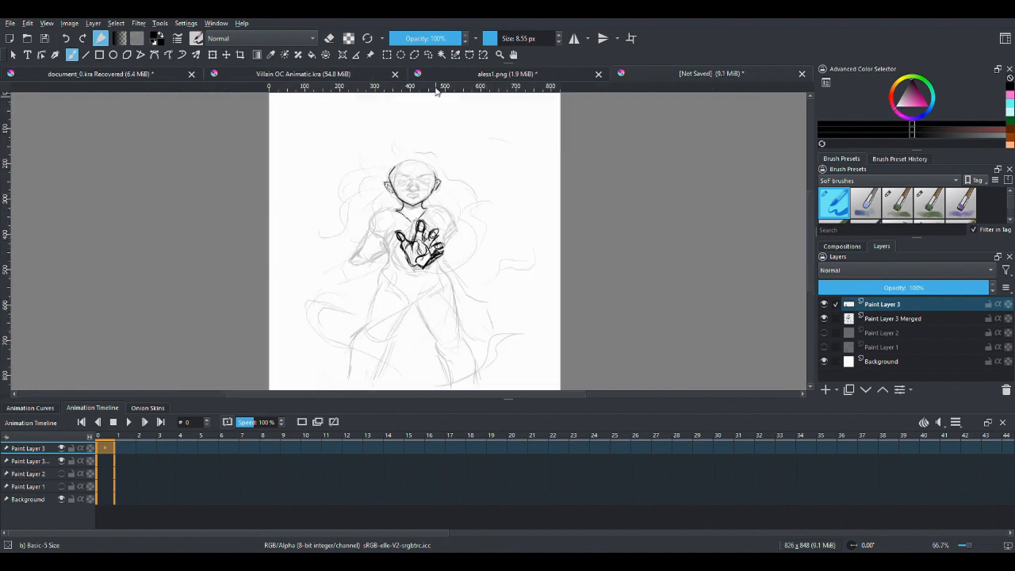
left_click(429, 54)
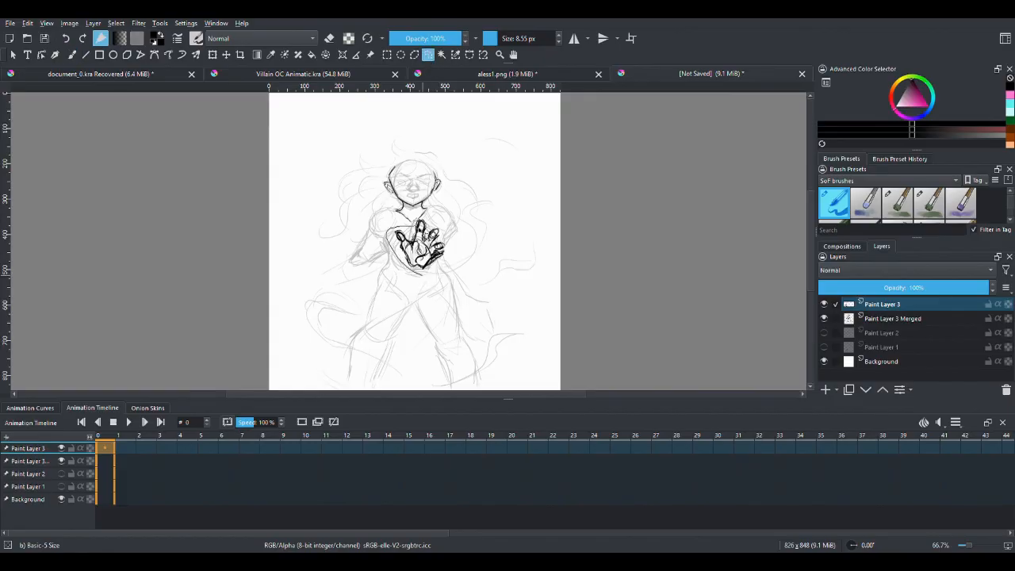
mouse_move(407, 227)
left_mouse_down()
mouse_move(449, 245)
mouse_move(423, 276)
left_mouse_up()
key("ctrl+t")
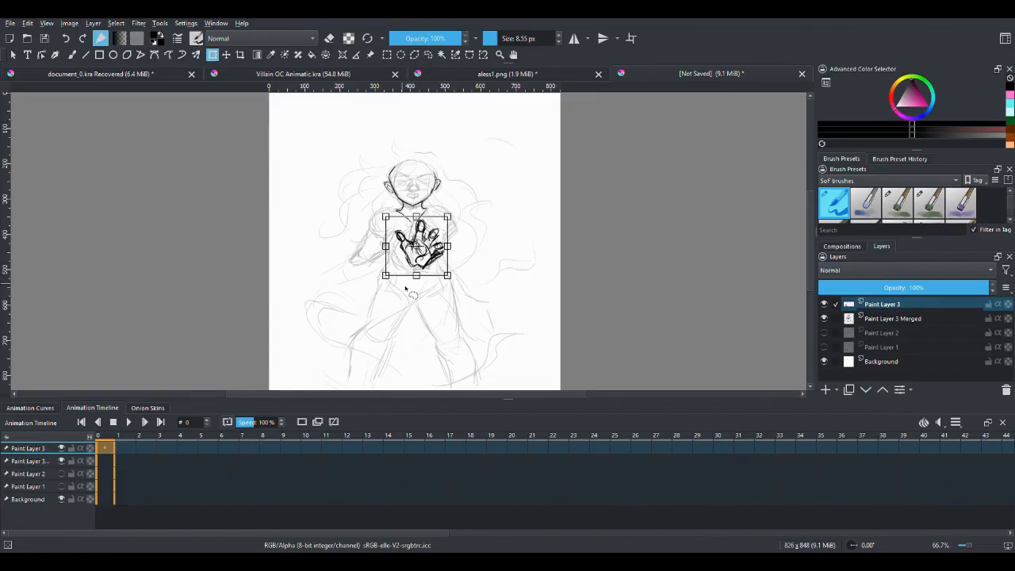
key("Return")
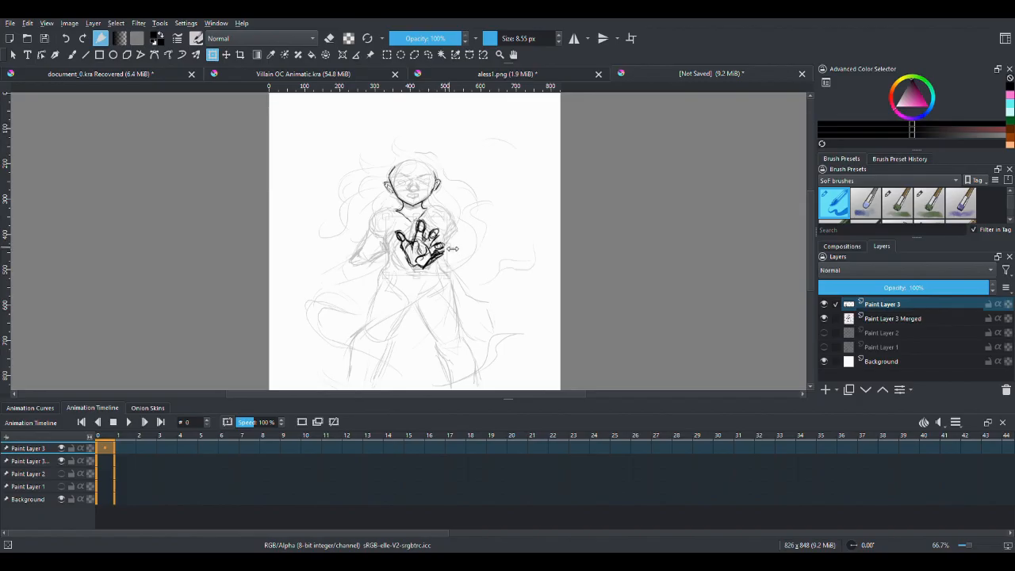
left_click_drag(452, 249, 441, 249)
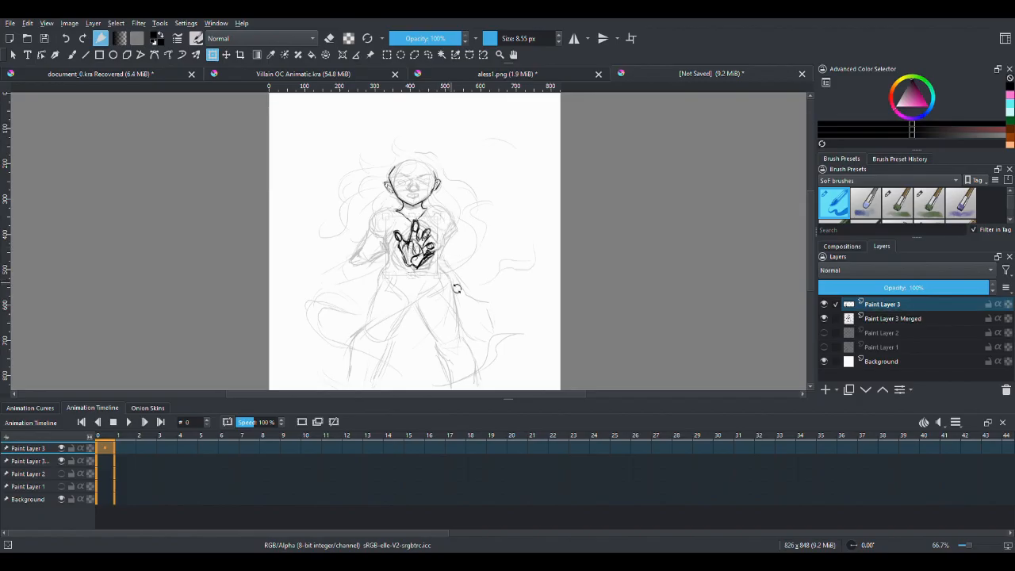
left_click_drag(457, 289, 435, 257)
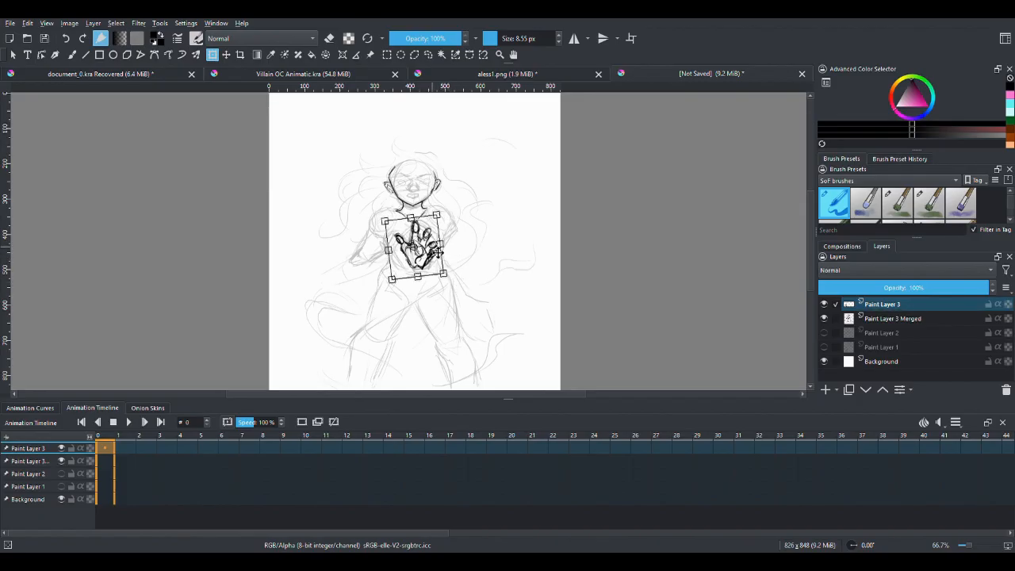
key("Return")
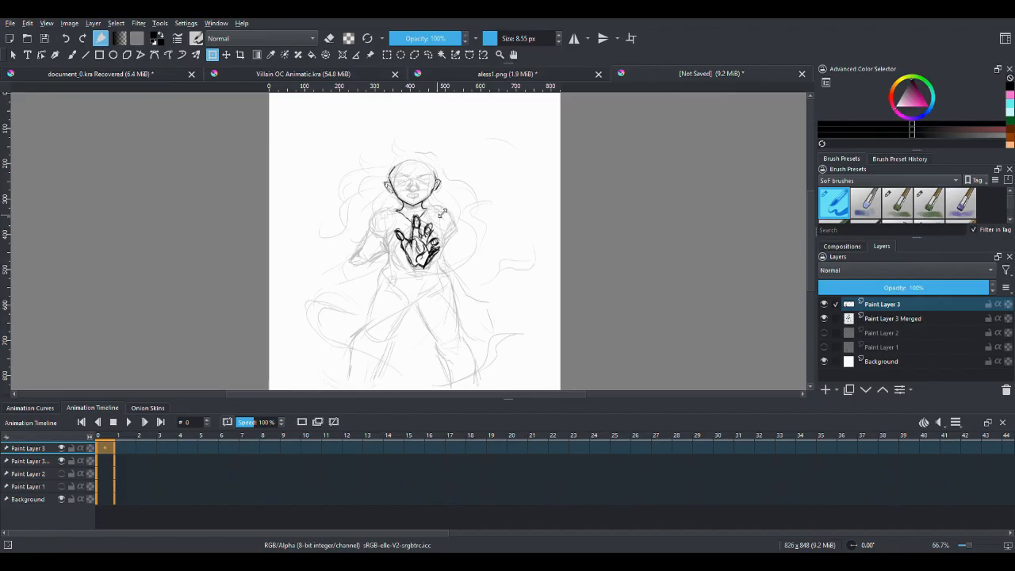
Refine the hand's size and tilt over the chest, apply the transform and clear the selection.
left_click_drag(442, 213, 442, 215)
left_click_drag(434, 257, 468, 291)
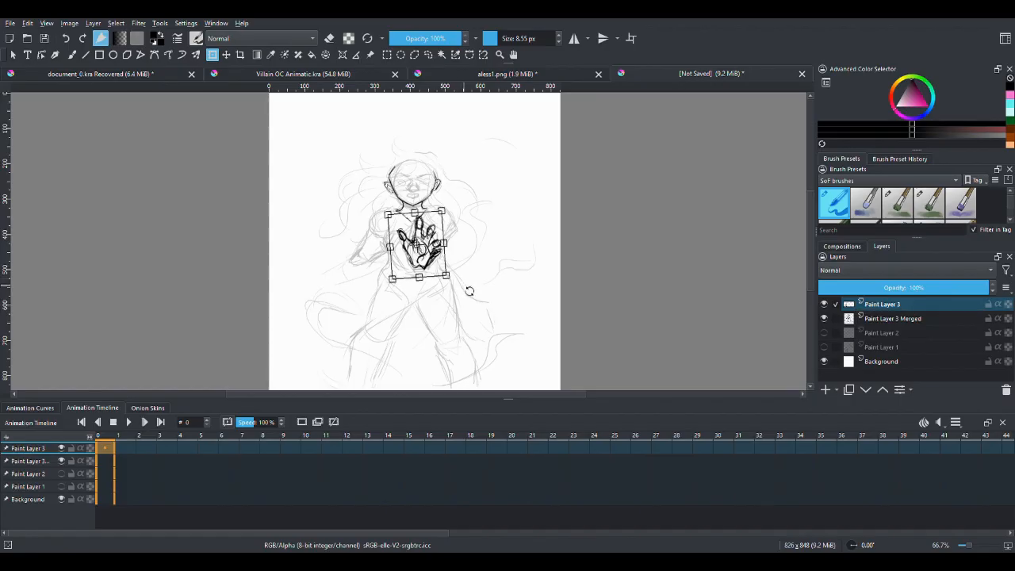
left_click(73, 55)
left_click(429, 56)
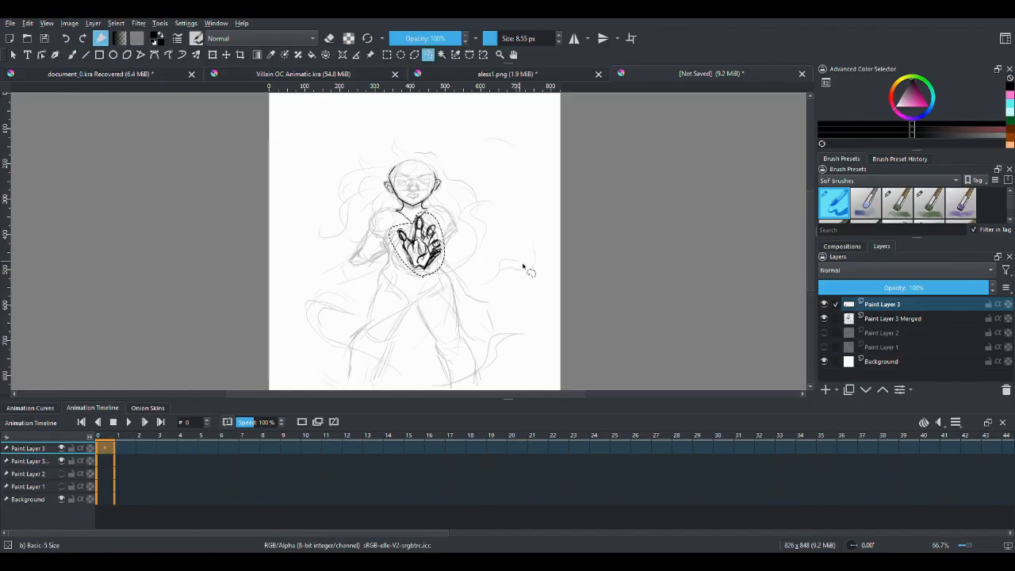
left_click(520, 262)
key("b")
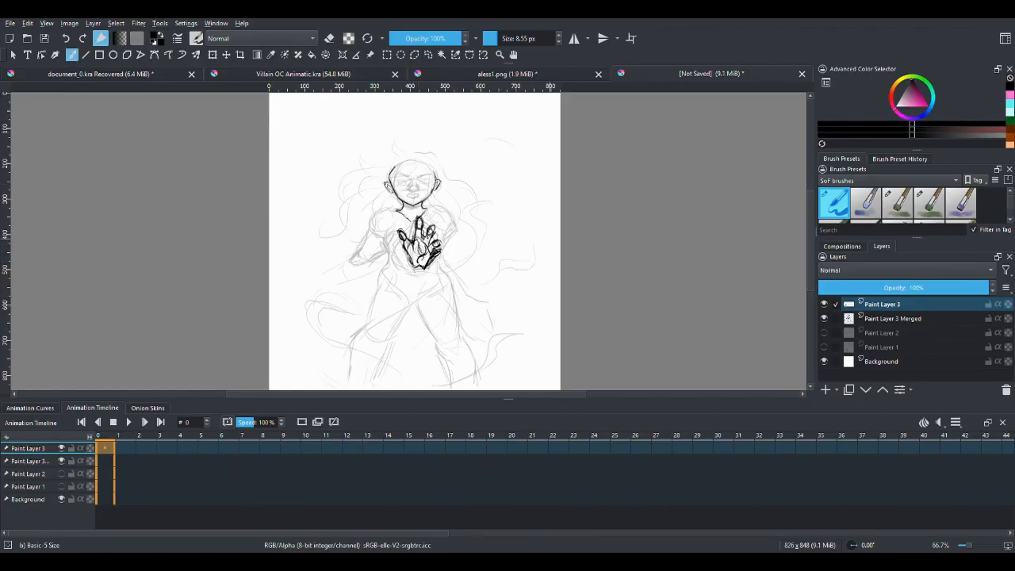
Draw the shoulder, armhole and bent forearm that connect the neck to the raised hand.
key("ctrl+plus")
key("ctrl+plus")
key("ctrl+plus")
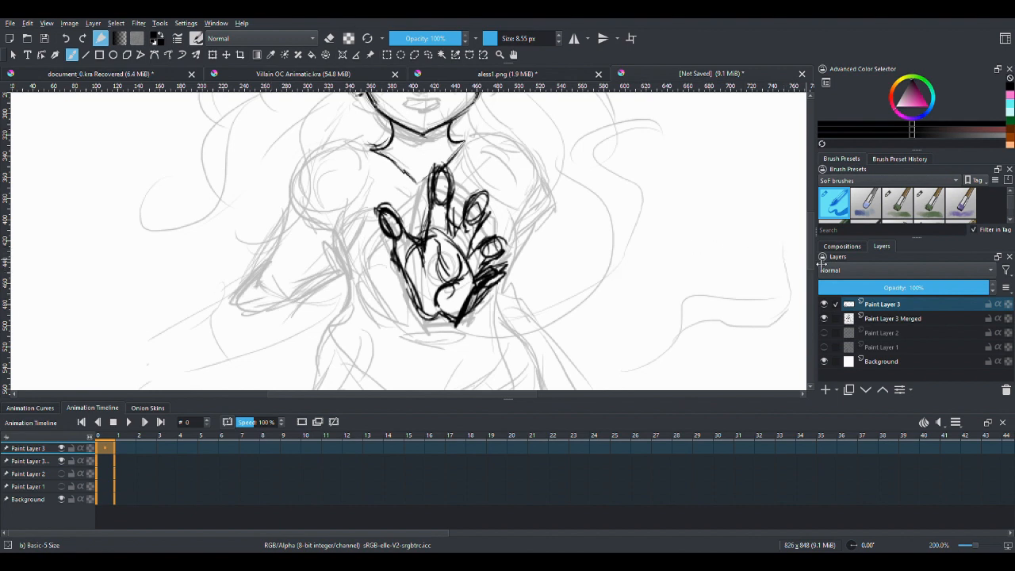
scroll(480, 217, "up", 3)
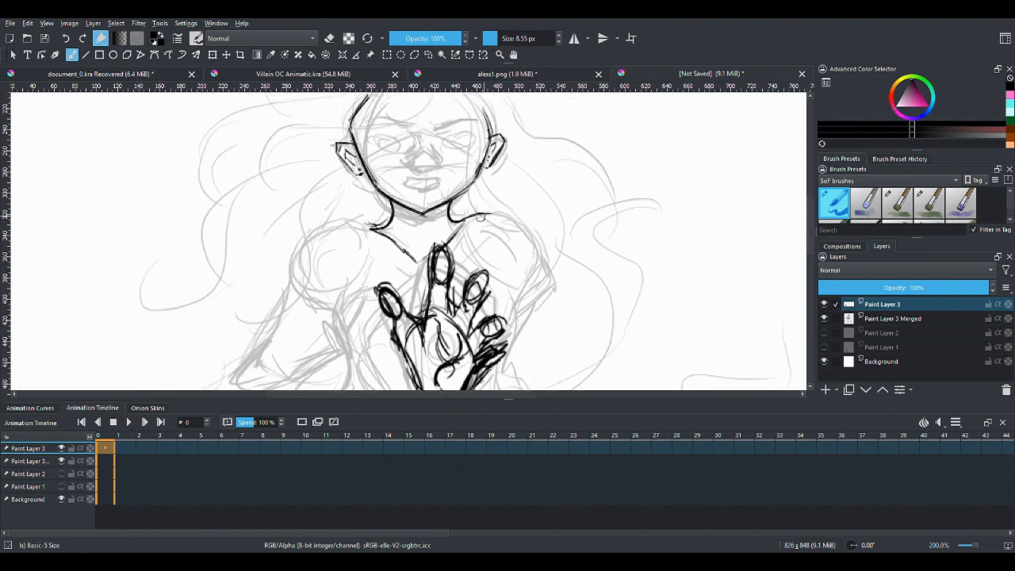
mouse_move(461, 221)
left_mouse_down()
mouse_move(511, 216)
mouse_move(544, 258)
left_mouse_up()
left_click_drag(532, 232, 549, 276)
mouse_move(464, 238)
left_mouse_down()
mouse_move(506, 290)
mouse_move(548, 286)
left_mouse_up()
mouse_move(542, 246)
left_mouse_down()
mouse_move(556, 281)
mouse_move(494, 354)
left_mouse_up()
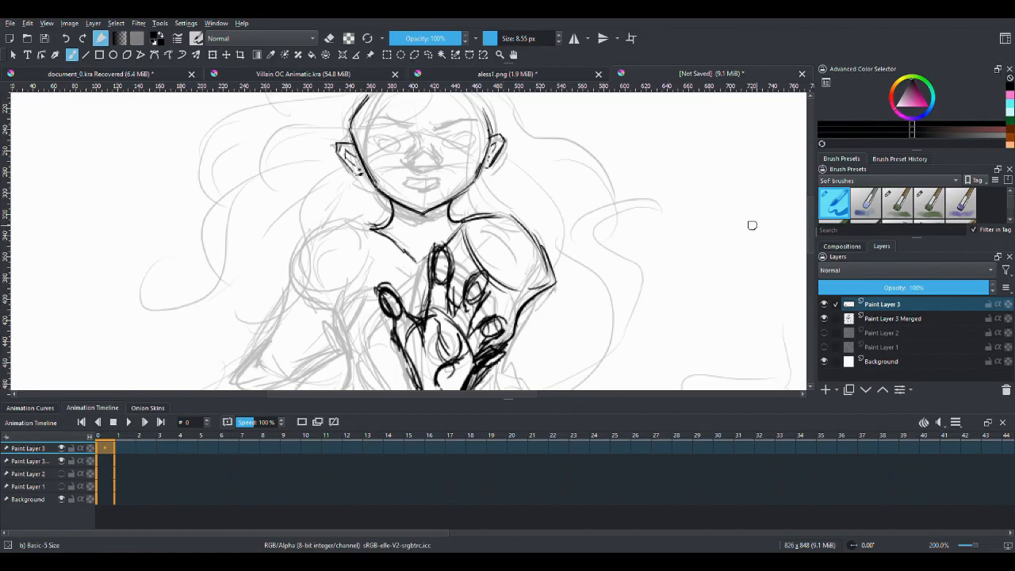
key("1")
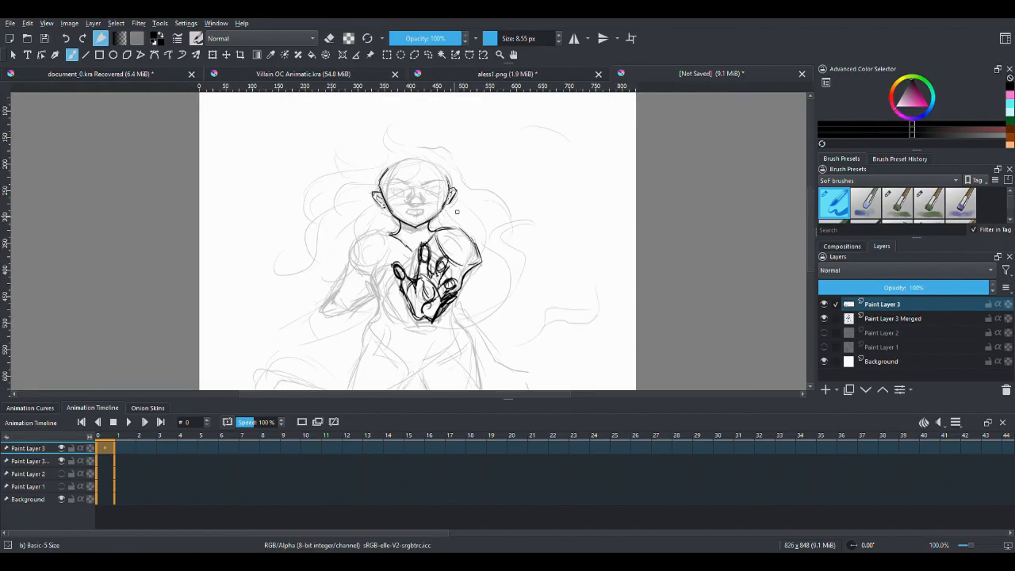
left_click_drag(472, 265, 475, 241)
left_click(67, 40)
left_click(67, 40)
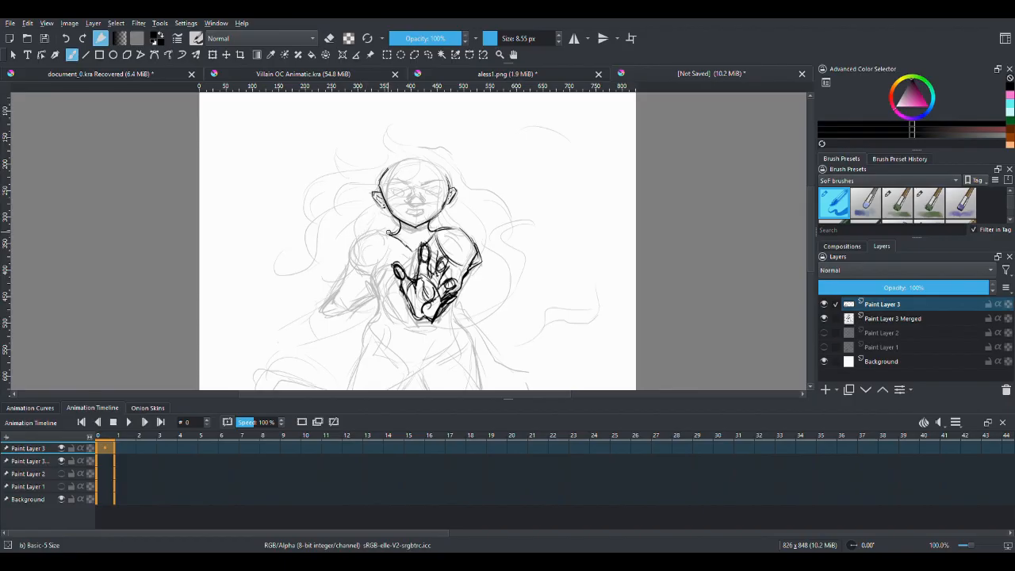
Draw the opposite shoulder with its flared sleeve and both sides of the torso down to the waist.
mouse_move(388, 232)
left_mouse_down()
mouse_move(355, 236)
mouse_move(364, 230)
mouse_move(350, 251)
mouse_move(371, 265)
left_mouse_up()
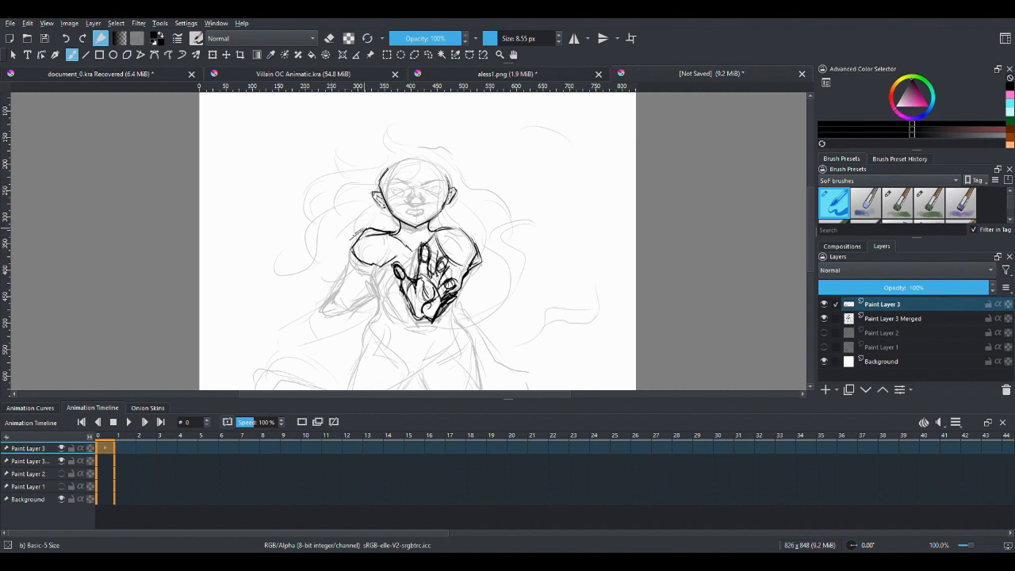
mouse_move(361, 231)
left_mouse_down()
mouse_move(342, 241)
mouse_move(361, 275)
left_mouse_up()
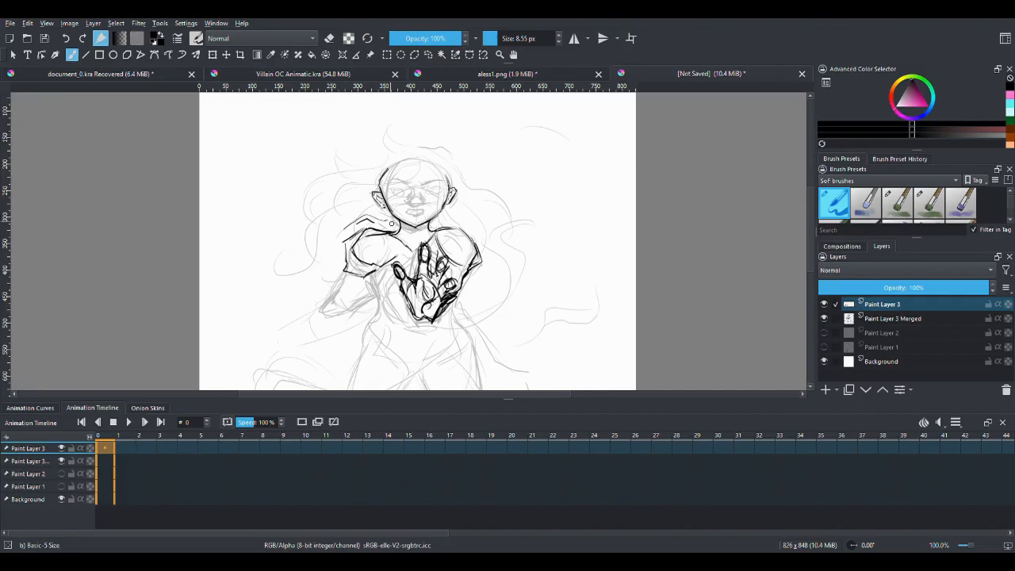
mouse_move(384, 253)
left_mouse_down()
mouse_move(370, 283)
mouse_move(385, 294)
mouse_move(374, 325)
left_mouse_up()
left_click_drag(453, 304, 467, 337)
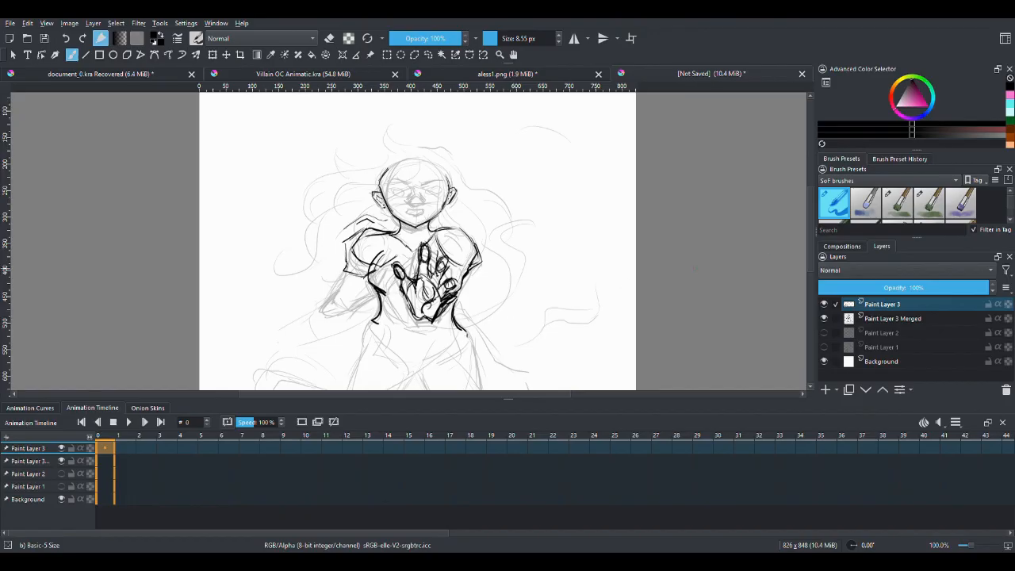
scroll(405, 206, "down", 3)
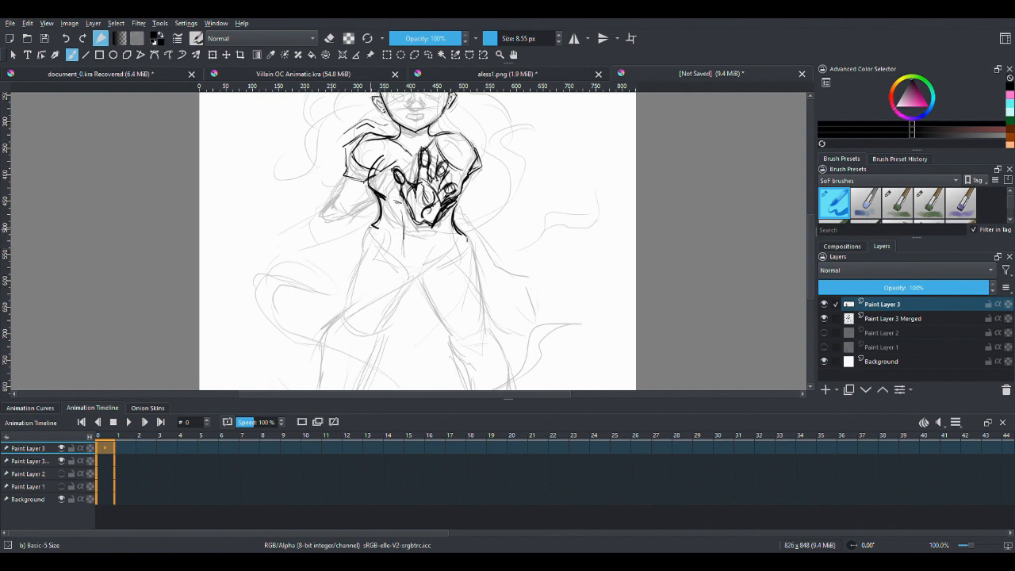
Draw the V-shaped pelvis line below the waist and add the torso's centre line and side detail.
mouse_move(372, 227)
left_mouse_down()
mouse_move(412, 274)
mouse_move(460, 234)
left_mouse_up()
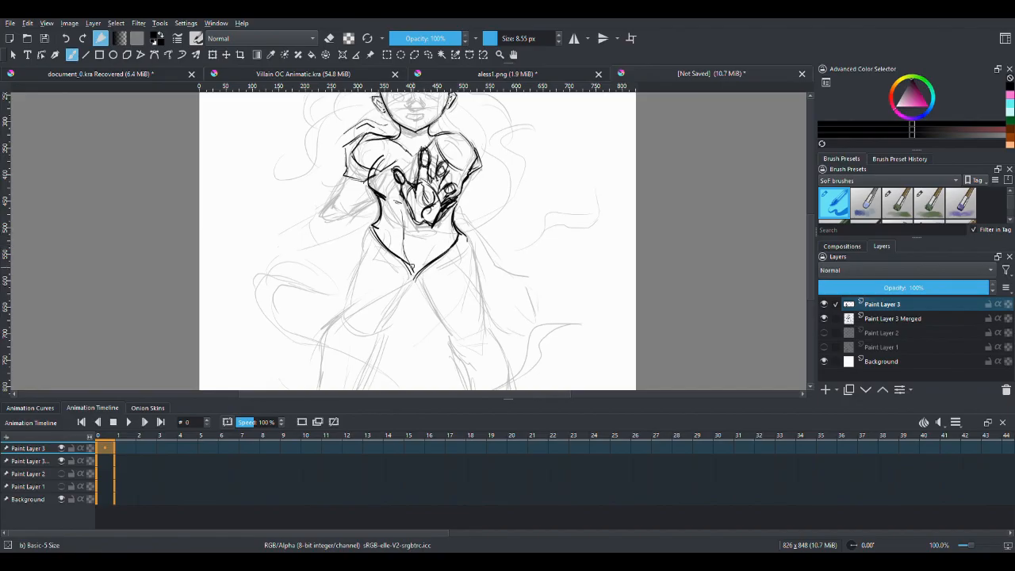
left_click_drag(412, 268, 405, 225)
mouse_move(373, 160)
left_mouse_down()
mouse_move(374, 192)
mouse_move(388, 204)
left_mouse_up()
Trace the outer contours of both thighs, plus the inner thigh and knee of the leg on the drawing's left side.
left_click_drag(466, 234, 482, 314)
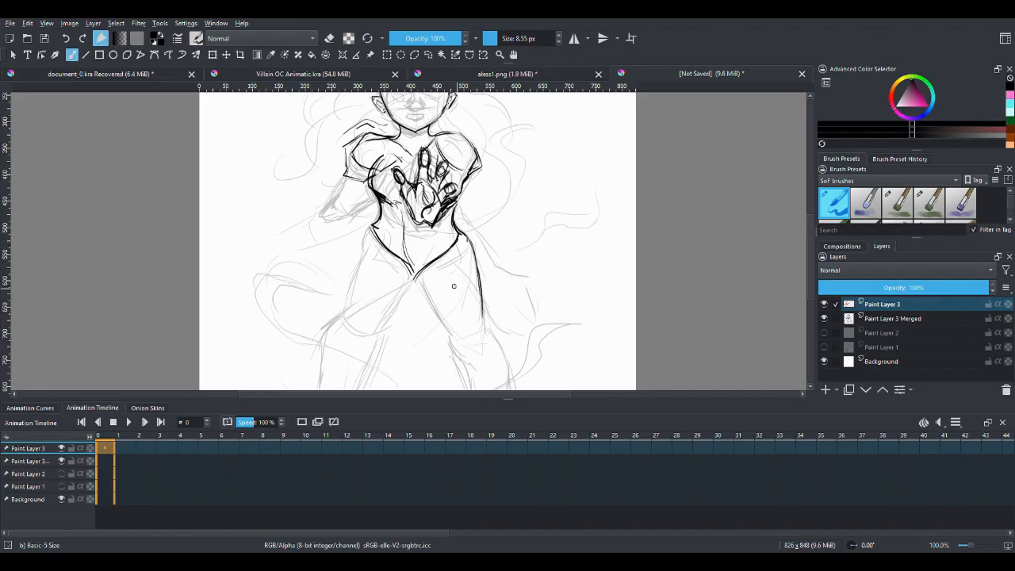
left_click_drag(414, 279, 390, 315)
left_click_drag(373, 227, 346, 311)
left_click_drag(363, 255, 341, 322)
mouse_move(351, 287)
left_mouse_down()
mouse_move(341, 332)
mouse_move(376, 340)
mouse_move(344, 340)
left_mouse_up()
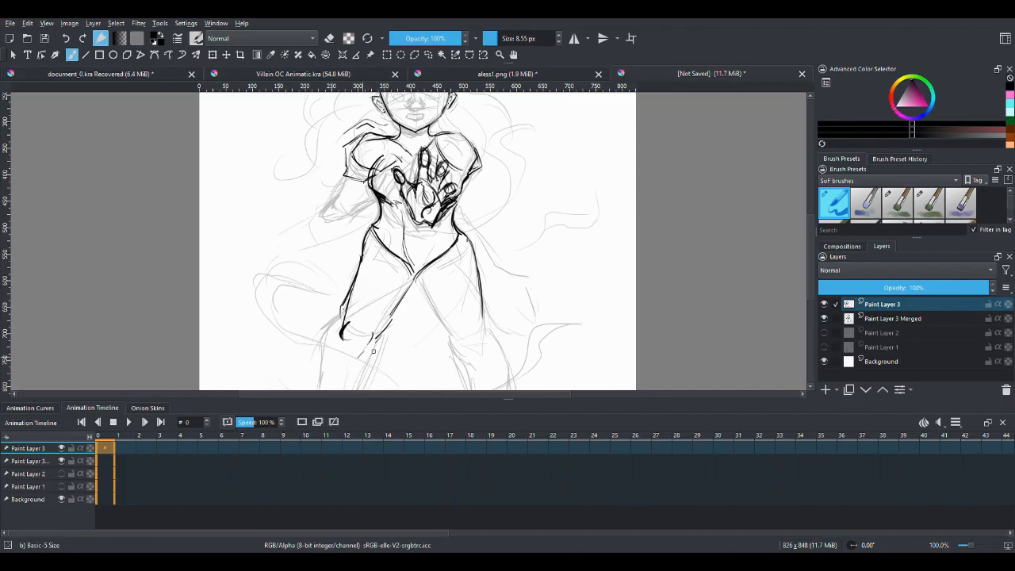
Draw both contours of the lower leg on the drawing's left side down to the canvas edge.
scroll(522, 303, "down", 3)
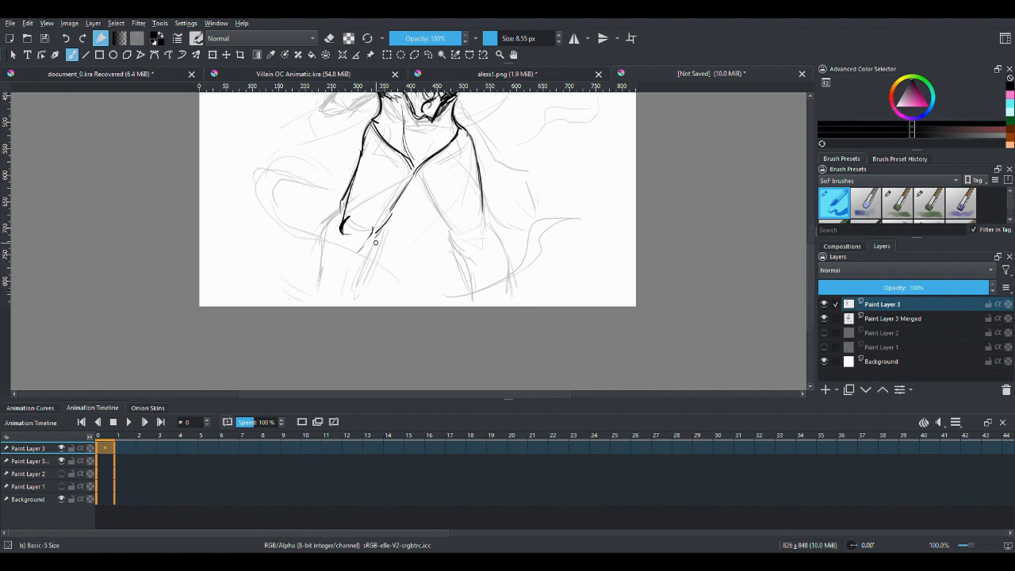
left_click_drag(377, 233, 352, 299)
left_click_drag(363, 261, 353, 297)
left_click_drag(378, 240, 360, 279)
mouse_move(342, 207)
left_mouse_down()
mouse_move(322, 246)
mouse_move(319, 298)
left_mouse_up()
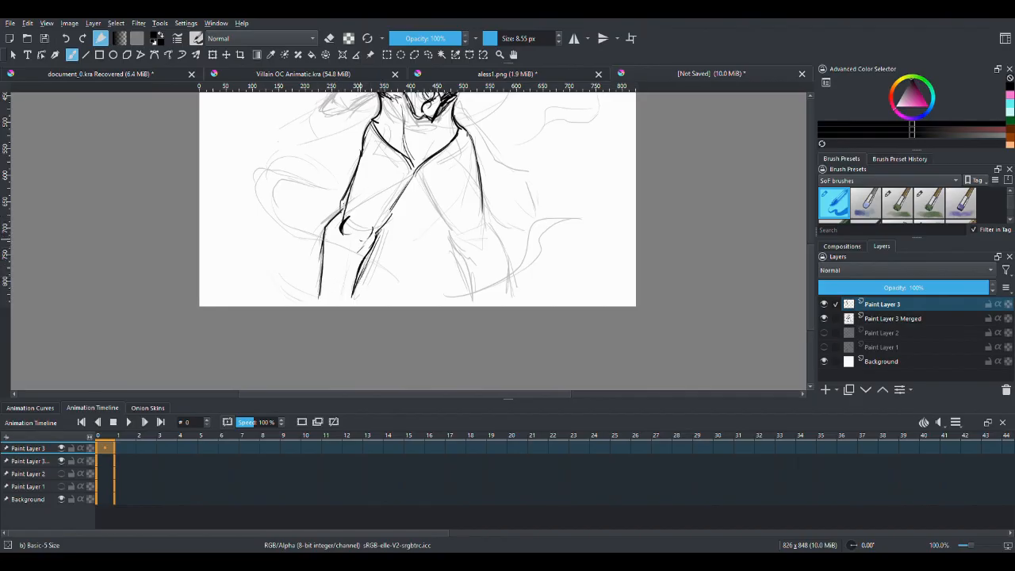
mouse_move(384, 225)
left_mouse_down()
mouse_move(365, 242)
mouse_move(346, 304)
left_mouse_up()
left_click_drag(374, 246, 350, 305)
left_click_drag(341, 212, 315, 306)
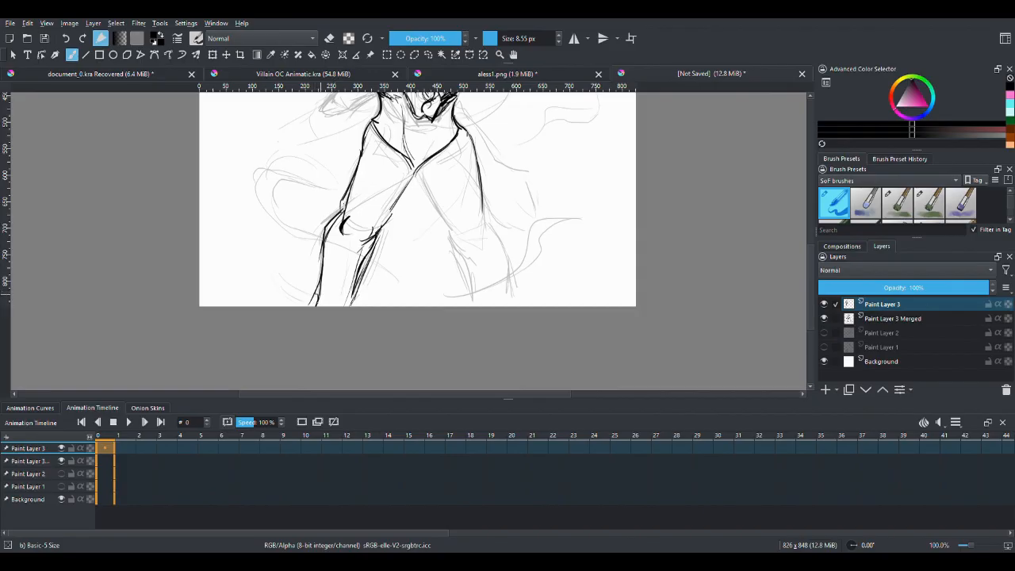
Draw the other leg's inner thigh and inner shin, and outline both kneecaps.
left_click_drag(416, 175, 449, 225)
left_click_drag(426, 192, 455, 232)
left_click_drag(478, 219, 481, 239)
left_click_drag(484, 205, 503, 249)
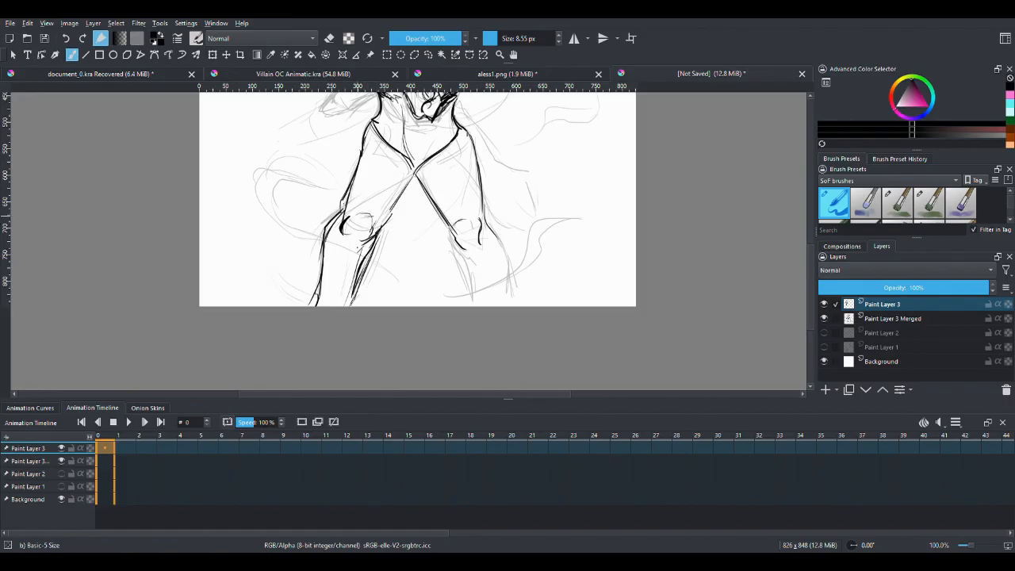
left_click_drag(368, 239, 349, 253)
mouse_move(458, 236)
left_mouse_down()
mouse_move(454, 257)
mouse_move(475, 301)
left_mouse_up()
left_click_drag(480, 228, 467, 249)
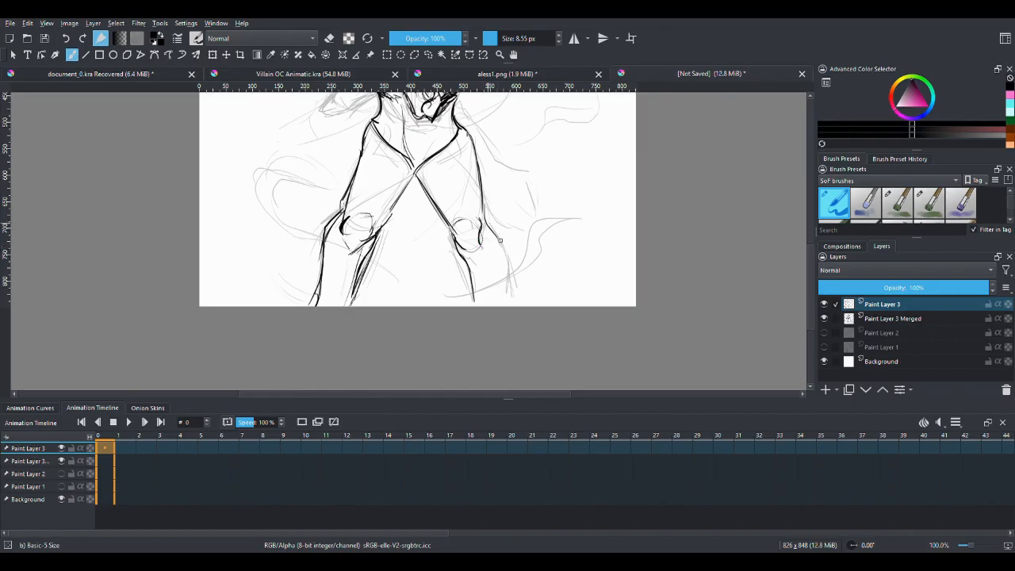
Complete the lower leg on the drawing's right side with both contours running off the canvas edge.
left_click_drag(493, 233, 514, 285)
left_click_drag(468, 255, 488, 306)
left_click_drag(465, 260, 479, 306)
left_click_drag(516, 265, 516, 307)
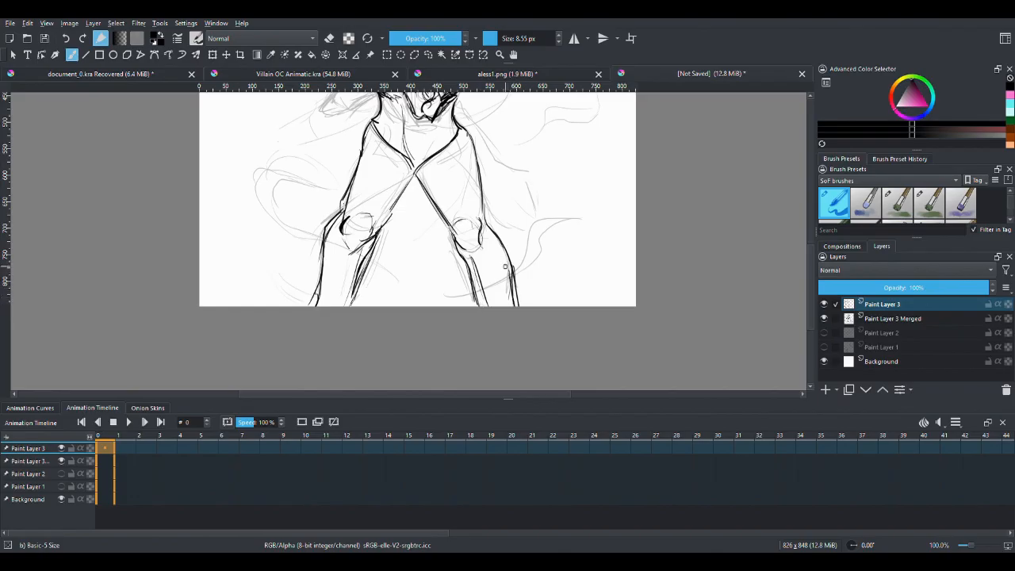
mouse_move(485, 223)
left_mouse_down()
mouse_move(509, 250)
mouse_move(508, 288)
left_mouse_up()
left_click_drag(508, 280, 514, 306)
Reinforce the outer hip and upper thigh line of the leg on the drawing's right side.
scroll(473, 260, "up", 4)
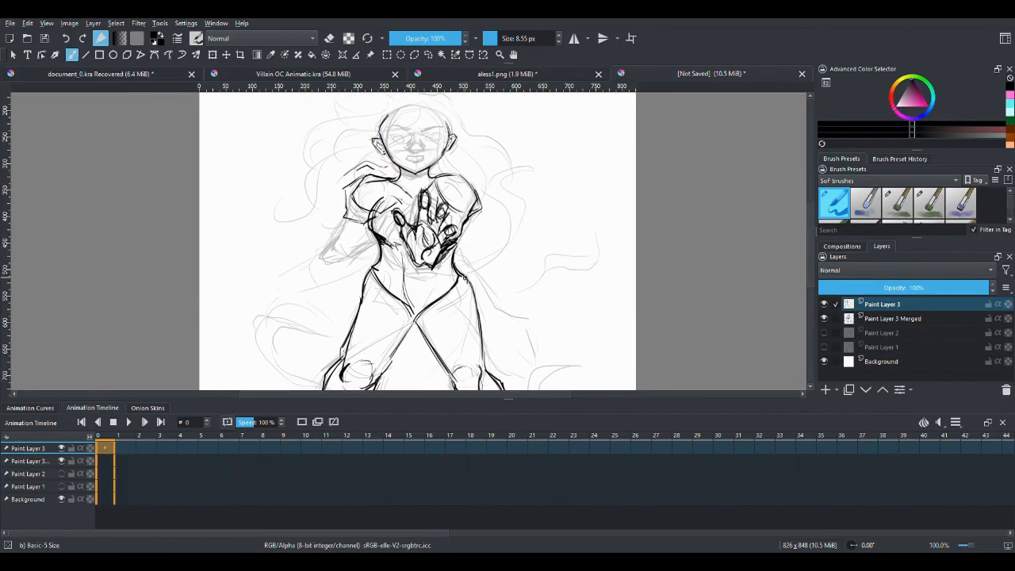
left_click_drag(459, 273, 476, 312)
key("minus")
key("minus")
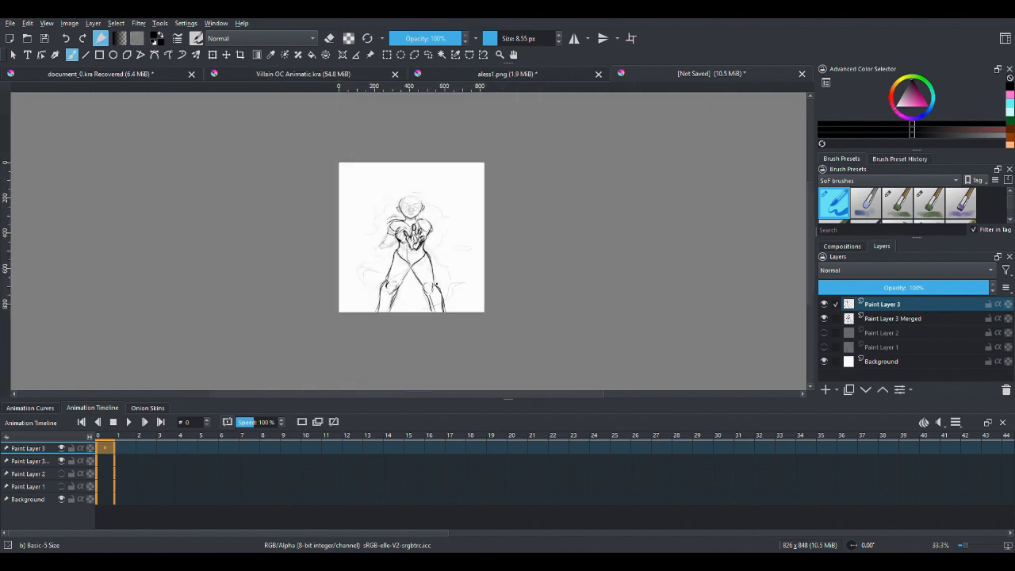
key("plus")
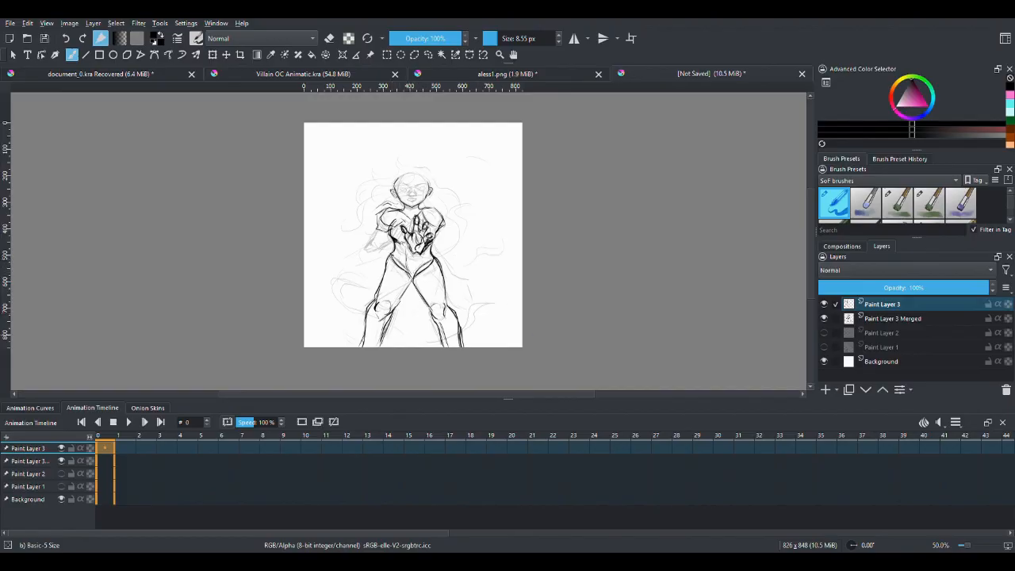
Trace the lowered arm from the flared sleeve to the elbow on the drawing's left side.
key("ctrl+plus")
key("ctrl+plus")
key("ctrl+plus")
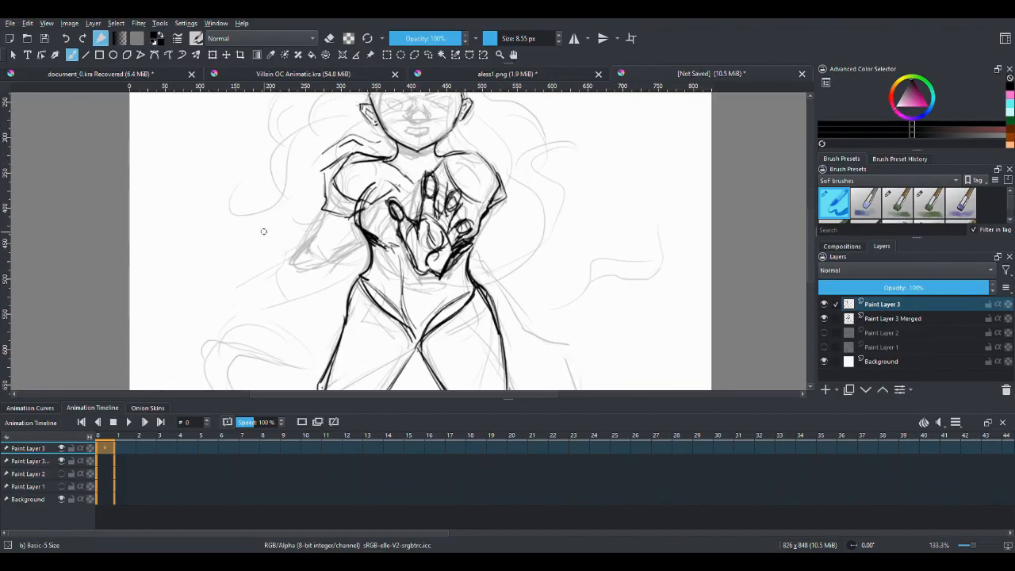
mouse_move(359, 234)
left_mouse_down()
mouse_move(325, 251)
mouse_move(358, 231)
left_mouse_up()
mouse_move(321, 186)
left_mouse_down()
mouse_move(289, 242)
mouse_move(312, 255)
mouse_move(340, 244)
mouse_move(321, 260)
left_mouse_up()
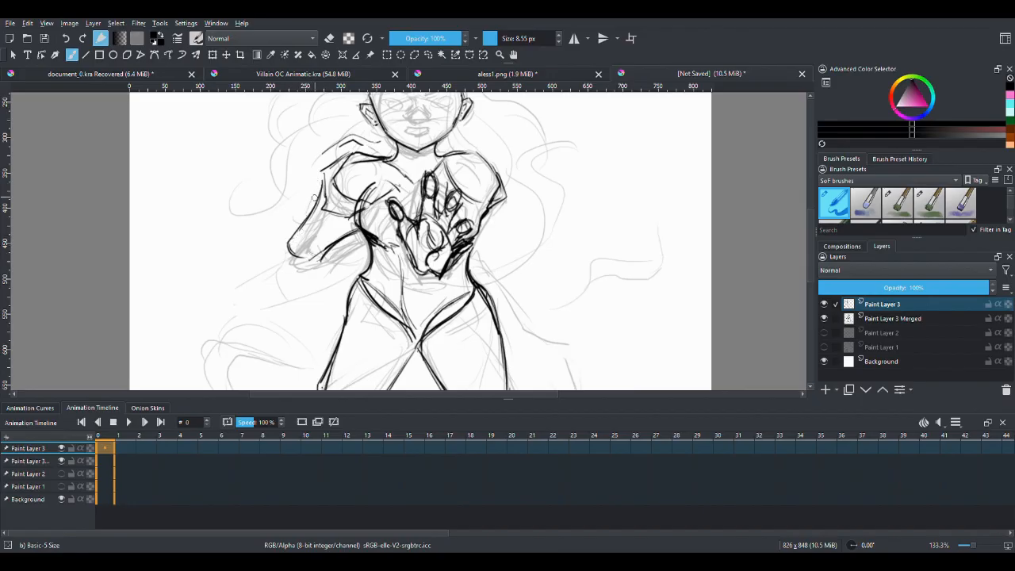
mouse_move(315, 198)
left_mouse_down()
mouse_move(324, 177)
mouse_move(345, 212)
left_mouse_up()
Hide the Paint Layer 3 Merged sketch layer and rework the lowered arm with a rough hand beside it.
key("ctrl+minus")
key("ctrl+minus")
key("ctrl+minus")
key("ctrl+plus")
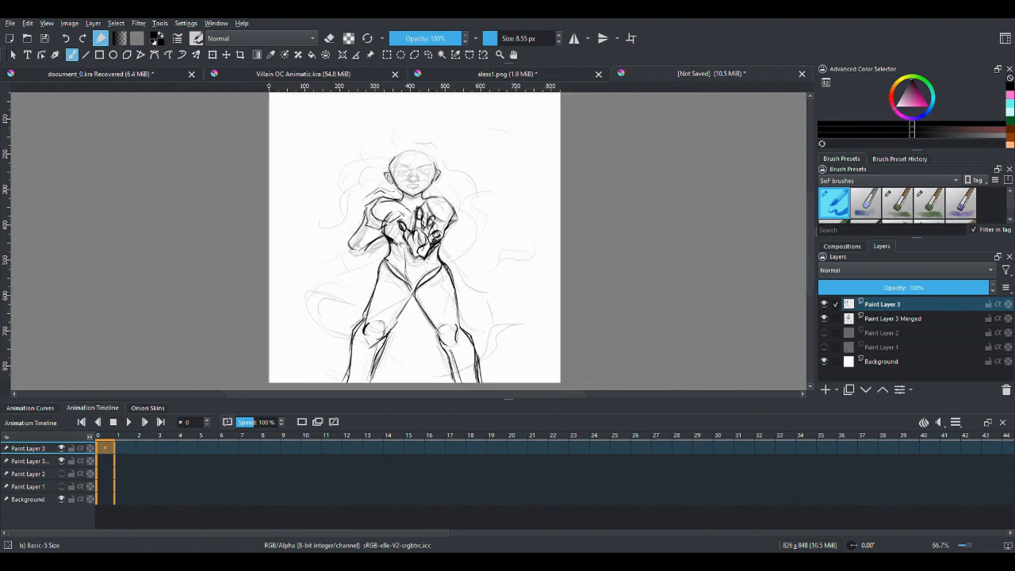
left_click(824, 318)
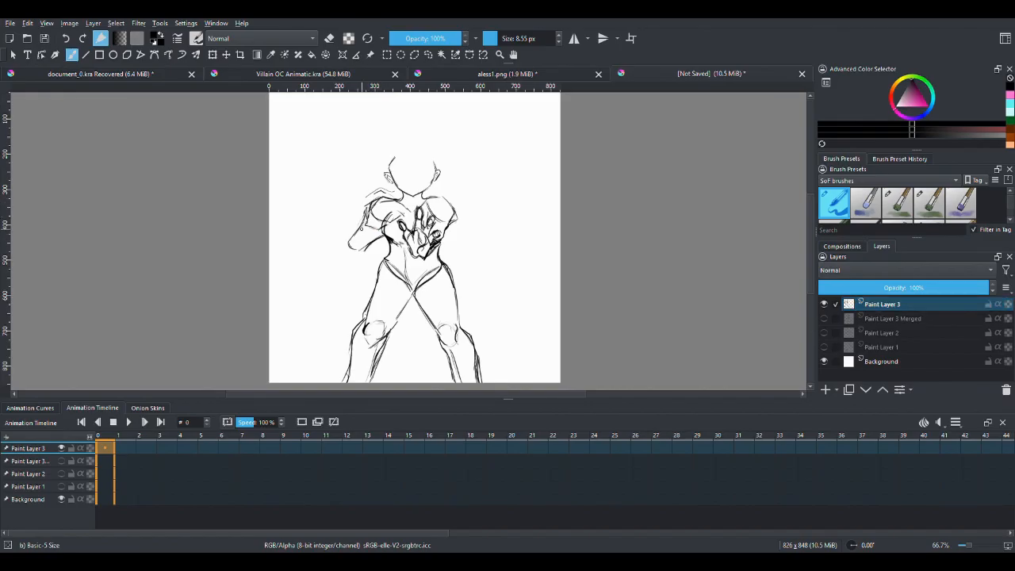
mouse_move(368, 214)
left_mouse_down()
mouse_move(355, 235)
mouse_move(362, 255)
mouse_move(343, 272)
mouse_move(313, 273)
mouse_move(336, 257)
left_mouse_up()
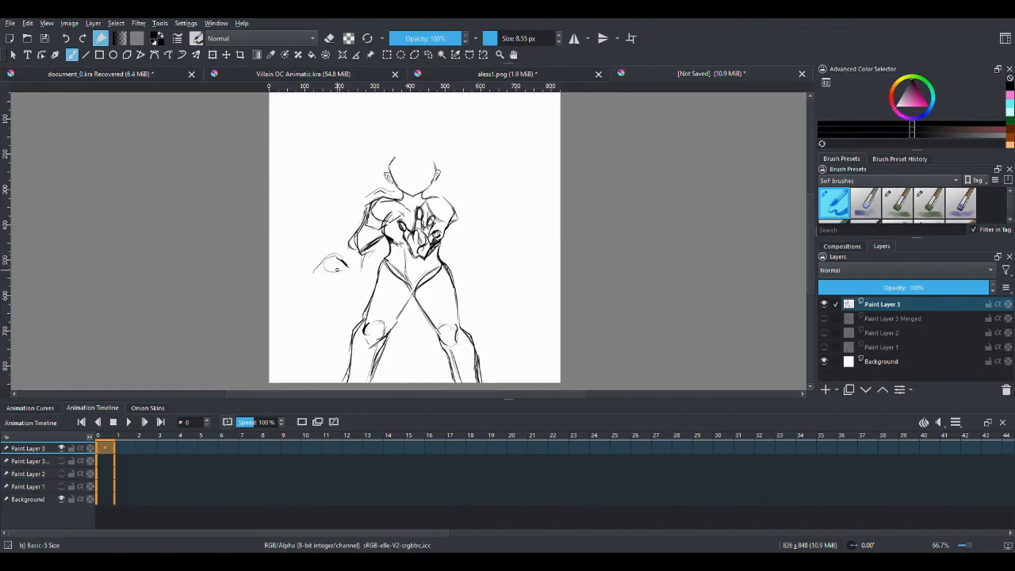
Erase the lowered arm, its shoulder and rough hand with Eraser Circle, and return to the Basic-5 Size brush.
scroll(1009, 210, "down", 1)
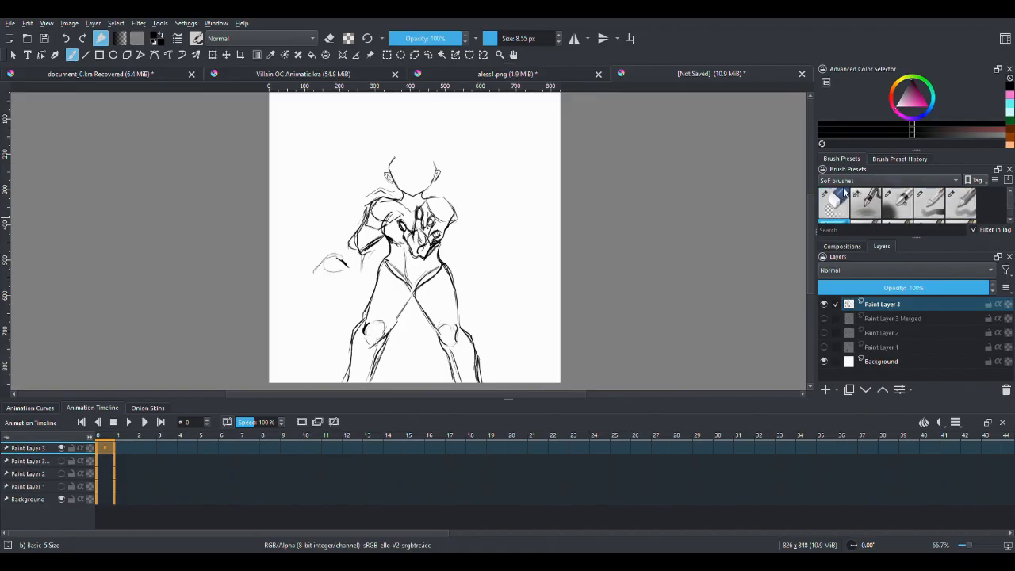
left_click(833, 202)
mouse_move(380, 193)
left_mouse_down()
mouse_move(376, 244)
mouse_move(364, 248)
mouse_move(370, 191)
mouse_move(345, 246)
mouse_move(317, 251)
left_mouse_up()
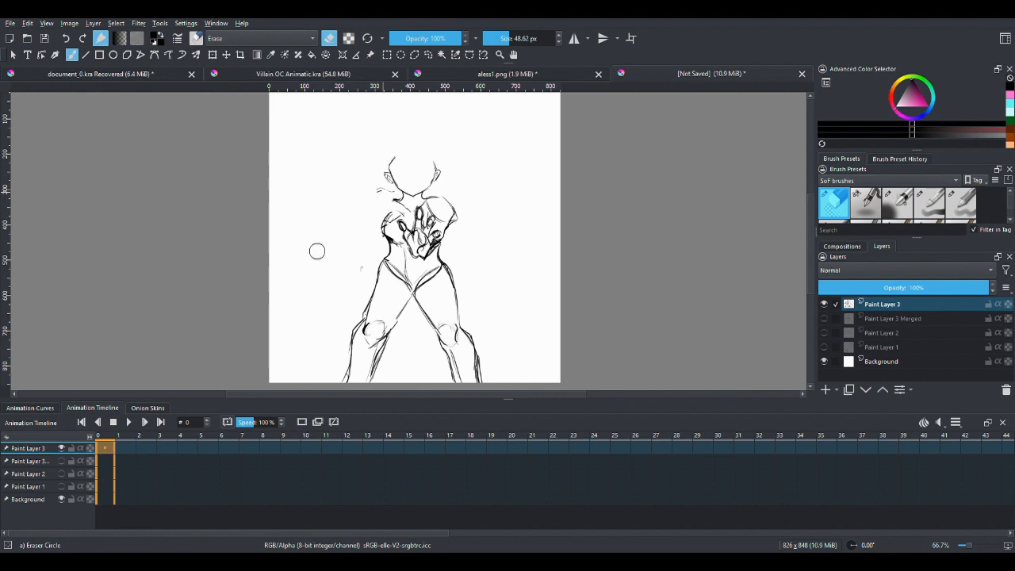
left_click(1008, 223)
left_click(823, 218)
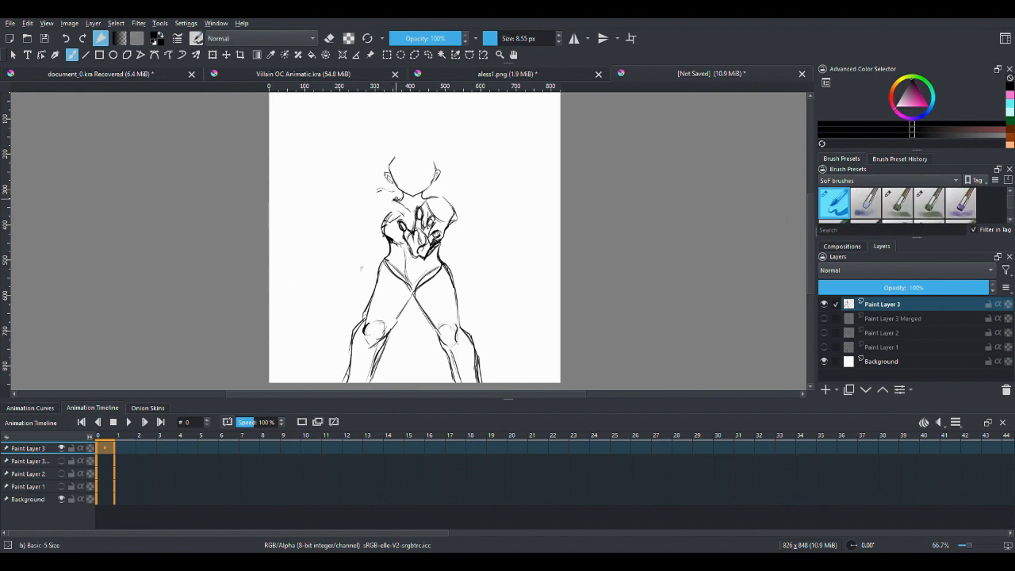
Redraw the shoulder and upper arm and rough in an oval for the extended hand.
mouse_move(396, 194)
left_mouse_down()
mouse_move(379, 198)
mouse_move(374, 218)
mouse_move(371, 209)
mouse_move(393, 215)
mouse_move(379, 199)
mouse_move(364, 208)
mouse_move(382, 218)
mouse_move(346, 242)
left_mouse_up()
left_click_drag(371, 207, 353, 231)
left_click_drag(315, 271, 341, 266)
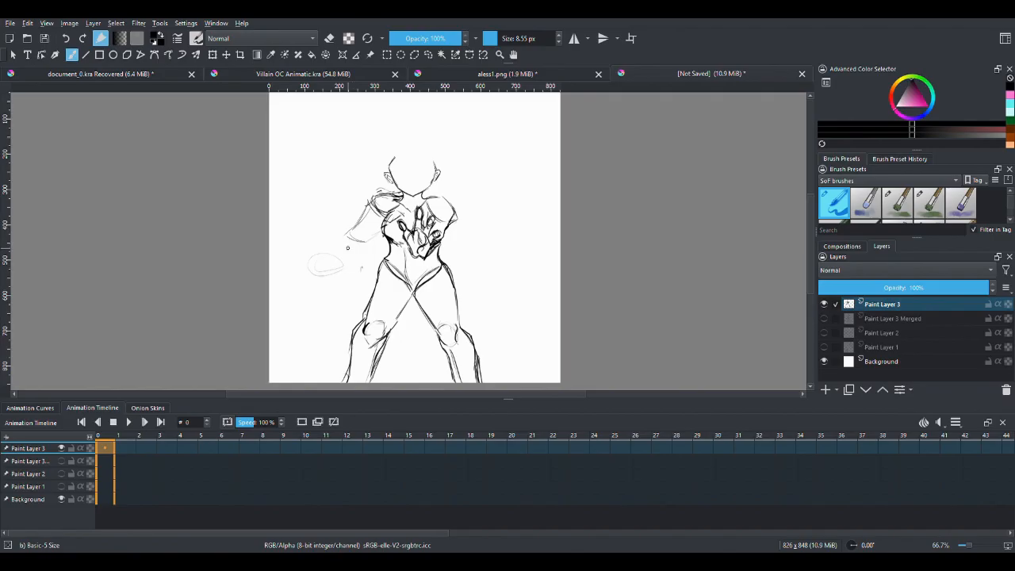
Erase the upper arm strokes below the shoulder with Eraser Circle and switch back to the Basic-5 Size brush.
scroll(872, 208, "down", 2)
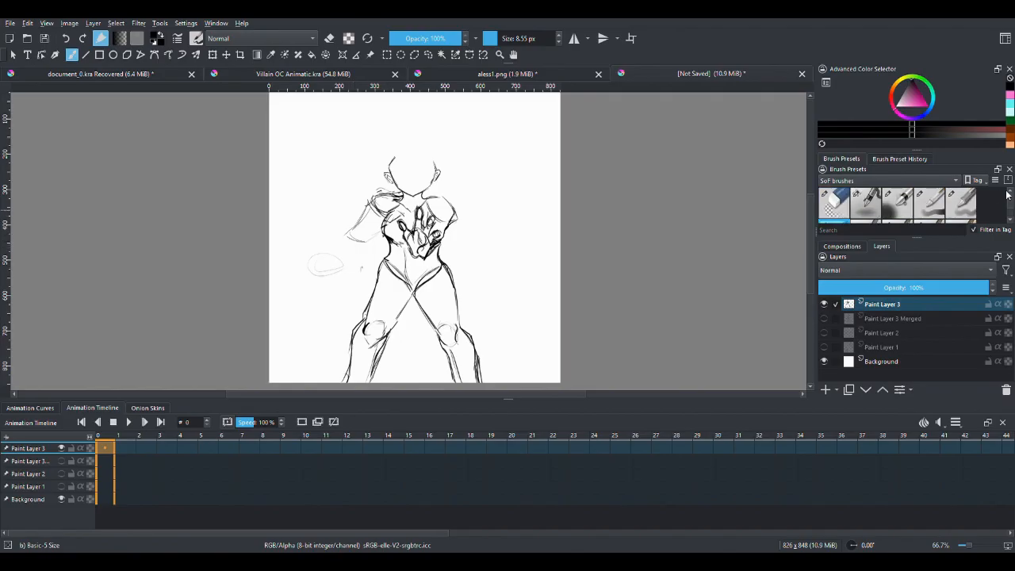
left_click(828, 205)
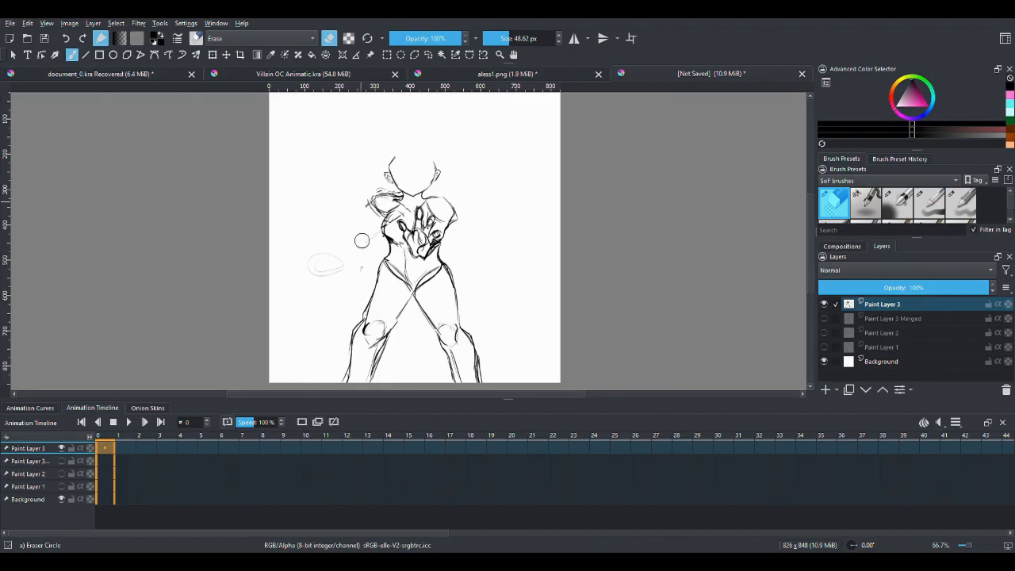
left_click_drag(362, 240, 371, 237)
left_click_drag(366, 196, 368, 208)
scroll(872, 205, "up", 2)
left_click(833, 203)
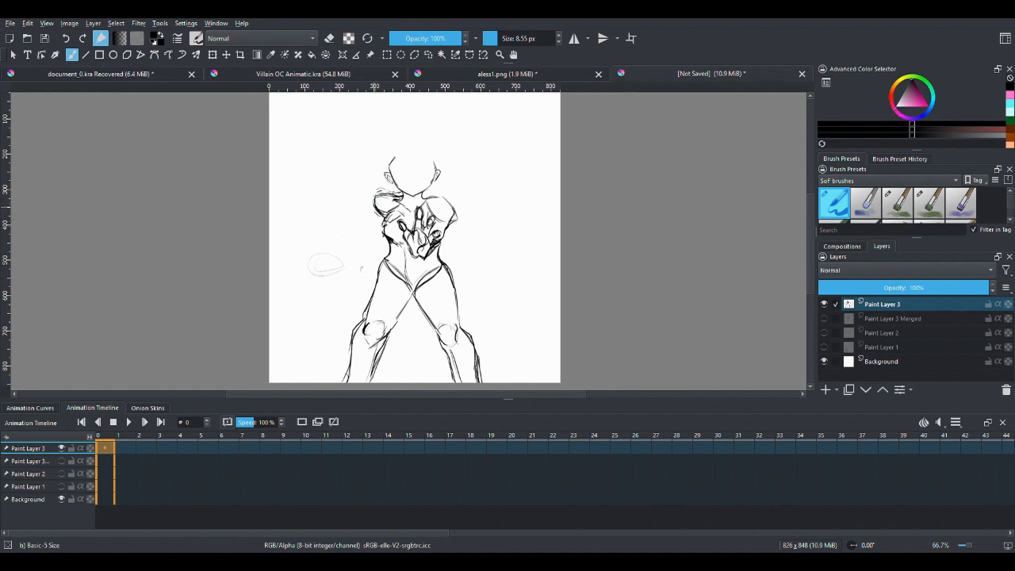
Redraw the upper arm down to the elbow and begin the outline of the extended hand.
left_click_drag(359, 236, 365, 244)
mouse_move(374, 209)
left_mouse_down()
mouse_move(370, 237)
mouse_move(398, 205)
left_mouse_up()
left_click_drag(362, 244, 380, 236)
left_click_drag(370, 208, 358, 236)
mouse_move(311, 259)
left_mouse_down()
mouse_move(341, 258)
mouse_move(309, 266)
mouse_move(330, 270)
left_mouse_up()
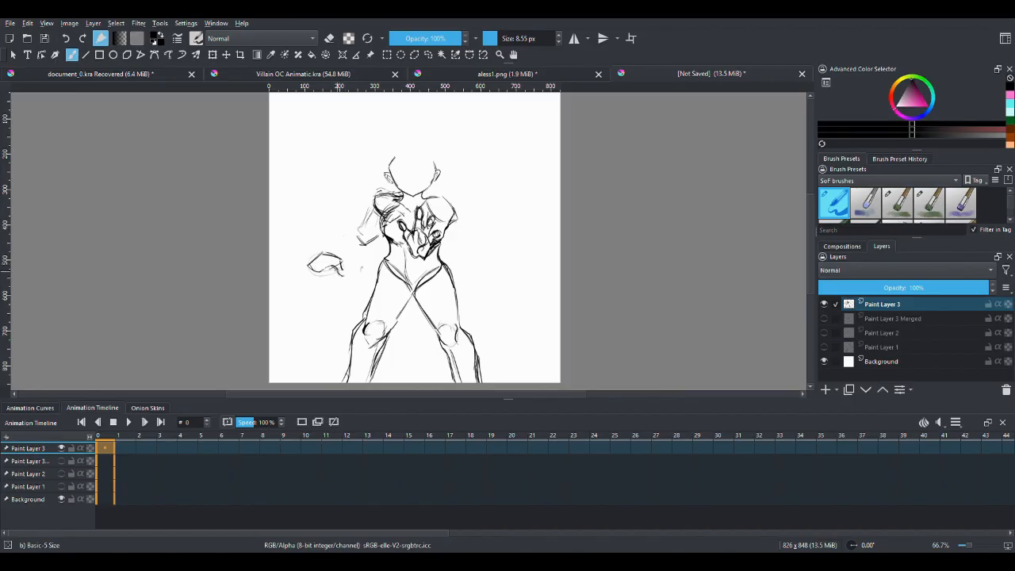
Detail the hand's thumb and outstretched fingers, and draw the forearm connecting it to the elbow.
left_click_drag(336, 274, 346, 268)
mouse_move(312, 268)
left_mouse_down()
mouse_move(333, 275)
mouse_move(294, 276)
mouse_move(317, 257)
left_mouse_up()
mouse_move(320, 255)
left_mouse_down()
mouse_move(359, 231)
mouse_move(351, 253)
left_mouse_up()
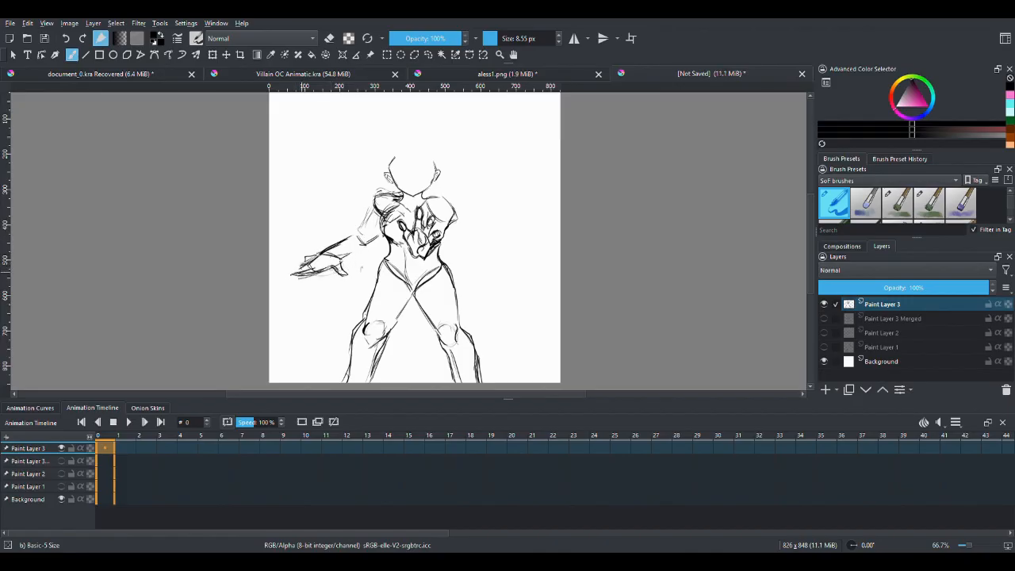
left_click_drag(293, 275, 302, 278)
left_click(68, 38)
mouse_move(339, 241)
left_mouse_down()
mouse_move(379, 196)
mouse_move(368, 220)
mouse_move(384, 237)
left_mouse_up()
left_click_drag(365, 242, 385, 238)
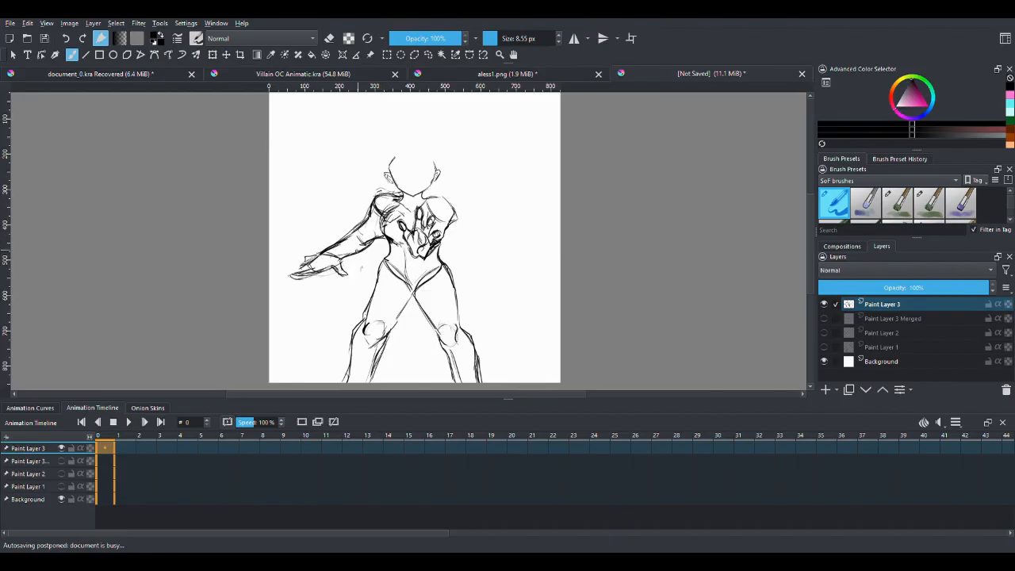
Select the forearm and hand with the Freehand Selection tool, scale them down slightly with Transform and clear the selection.
left_click(428, 54)
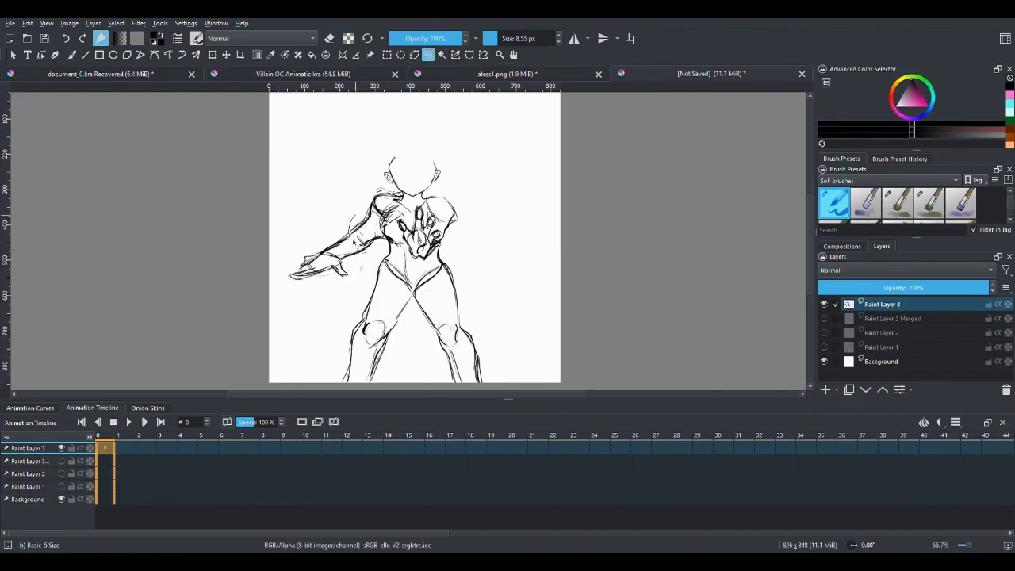
mouse_move(380, 247)
left_mouse_down()
mouse_move(313, 293)
mouse_move(345, 214)
left_mouse_up()
key("ctrl+t")
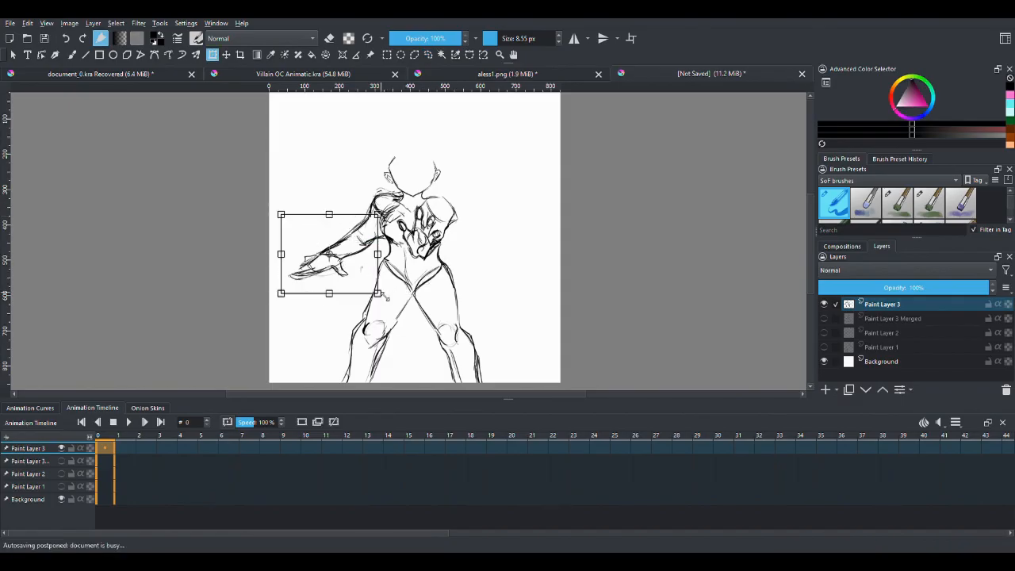
left_click_drag(379, 298, 356, 271)
left_click(429, 54)
key("ctrl+shift+a")
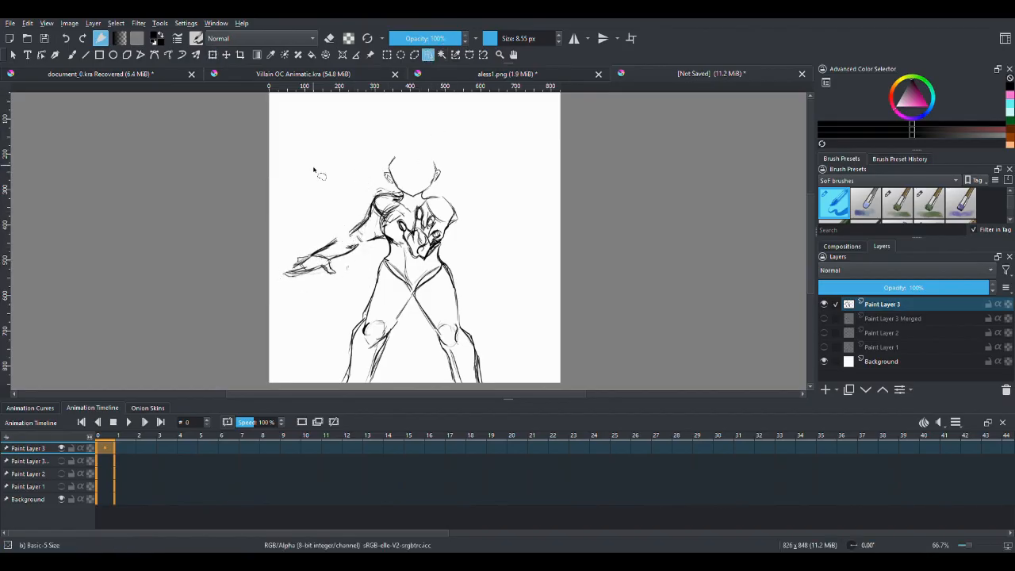
Erase the forearm between elbow and hand with Eraser Circle, and return to the Basic-5 Size brush.
left_click(72, 56)
left_click_drag(1010, 211, 1010, 195)
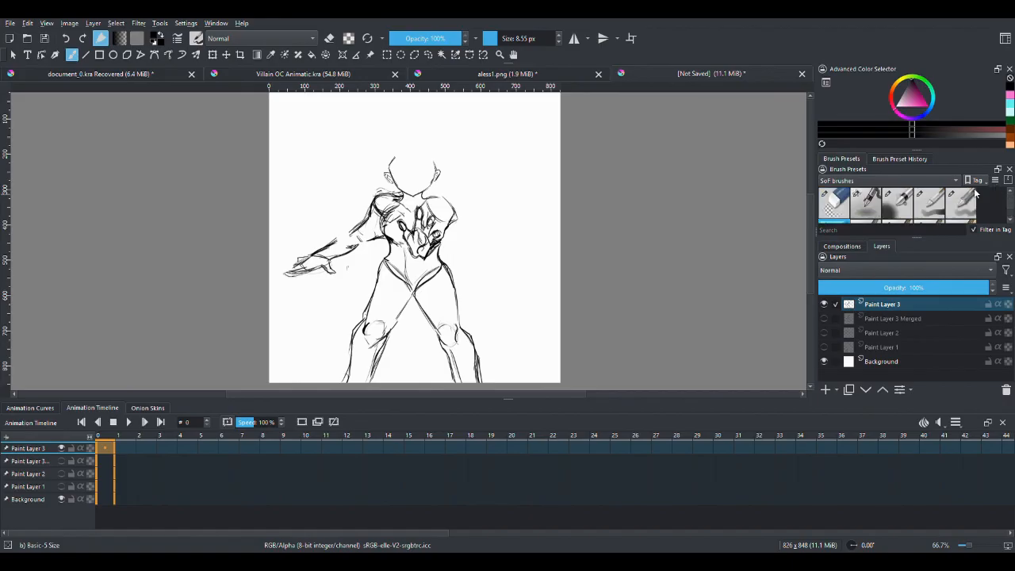
left_click(831, 210)
mouse_move(324, 239)
left_mouse_down()
mouse_move(321, 248)
mouse_move(353, 249)
mouse_move(331, 259)
mouse_move(349, 242)
left_mouse_up()
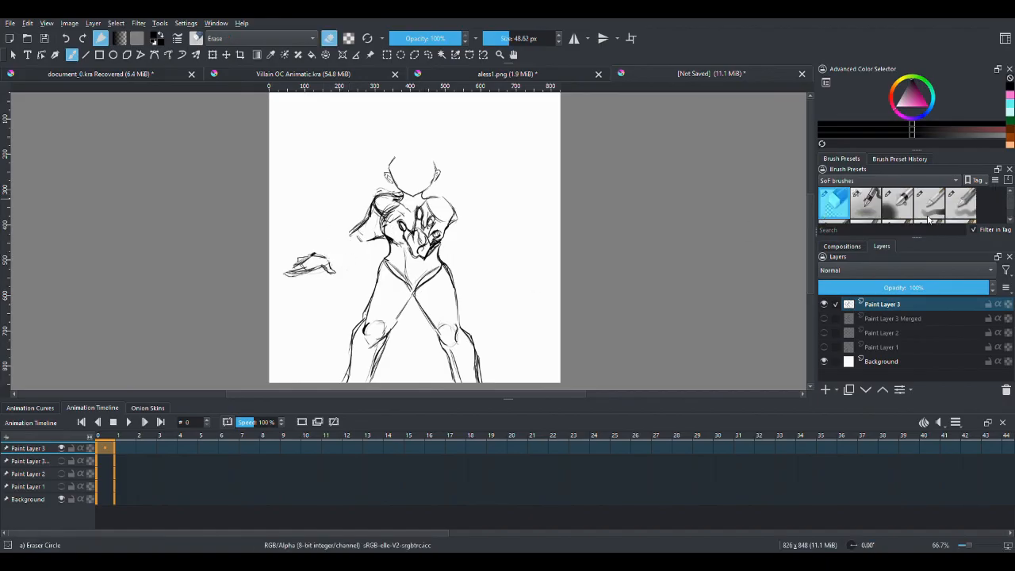
scroll(912, 204, "down", 2)
left_click(833, 203)
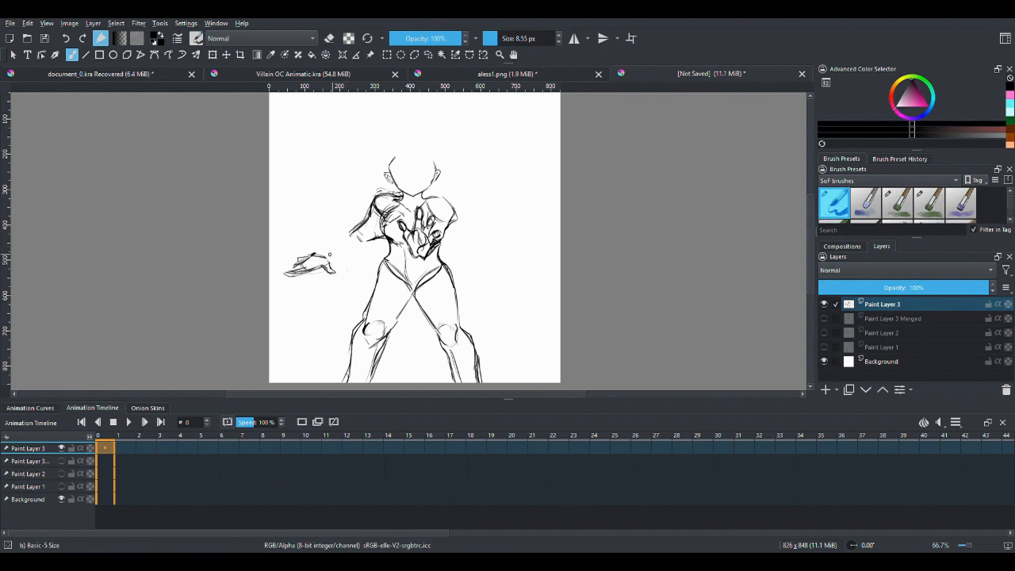
Draw the hand's wrist edge and rework the elbow with the start of a new forearm.
left_click_drag(313, 254, 330, 248)
mouse_move(351, 234)
left_mouse_down()
mouse_move(368, 241)
mouse_move(350, 231)
mouse_move(361, 224)
left_mouse_up()
mouse_move(345, 236)
left_mouse_down()
mouse_move(385, 193)
mouse_move(372, 225)
mouse_move(385, 237)
mouse_move(380, 231)
left_mouse_up()
mouse_move(358, 242)
left_mouse_down()
mouse_move(377, 232)
mouse_move(368, 244)
left_mouse_up()
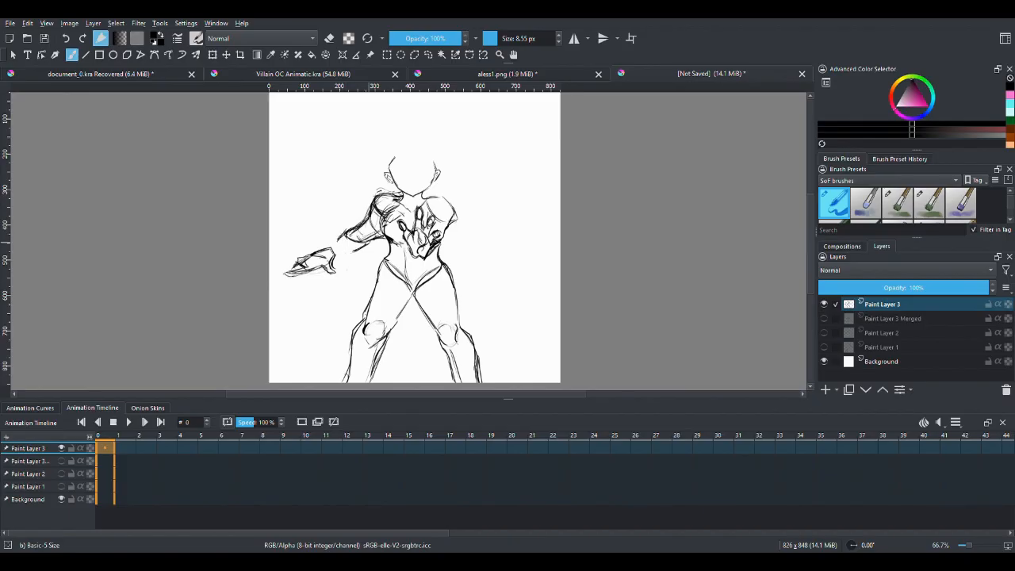
left_click_drag(370, 242, 347, 254)
Select the extended arm's hand with the Freehand Selection tool, move it down away from the arm with Transform and clear the selection.
left_click(429, 56)
mouse_move(302, 294)
left_mouse_down()
mouse_move(276, 255)
mouse_move(322, 238)
mouse_move(344, 278)
mouse_move(300, 303)
left_mouse_up()
key("ctrl+t")
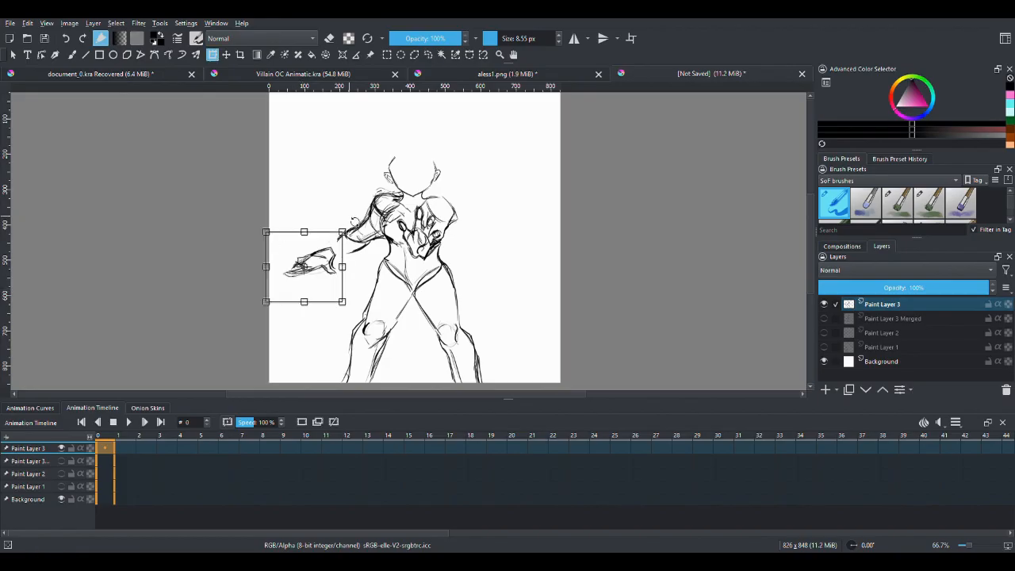
left_click_drag(331, 273, 327, 320)
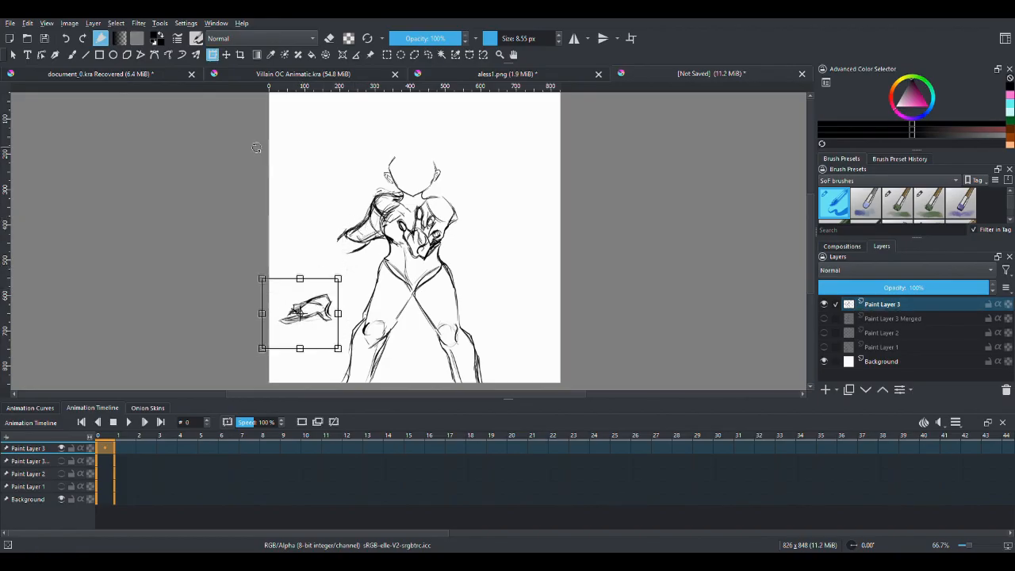
left_click(79, 56)
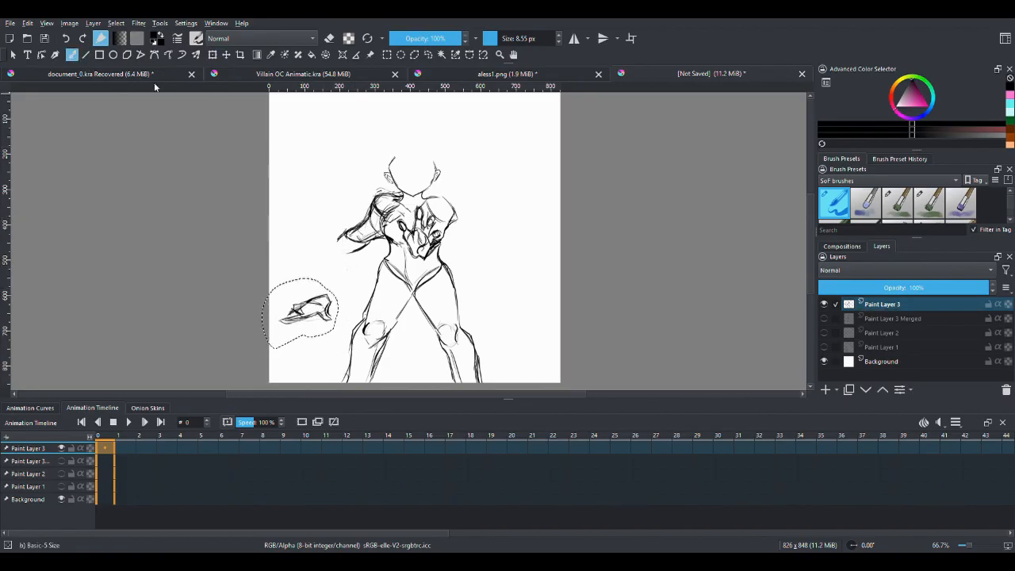
left_click(414, 55)
left_click(353, 166)
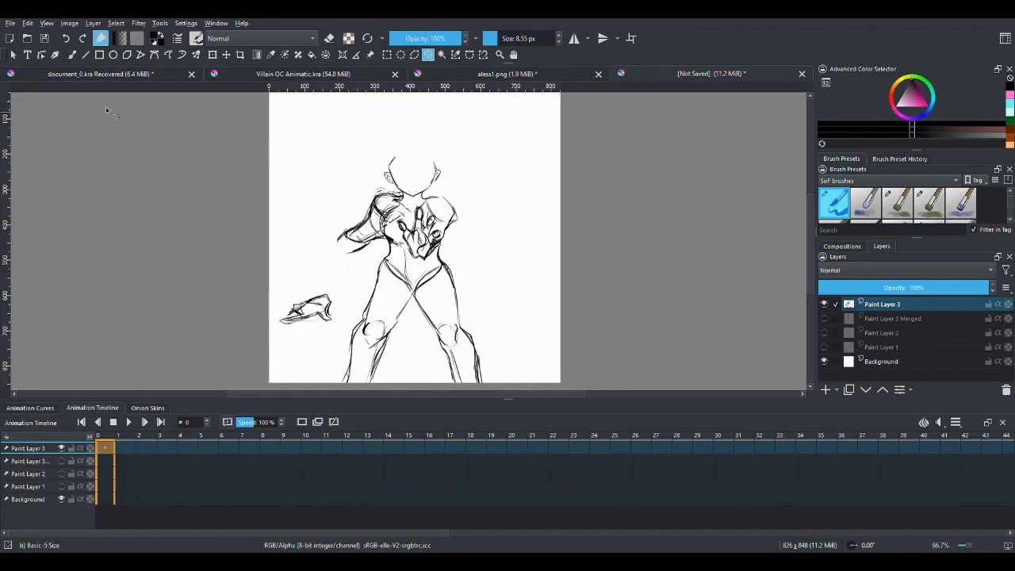
Draw a tapering forearm from the elbow of the extended arm with the brush, and undo the last strokes at the shoulder.
left_click(72, 55)
left_click_drag(368, 245, 320, 255)
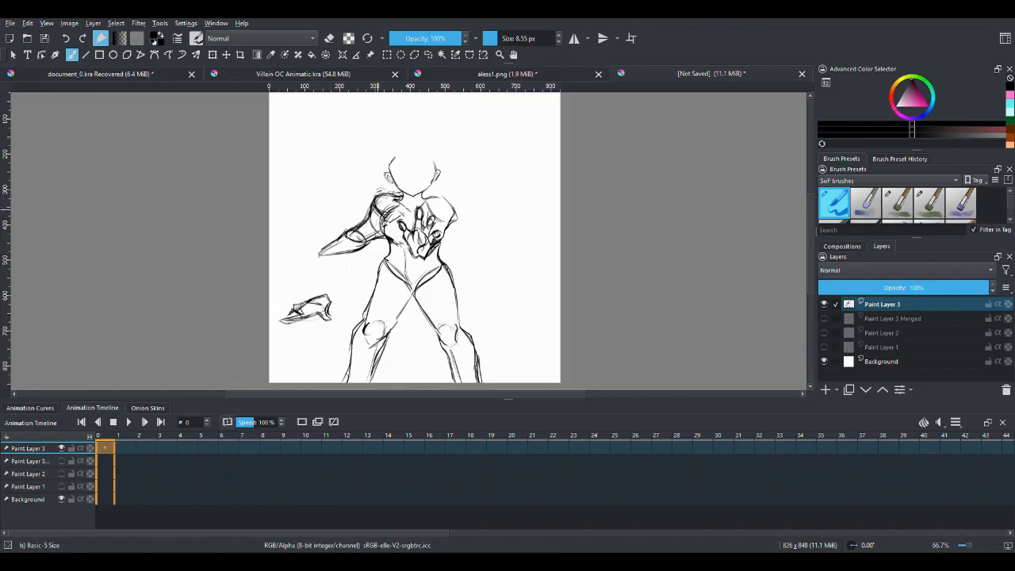
left_click_drag(385, 195, 374, 208)
left_click(68, 38)
left_click(70, 38)
Select the detached hand, move it up onto the forearm's end, rotate it slightly, clear the selection and return to the brush.
left_click(429, 54)
mouse_move(282, 341)
left_mouse_down()
mouse_move(310, 292)
mouse_move(346, 317)
mouse_move(326, 348)
left_mouse_up()
key("ctrl+t")
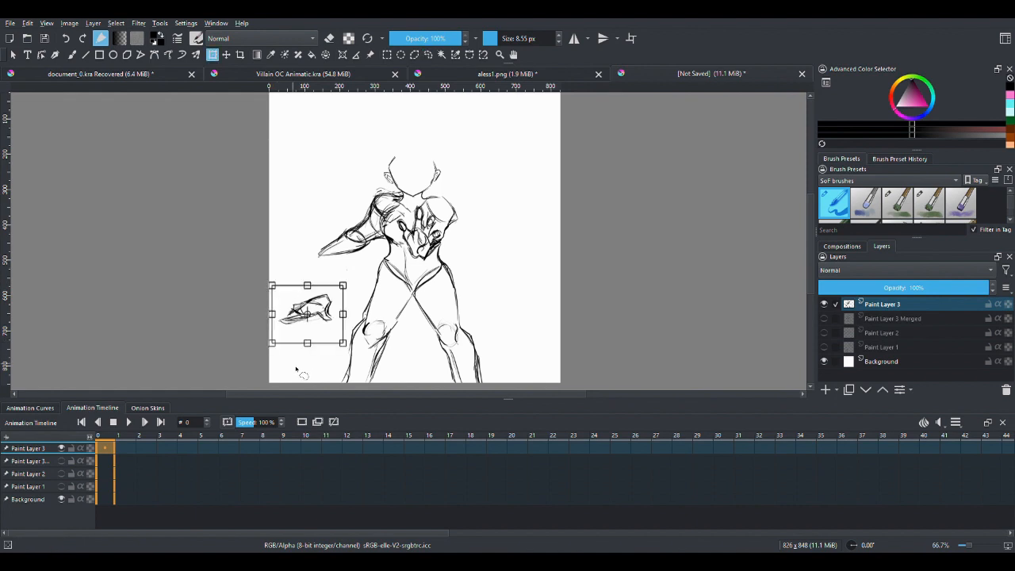
mouse_move(328, 317)
left_mouse_down()
mouse_move(325, 273)
mouse_move(334, 272)
left_mouse_up()
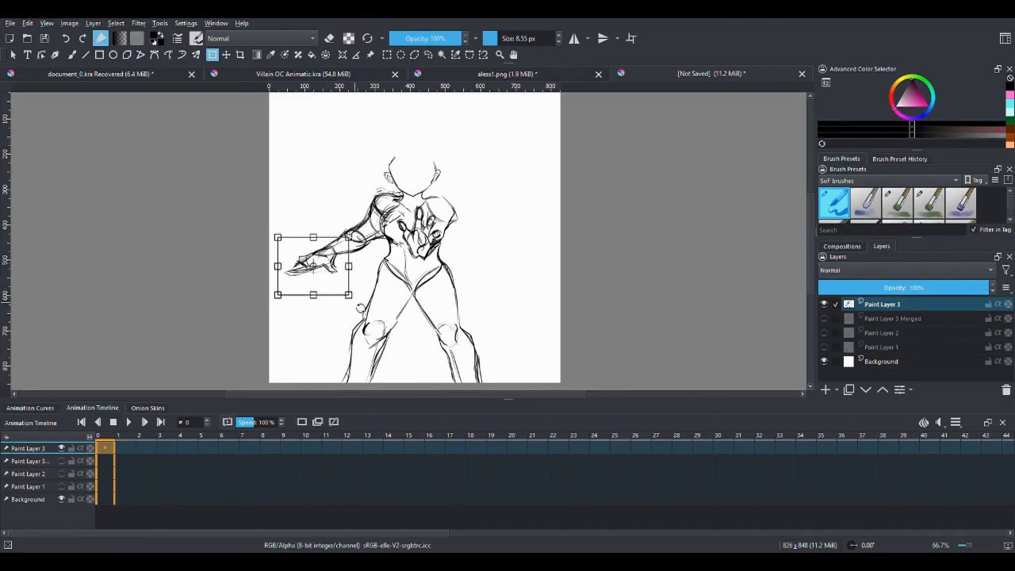
left_click_drag(365, 312, 363, 301)
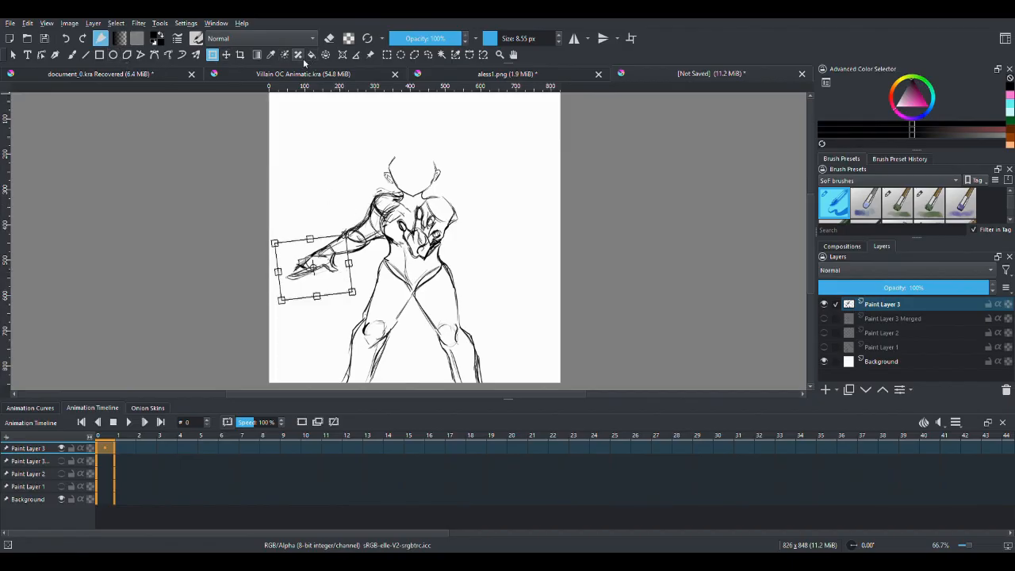
left_click(428, 54)
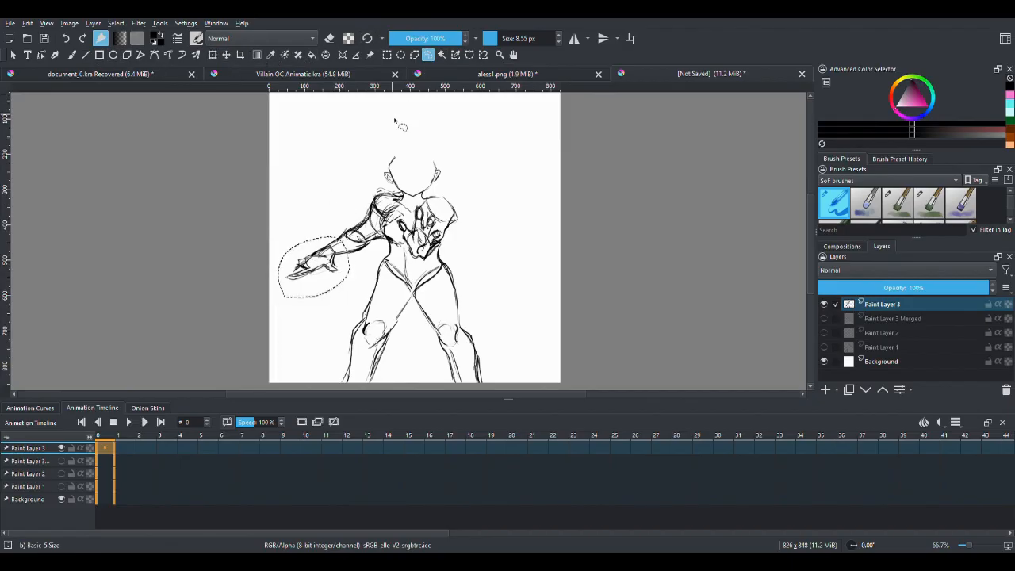
left_click(72, 54)
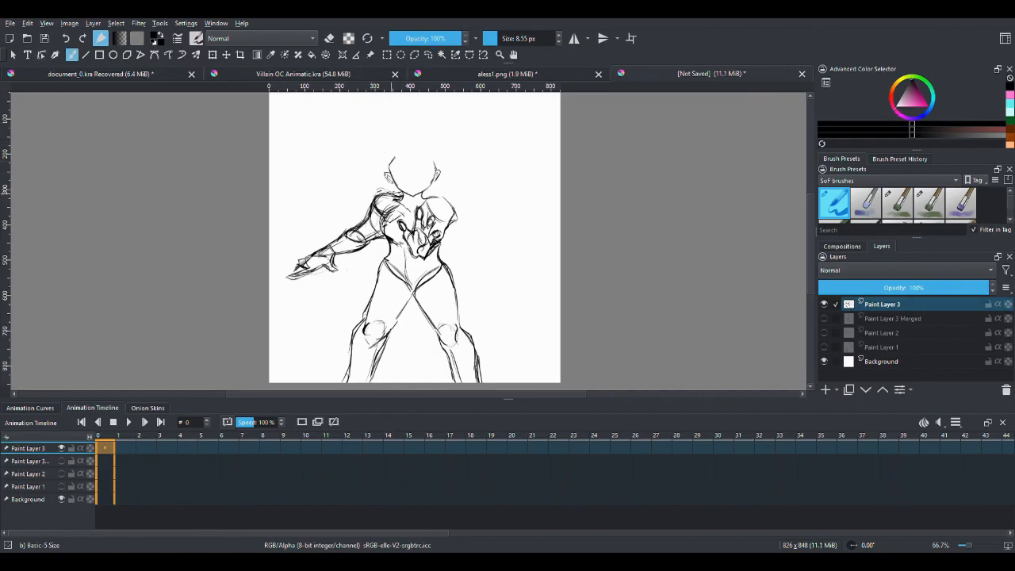
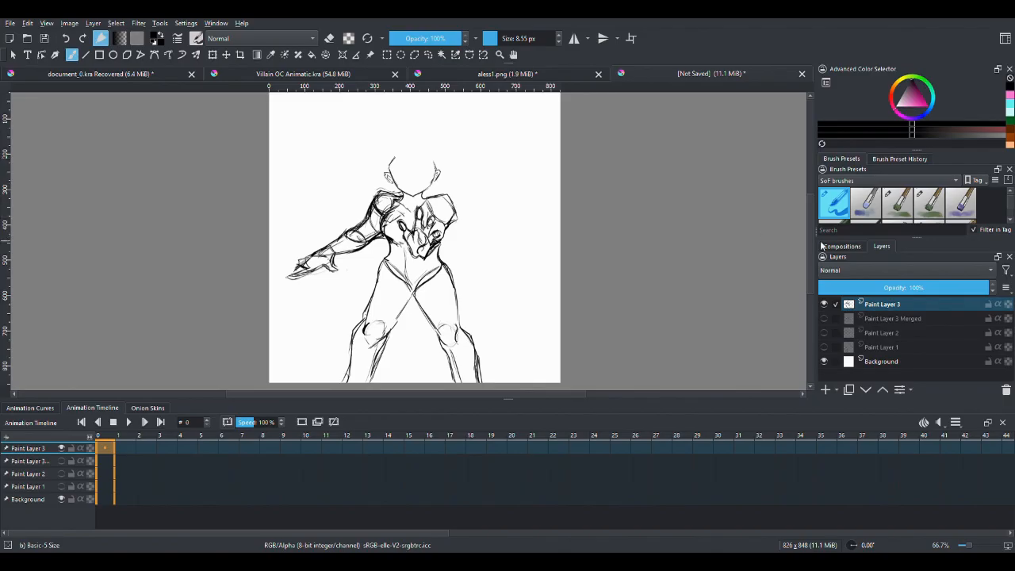
Make Paint Layer 3 Merged visible as a guide and draw the nose on the face on Paint Layer 3.
mouse_move(812, 254)
left_mouse_down()
mouse_move(812, 266)
mouse_move(812, 255)
left_mouse_up()
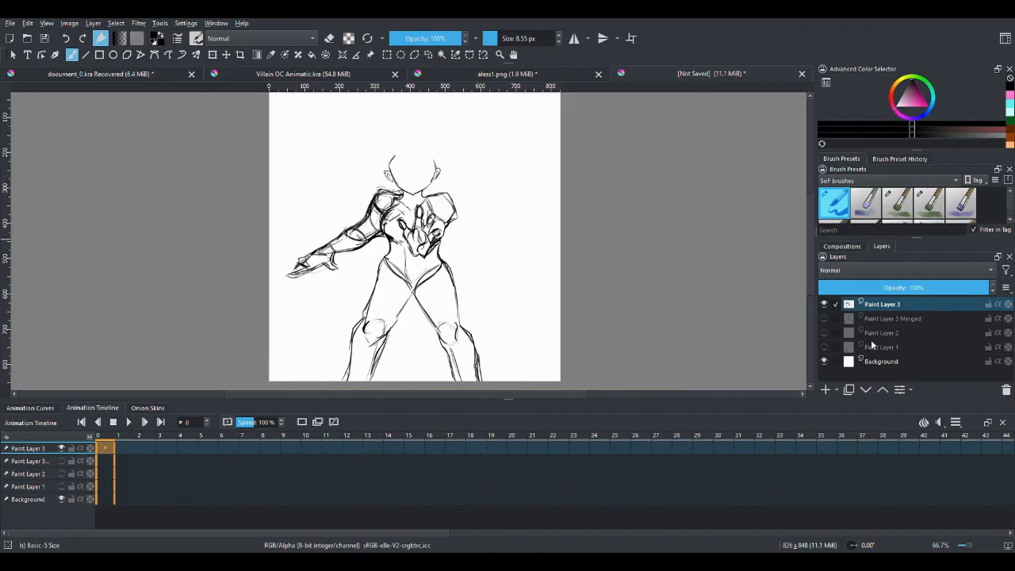
left_click(824, 318)
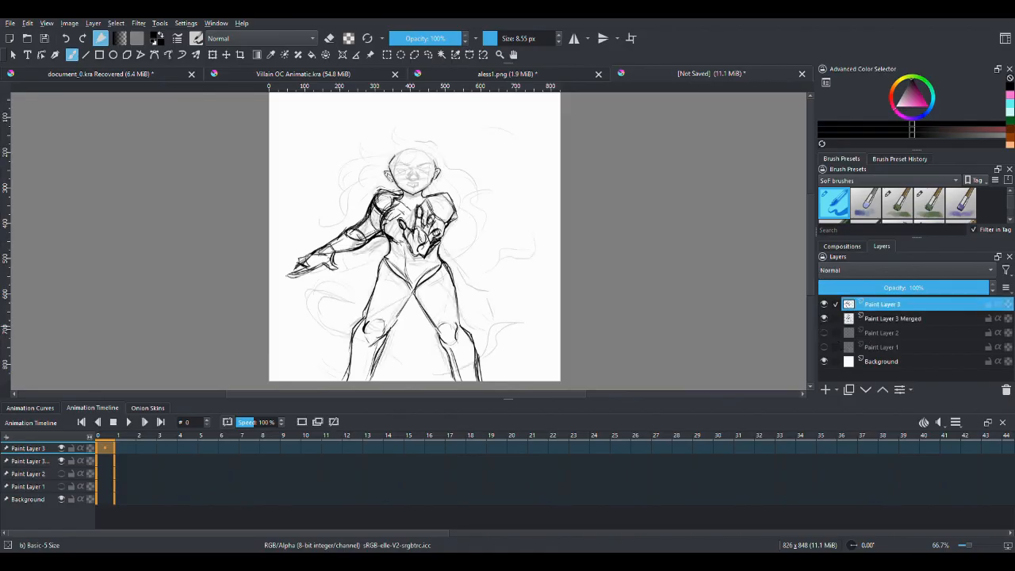
key("ctrl+plus")
key("ctrl+plus")
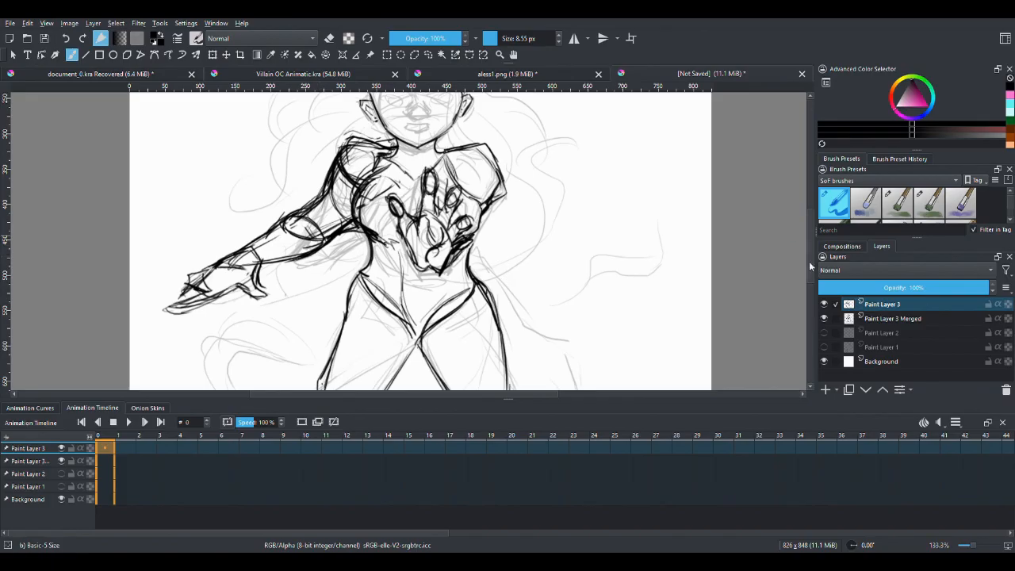
scroll(468, 241, "up", 3)
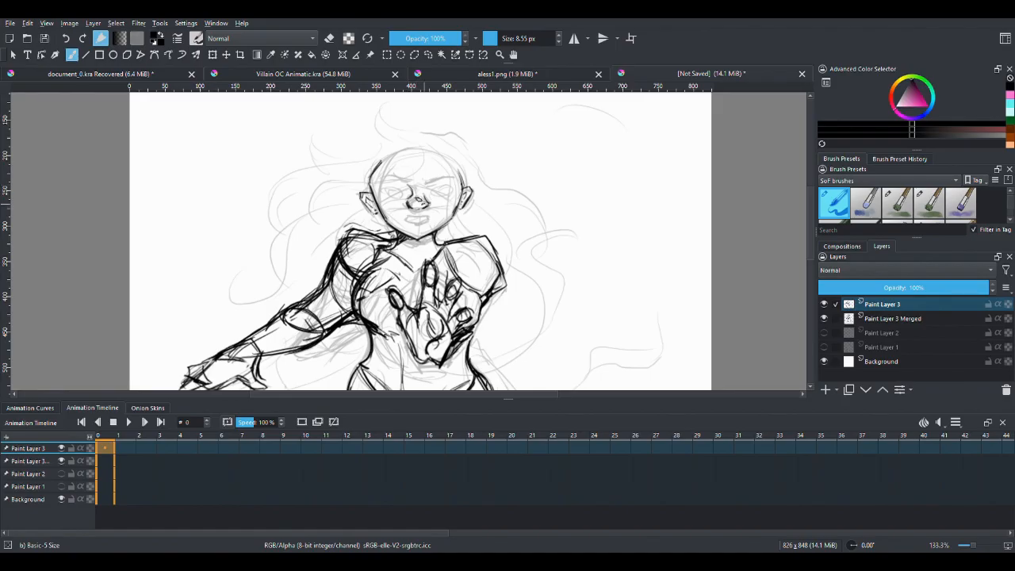
left_click_drag(410, 192, 410, 199)
Draw the eye on the raised-hand side of the face, with a dark upper lid and a pupil, undoing the misplaced strokes.
key("plus")
key("plus")
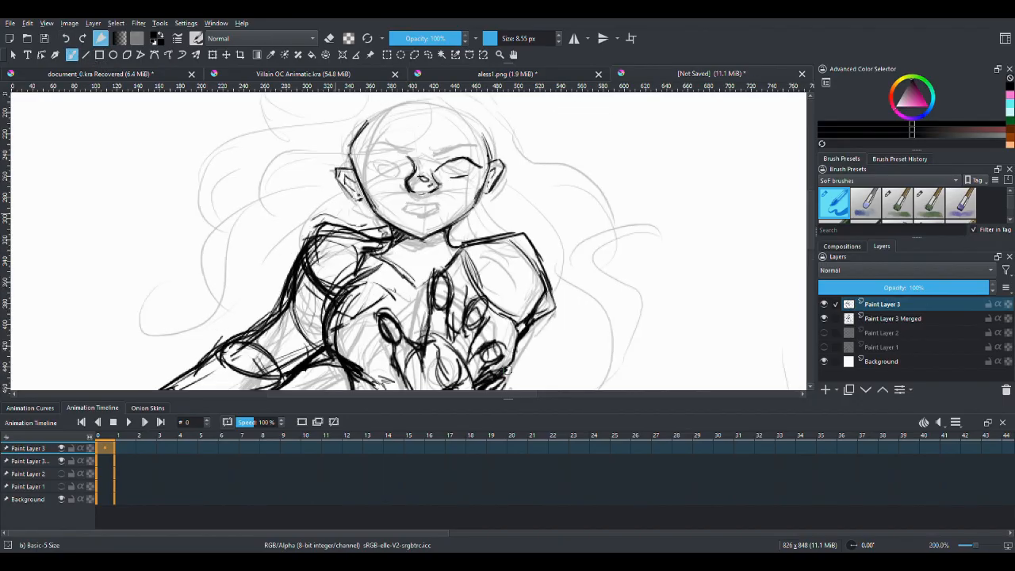
scroll(809, 230, "up", 1)
scroll(809, 230, "up", 2)
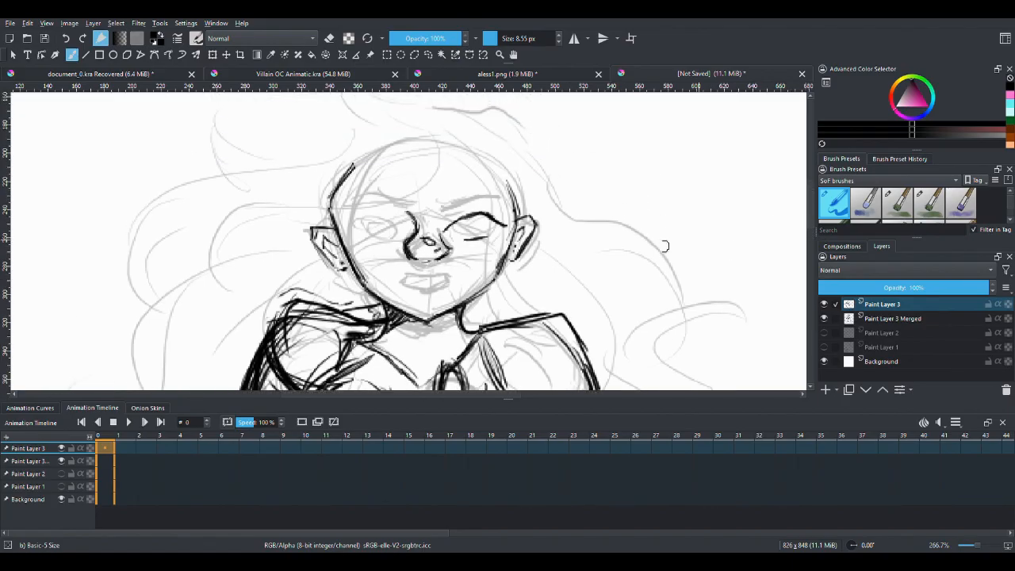
left_click_drag(479, 214, 443, 231)
left_click_drag(478, 220, 477, 231)
left_click(66, 38)
left_click(65, 38)
left_click_drag(475, 226, 477, 230)
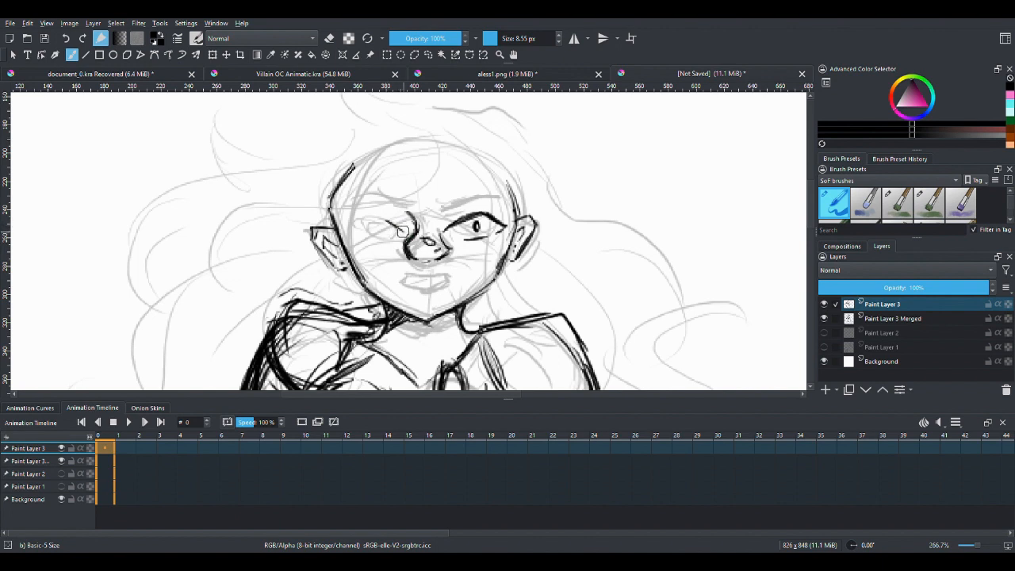
Draw the matching eye on the extended-arm side, with its upper lid, outer corner, lower line and pupil.
left_click_drag(378, 220, 398, 221)
left_click_drag(378, 215, 351, 222)
key("ctrl+z")
left_click_drag(349, 223, 361, 238)
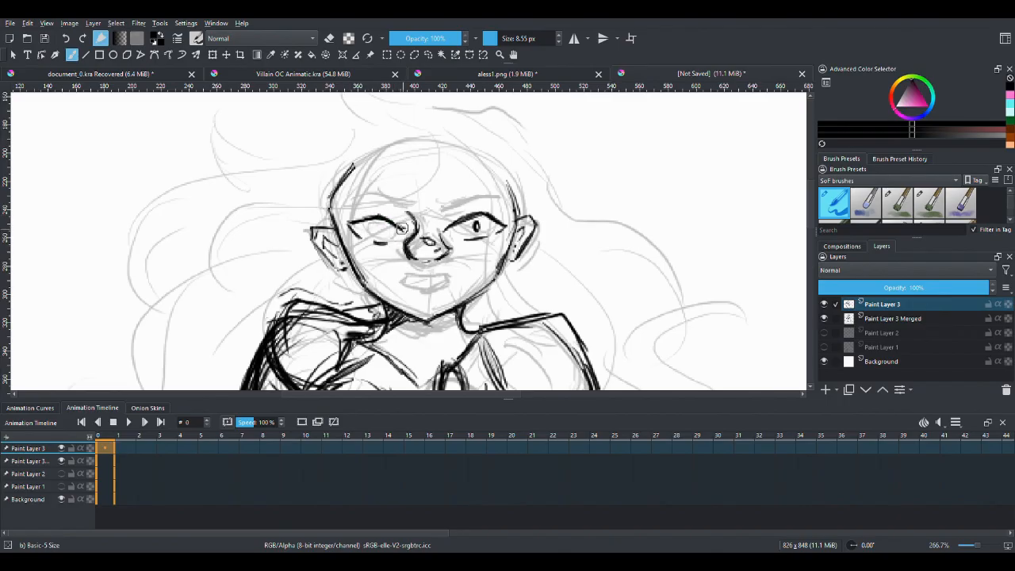
left_click_drag(377, 227, 381, 234)
Select the eye on the extended-arm side, rotate it slightly counterclockwise with Transform, clear the selection and return to the brush.
left_click(429, 54)
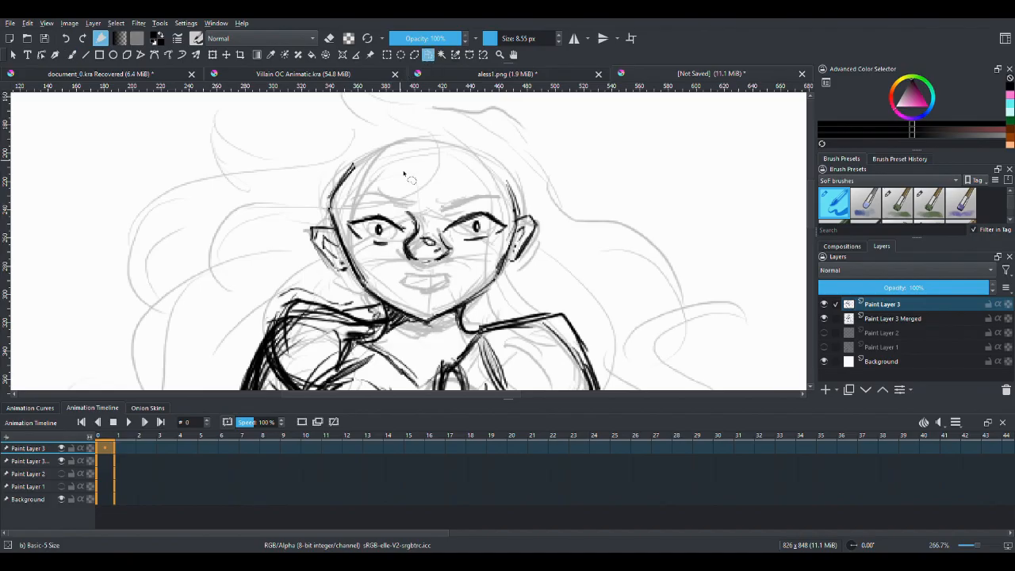
mouse_move(397, 266)
left_mouse_down()
mouse_move(392, 211)
mouse_move(341, 219)
mouse_move(392, 267)
left_mouse_up()
key("ctrl+t")
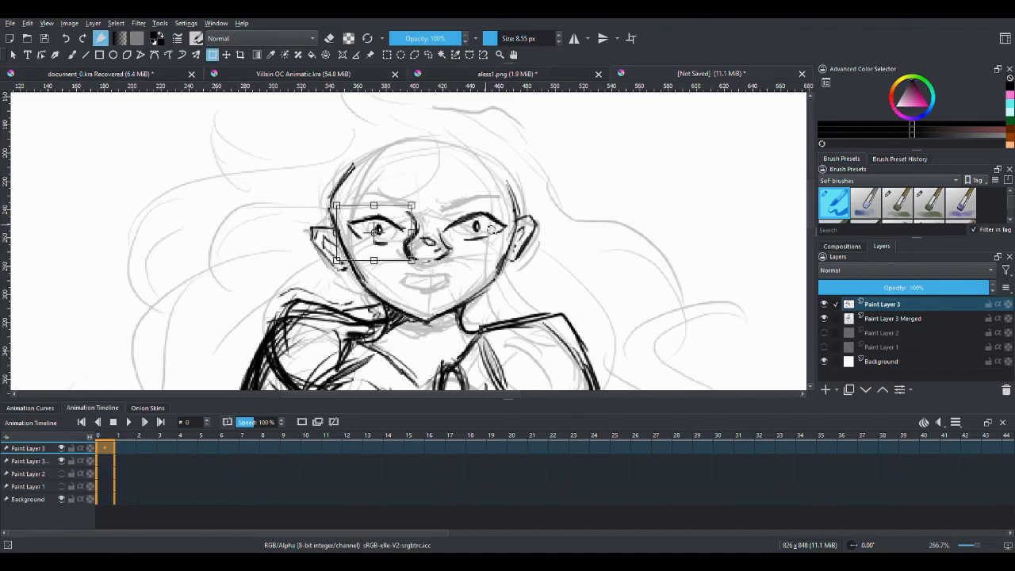
left_click_drag(427, 207, 426, 202)
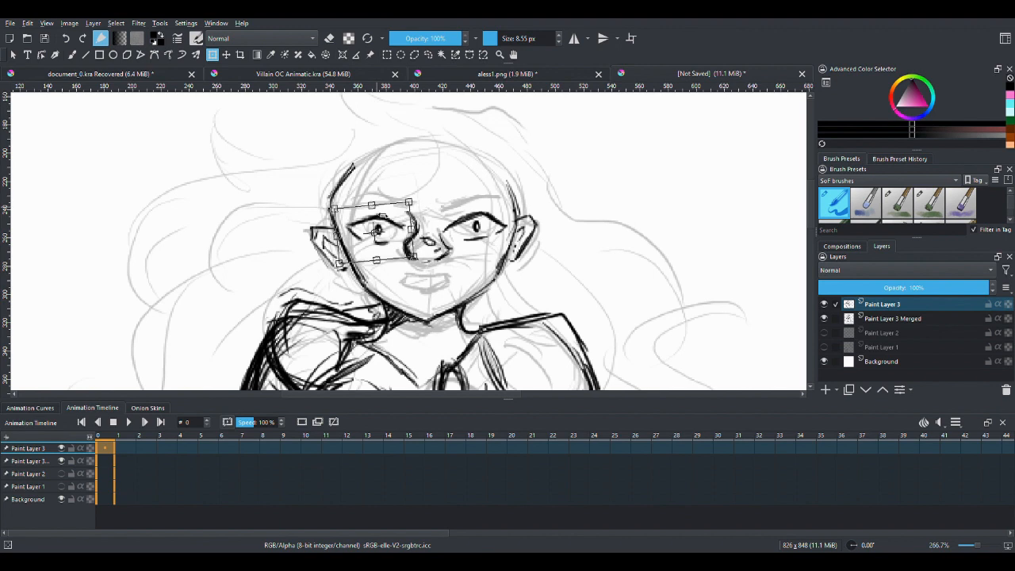
key("Return")
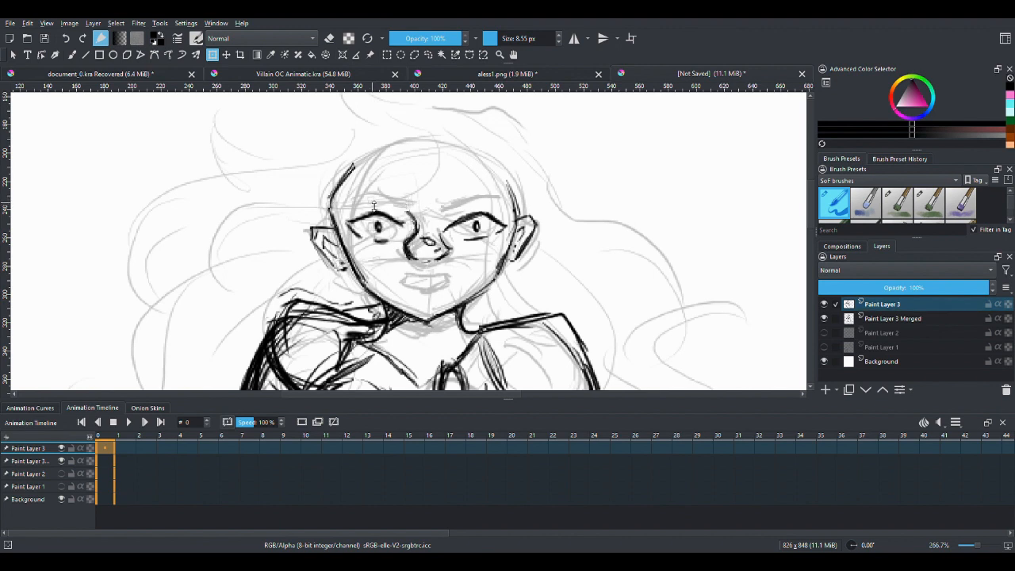
key("ctrl+t")
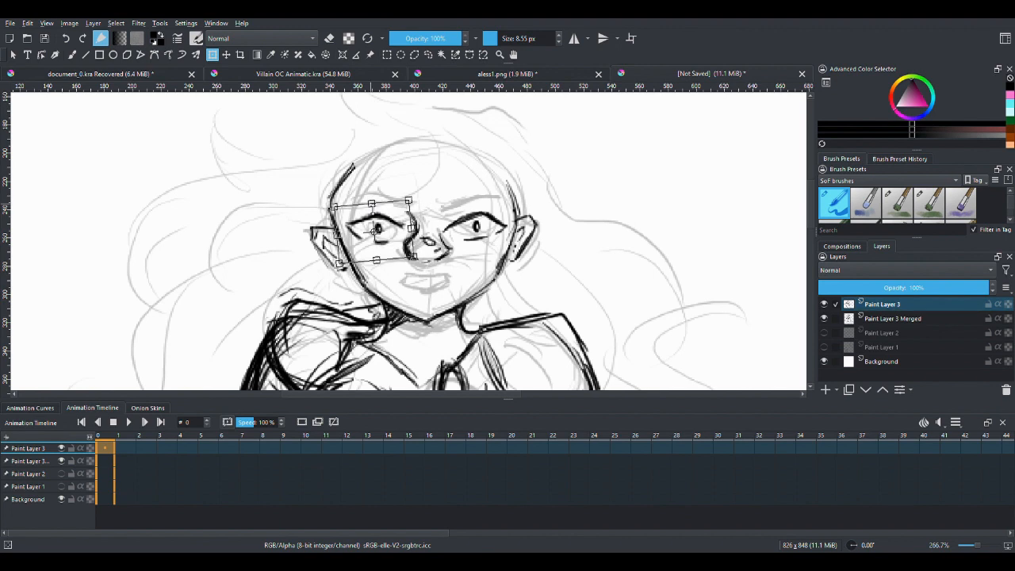
key("Return")
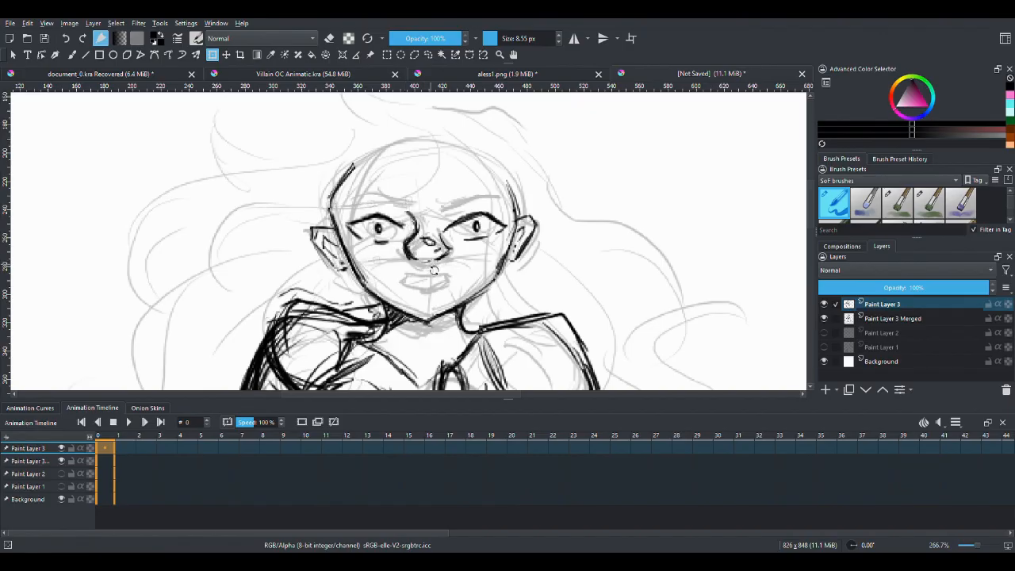
key("ctrl+t")
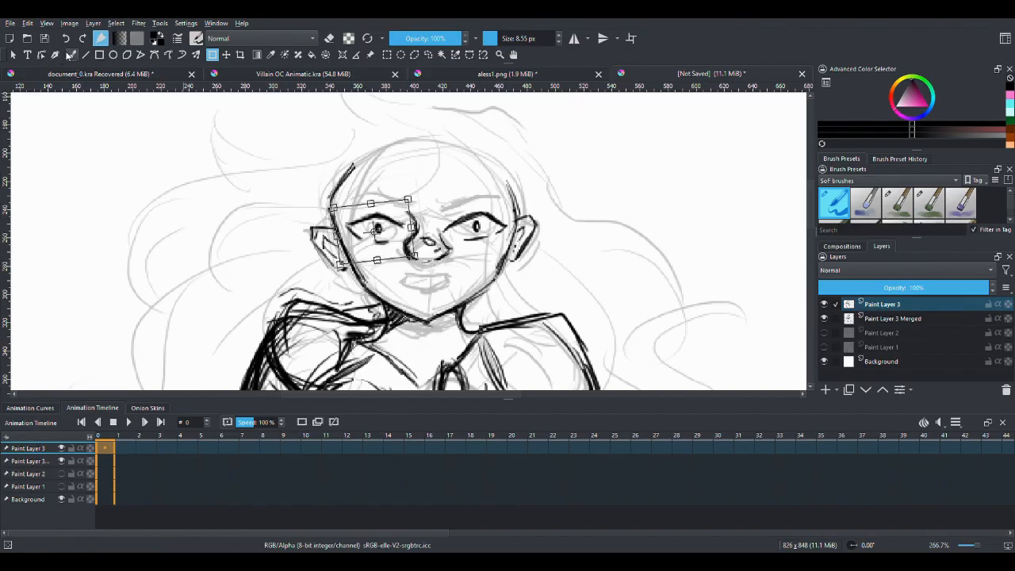
left_click(427, 53)
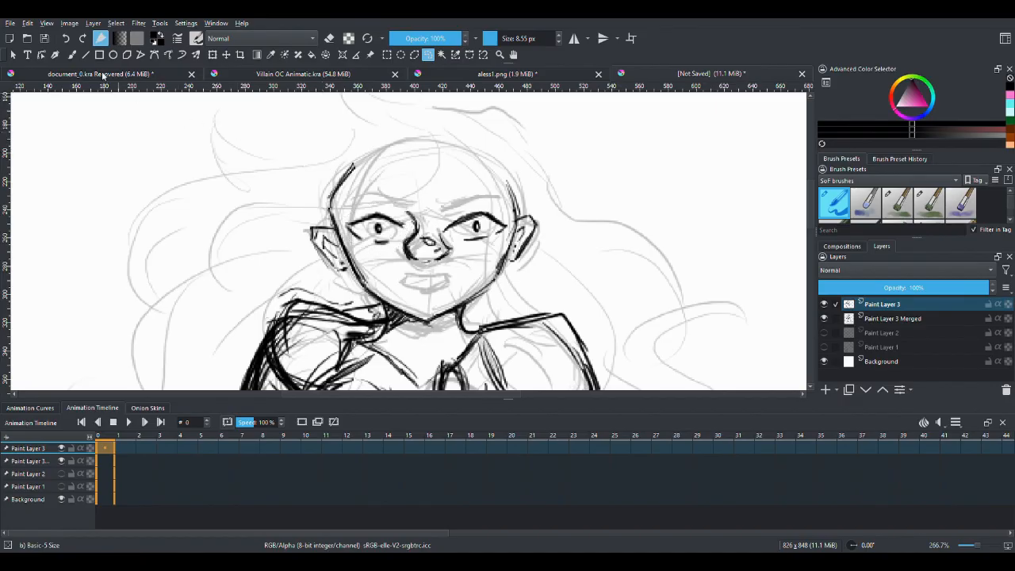
left_click(71, 53)
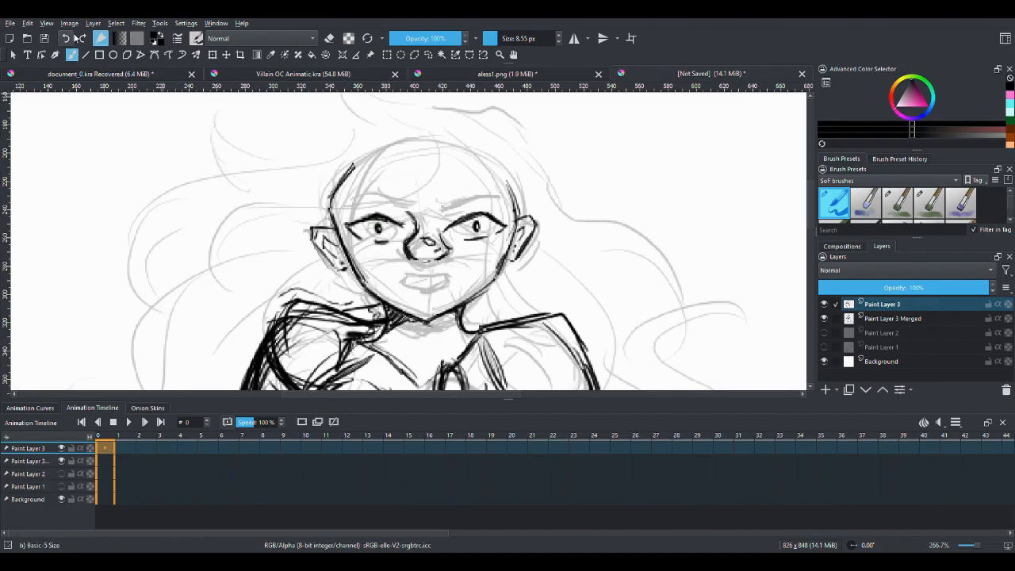
Undo the last brush stroke, try erasing the line under the extended-arm-side eye in eraser mode, undo that and leave eraser mode.
left_click(68, 38)
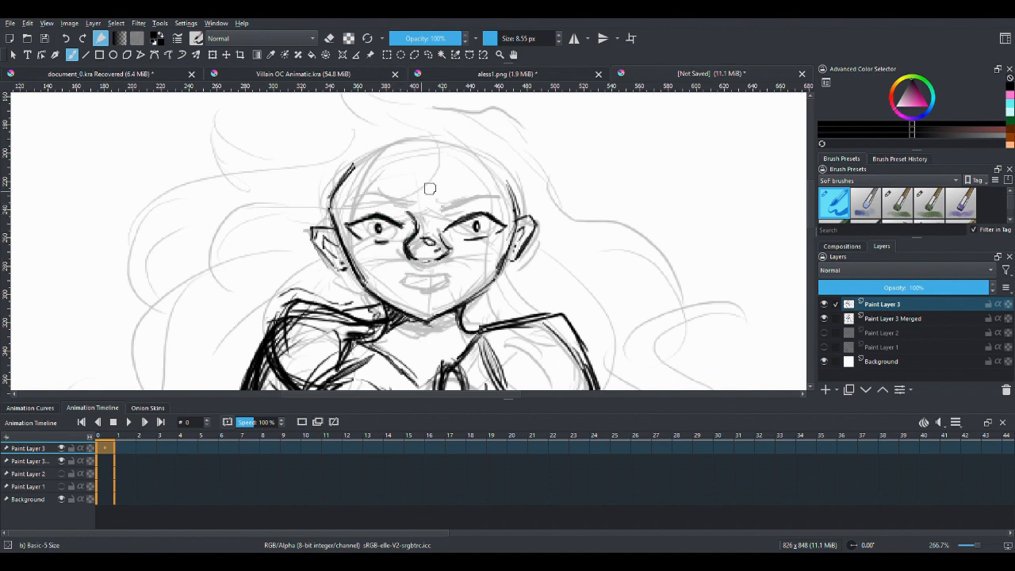
left_click(331, 38)
left_click_drag(377, 242, 378, 247)
key("ctrl+z")
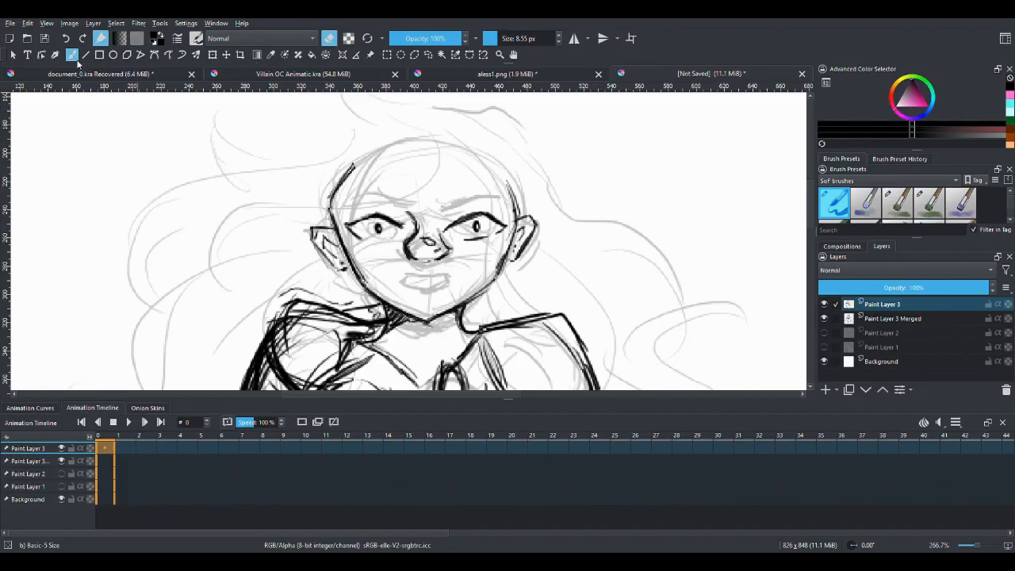
left_click(329, 38)
Review the whole figure sketch, and open unreal.kra to examine its painted classroom characters up close.
key("minus")
key("minus")
key("minus")
key("minus")
key("minus")
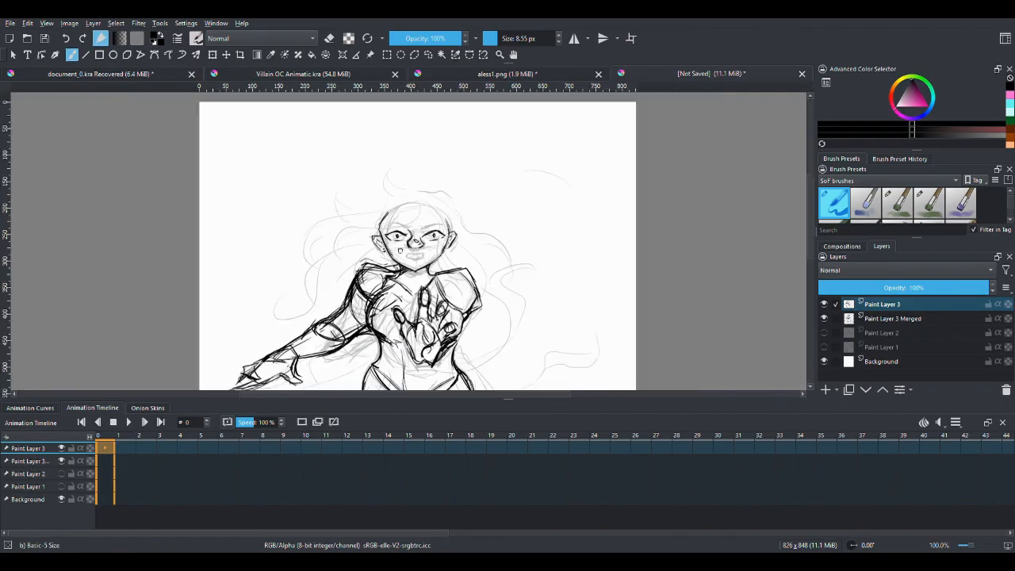
key("plus")
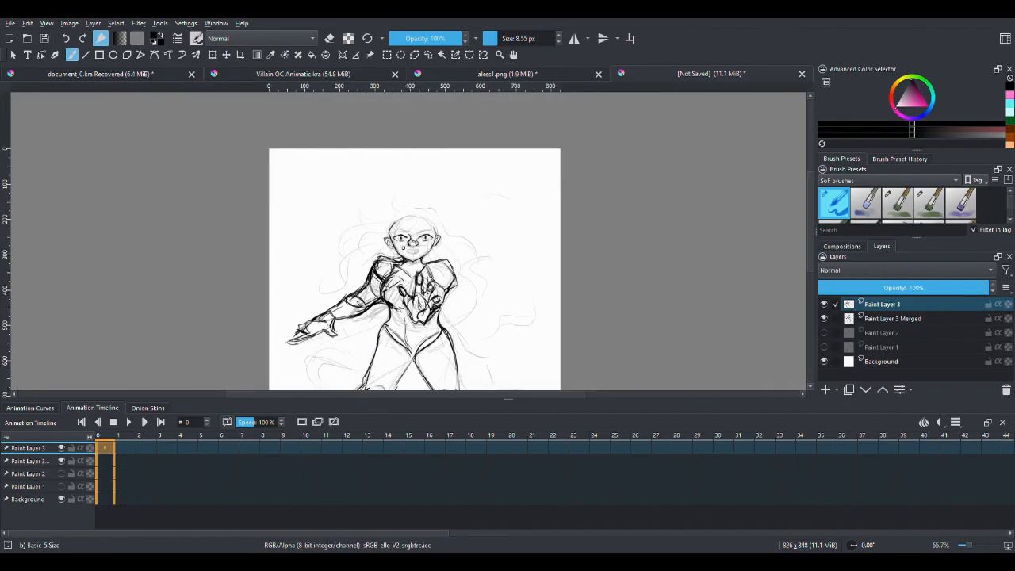
key("plus")
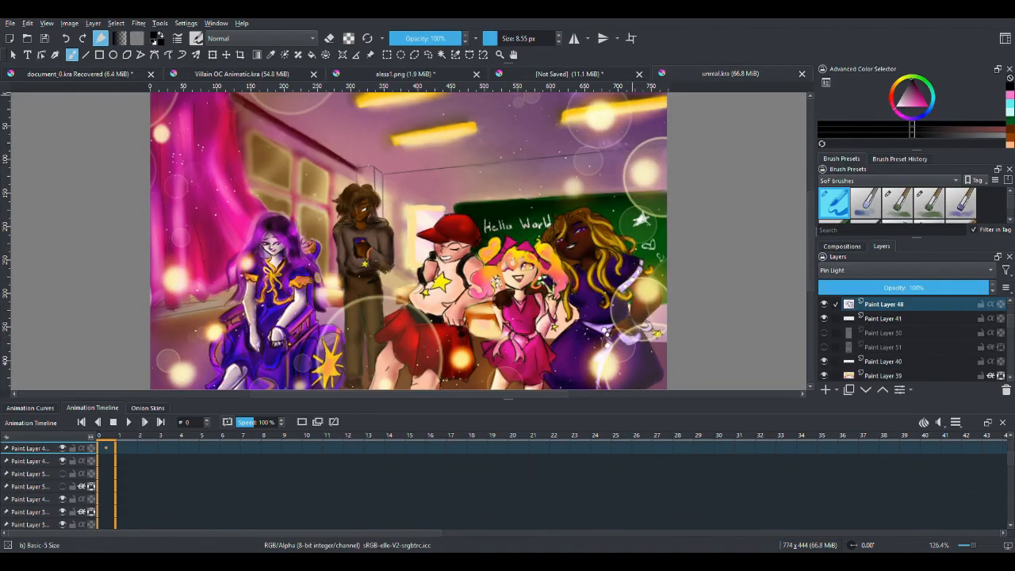
left_click_drag(438, 394, 512, 394)
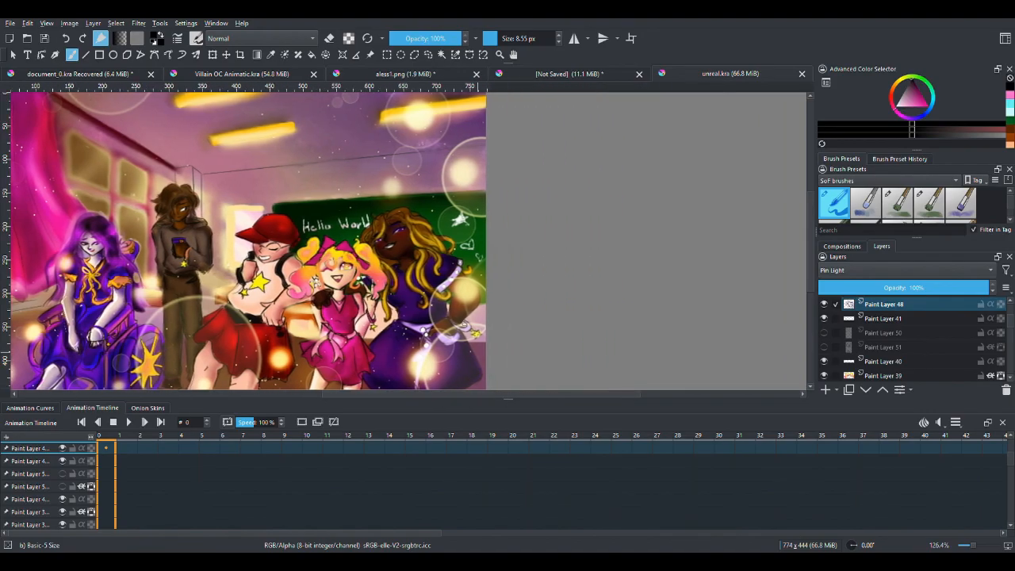
scroll(447, 293, "up", 2)
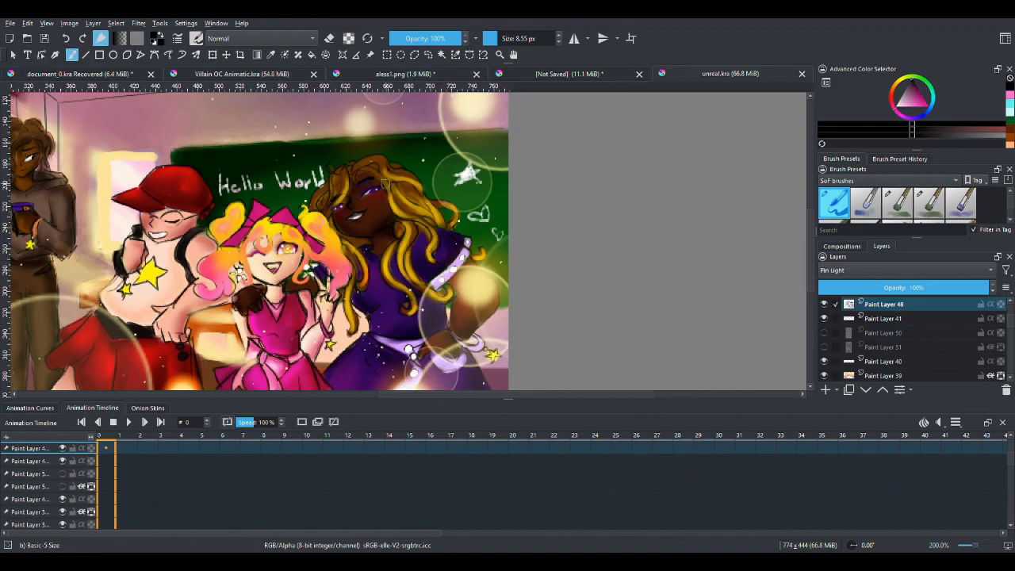
Compare the unsaved sketch with the long-haired character's face in unreal.kra, examining that face up close.
left_click_drag(385, 184, 350, 164)
left_click(631, 76)
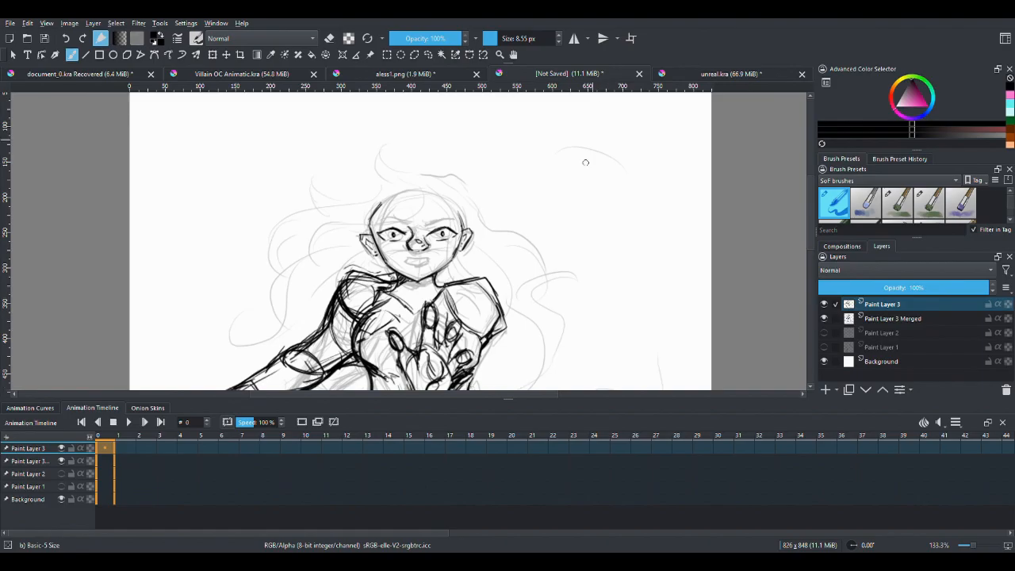
left_click(731, 73)
key("plus")
key("plus")
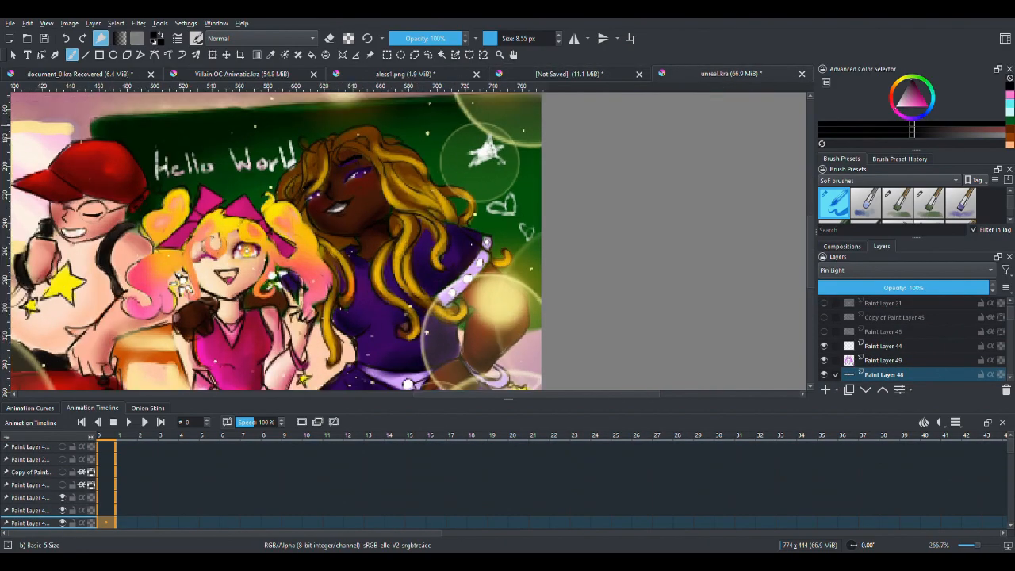
scroll(302, 208, "up", 3)
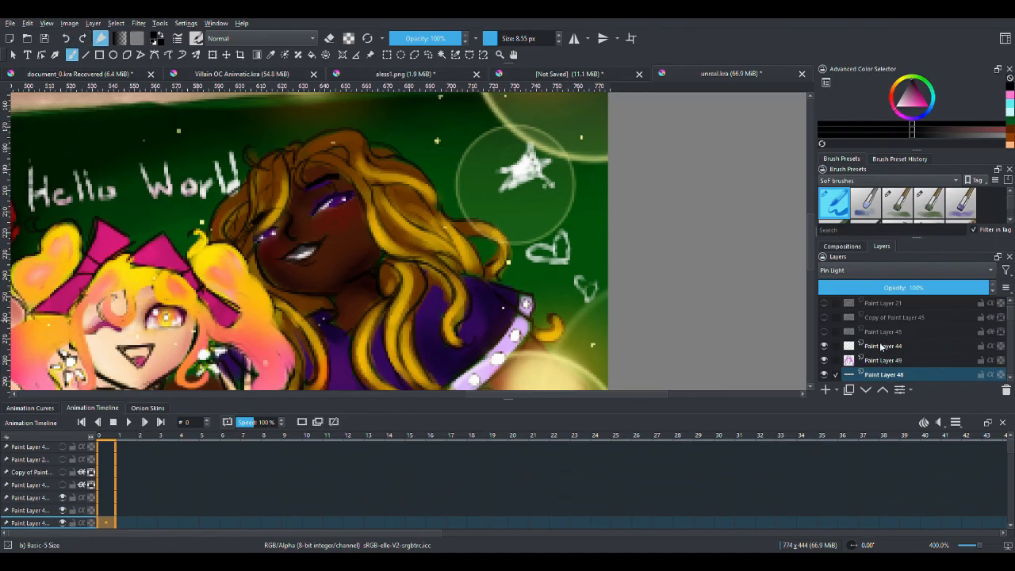
Trace the long-haired character's eye in pink on a new layer, sketch its upper-lid shape beside it, and delete that layer.
key("Insert")
left_click(923, 106)
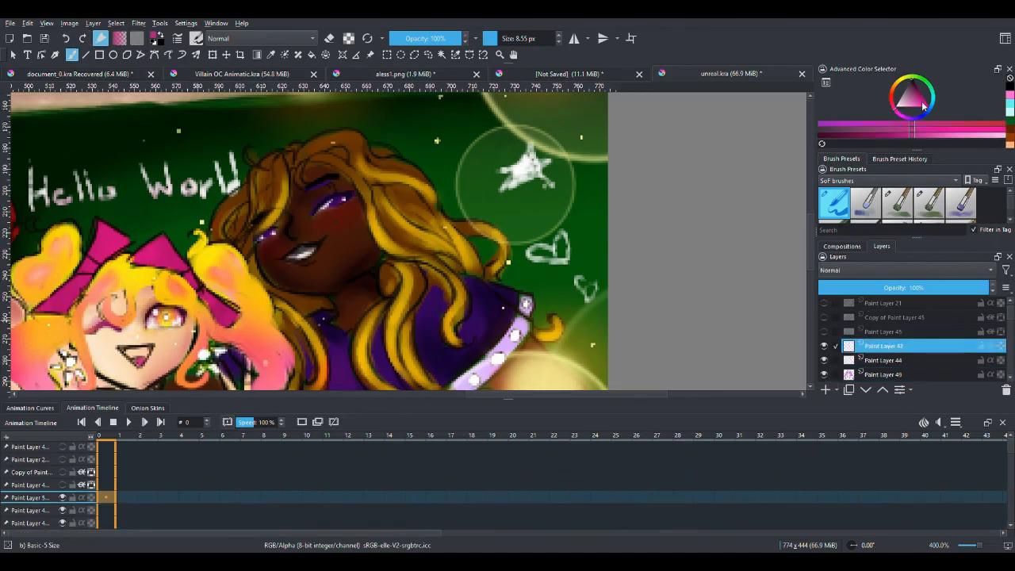
left_click_drag(923, 106, 932, 111)
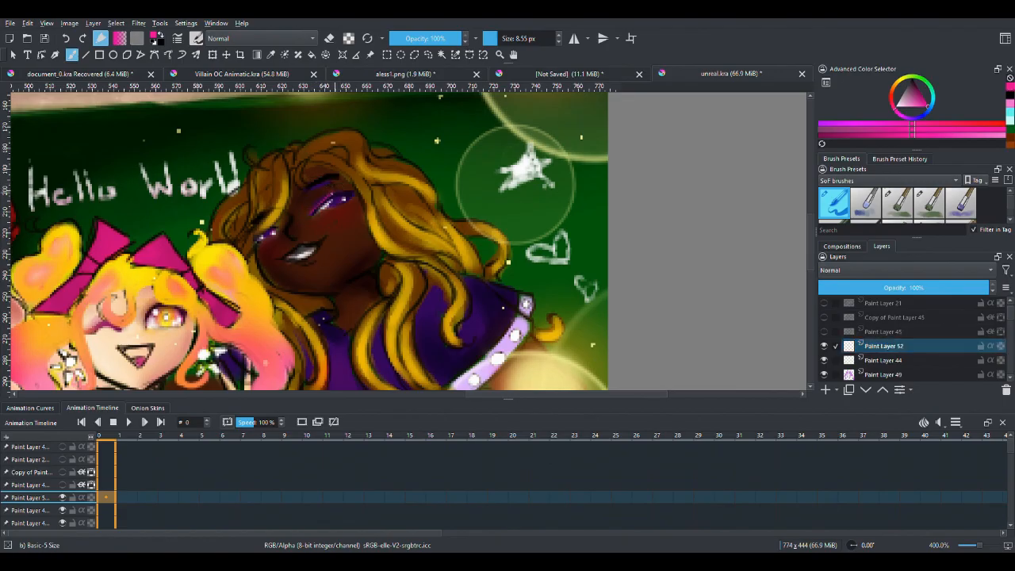
left_click_drag(356, 193, 333, 208)
mouse_move(423, 153)
left_mouse_down()
mouse_move(459, 139)
mouse_move(492, 143)
left_mouse_up()
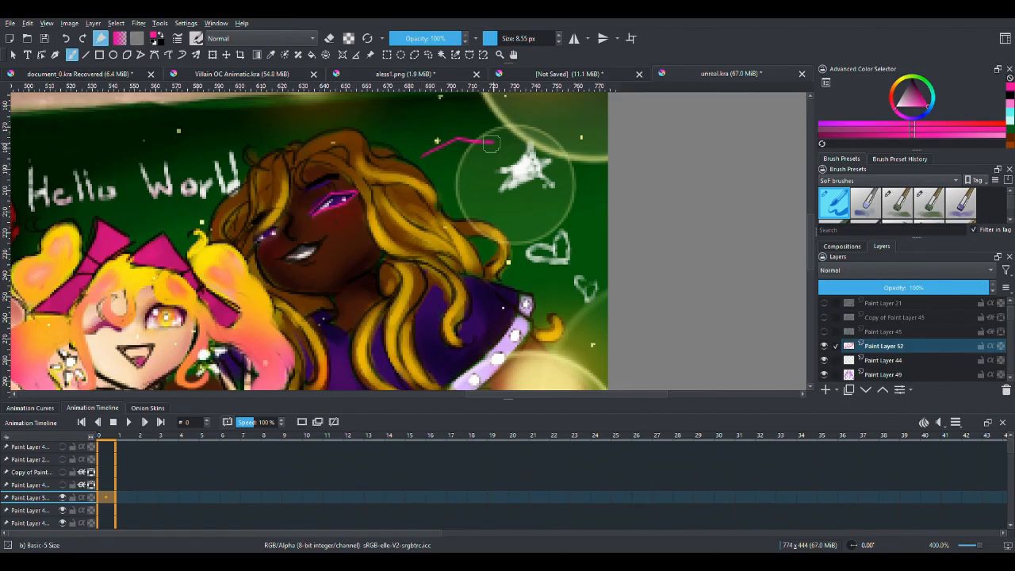
left_click_drag(425, 156, 465, 157)
left_click(1005, 389)
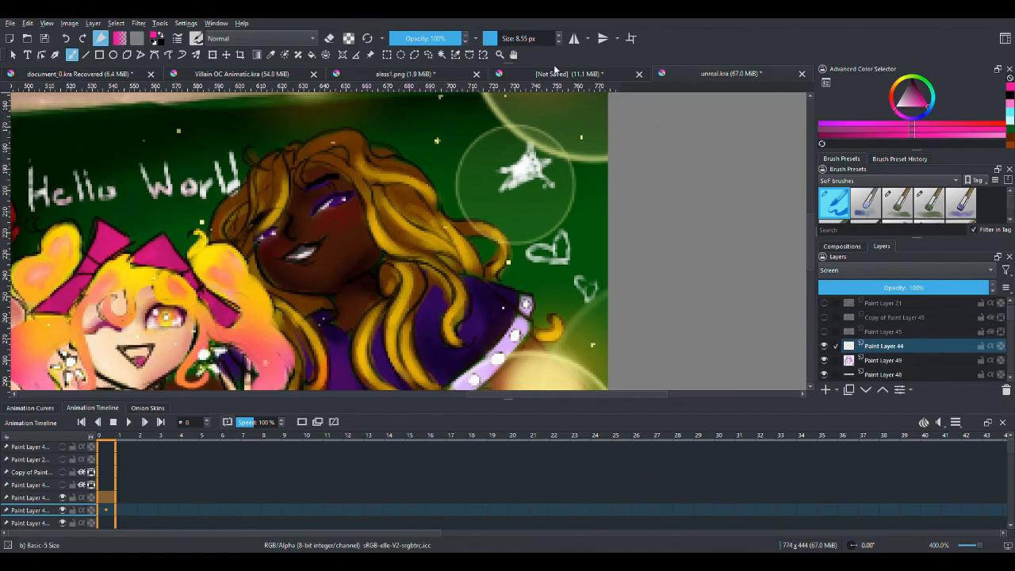
Return to the unsaved sketch, set the brush colour back to black and check the face against unreal.kra once more.
left_click(556, 71)
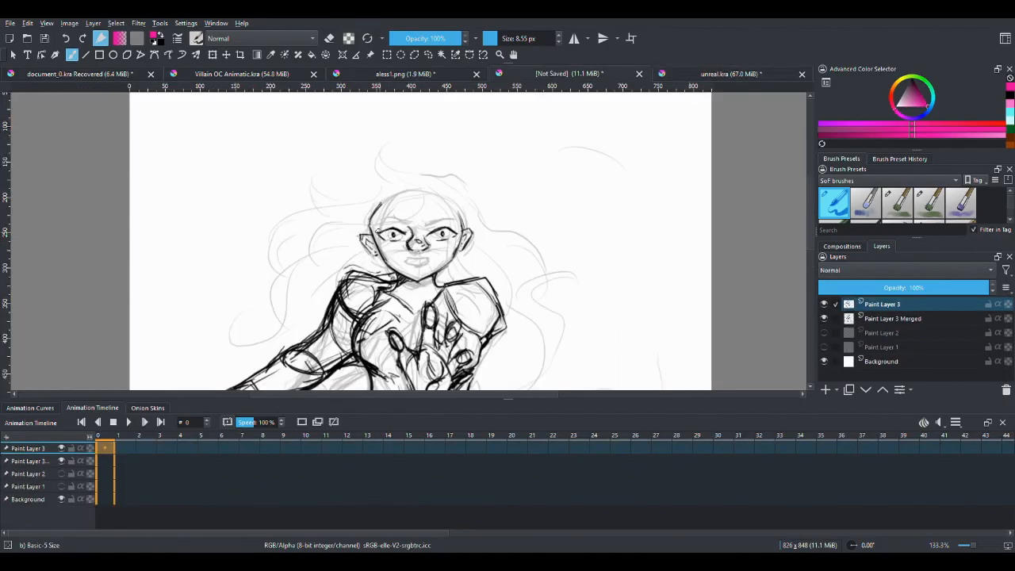
scroll(422, 251, "up", 2)
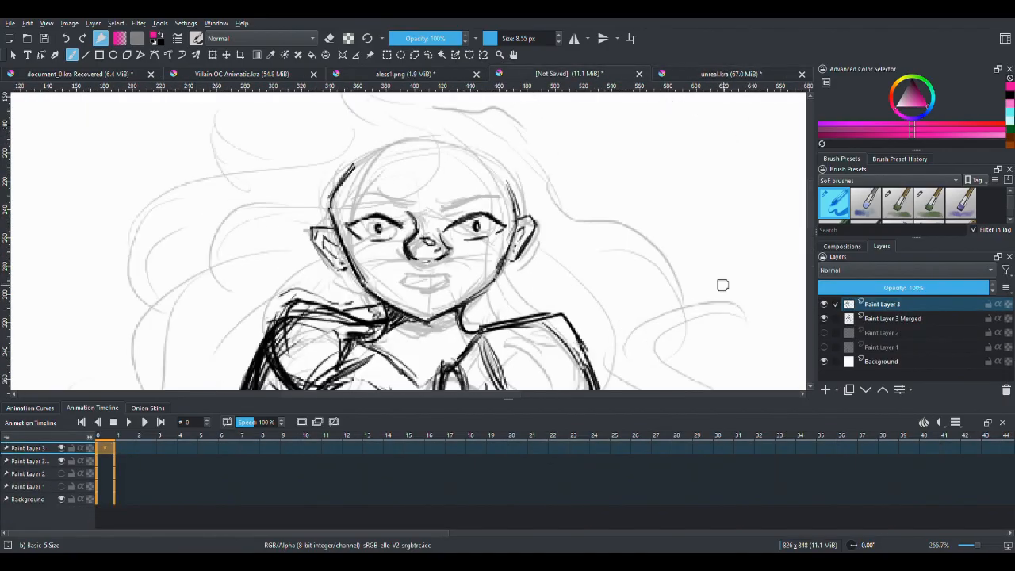
left_click(1010, 95)
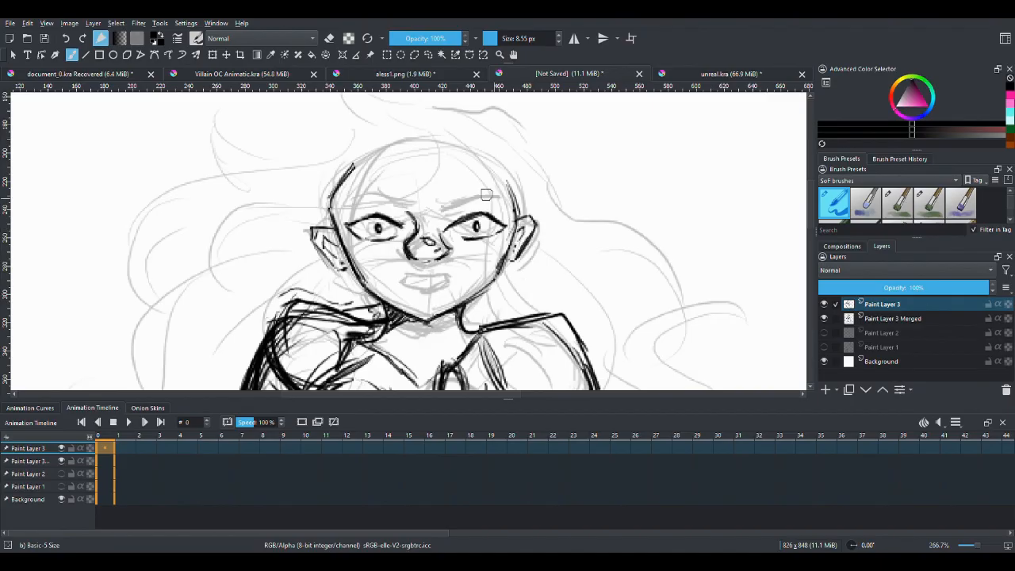
left_click(701, 75)
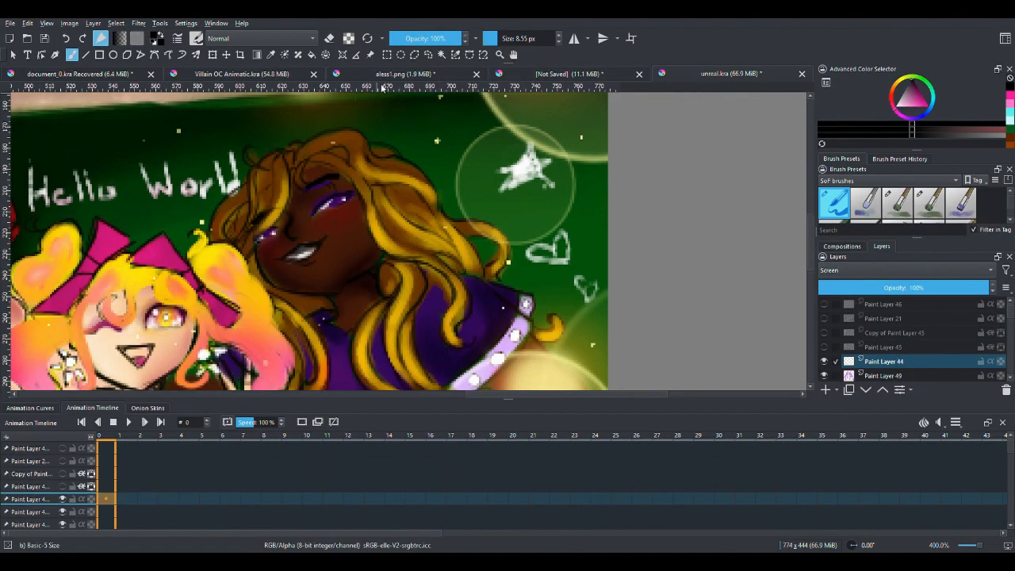
left_click(563, 76)
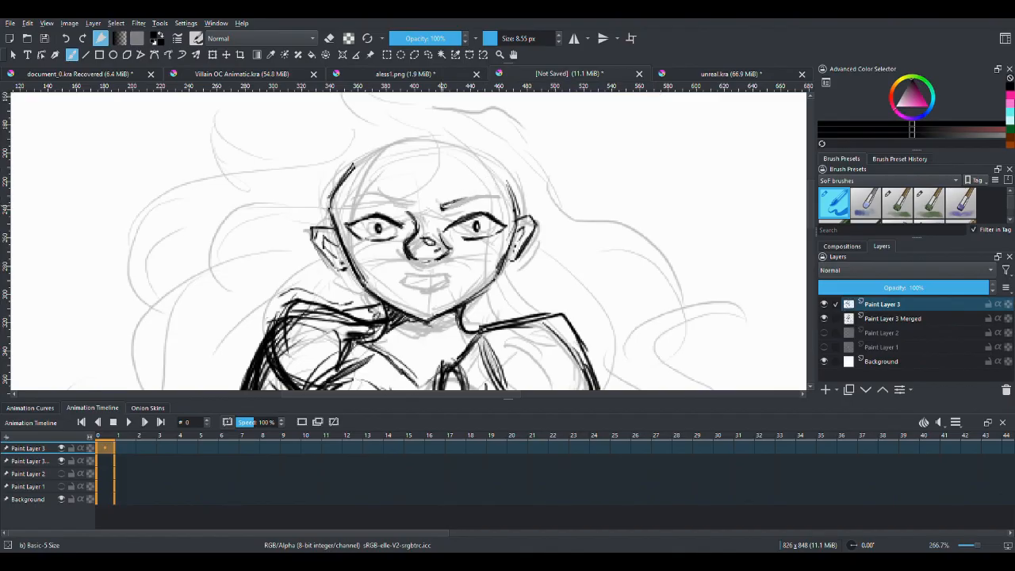
Draw a thick, angled eyebrow above the eye on the raised-hand side and trim its edges in eraser mode.
mouse_move(441, 208)
left_mouse_down()
mouse_move(501, 193)
mouse_move(469, 199)
left_mouse_up()
left_click_drag(467, 200, 509, 201)
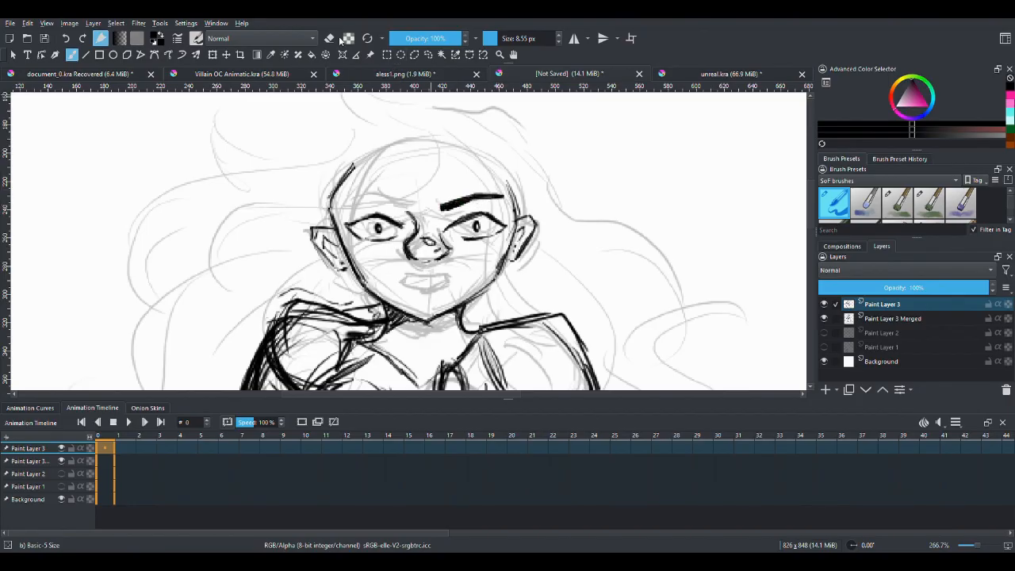
key("e")
left_click_drag(494, 201, 493, 203)
left_click_drag(464, 194, 467, 196)
left_click(329, 38)
Draw the matching eyebrow on the extended-arm side, slanting down towards the nose, and thin it in eraser mode.
left_click_drag(407, 202, 386, 196)
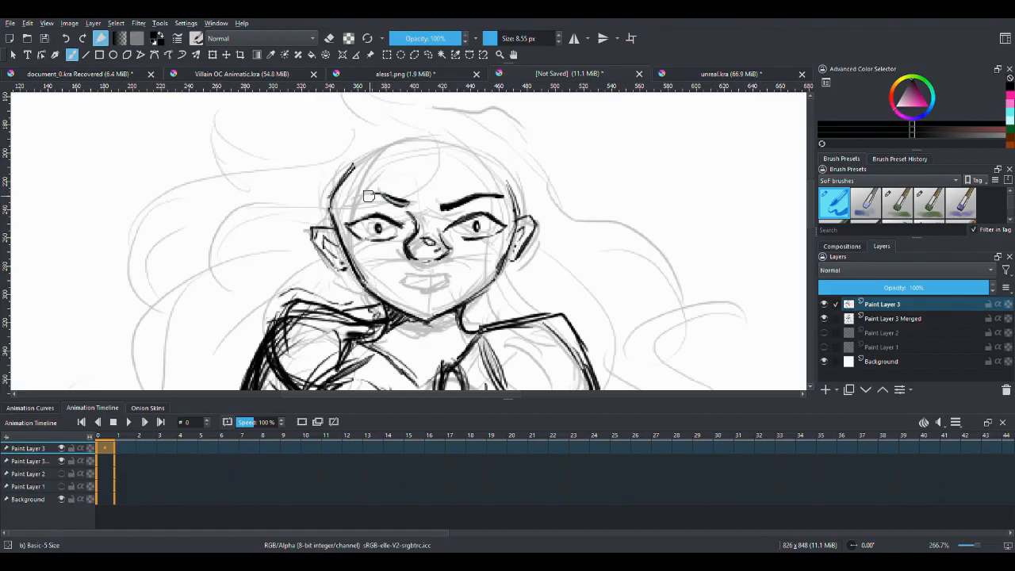
left_click_drag(353, 197, 371, 194)
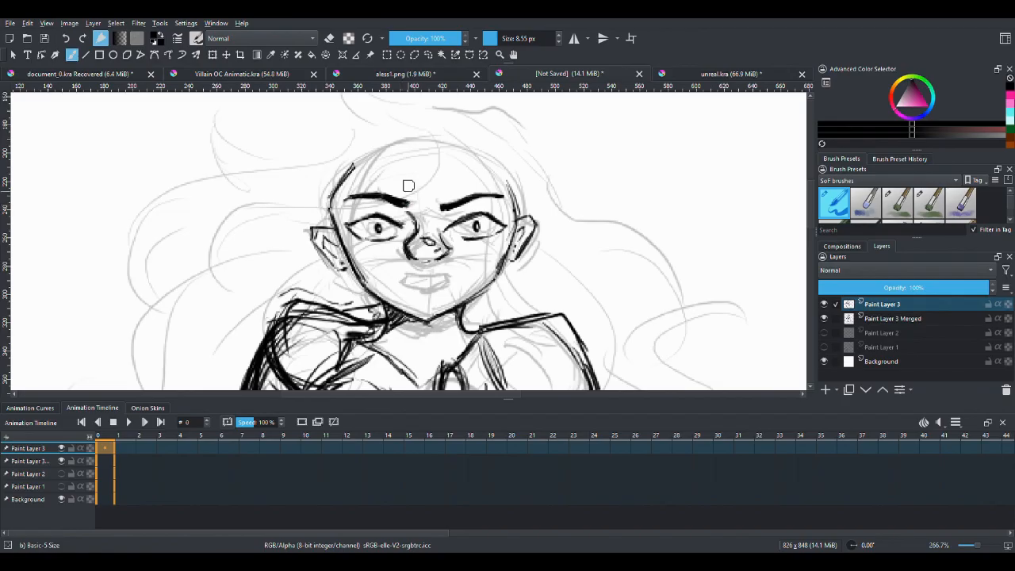
key("e")
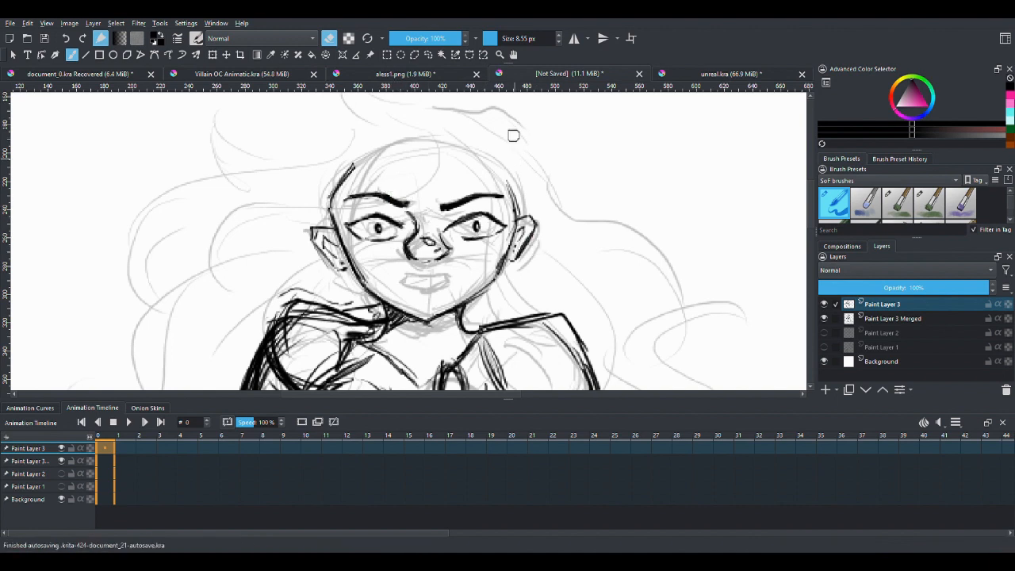
Select the extended-arm-side eyebrow freehand, move it slightly down and inward, and rotate it clockwise with Transform.
left_click(432, 57)
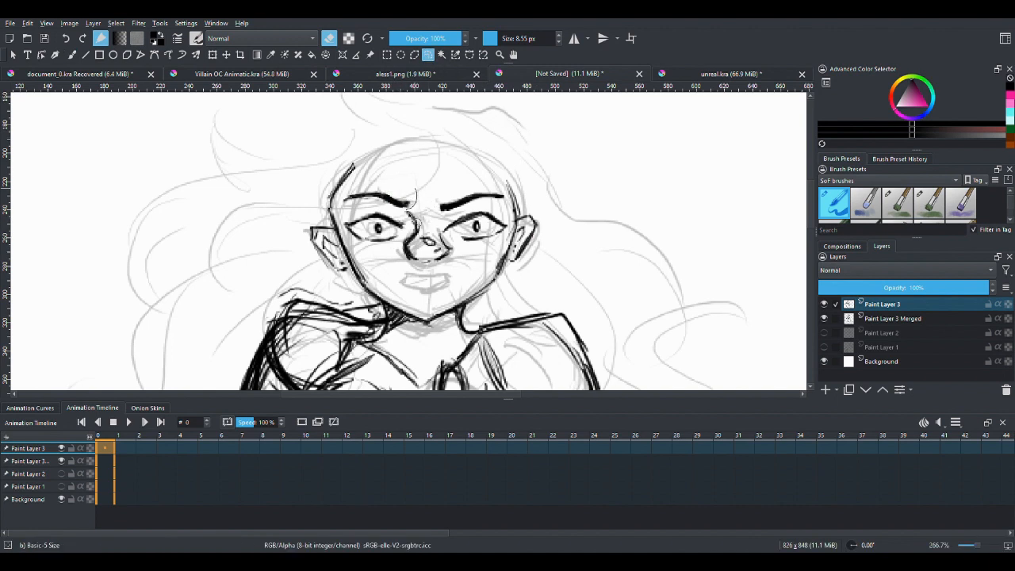
left_click_drag(341, 214, 401, 175)
key("ctrl+t")
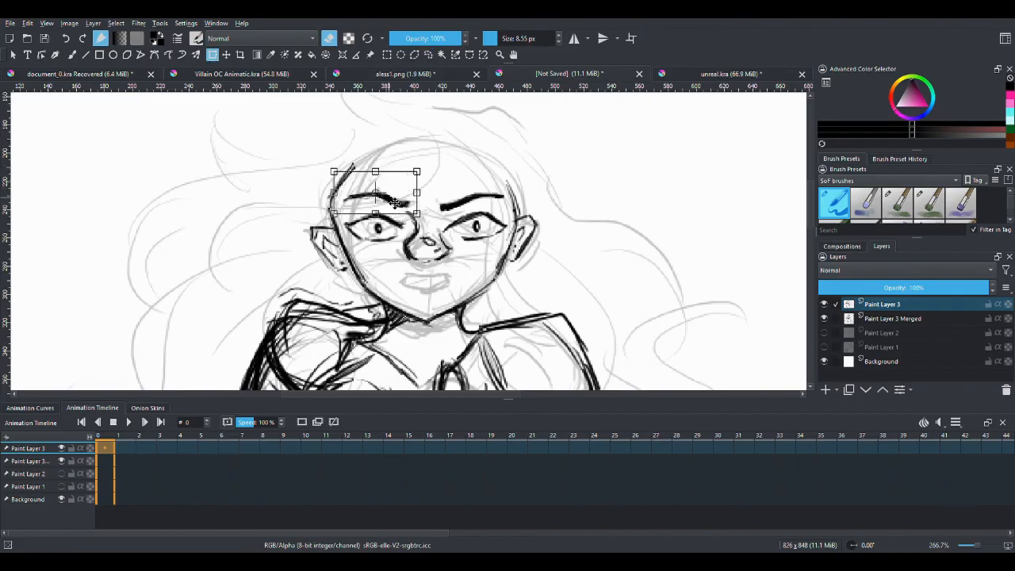
key("Return")
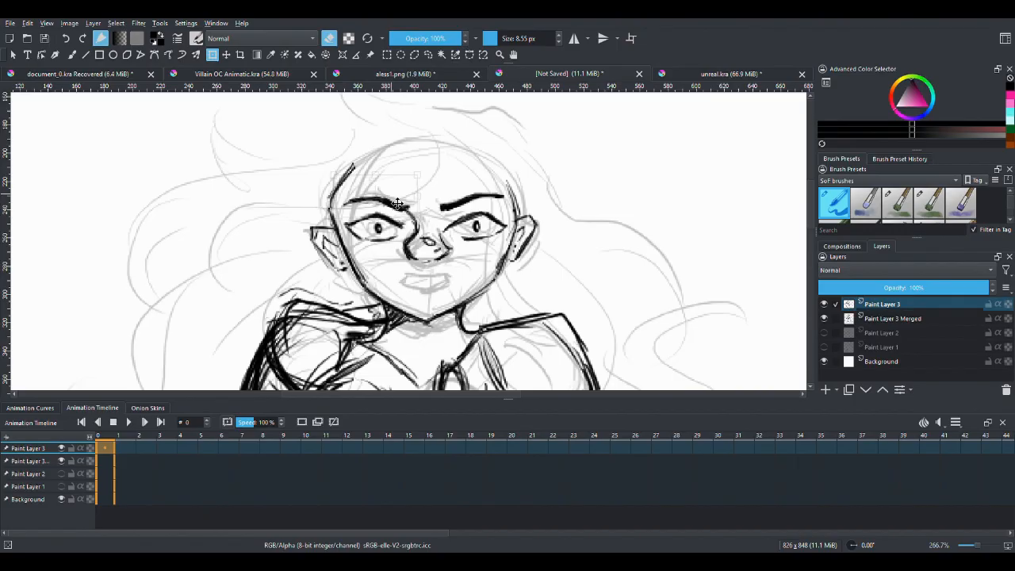
left_click_drag(397, 203, 401, 203)
key("Return")
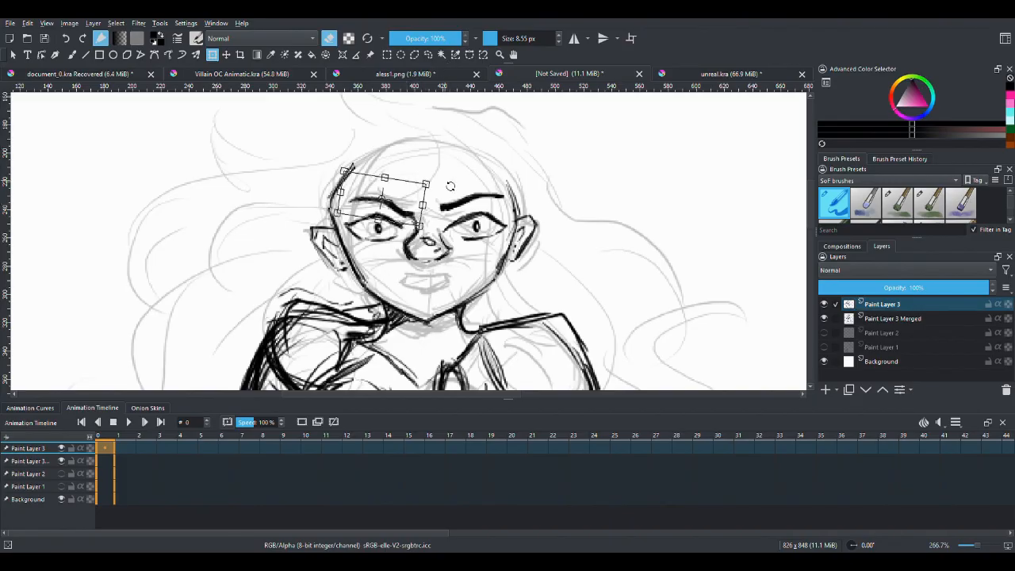
key("ctrl+t")
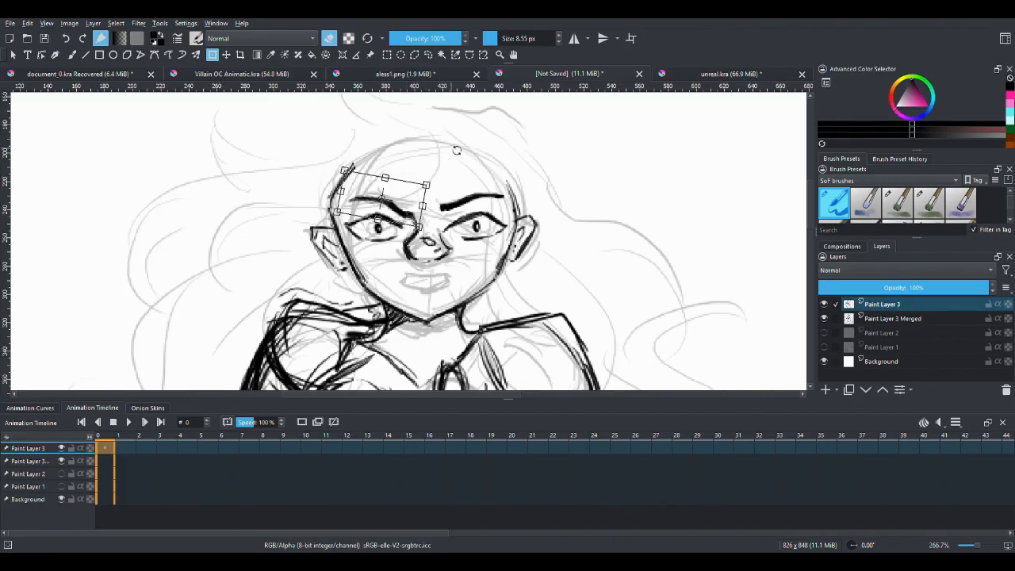
Select the raised-hand-side eyebrow freehand, rotate it slightly counterclockwise with Transform, and clear the selection.
left_click(431, 55)
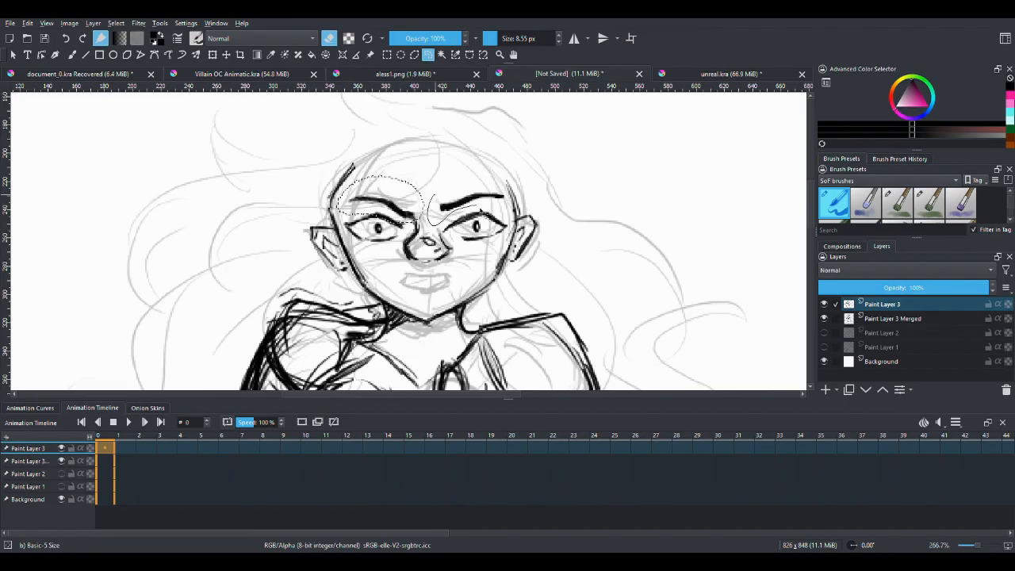
mouse_move(432, 205)
left_mouse_down()
mouse_move(521, 207)
mouse_move(482, 174)
mouse_move(431, 192)
left_mouse_up()
key("ctrl+t")
left_click_drag(532, 174, 528, 167)
left_click_drag(494, 203, 492, 204)
left_click(428, 54)
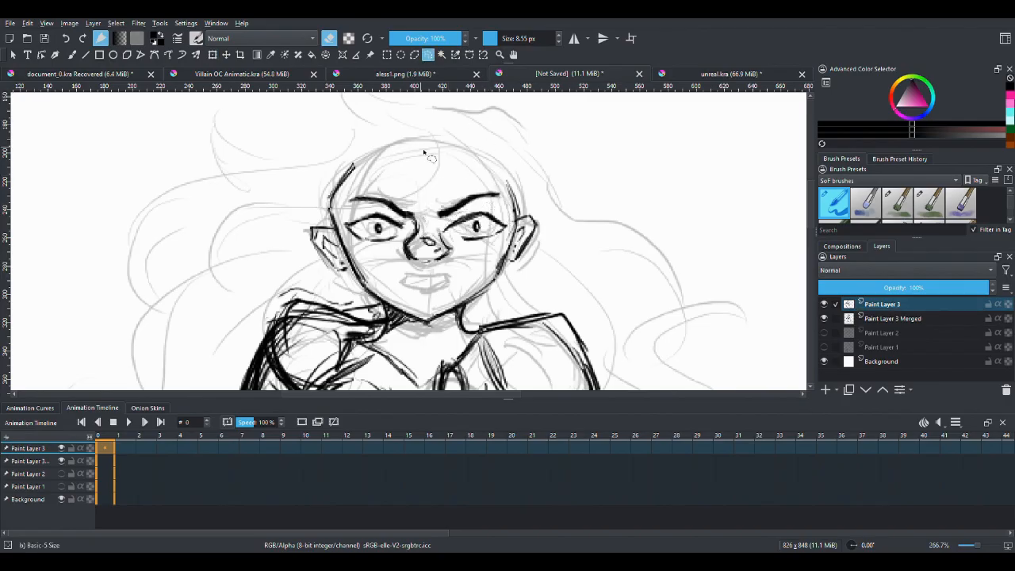
Return to the brush without eraser mode and draw the mouth's upper lip line, corners and lower outline in black.
left_click(72, 54)
key("e")
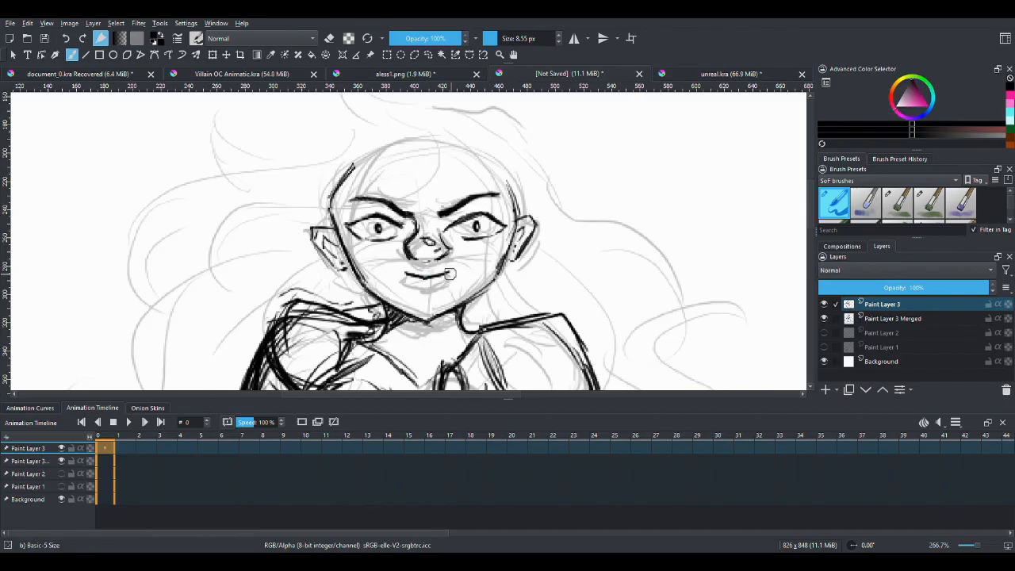
left_click_drag(449, 272, 451, 281)
left_click_drag(405, 282, 409, 291)
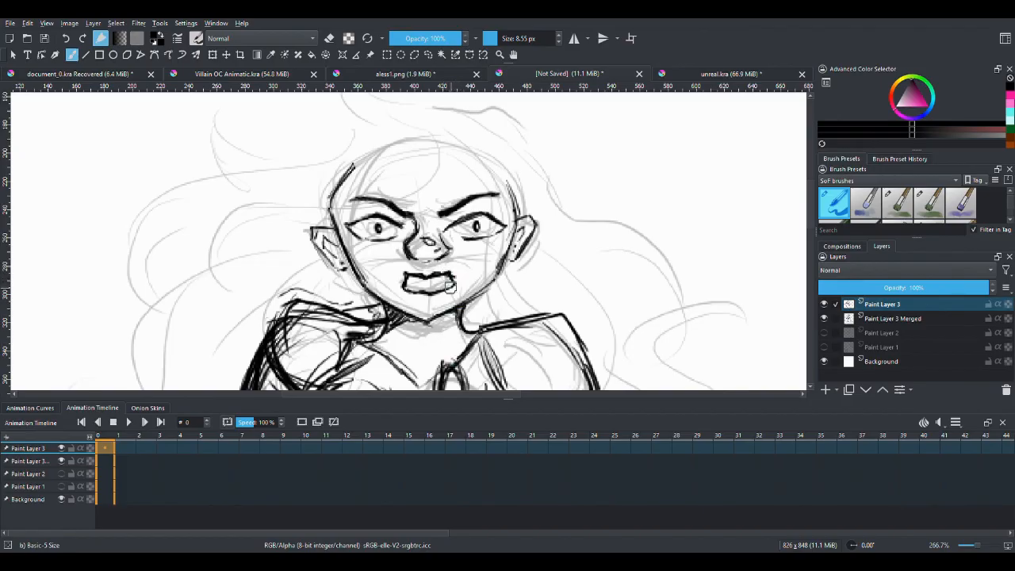
left_click_drag(455, 280, 414, 280)
Reshape the lips by alternating erasing and redrawing, thickening the outline and adding teeth inside the open mouth.
left_click(329, 38)
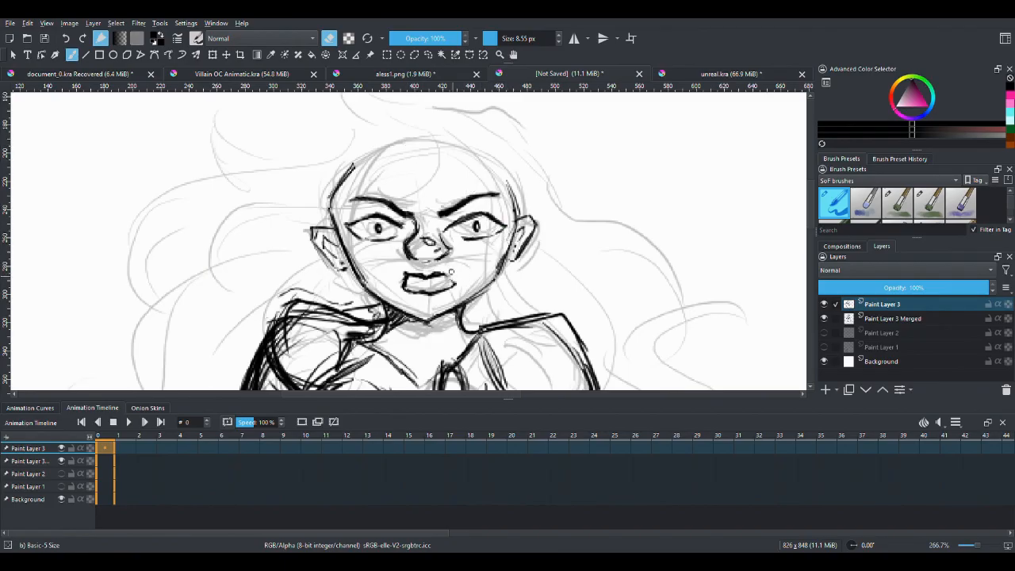
left_click(329, 38)
key("e")
key("e")
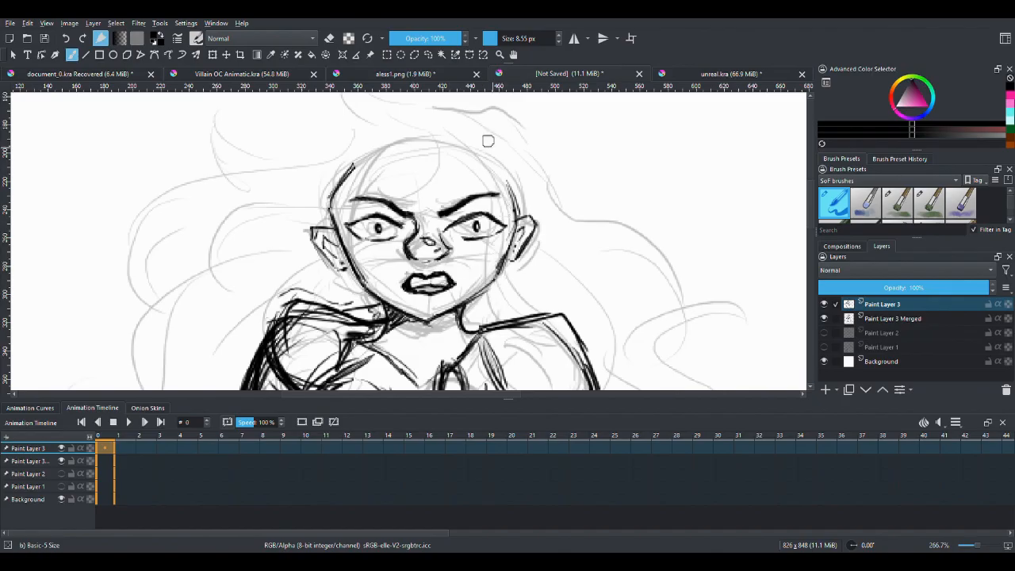
key("e")
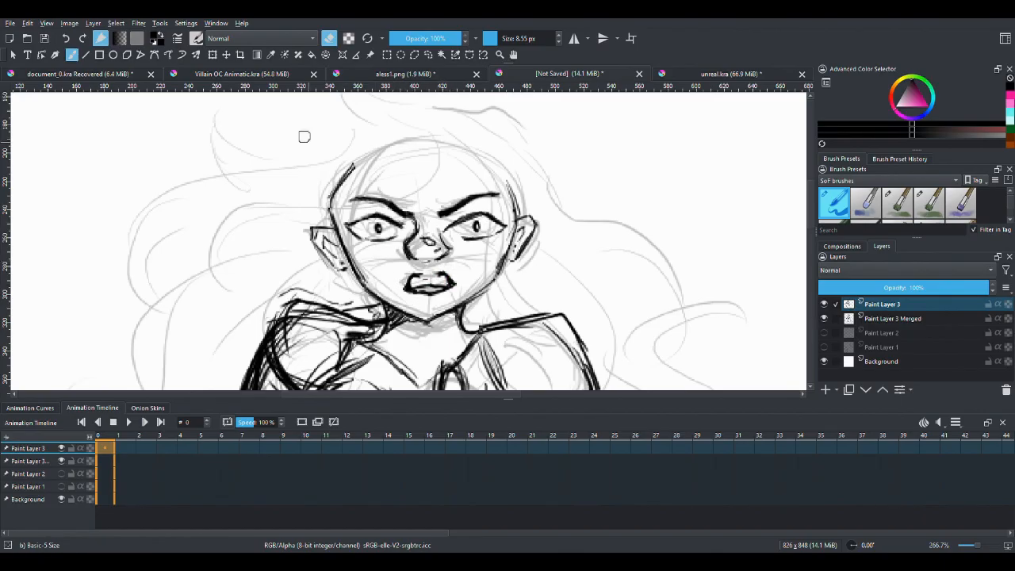
left_click(329, 42)
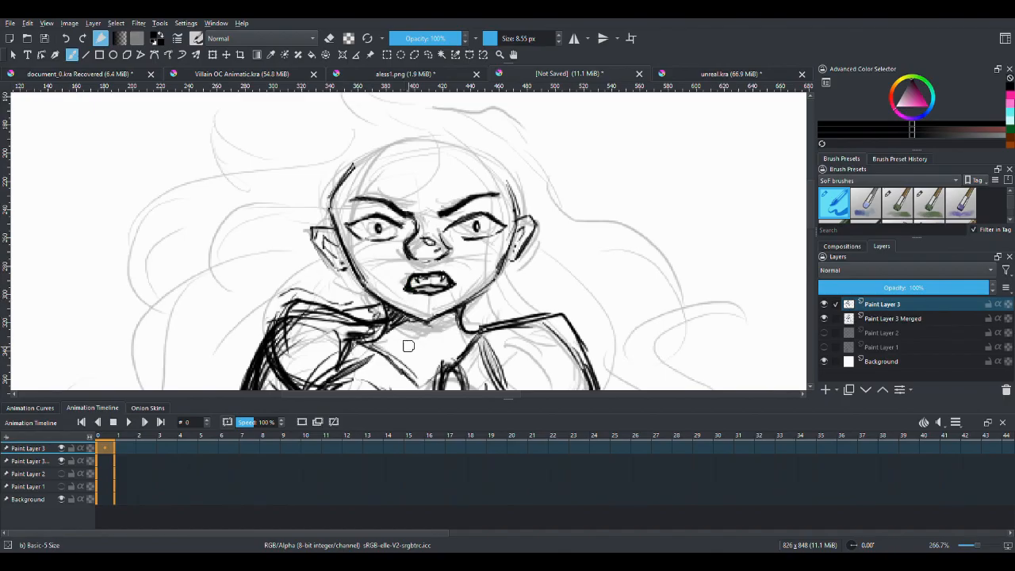
Review the whole figure sketch and examine the face with its new eyebrows and mouth.
key("ctrl+minus")
key("ctrl+minus")
key("ctrl+minus")
key("ctrl+minus")
key("ctrl+minus")
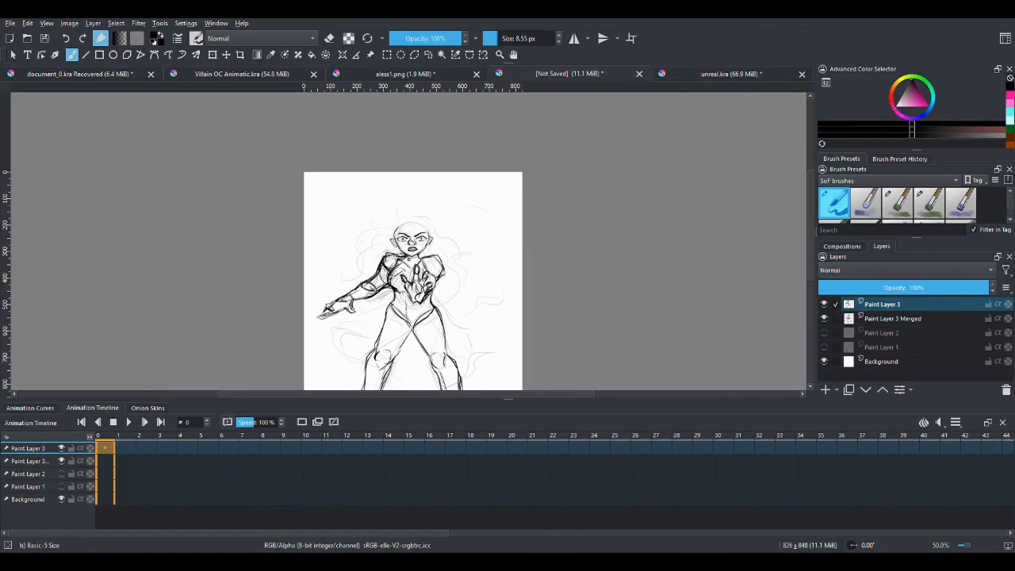
key("ctrl+plus")
key("ctrl+plus")
key("ctrl+plus")
key("ctrl+plus")
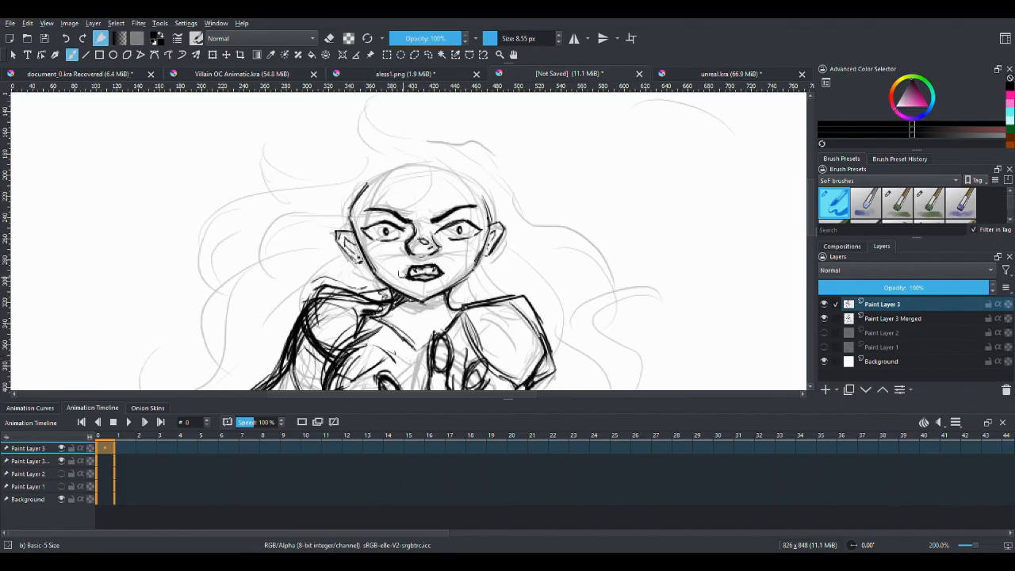
Select the mouth freehand, rotate it slightly clockwise with Transform, and clear the selection.
left_click(428, 54)
mouse_move(412, 292)
left_mouse_down()
mouse_move(406, 275)
mouse_move(428, 263)
mouse_move(451, 278)
mouse_move(446, 298)
left_mouse_up()
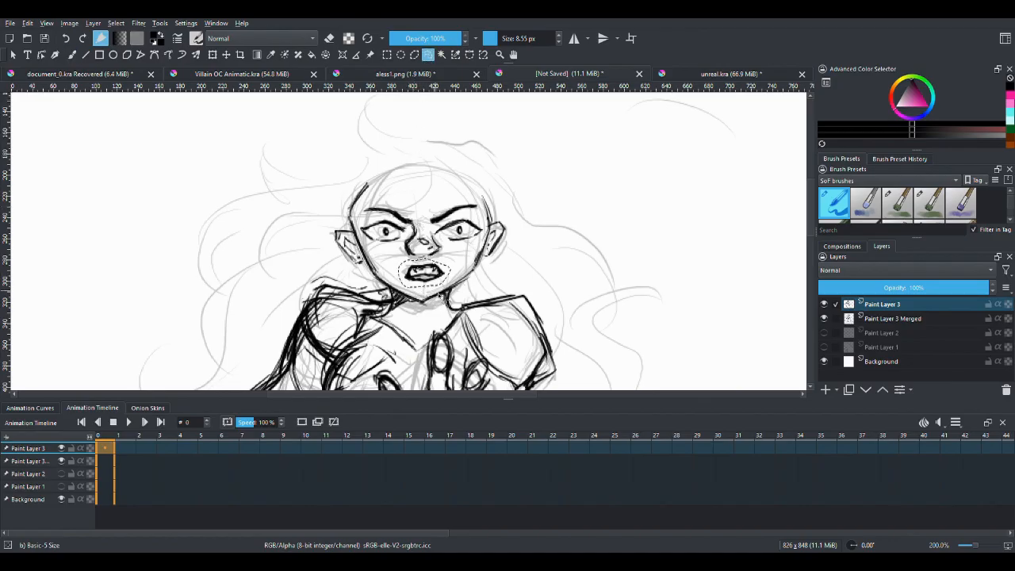
key("ctrl+t")
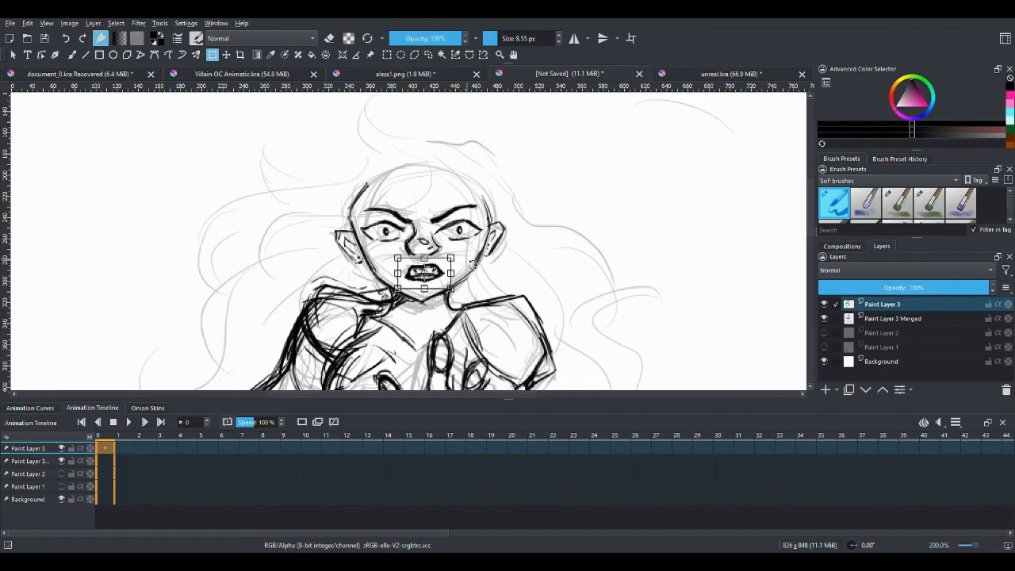
left_click_drag(474, 266, 473, 296)
key("Return")
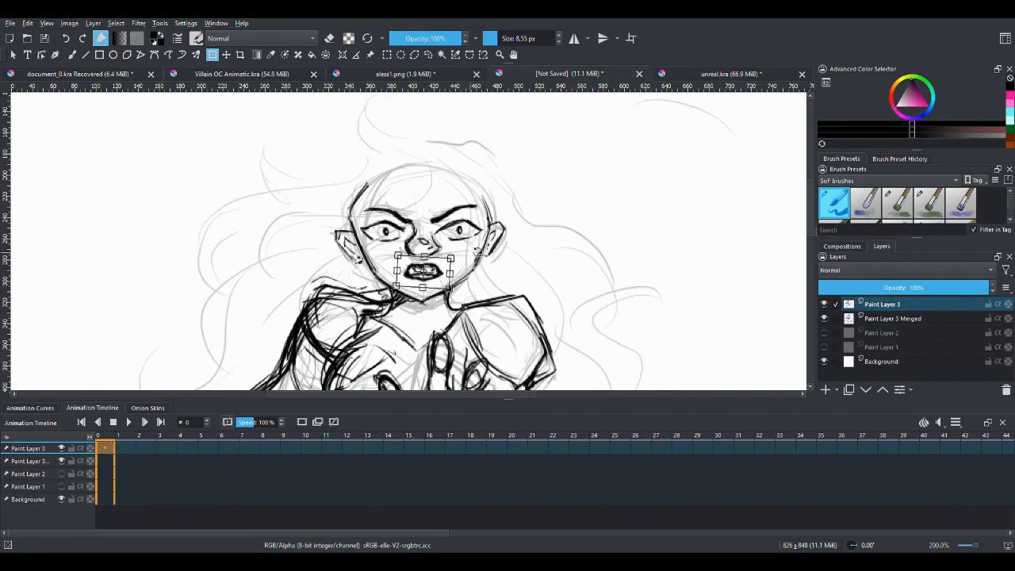
left_click(427, 54)
left_click(552, 260)
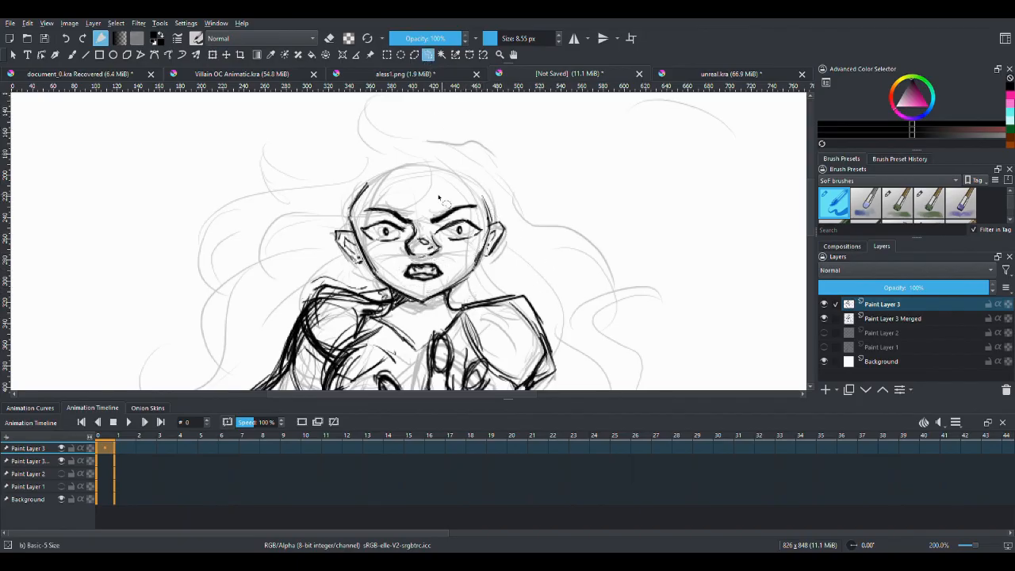
Switch back to the freehand brush and examine the whole figure sketch with the adjusted mouth.
left_click(72, 54)
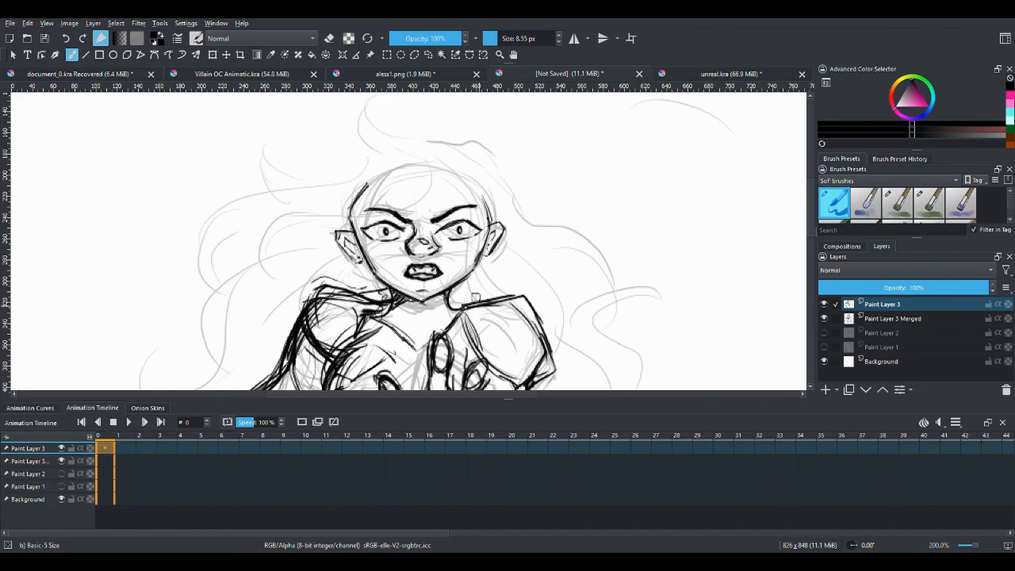
key("minus")
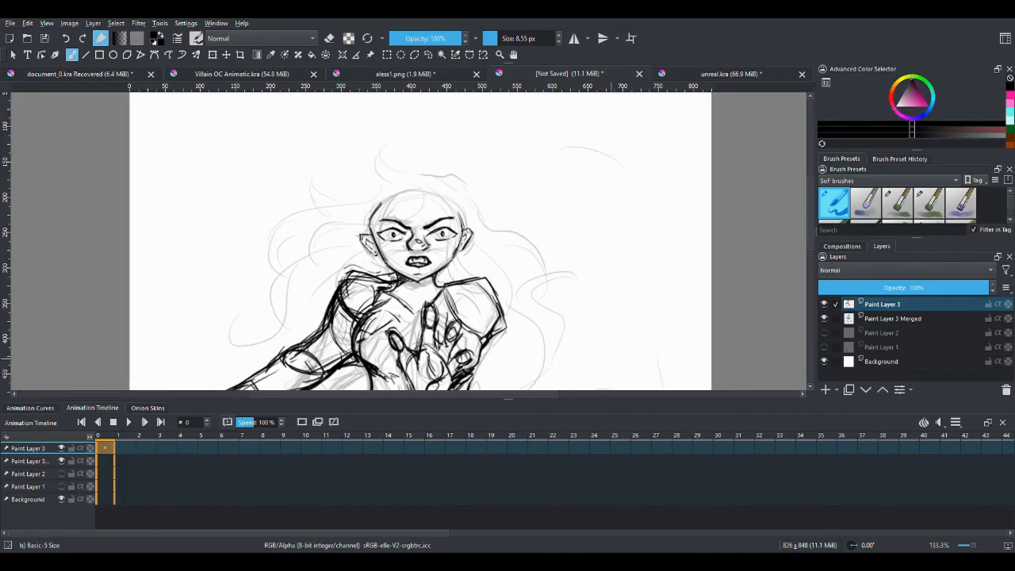
key("minus")
key("minus")
key("minus")
key("minus")
key("plus")
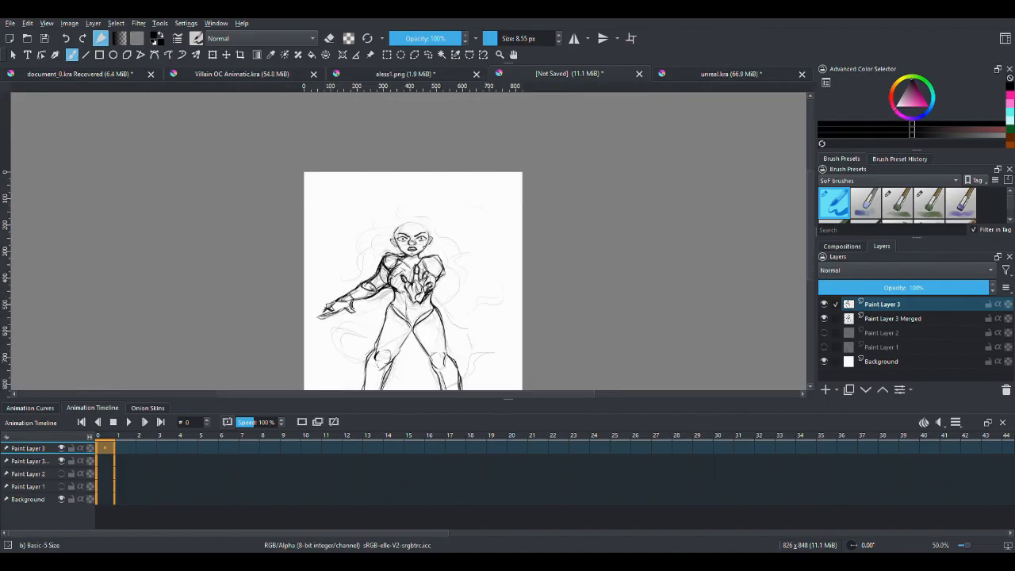
key("plus")
key("plus")
key("plus")
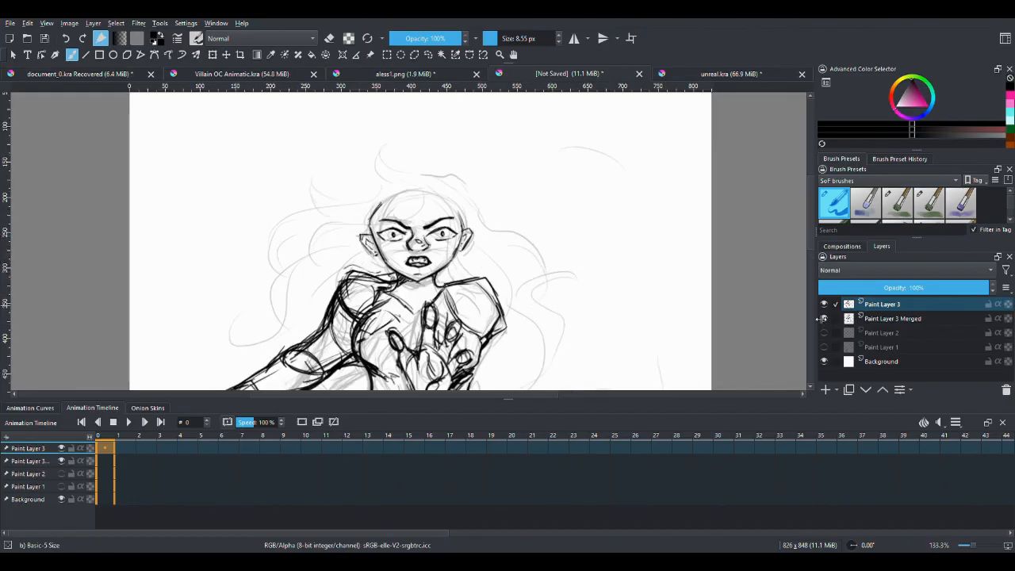
Check Paint Layer 3 by hiding and showing it, and add a new paint layer above it.
left_click(824, 304)
left_click(824, 305)
left_click(825, 390)
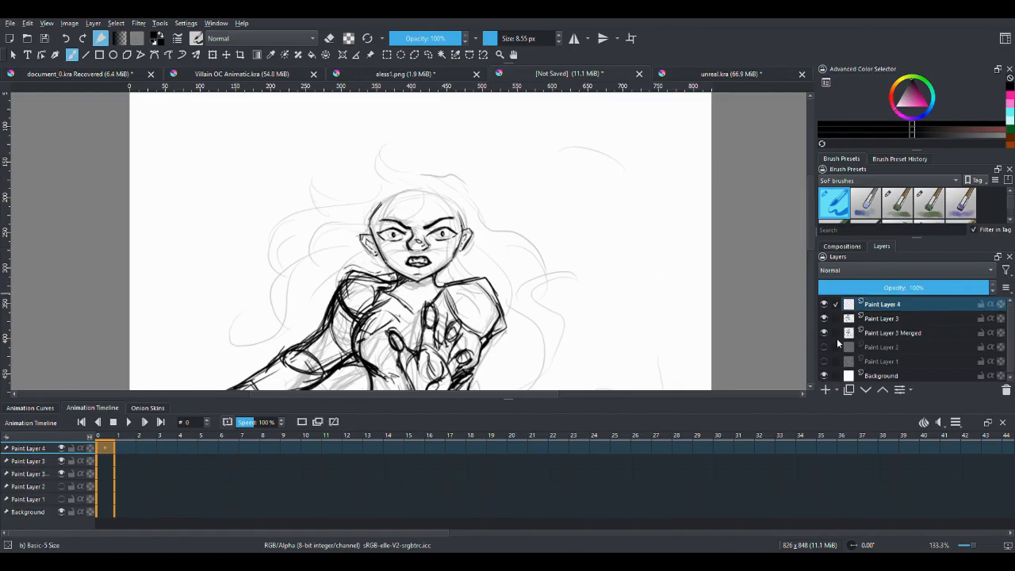
Hide the Paint Layer 3 Merged rough to examine the dark linework on its own, and show the rough again.
left_click(824, 333)
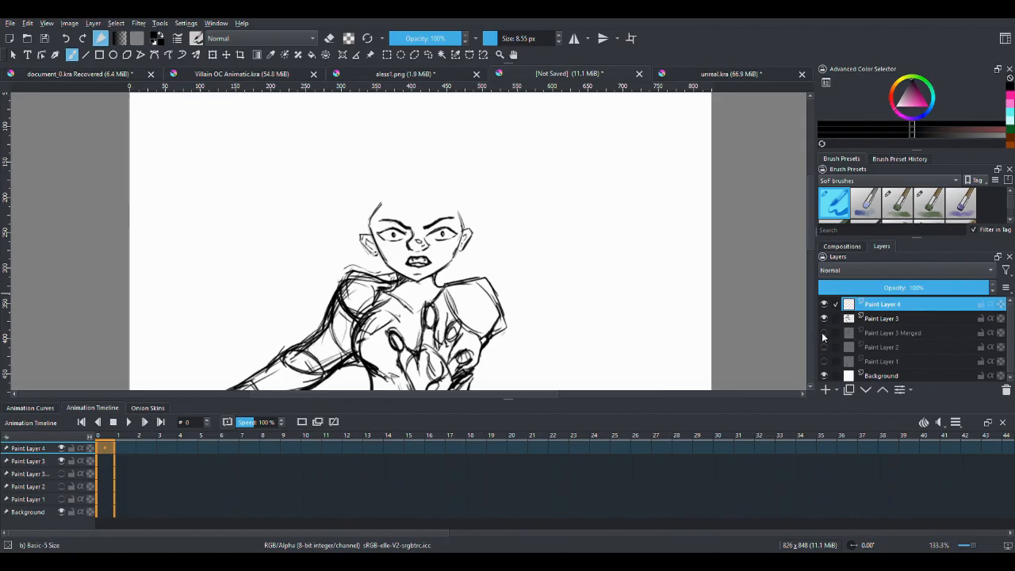
key("minus")
key("minus")
key("minus")
key("minus")
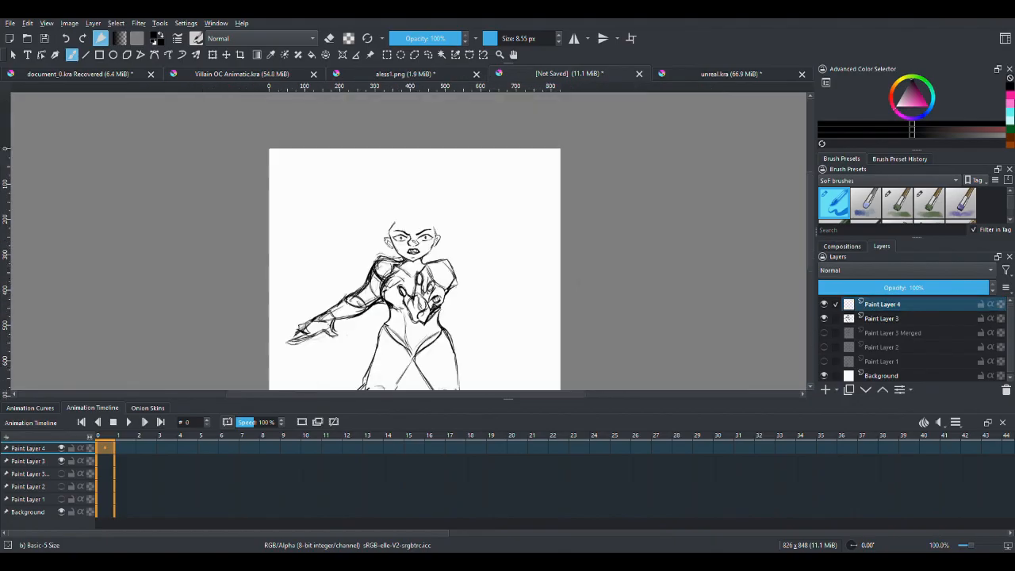
key("plus")
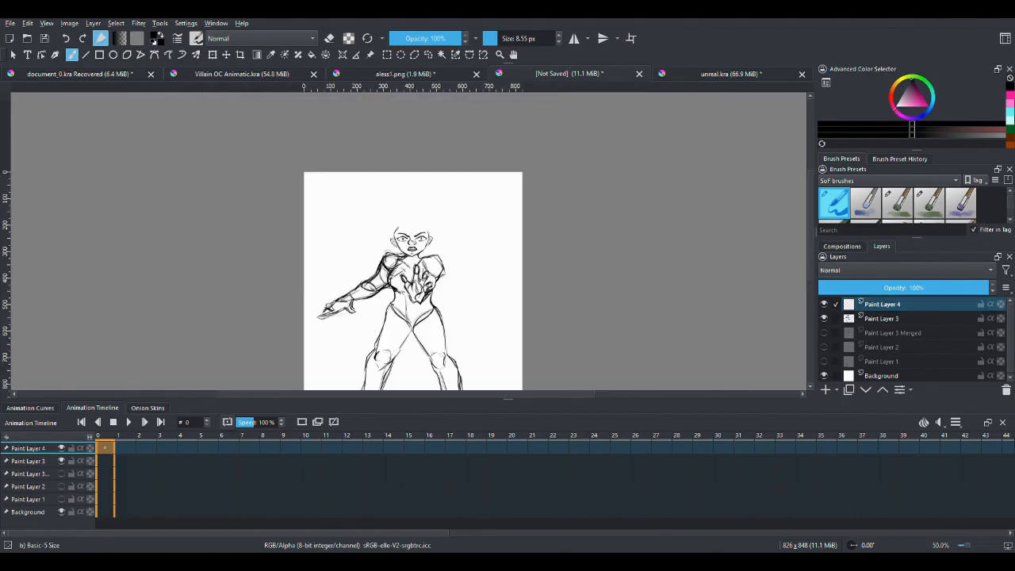
key("plus")
key("plus")
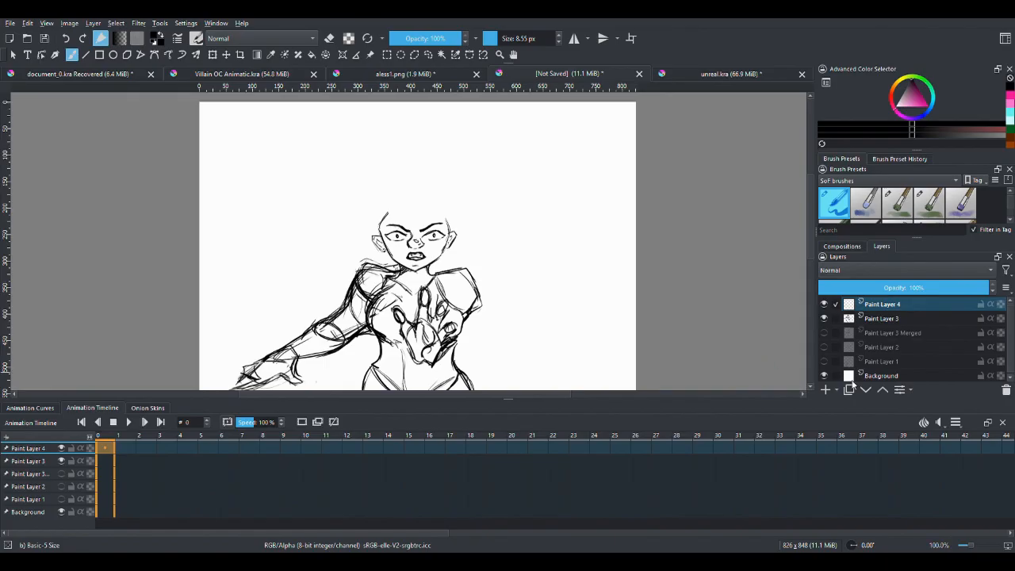
left_click(825, 333)
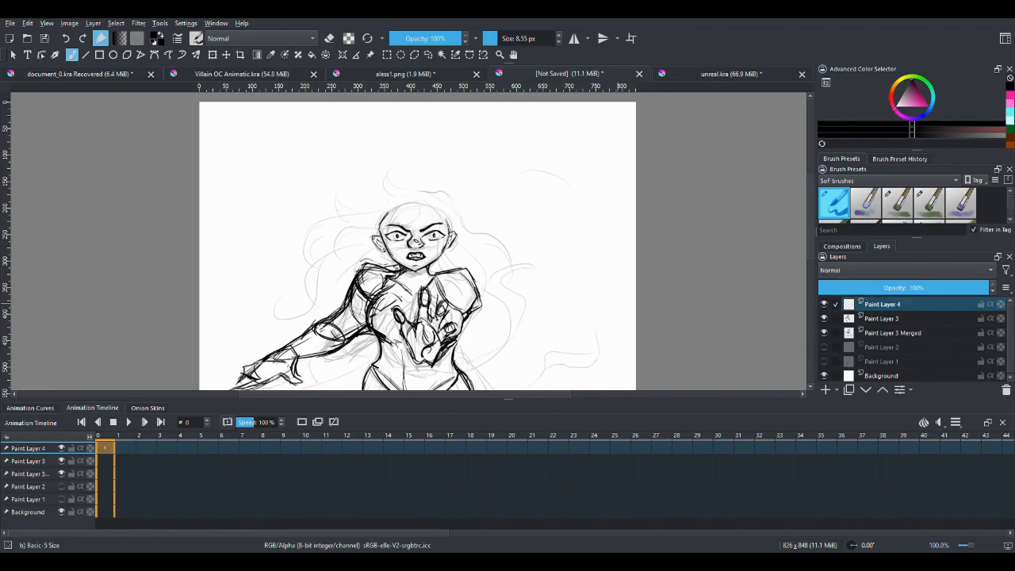
Draw a curved black hair lock sweeping from the top of the head down across the forehead.
key("plus")
key("plus")
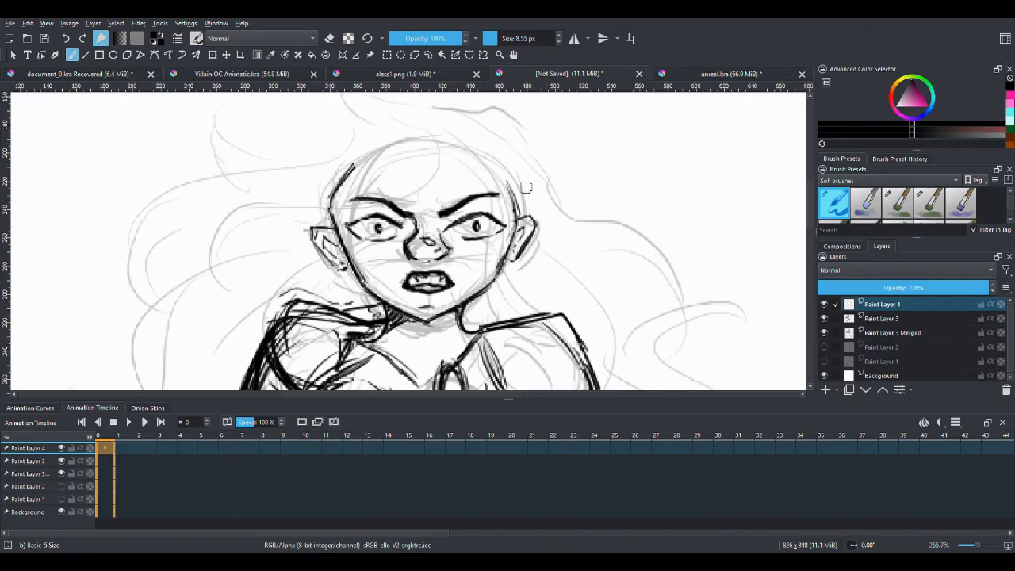
mouse_move(433, 131)
left_mouse_down()
mouse_move(444, 161)
mouse_move(429, 180)
mouse_move(440, 147)
mouse_move(428, 185)
left_mouse_up()
mouse_move(440, 137)
left_mouse_down()
mouse_move(445, 165)
mouse_move(424, 133)
left_mouse_up()
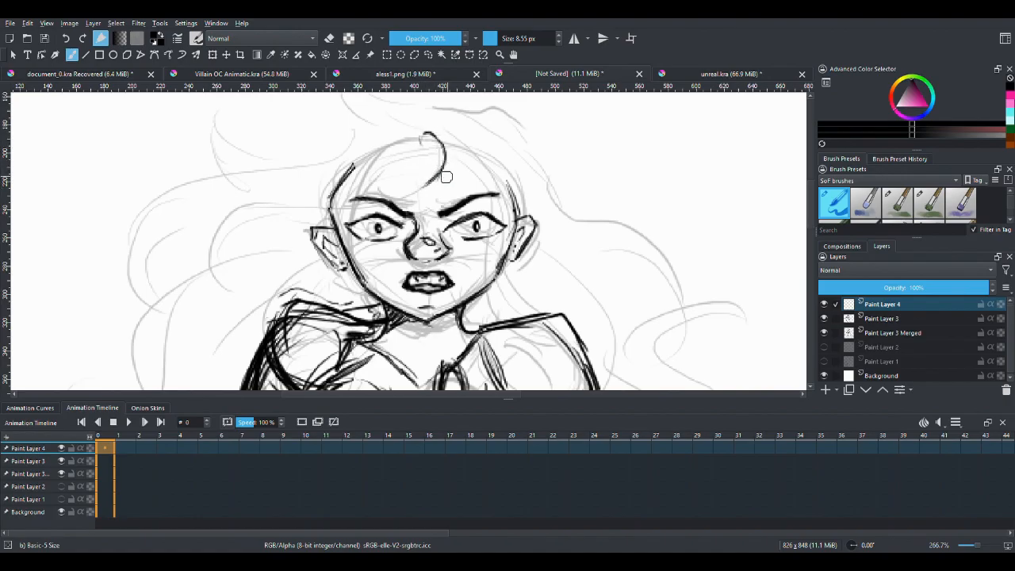
left_click_drag(432, 184, 396, 202)
Draw a curled strand left of the face and a long strand running down the right cheek to a curl below the shoulder.
key("minus")
key("minus")
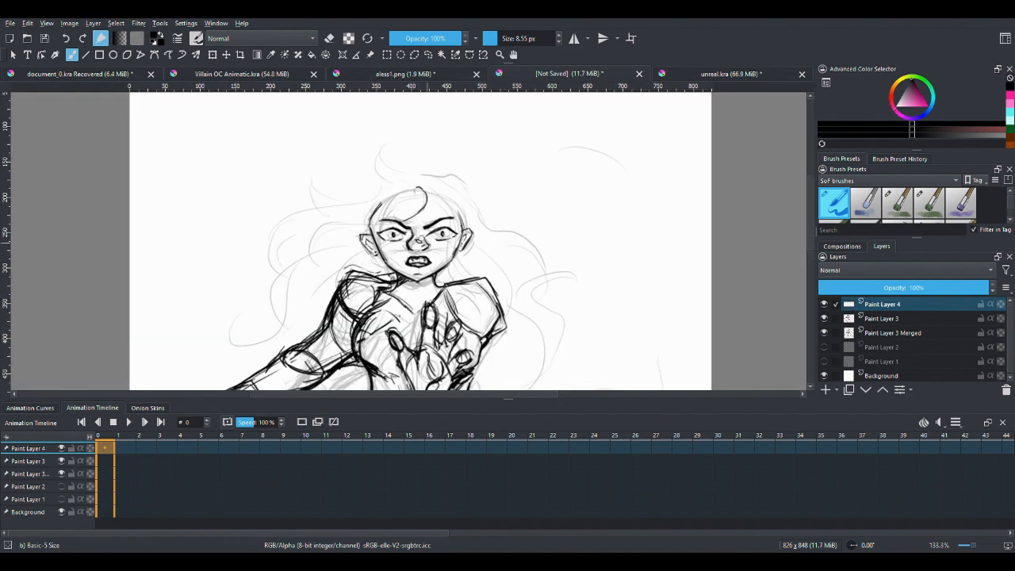
mouse_move(321, 235)
left_mouse_down()
mouse_move(314, 262)
mouse_move(351, 227)
mouse_move(392, 226)
left_mouse_up()
mouse_move(414, 194)
left_mouse_down()
mouse_move(371, 221)
mouse_move(397, 212)
mouse_move(332, 224)
mouse_move(359, 224)
mouse_move(307, 252)
left_mouse_up()
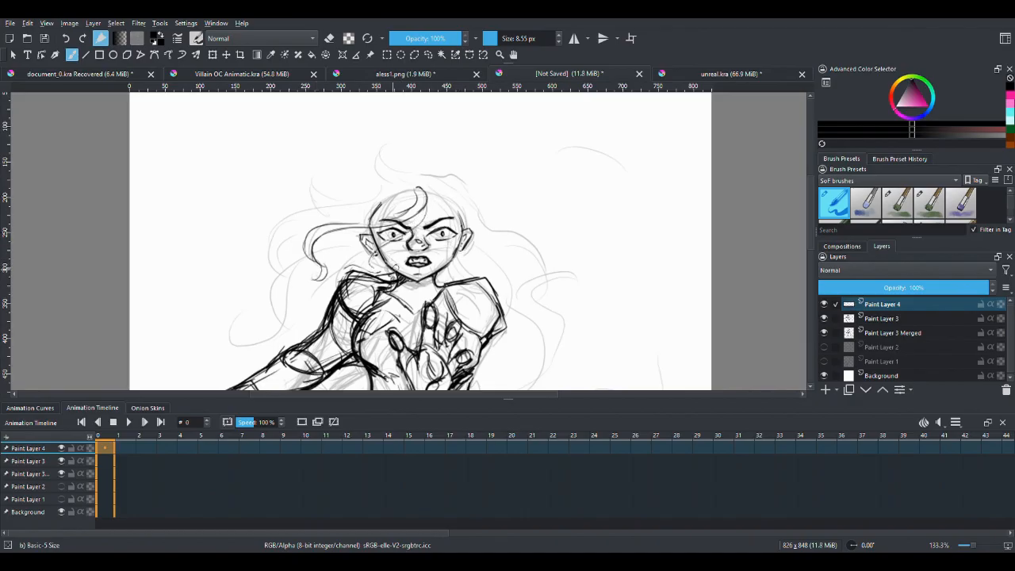
mouse_move(376, 258)
left_mouse_down()
mouse_move(379, 267)
mouse_move(425, 220)
left_mouse_up()
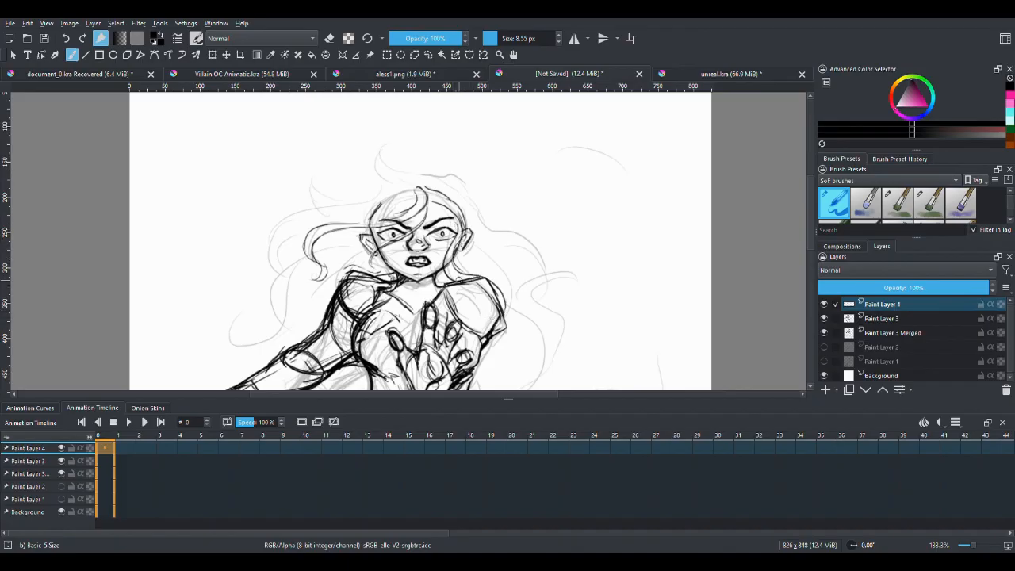
mouse_move(474, 282)
left_mouse_down()
mouse_move(526, 346)
mouse_move(524, 369)
left_mouse_up()
Draw a small curl above the crown and a long wavy lock blowing out to the upper left.
left_click_drag(386, 169, 418, 174)
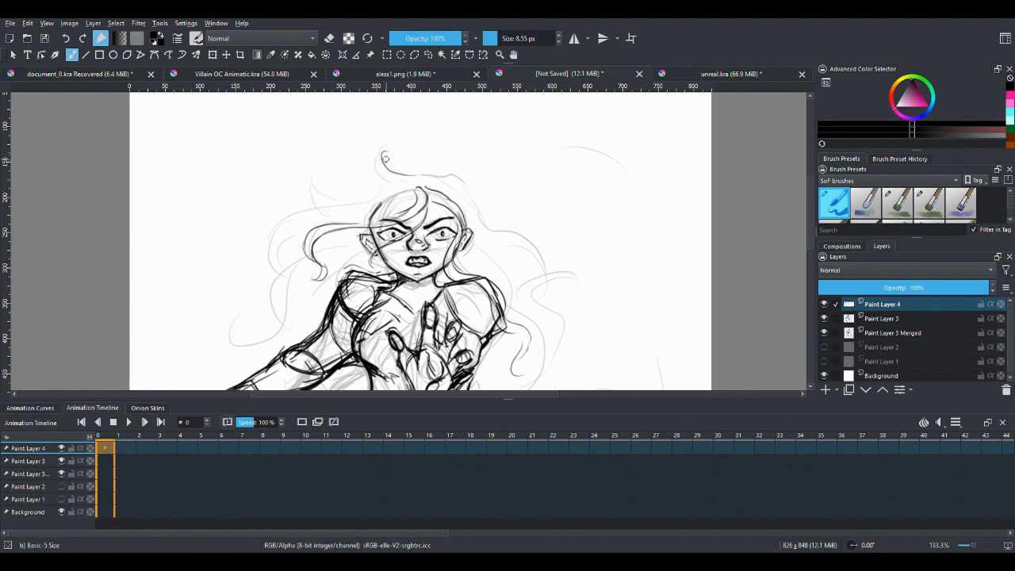
left_click_drag(385, 151, 416, 173)
mouse_move(402, 178)
left_mouse_down()
mouse_move(367, 192)
mouse_move(268, 174)
mouse_move(291, 180)
mouse_move(274, 173)
mouse_move(283, 169)
mouse_move(279, 186)
mouse_move(304, 196)
mouse_move(329, 181)
mouse_move(370, 188)
left_mouse_up()
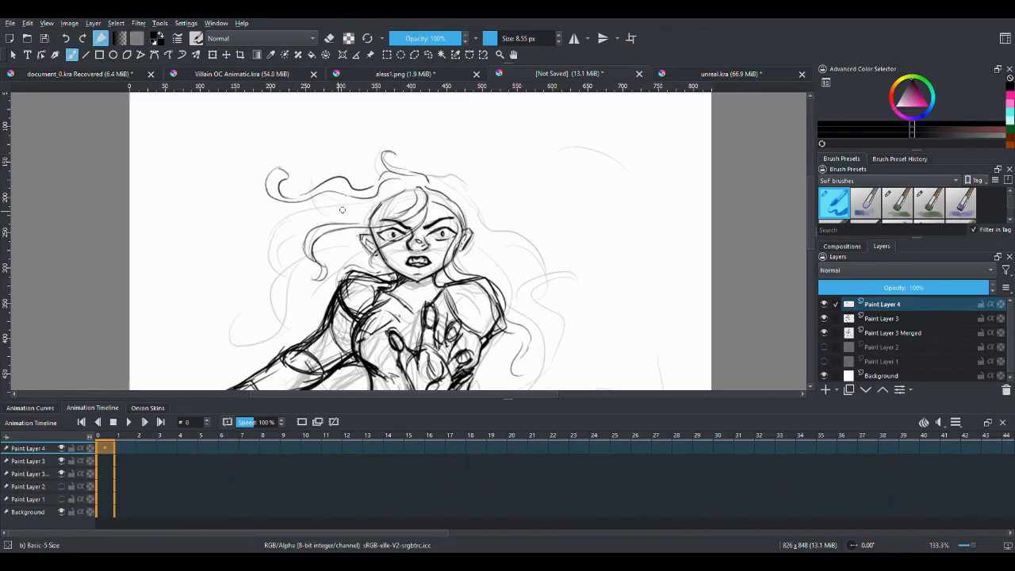
Draw the wide wavy lock left of the head with its inner line, undoing the stray strand beneath it.
mouse_move(347, 203)
left_mouse_down()
mouse_move(252, 235)
mouse_move(278, 236)
mouse_move(249, 235)
mouse_move(278, 286)
left_mouse_up()
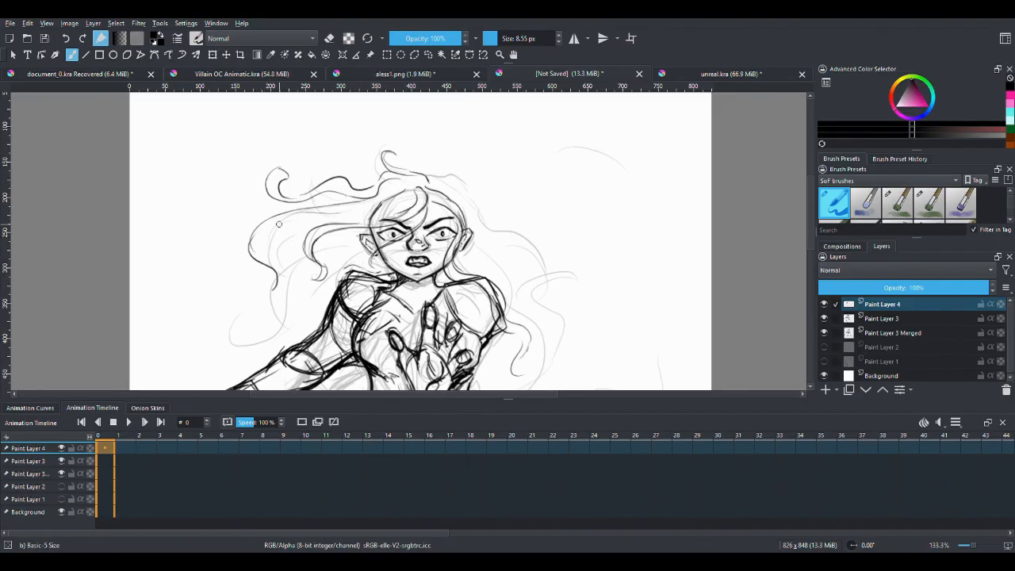
mouse_move(279, 222)
left_mouse_down()
mouse_move(260, 242)
mouse_move(287, 275)
mouse_move(264, 288)
left_mouse_up()
left_click_drag(304, 221, 289, 317)
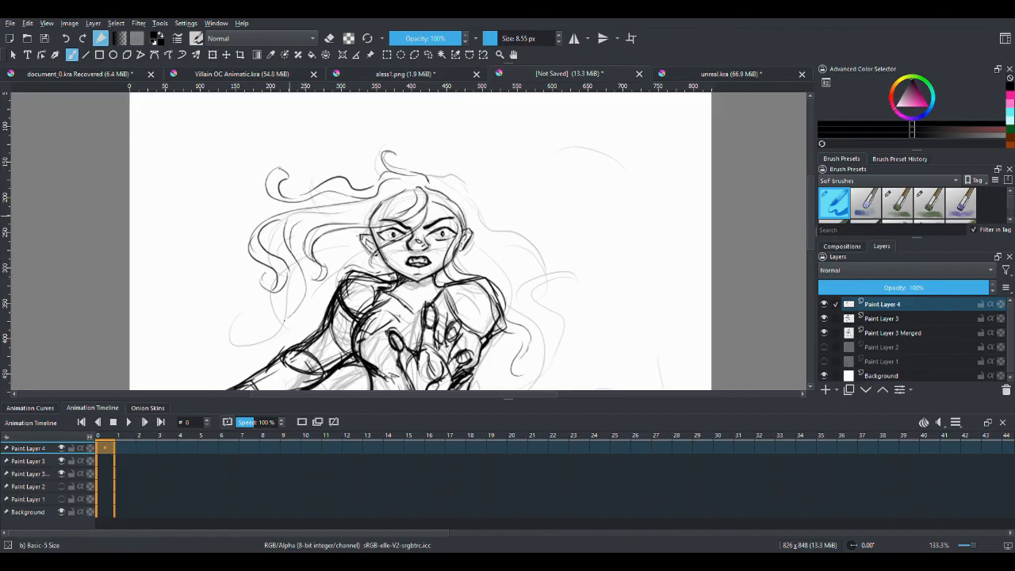
left_click(66, 38)
left_click_drag(291, 216, 367, 211)
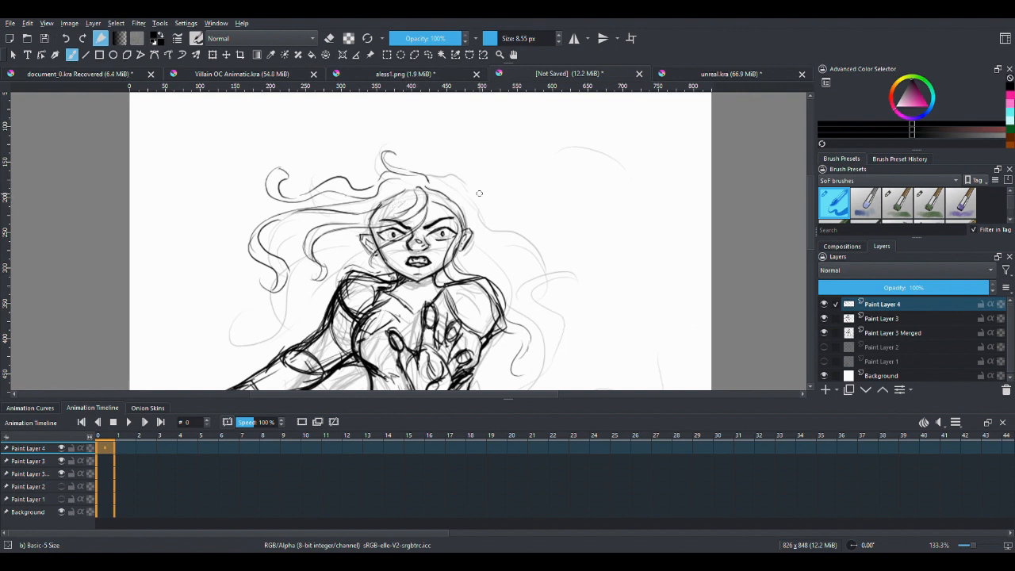
Outline the hair from the crown down the right side of the head, with strands flowing over the right shoulder.
left_click_drag(434, 181, 482, 206)
left_click_drag(468, 214, 515, 288)
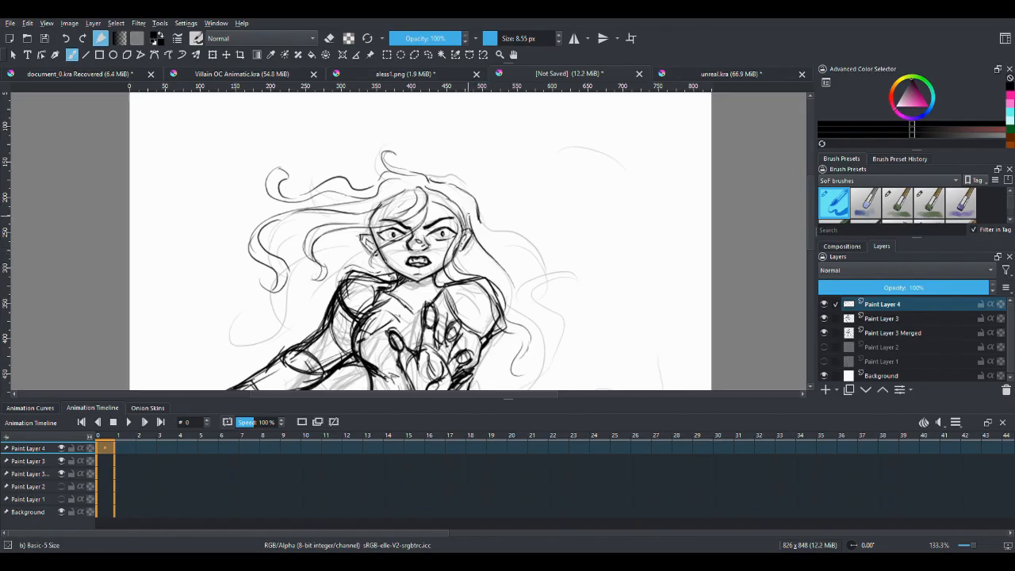
left_click_drag(468, 214, 451, 194)
mouse_move(477, 252)
left_mouse_down()
mouse_move(506, 299)
mouse_move(511, 281)
mouse_move(508, 314)
left_mouse_up()
mouse_move(489, 242)
left_mouse_down()
mouse_move(533, 255)
mouse_move(546, 278)
left_mouse_up()
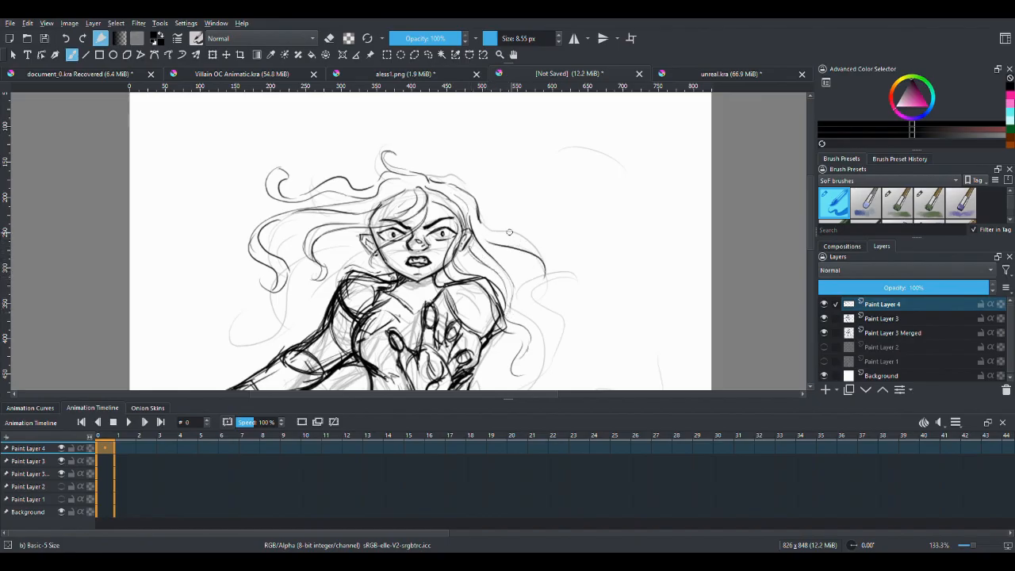
Undo the misplaced outer strand on the right and redraw it as a wavy lock with a curled tip.
left_click_drag(495, 234, 539, 256)
left_click(67, 39)
mouse_move(499, 237)
left_mouse_down()
mouse_move(540, 245)
mouse_move(545, 267)
left_mouse_up()
left_click_drag(555, 280, 562, 277)
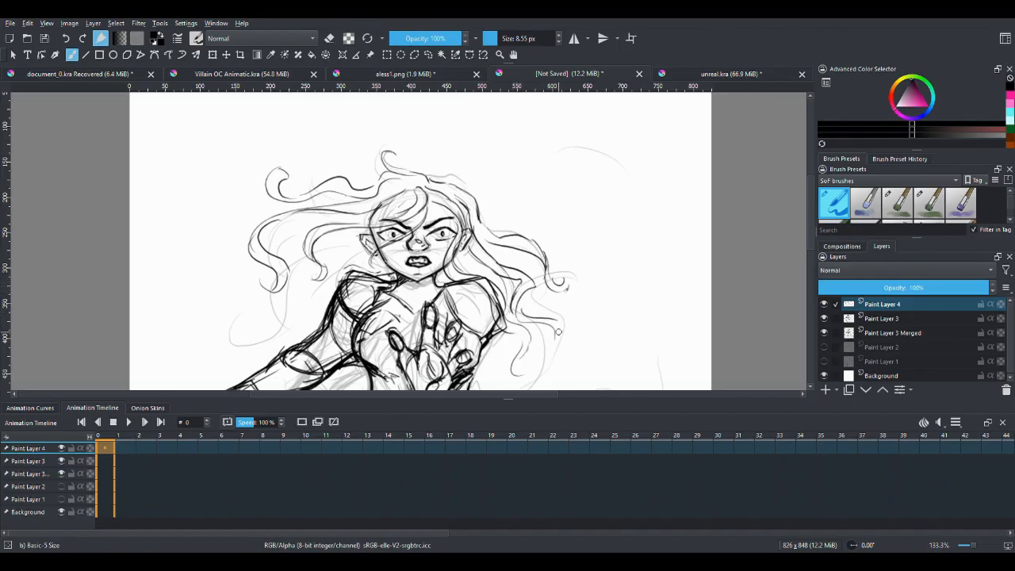
Clean up strands right of the face with the Eraser Circle preset and return to the Basic-5 Size brush.
key("1")
key("minus")
key("minus")
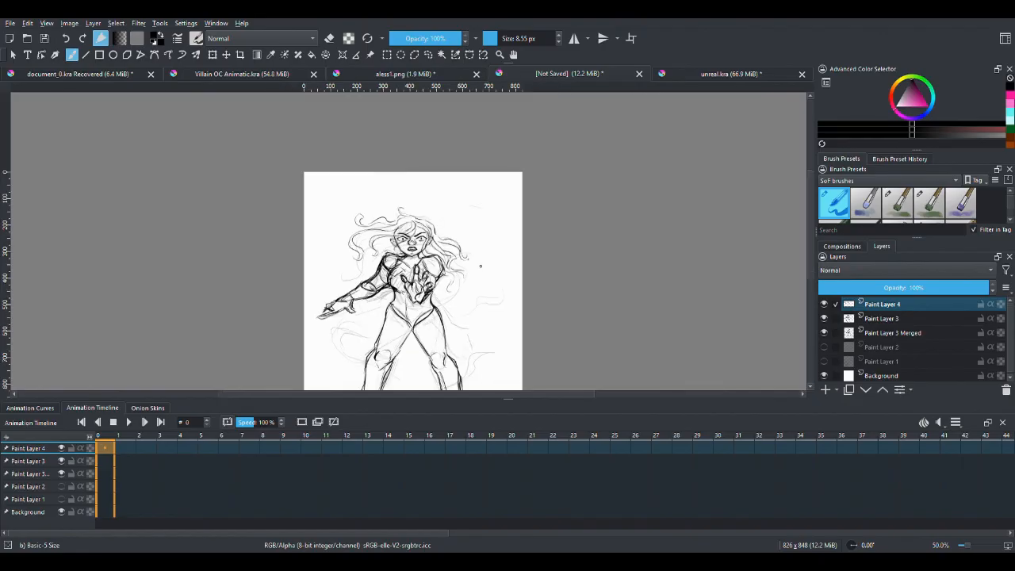
key("plus")
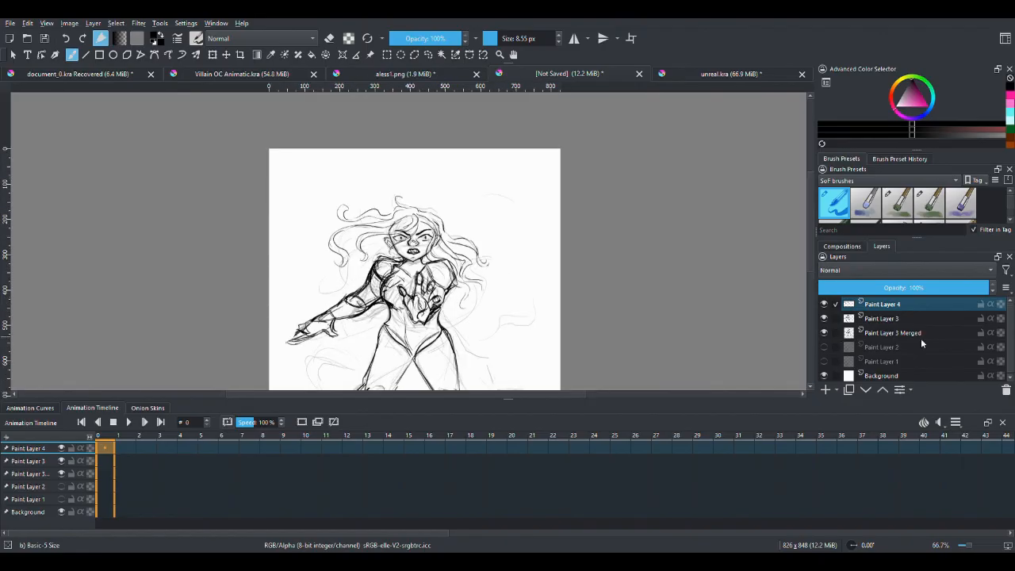
scroll(1006, 204, "down", 1)
left_click(834, 202)
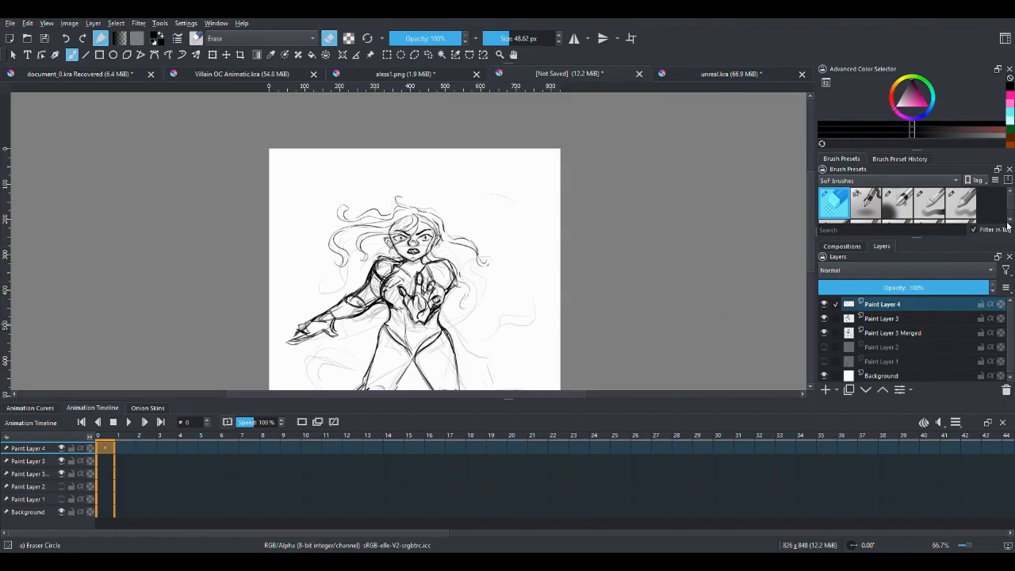
scroll(1007, 225, "up", 1)
left_click(833, 202)
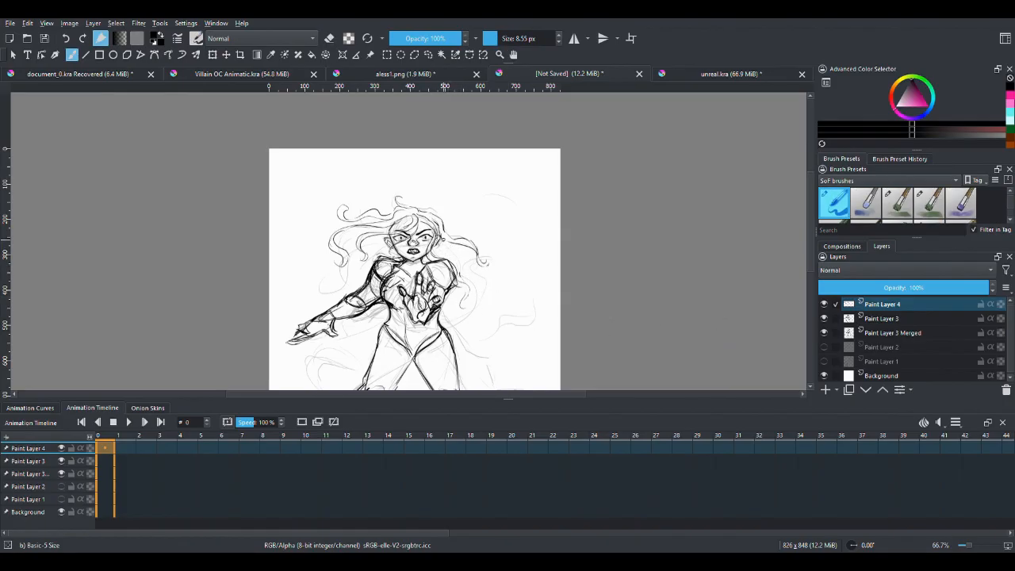
Redraw the right-hand strands with a lower curled lock, and add curled locks behind the left shoulder.
left_click_drag(442, 239, 466, 258)
key("1")
key("plus")
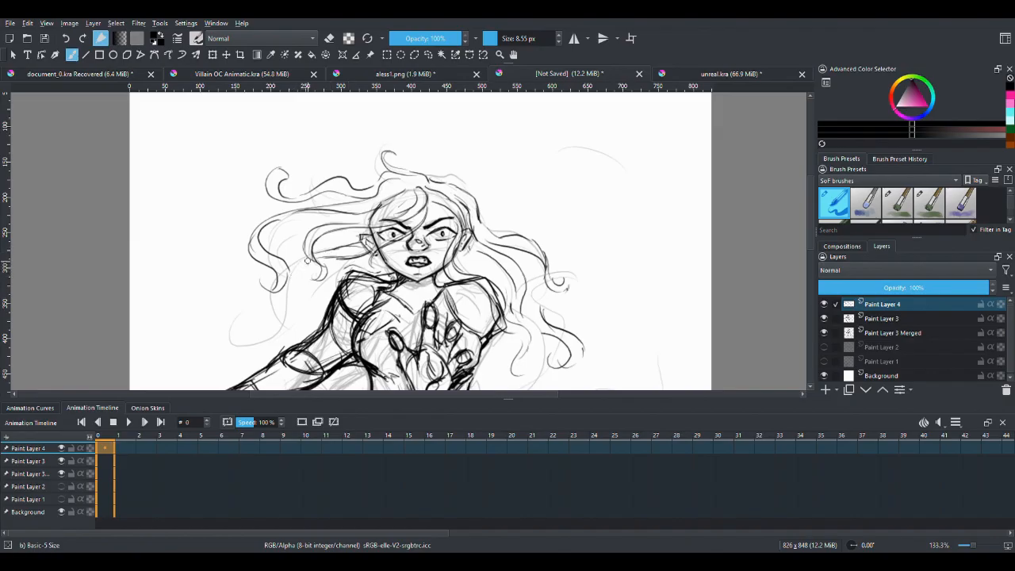
mouse_move(305, 261)
left_mouse_down()
mouse_move(290, 322)
mouse_move(262, 337)
mouse_move(231, 330)
mouse_move(234, 348)
mouse_move(240, 317)
mouse_move(222, 318)
mouse_move(245, 319)
mouse_move(245, 344)
mouse_move(272, 325)
mouse_move(281, 298)
left_mouse_up()
mouse_move(362, 264)
left_mouse_down()
mouse_move(343, 266)
mouse_move(321, 318)
mouse_move(346, 310)
mouse_move(371, 322)
mouse_move(359, 314)
left_mouse_up()
Add a new paint layer above Paint Layer 4 and choose pink as the brush colour.
key("minus")
key("minus")
key("minus")
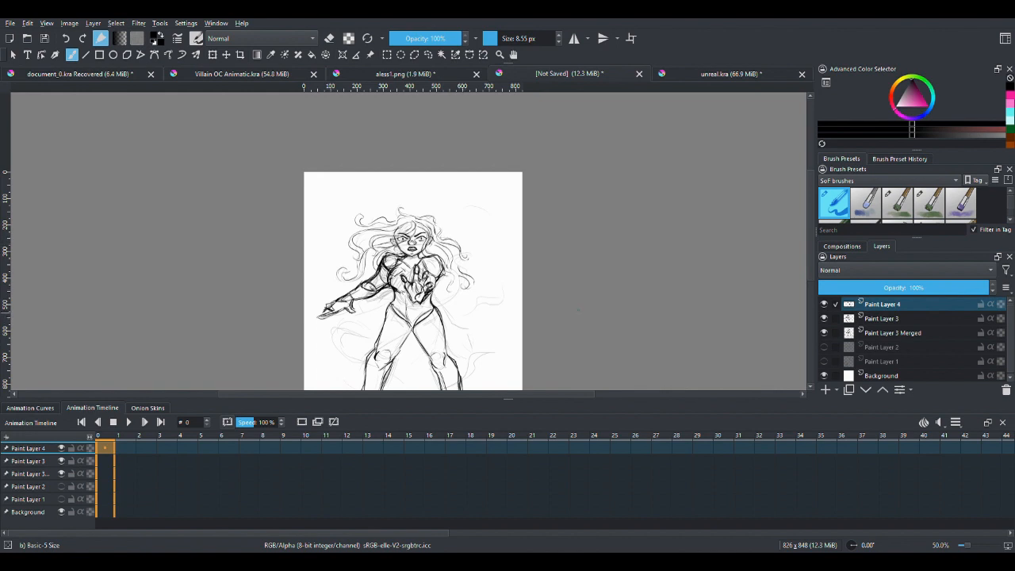
key("ctrl+plus")
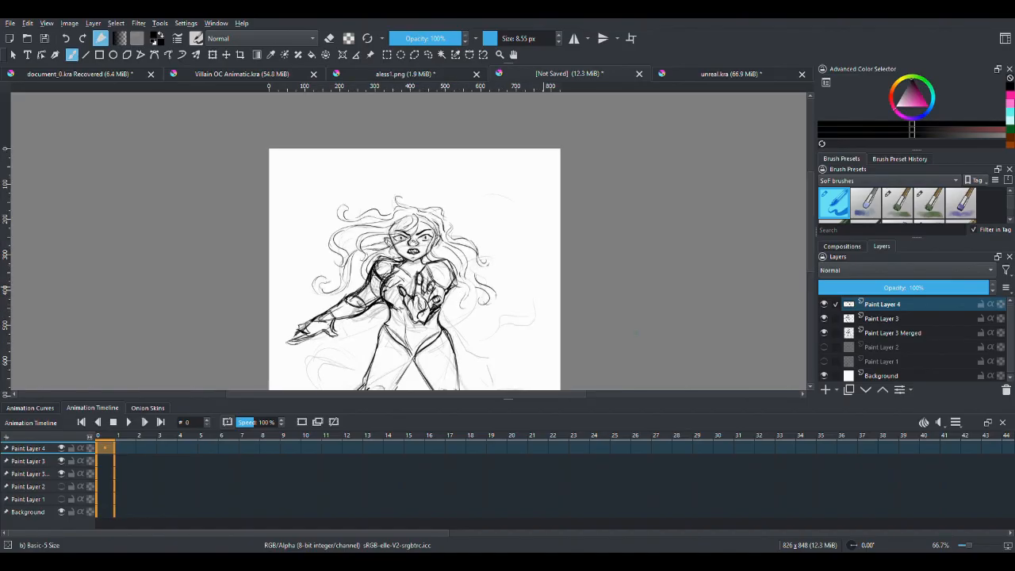
left_click(825, 390)
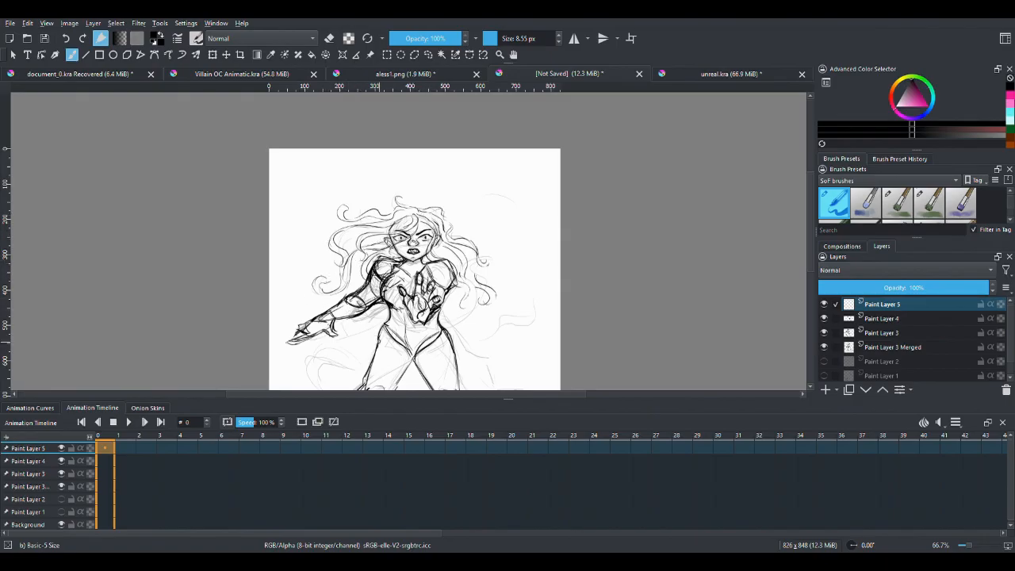
left_click(1010, 97)
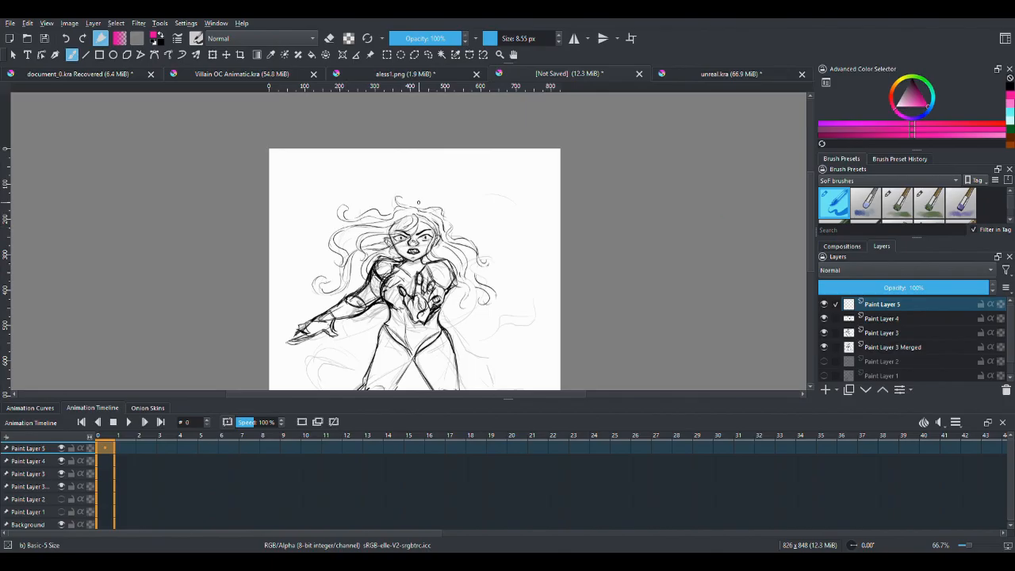
Draw pink guide lines with arrowheads over both sides of the hair to show its overall shape and flow.
mouse_move(399, 211)
left_mouse_down()
mouse_move(308, 232)
mouse_move(345, 273)
left_mouse_up()
mouse_move(343, 270)
left_mouse_down()
mouse_move(283, 301)
mouse_move(301, 287)
left_mouse_up()
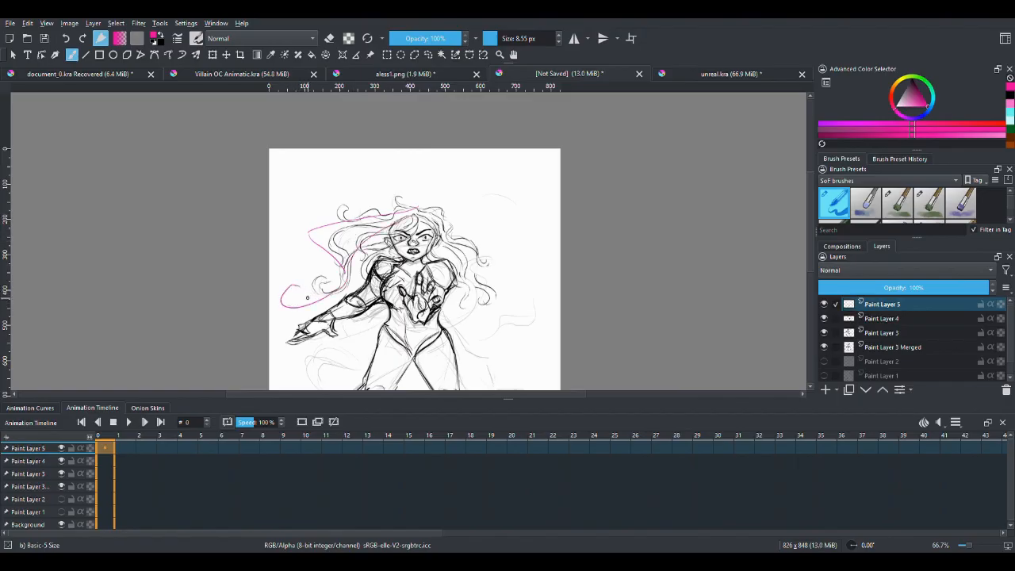
left_click_drag(284, 304, 297, 315)
left_click_drag(453, 249, 515, 322)
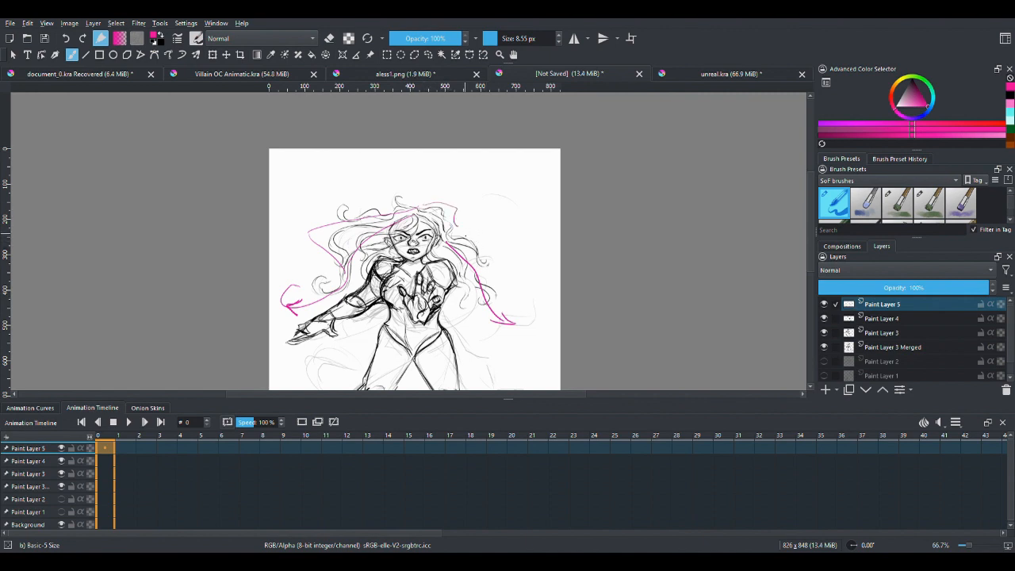
left_click_drag(464, 235, 497, 246)
left_click_drag(475, 259, 505, 269)
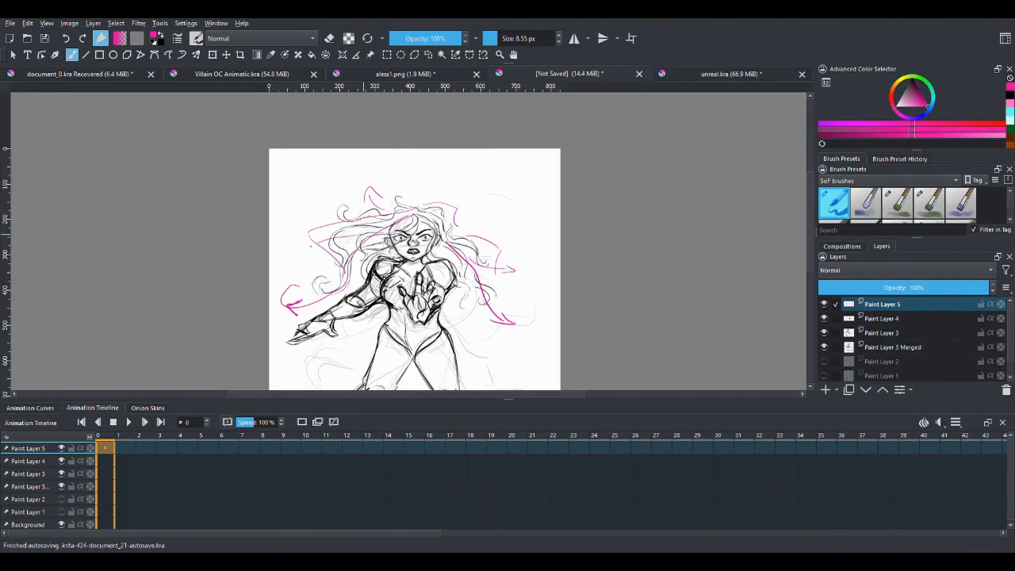
Finish the pink arrowhead beside the hair and circle both lower arrow ends and the upper chest in pink.
left_click_drag(295, 252, 312, 252)
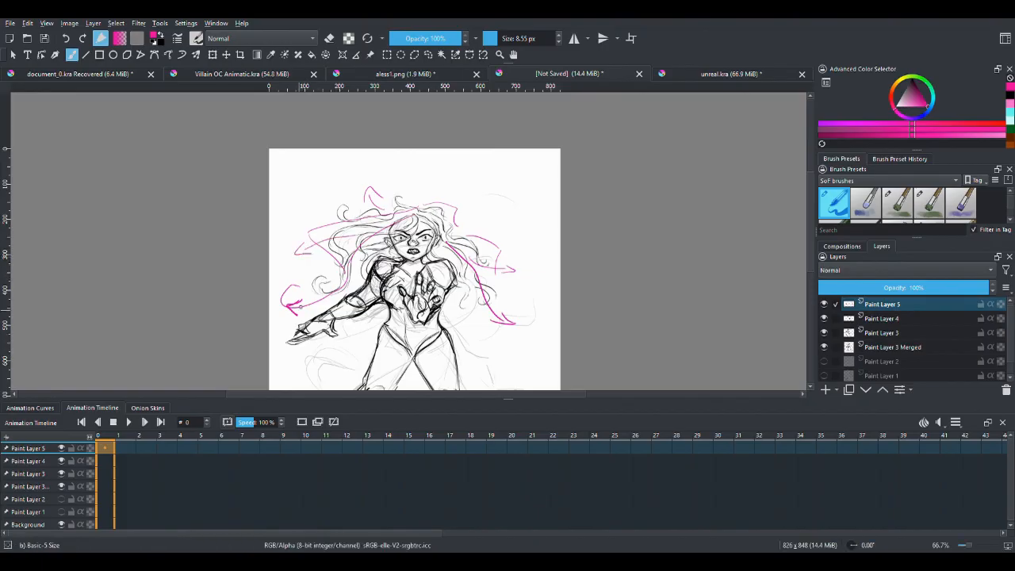
mouse_move(310, 305)
left_mouse_down()
mouse_move(281, 301)
mouse_move(306, 321)
left_mouse_up()
mouse_move(513, 304)
left_mouse_down()
mouse_move(530, 325)
mouse_move(511, 300)
left_mouse_up()
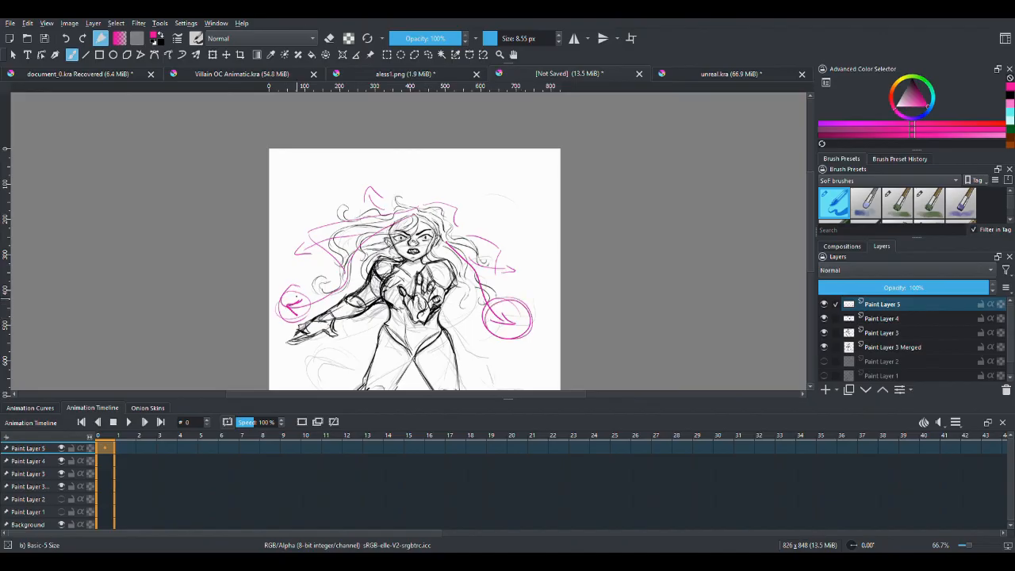
mouse_move(295, 292)
left_mouse_down()
mouse_move(315, 300)
mouse_move(288, 285)
left_mouse_up()
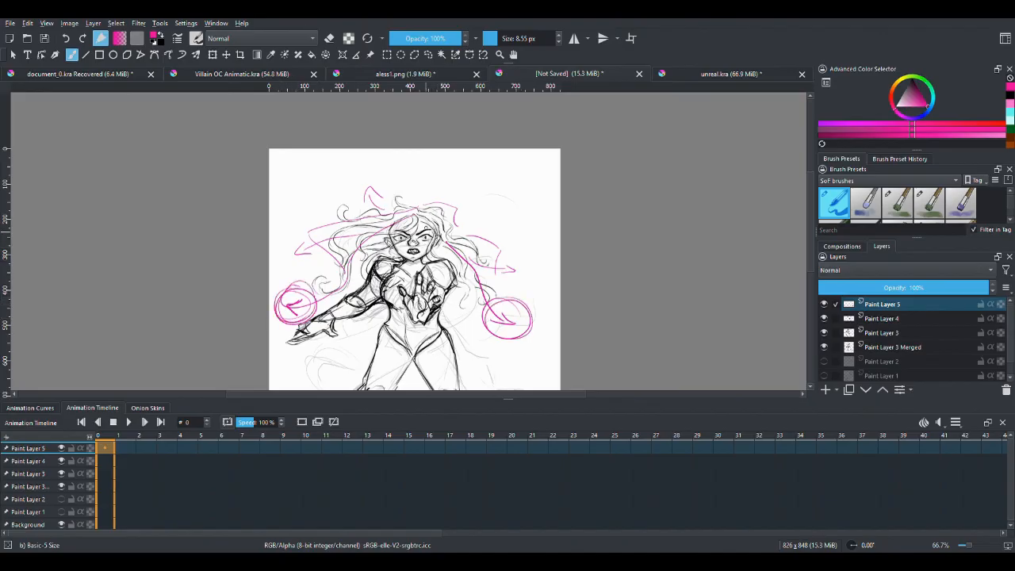
mouse_move(425, 222)
left_mouse_down()
mouse_move(435, 260)
mouse_move(417, 283)
mouse_move(437, 283)
mouse_move(423, 286)
left_mouse_up()
key("minus")
key("minus")
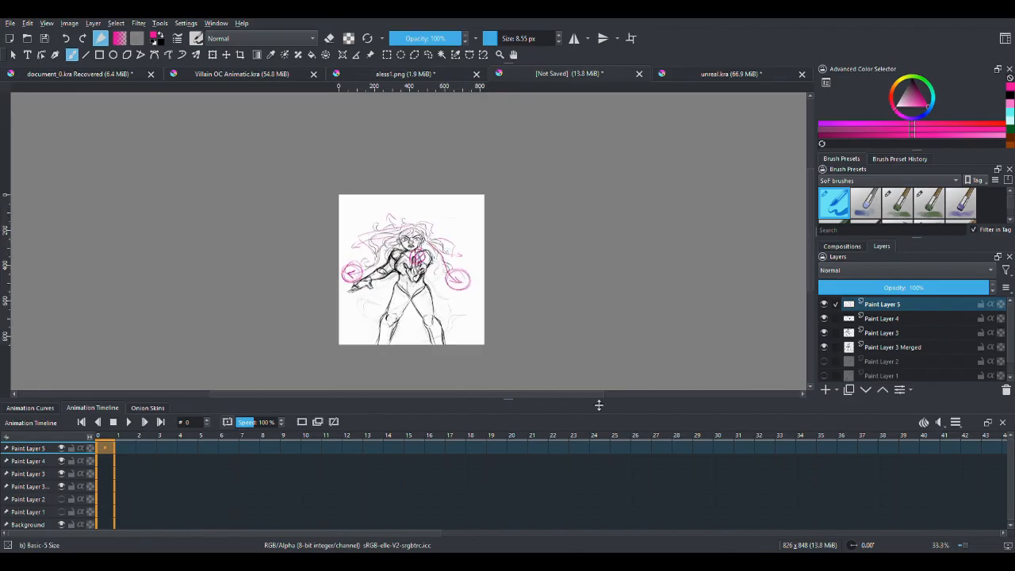
key("plus")
key("plus")
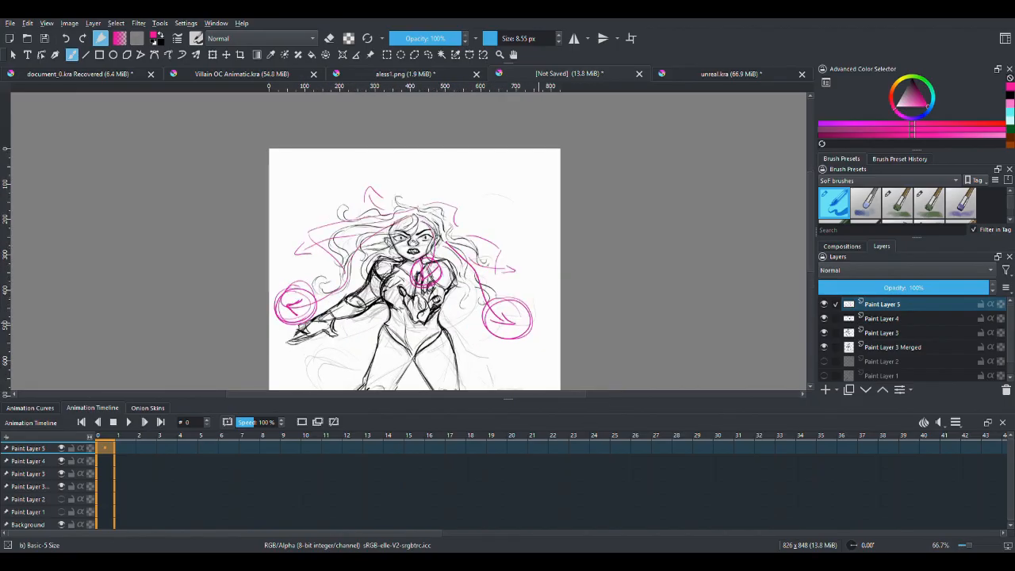
Hide Paint Layer 5, make Paint Layer 4 the active layer and choose black as the brush colour.
left_click(823, 303)
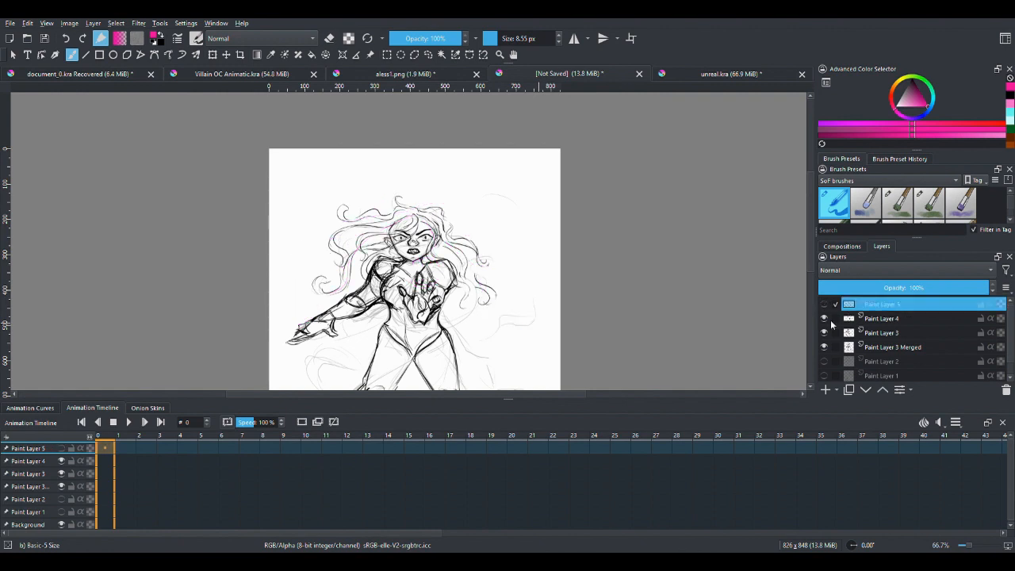
left_click(881, 320)
left_click(823, 318)
left_click(823, 318)
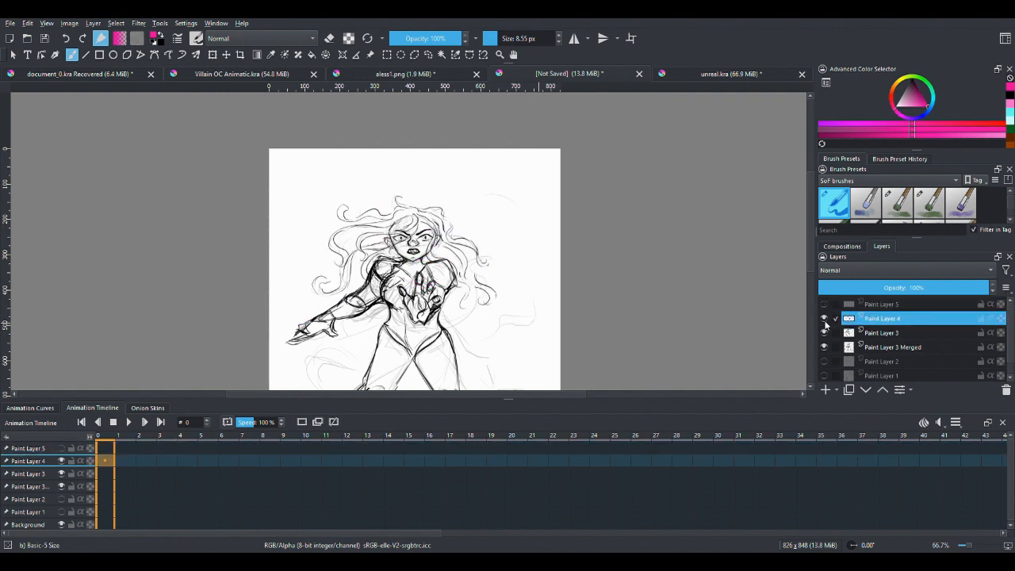
key("1")
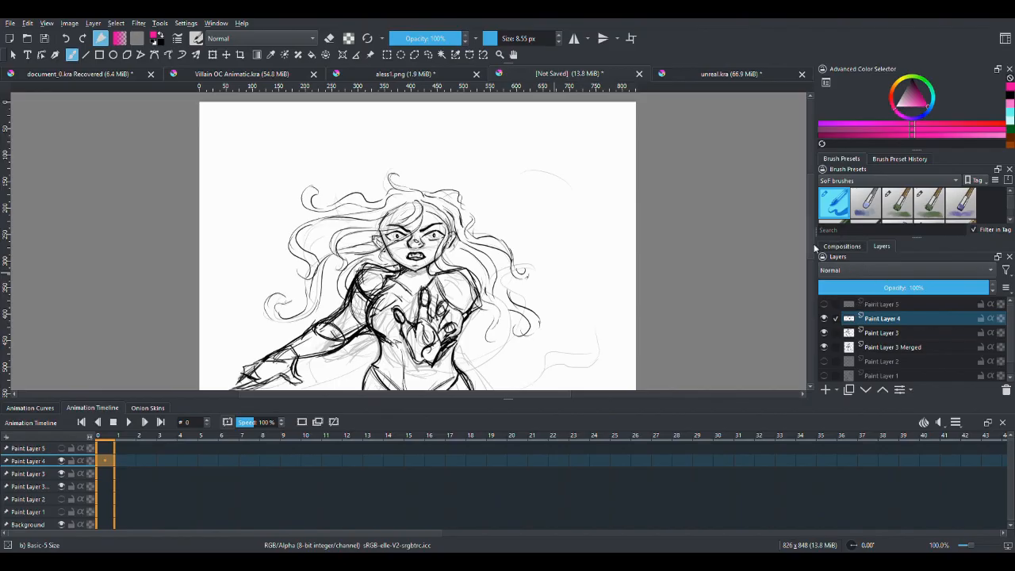
left_click_drag(814, 245, 794, 296)
left_click(1010, 96)
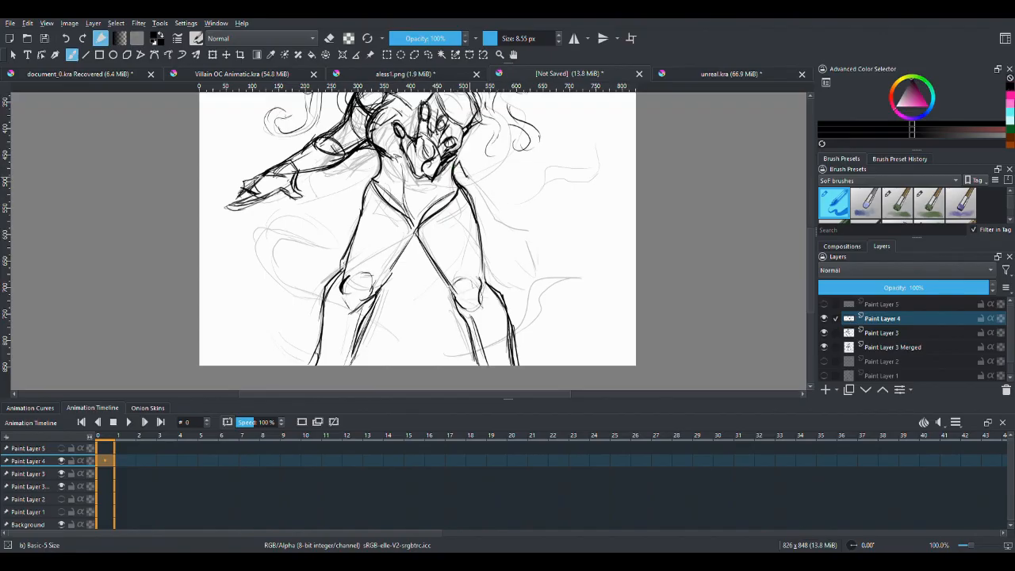
Draw the cape's outer edge flaring from the right-hand hip down to a pointed corner beside the knee.
mouse_move(467, 176)
left_mouse_down()
mouse_move(500, 222)
mouse_move(536, 230)
left_mouse_up()
mouse_move(537, 265)
left_mouse_down()
mouse_move(539, 242)
mouse_move(548, 278)
left_mouse_up()
left_click_drag(537, 231, 532, 226)
key("ctrl+minus")
key("ctrl+minus")
key("ctrl+minus")
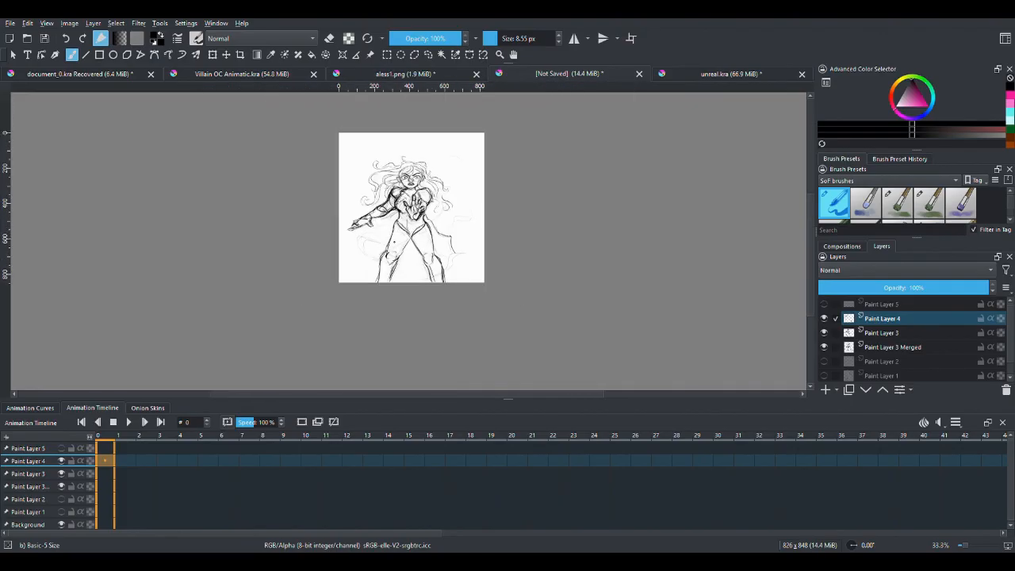
key("ctrl+plus")
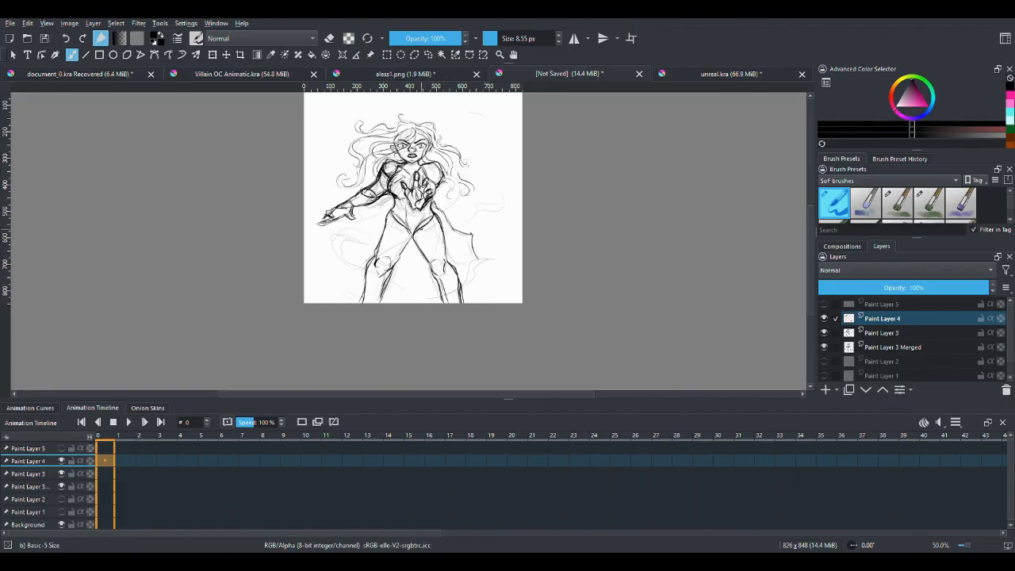
Sketch the cape's left side below the outstretched arm, undo the stray strokes and redraw its outer edge down to the hem.
mouse_move(425, 219)
left_mouse_down()
mouse_move(352, 286)
mouse_move(349, 273)
mouse_move(416, 228)
left_mouse_up()
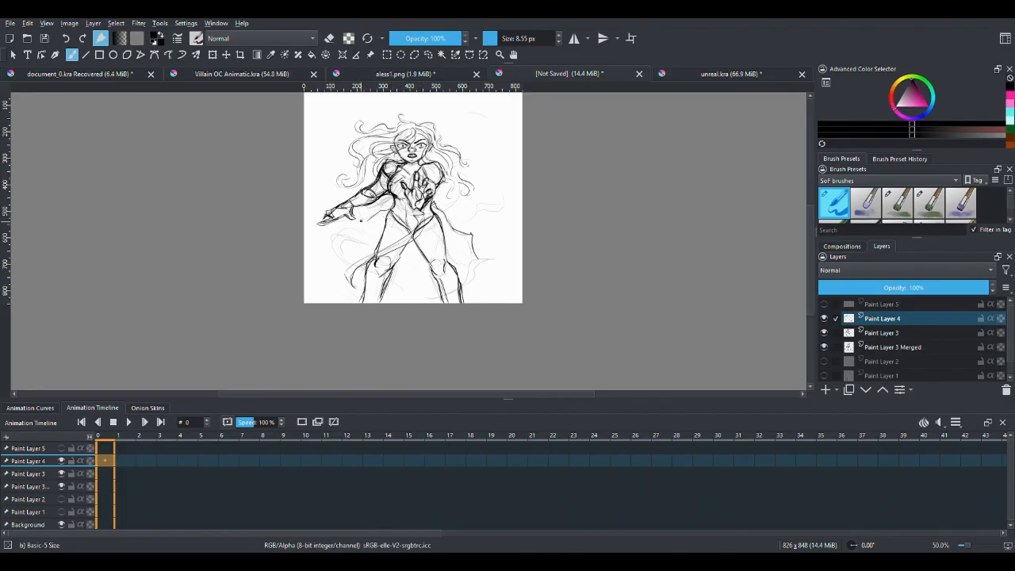
mouse_move(366, 222)
left_mouse_down()
mouse_move(321, 248)
mouse_move(318, 235)
mouse_move(309, 241)
mouse_move(333, 264)
left_mouse_up()
left_click_drag(346, 224, 323, 226)
mouse_move(321, 233)
left_mouse_down()
mouse_move(321, 258)
mouse_move(345, 279)
mouse_move(319, 283)
mouse_move(333, 289)
mouse_move(336, 279)
left_mouse_up()
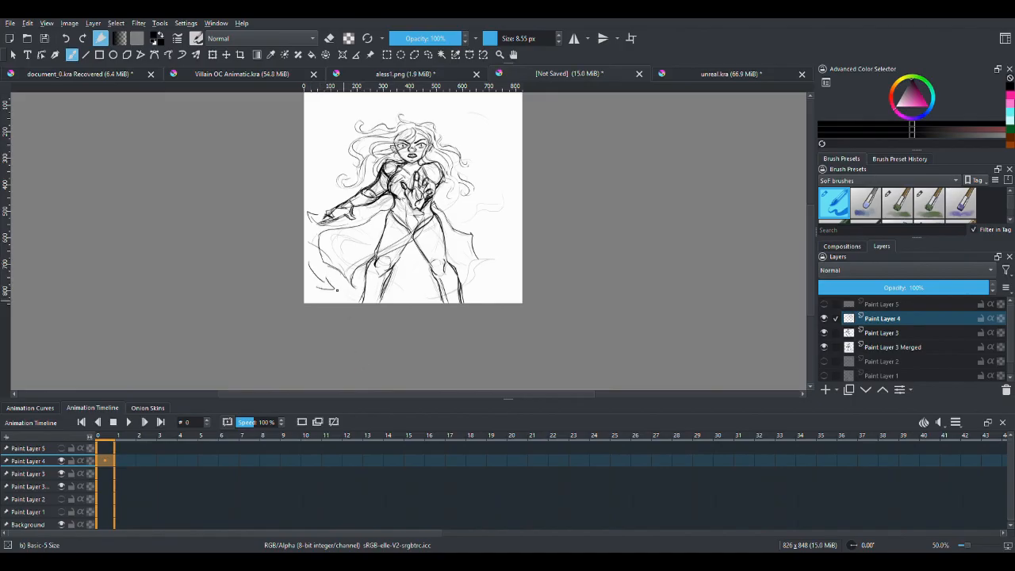
left_click(67, 41)
left_click(67, 42)
left_click(66, 41)
left_click(67, 41)
left_click_drag(320, 246, 353, 290)
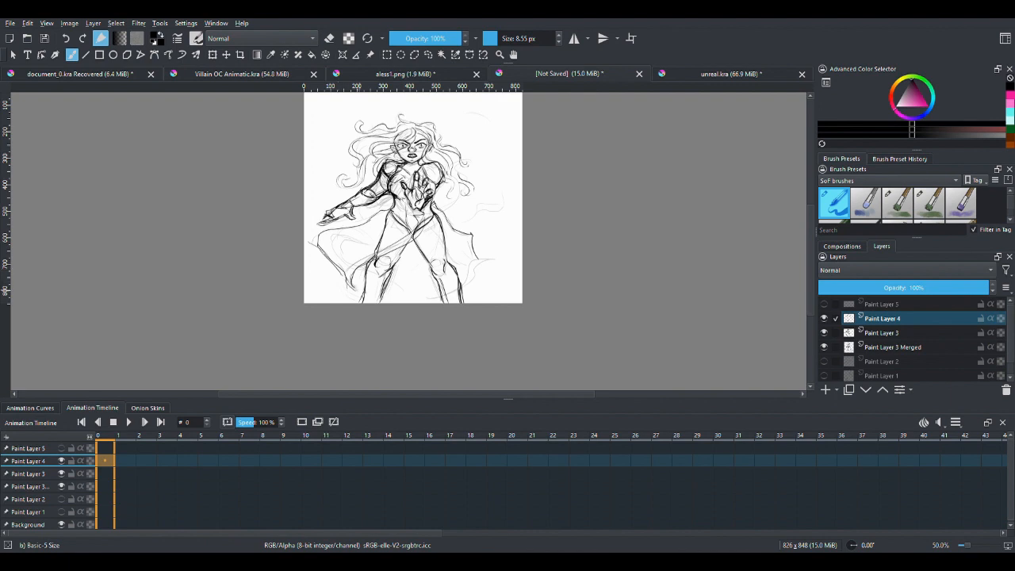
Draw the cape's lower hem behind the legs and a skirt with a ragged hem across the thighs.
mouse_move(425, 228)
left_mouse_down()
mouse_move(460, 267)
mouse_move(485, 260)
mouse_move(464, 289)
left_mouse_up()
mouse_move(353, 277)
left_mouse_down()
mouse_move(367, 269)
mouse_move(436, 297)
mouse_move(429, 290)
left_mouse_up()
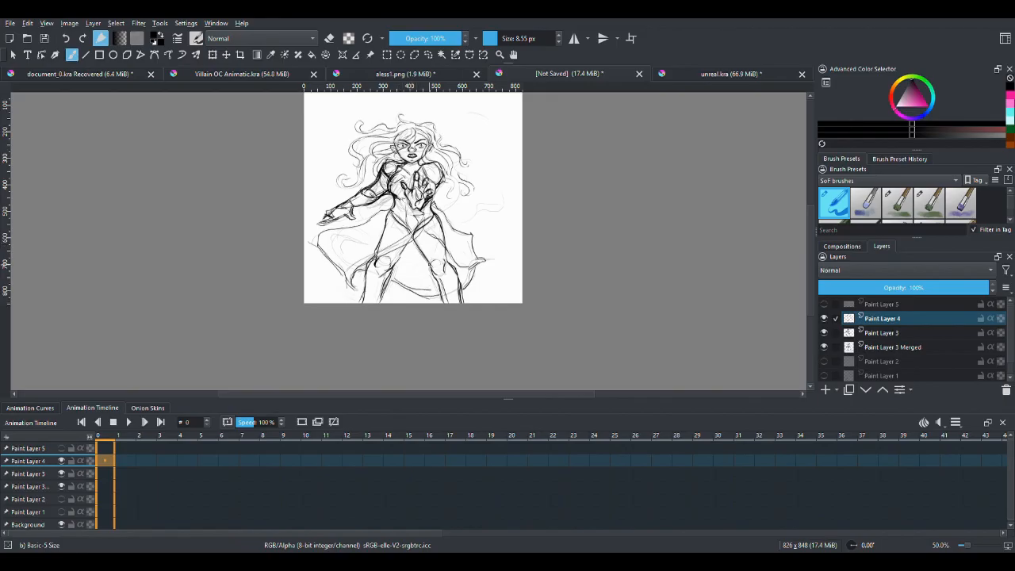
mouse_move(416, 249)
left_mouse_down()
mouse_move(427, 270)
mouse_move(392, 265)
mouse_move(444, 273)
left_mouse_up()
mouse_move(423, 234)
left_mouse_down()
mouse_move(418, 256)
mouse_move(448, 267)
left_mouse_up()
left_click_drag(322, 229, 330, 258)
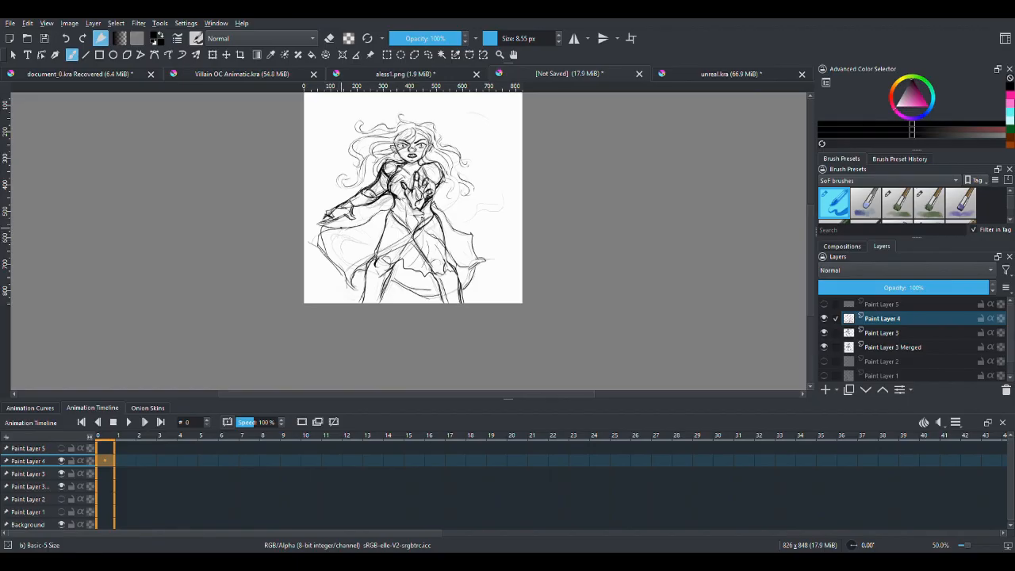
Redraw the cape's left edge further inward, erase the old outer edge with Eraser Circle and return to the Basic-5 Size brush.
left_click_drag(338, 235, 349, 289)
left_click_drag(340, 228, 340, 250)
left_click(65, 39)
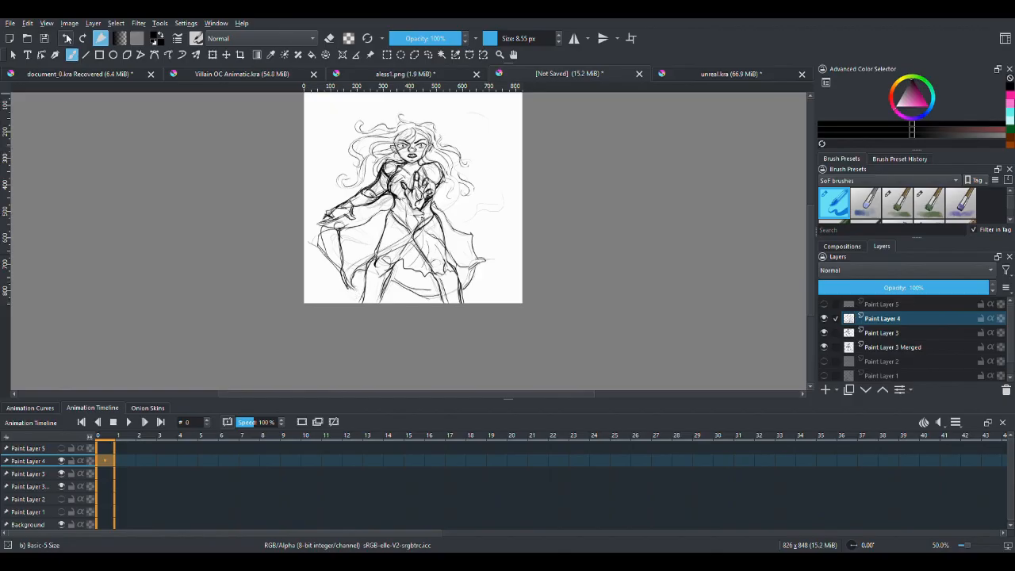
left_click(66, 39)
scroll(1004, 210, "down", 1)
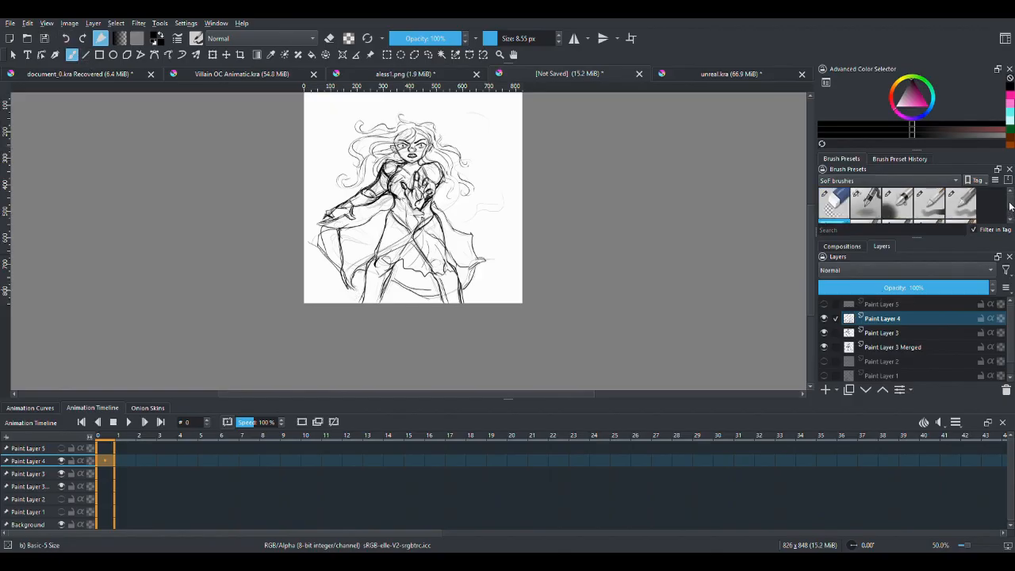
left_click(834, 205)
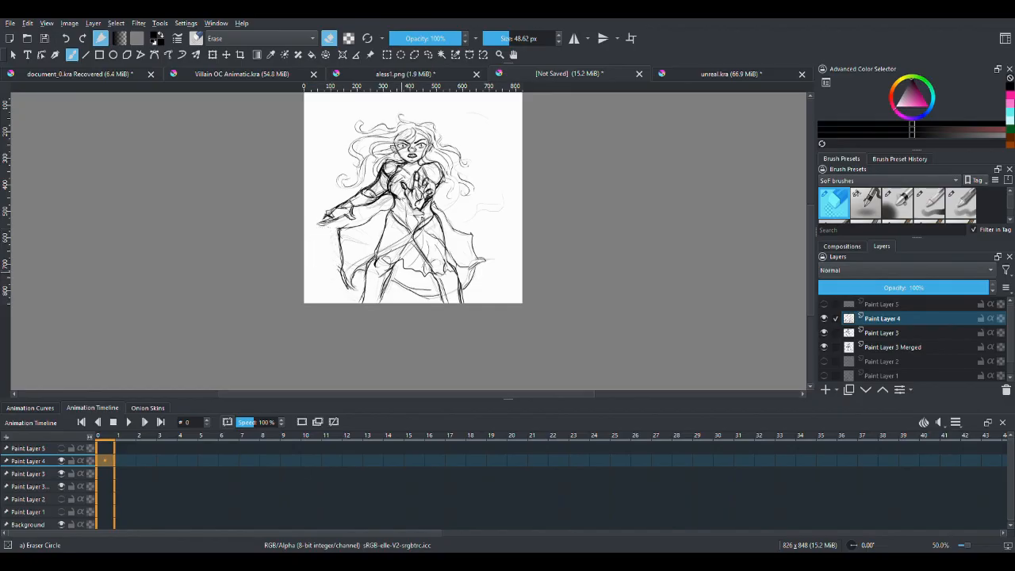
scroll(1009, 222, "down", 1)
left_click(833, 204)
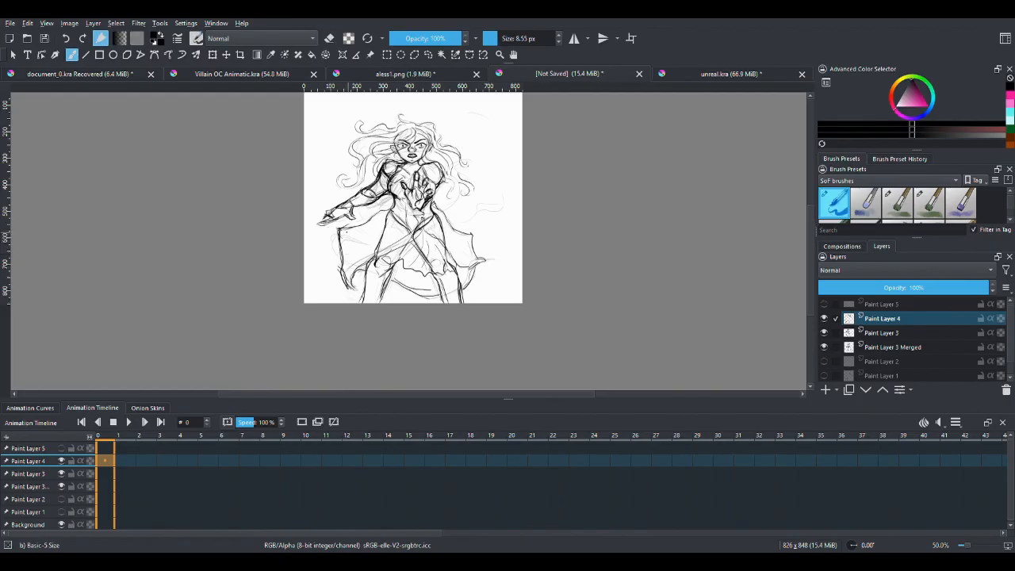
mouse_move(337, 234)
left_mouse_down()
mouse_move(333, 249)
mouse_move(339, 232)
left_mouse_up()
Check the earlier sketches by toggling the visibility of Paint Layer 2 and Paint Layer 3 Merged.
left_click_drag(812, 291, 816, 277)
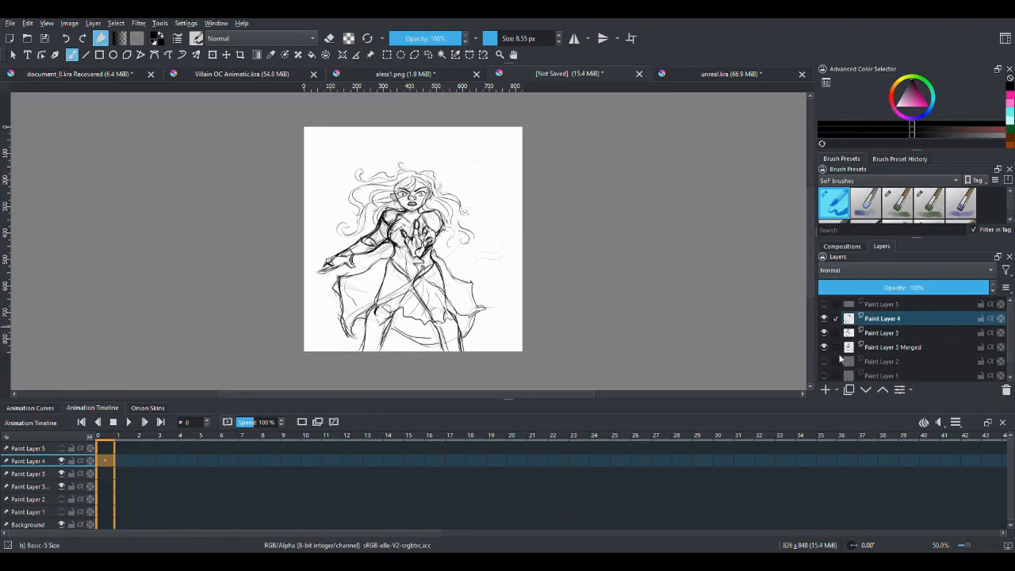
left_click(824, 363)
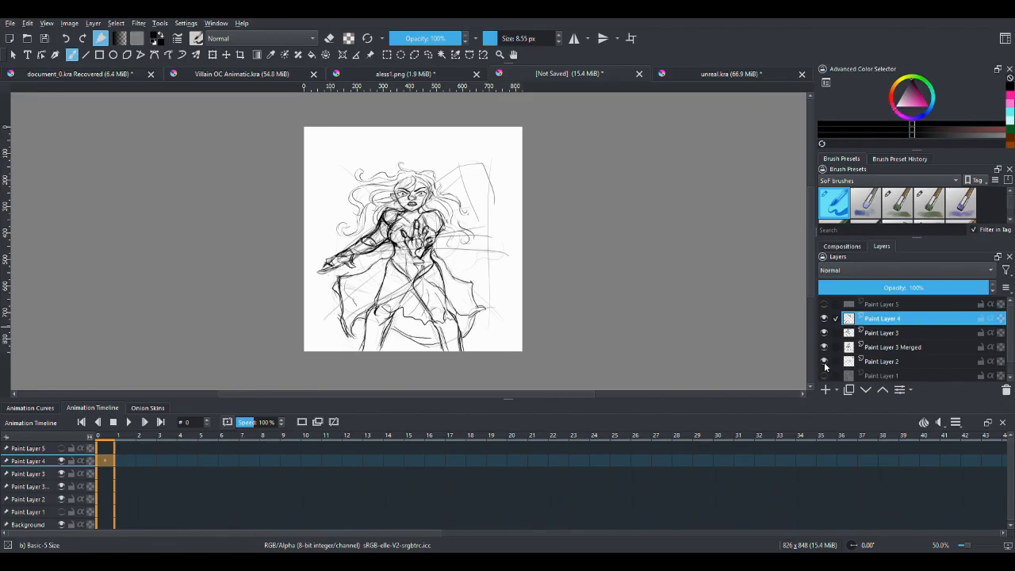
left_click(824, 363)
left_click(824, 347)
left_click(824, 349)
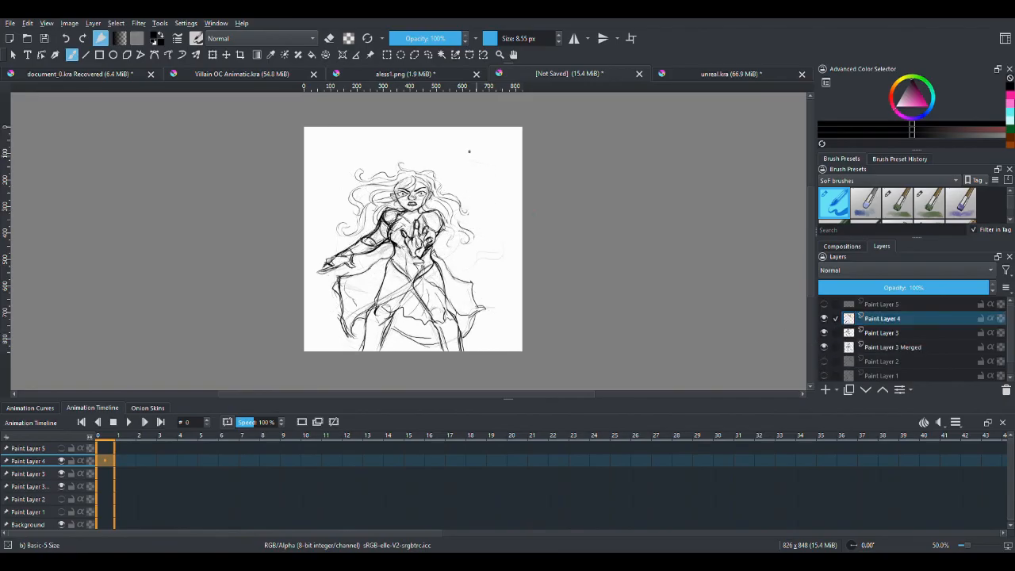
Draw a wavy contour in the canvas's upper-right corner and short radiating strokes around the hair.
mouse_move(460, 144)
left_mouse_down()
mouse_move(507, 179)
mouse_move(466, 157)
mouse_move(505, 166)
mouse_move(512, 192)
mouse_move(509, 204)
mouse_move(509, 177)
mouse_move(523, 203)
left_mouse_up()
mouse_move(475, 226)
left_mouse_down()
mouse_move(506, 243)
mouse_move(498, 260)
left_mouse_up()
mouse_move(345, 184)
left_mouse_down()
mouse_move(318, 187)
mouse_move(322, 156)
left_mouse_up()
left_click_drag(407, 158, 408, 142)
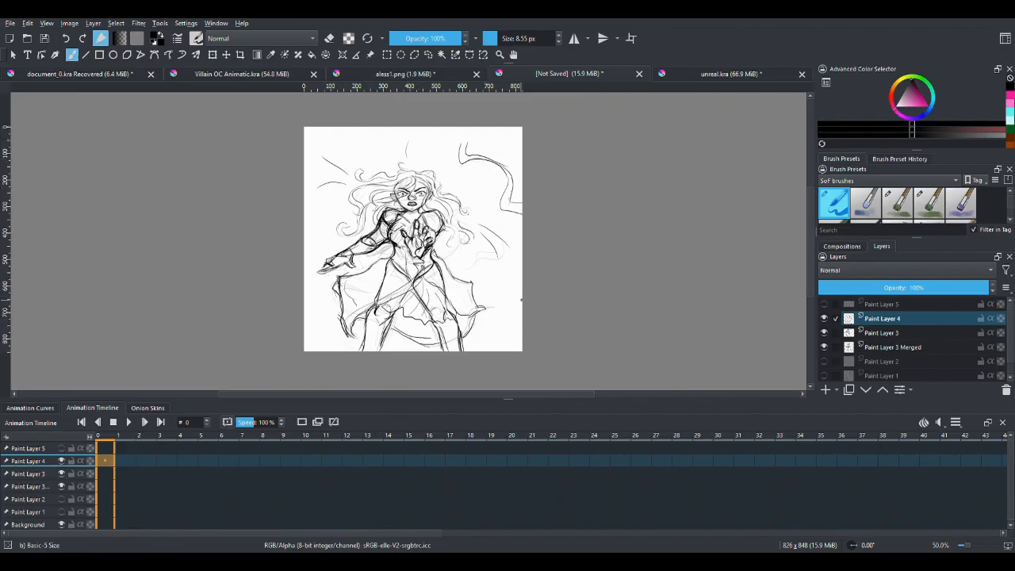
Add swirling contour lines in both lower corners of the canvas and a pointed shape above the outstretched hand.
mouse_move(517, 299)
left_mouse_down()
mouse_move(493, 306)
mouse_move(487, 337)
left_mouse_up()
left_click_drag(519, 305, 473, 346)
left_click_drag(329, 325, 401, 351)
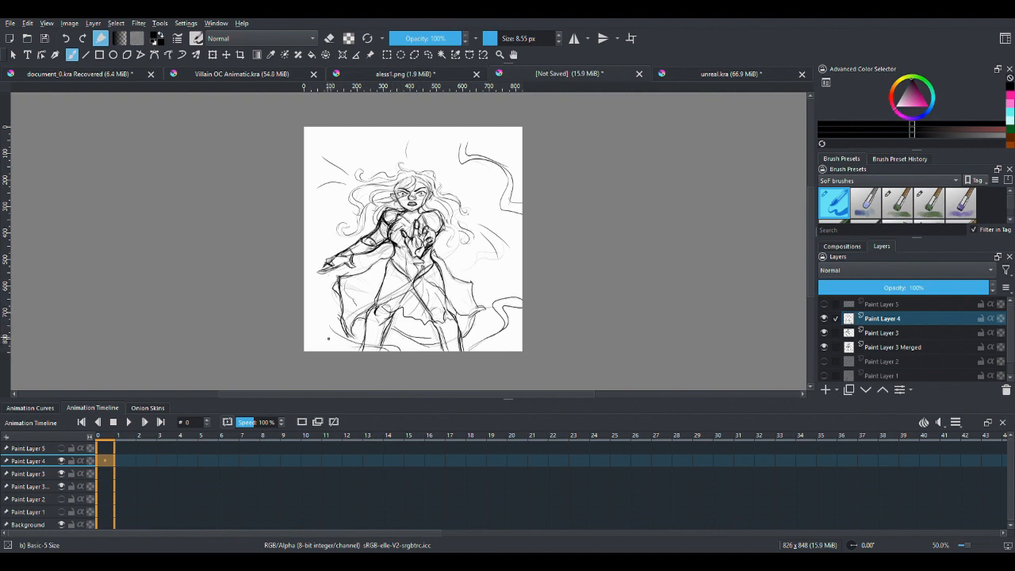
left_click_drag(328, 346, 315, 300)
mouse_move(321, 249)
left_mouse_down()
mouse_move(307, 238)
mouse_move(319, 212)
mouse_move(330, 248)
left_mouse_up()
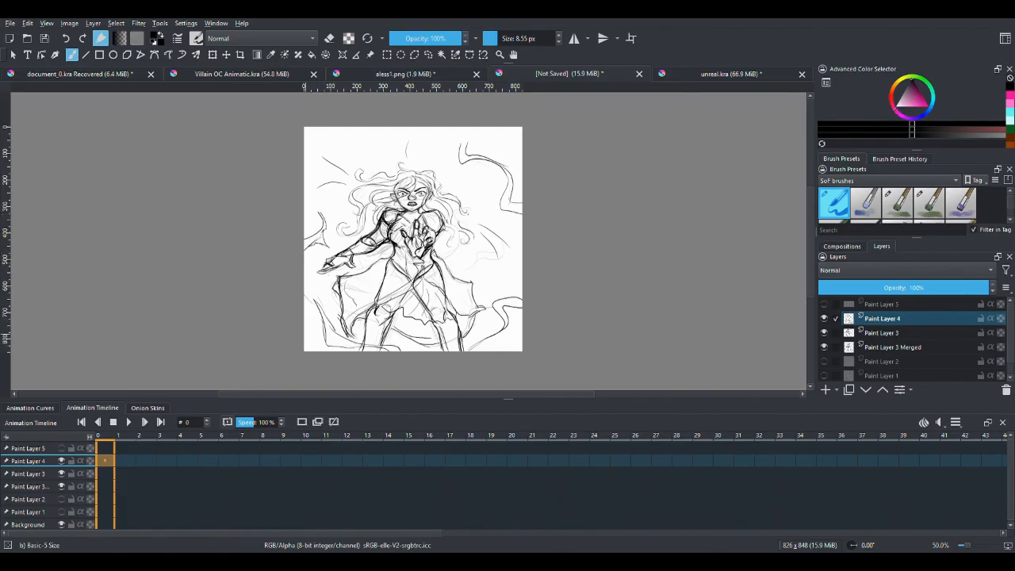
left_click_drag(310, 342, 305, 349)
Add jagged swirl lines along the top edge, the upper-left corner and beside the right-hand side of the cape.
left_click_drag(489, 130, 521, 144)
left_click_drag(476, 134, 521, 147)
mouse_move(459, 131)
left_mouse_down()
mouse_move(414, 147)
mouse_move(413, 138)
mouse_move(453, 134)
left_mouse_up()
key("ctrl+z")
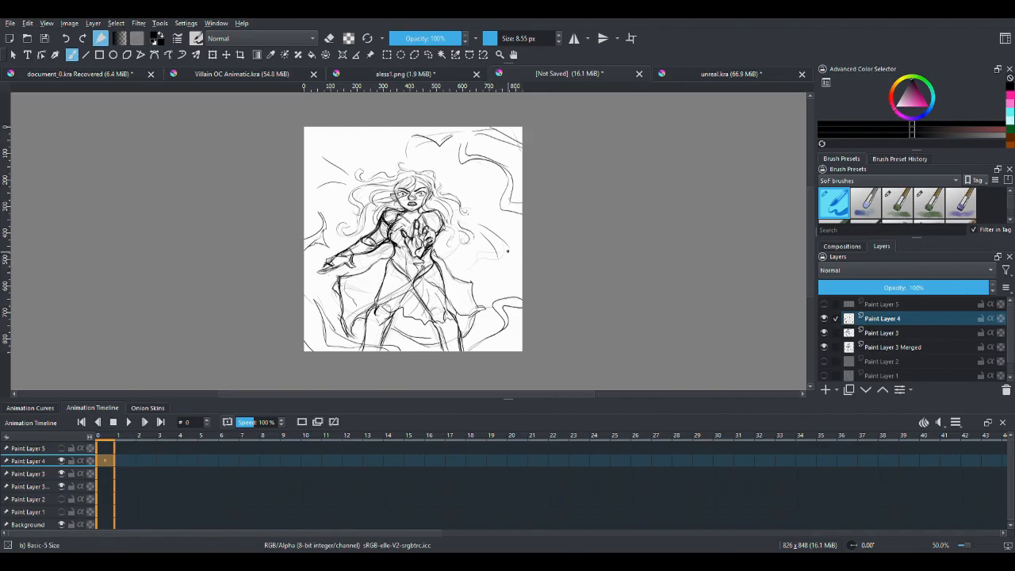
mouse_move(510, 253)
left_mouse_down()
mouse_move(462, 280)
mouse_move(509, 265)
mouse_move(504, 235)
mouse_move(511, 259)
left_mouse_up()
left_click_drag(311, 145, 309, 181)
mouse_move(315, 147)
left_mouse_down()
mouse_move(353, 130)
mouse_move(312, 166)
left_mouse_up()
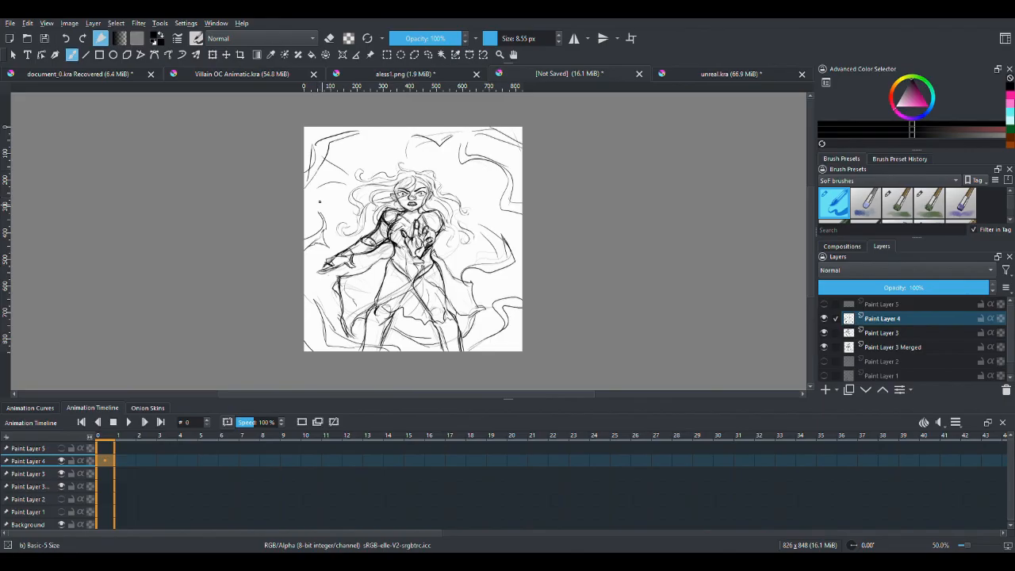
Show Paint Layer 5 and draw pink flow lines through the two upper corners and across the lower legs.
left_click(879, 306)
left_click(824, 305)
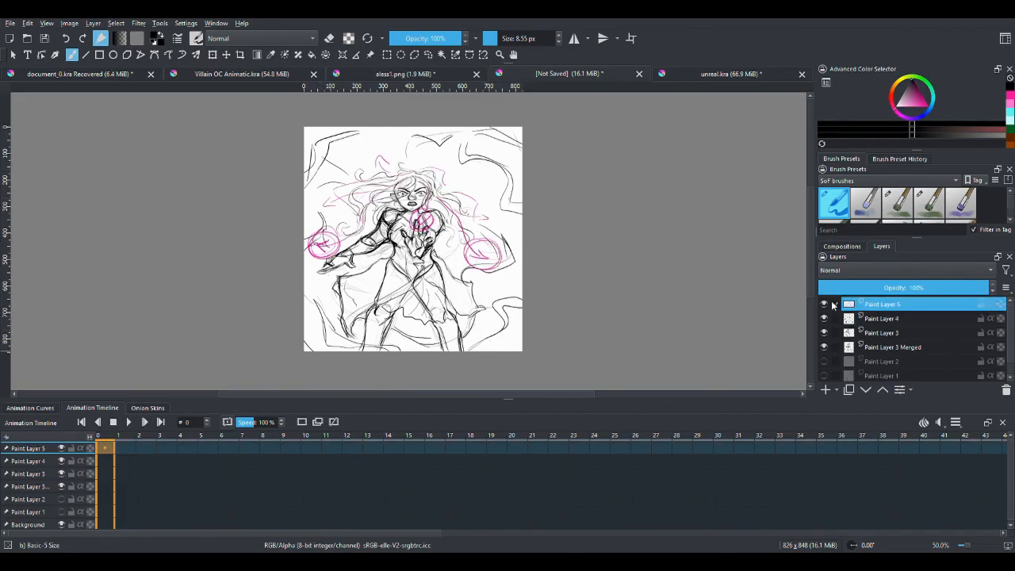
left_click(1009, 95)
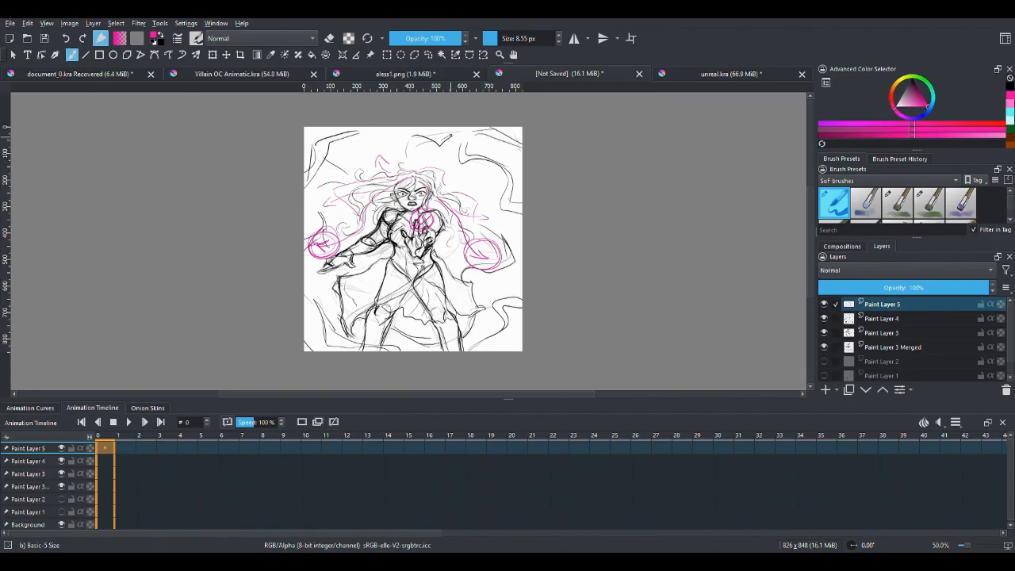
left_click_drag(451, 129, 513, 169)
mouse_move(521, 290)
left_mouse_down()
mouse_move(406, 333)
mouse_move(402, 326)
left_mouse_up()
mouse_move(305, 202)
left_mouse_down()
mouse_move(333, 143)
mouse_move(342, 133)
mouse_move(352, 146)
left_mouse_up()
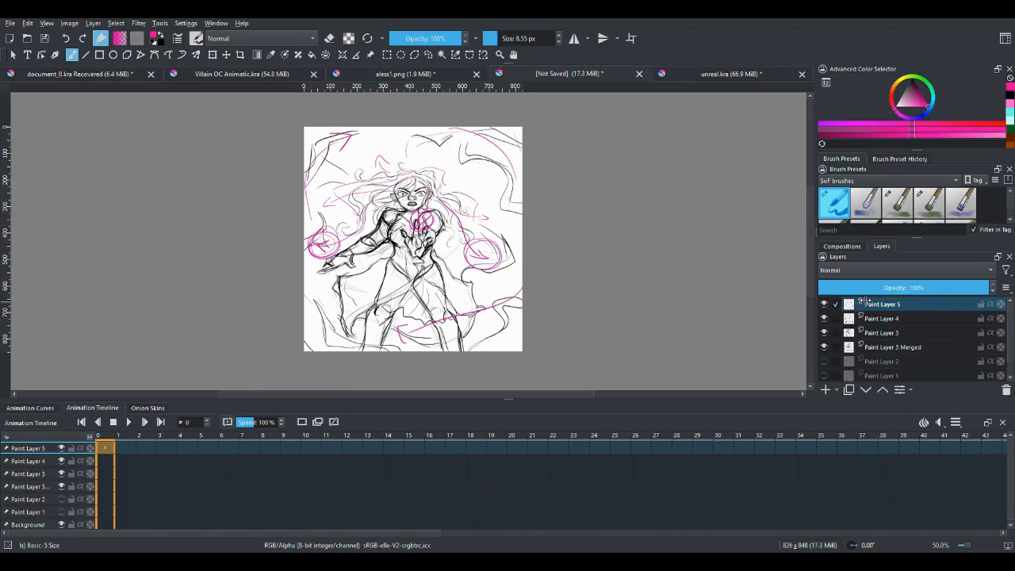
Hide Paint Layer 5 and erase the upper and middle right-hand swirl lines on Paint Layer 4 with Eraser Circle.
left_click(825, 304)
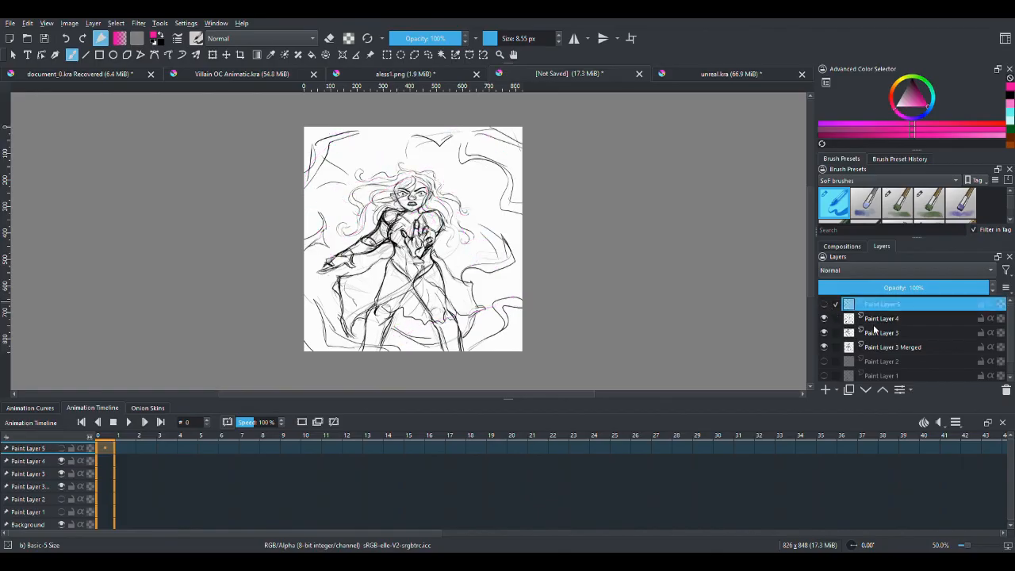
left_click(874, 319)
left_click(824, 318)
left_click(824, 318)
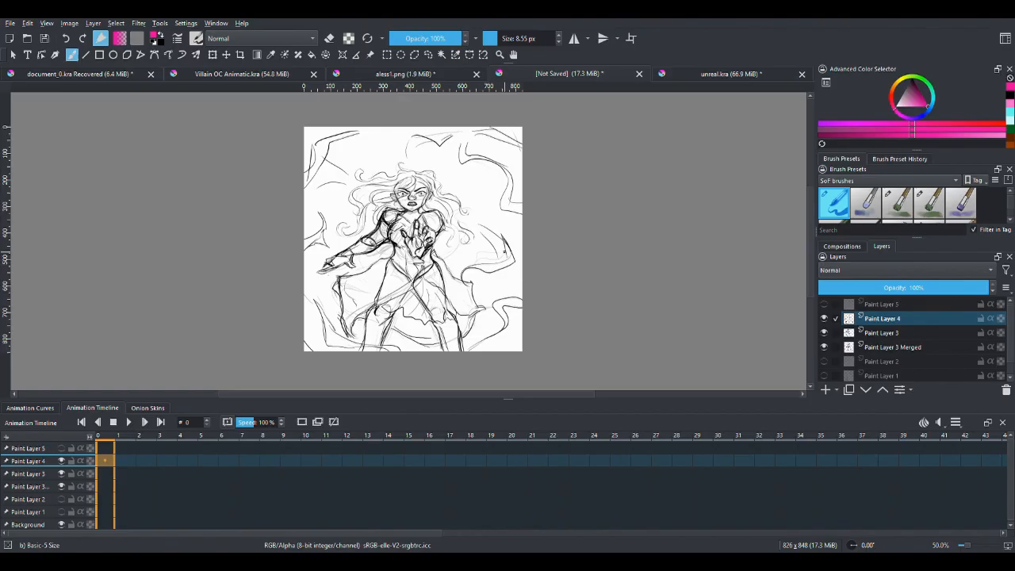
scroll(1008, 208, "down", 1)
left_click(831, 208)
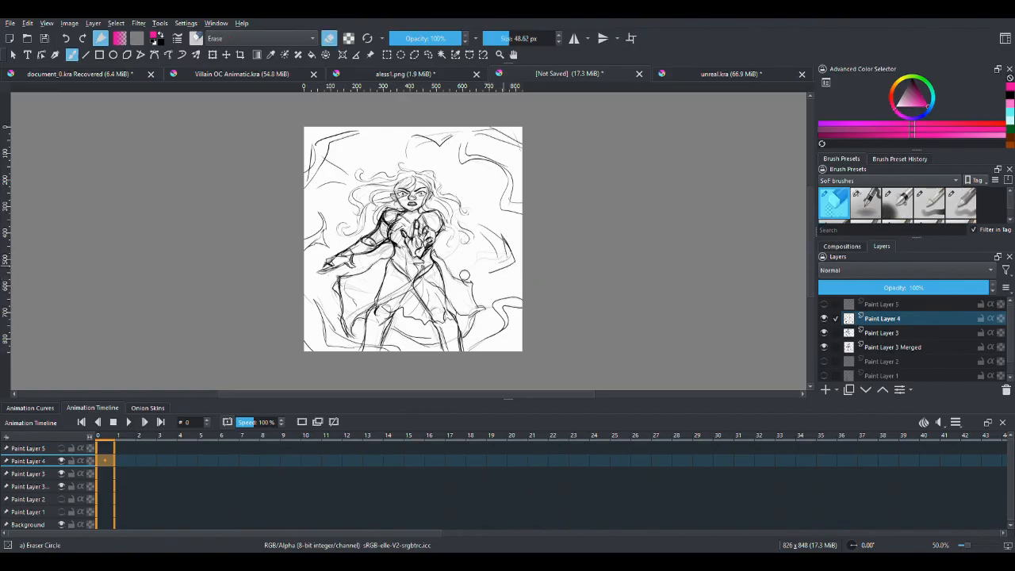
left_click_drag(492, 276, 488, 246)
mouse_move(457, 150)
left_mouse_down()
mouse_move(476, 143)
mouse_move(471, 134)
mouse_move(515, 194)
mouse_move(508, 176)
left_mouse_up()
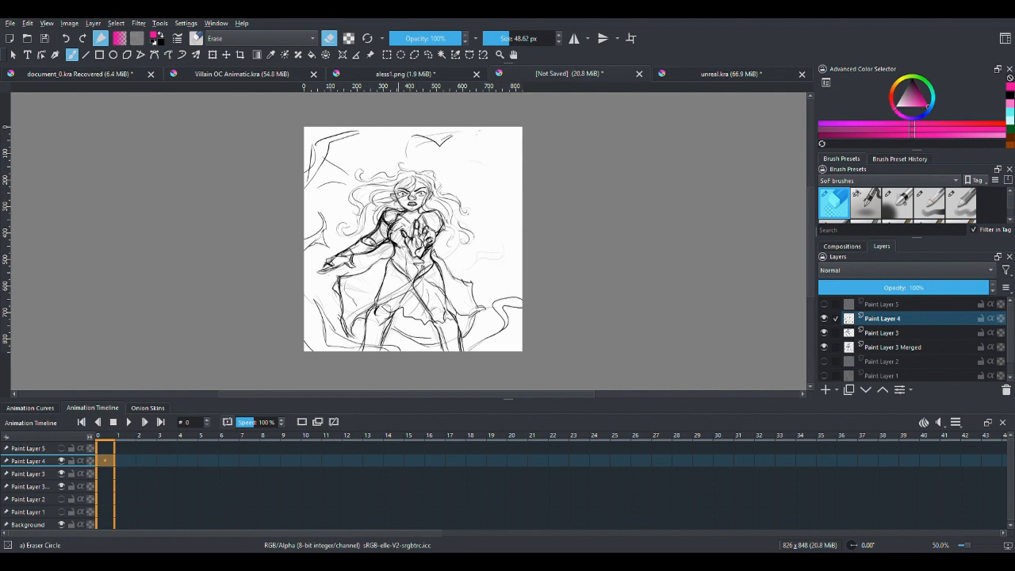
Erase the remaining swirl lines along the top edge and in the upper-left corner on Paint Layer 4.
mouse_move(442, 154)
left_mouse_down()
mouse_move(414, 141)
mouse_move(400, 148)
mouse_move(441, 144)
left_mouse_up()
mouse_move(355, 137)
left_mouse_down()
mouse_move(315, 152)
mouse_move(307, 175)
mouse_move(331, 140)
left_mouse_up()
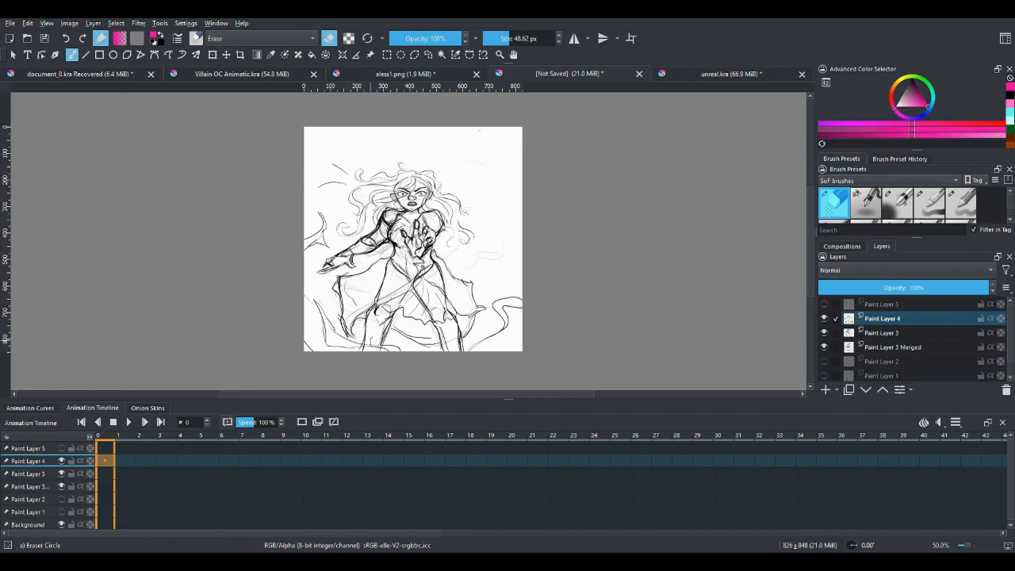
On a new paint layer, draw black jagged swirl lines in both upper corners and down the canvas's right edge with Basic-5 Size.
left_click(826, 390)
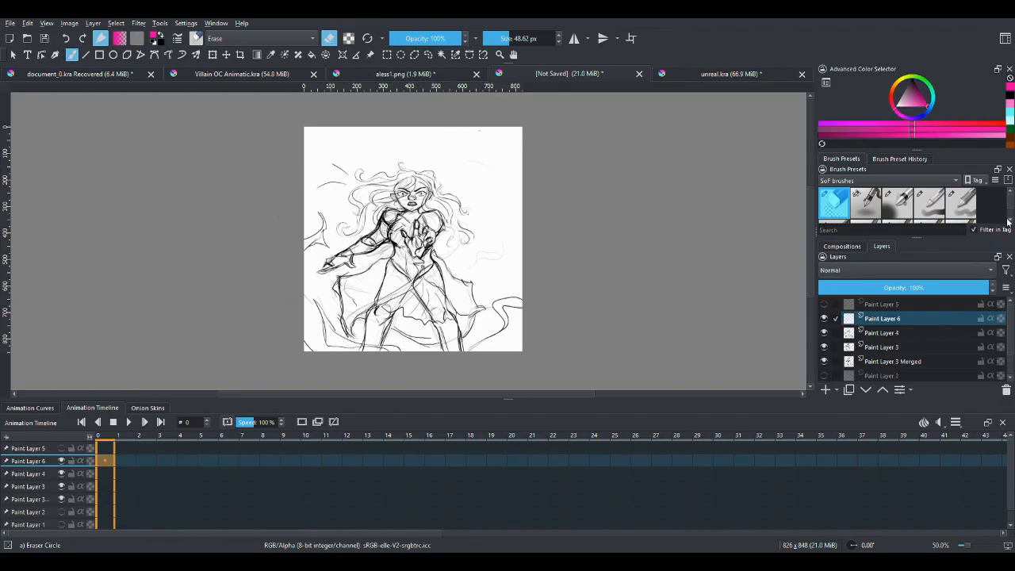
scroll(1006, 225, "down", 1)
left_click(835, 203)
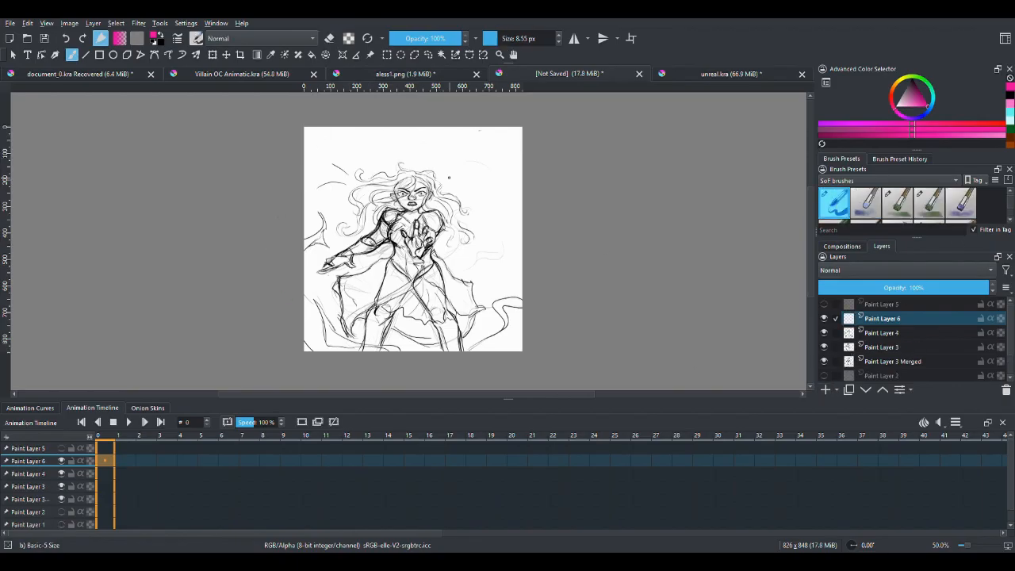
left_click_drag(459, 170, 503, 190)
left_click(67, 39)
key("d")
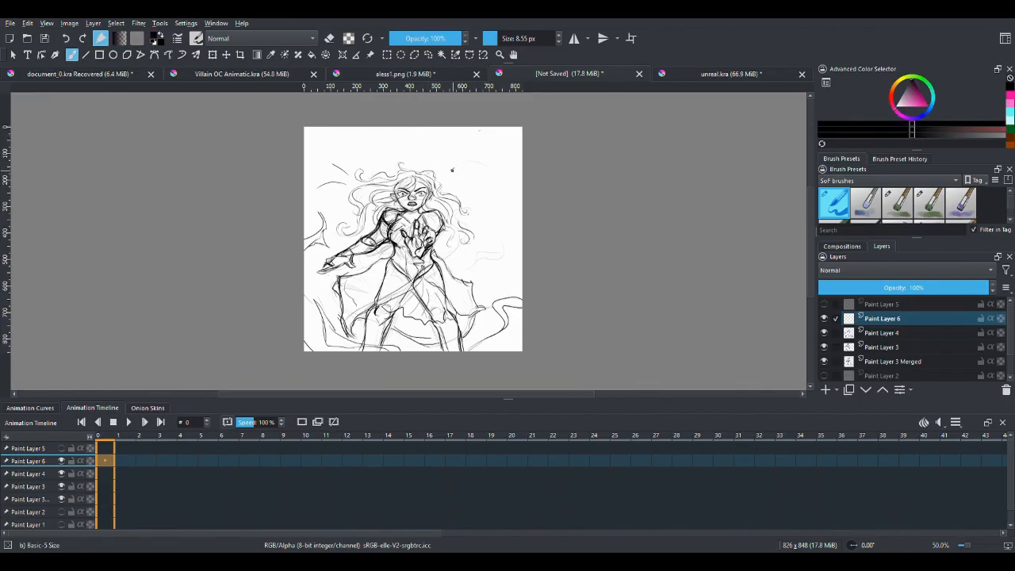
mouse_move(452, 169)
left_mouse_down()
mouse_move(488, 157)
mouse_move(508, 194)
left_mouse_up()
left_click_drag(481, 126, 512, 144)
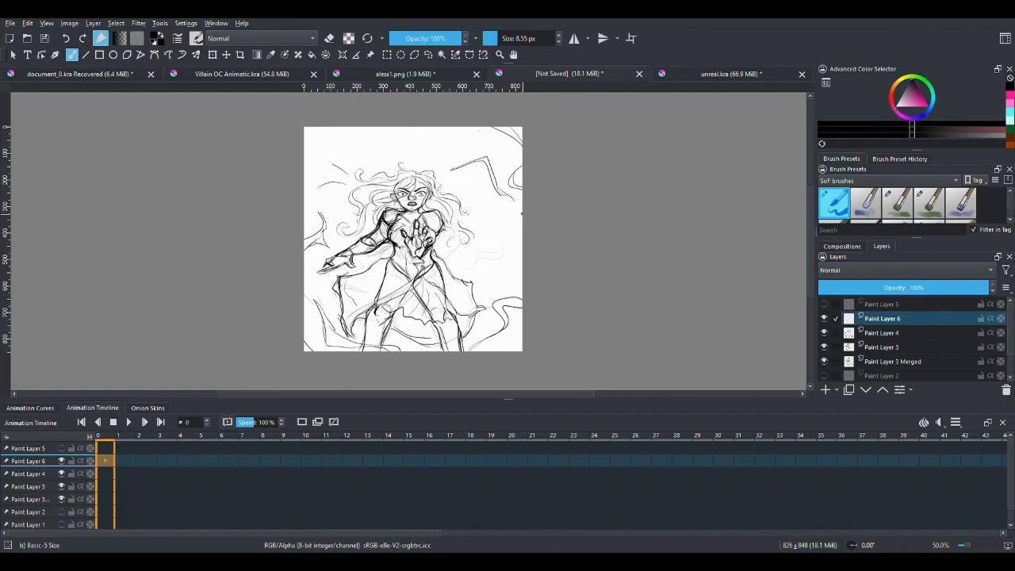
mouse_move(517, 226)
left_mouse_down()
mouse_move(508, 248)
mouse_move(521, 257)
left_mouse_up()
mouse_move(309, 191)
left_mouse_down()
mouse_move(318, 154)
mouse_move(376, 152)
left_mouse_up()
mouse_move(307, 170)
left_mouse_down()
mouse_move(322, 138)
mouse_move(401, 156)
mouse_move(412, 181)
mouse_move(369, 165)
left_mouse_up()
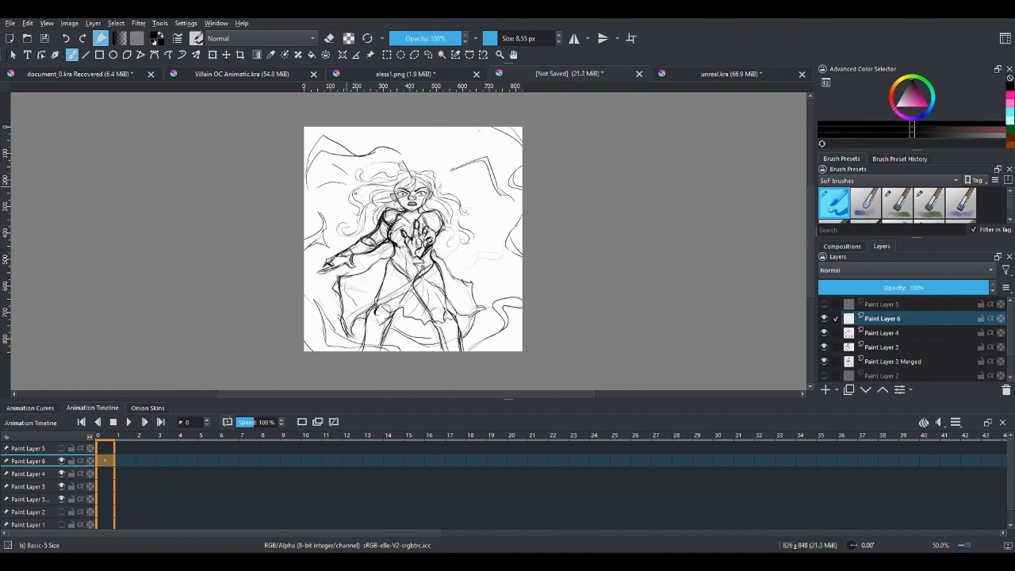
Draw flowing, pointed cape folds from the waist out to the canvas's right side and down beside the lower leg.
mouse_move(440, 236)
left_mouse_down()
mouse_move(466, 252)
mouse_move(465, 240)
mouse_move(463, 261)
mouse_move(409, 274)
mouse_move(419, 291)
mouse_move(457, 238)
left_mouse_up()
mouse_move(388, 244)
left_mouse_down()
mouse_move(413, 256)
mouse_move(412, 248)
mouse_move(447, 290)
mouse_move(465, 293)
left_mouse_up()
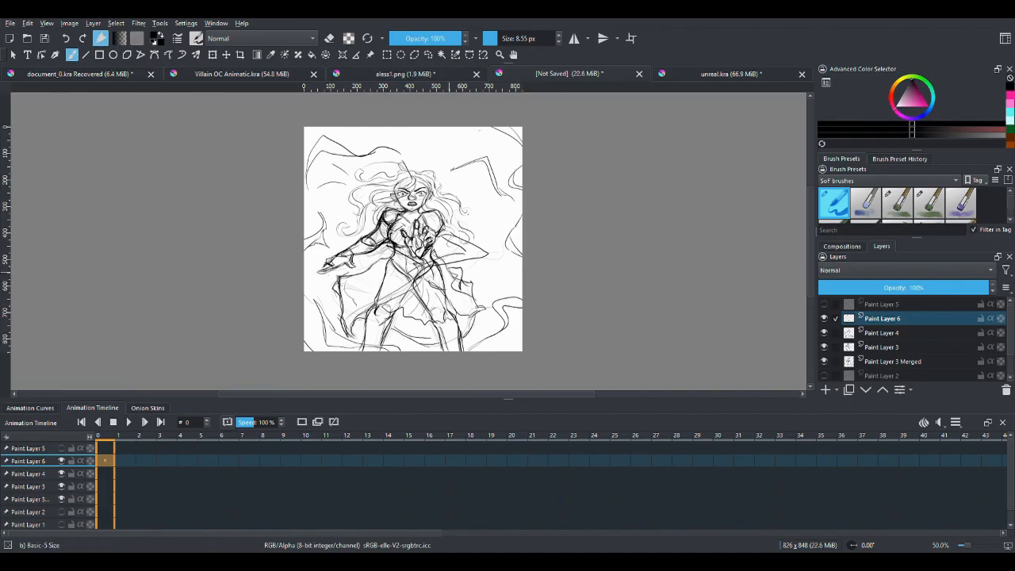
mouse_move(460, 287)
left_mouse_down()
mouse_move(484, 309)
mouse_move(492, 337)
mouse_move(474, 350)
left_mouse_up()
mouse_move(426, 317)
left_mouse_down()
mouse_move(475, 349)
mouse_move(426, 344)
mouse_move(439, 332)
mouse_move(472, 350)
left_mouse_up()
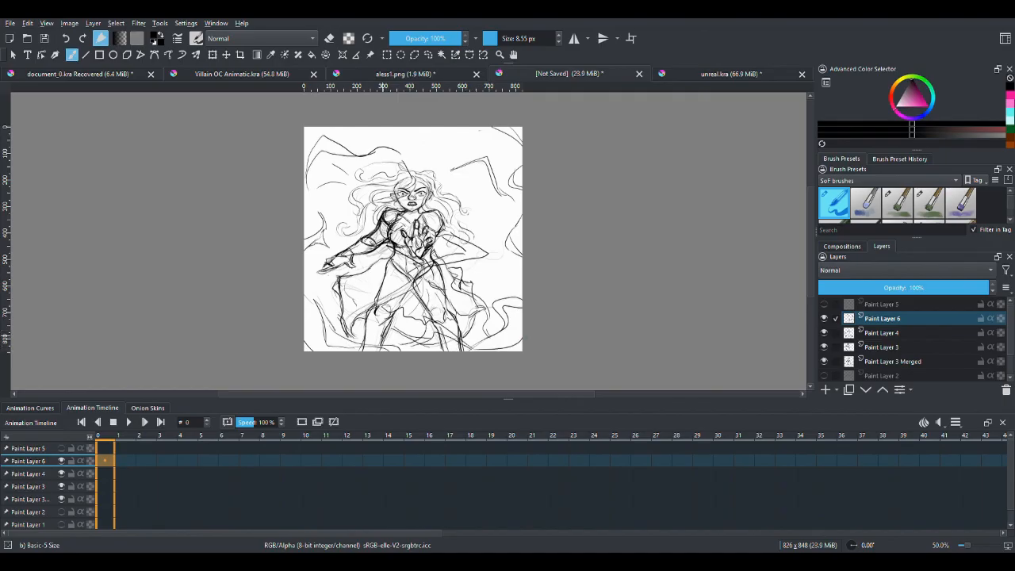
Add curved swirl lines in the lower-left corner, along the top edge and down the left edge of the canvas.
left_click_drag(304, 316, 336, 351)
mouse_move(409, 127)
left_mouse_down()
mouse_move(361, 133)
mouse_move(450, 126)
left_mouse_up()
left_click_drag(311, 143, 353, 128)
left_click_drag(322, 189, 304, 218)
left_click_drag(304, 264, 333, 292)
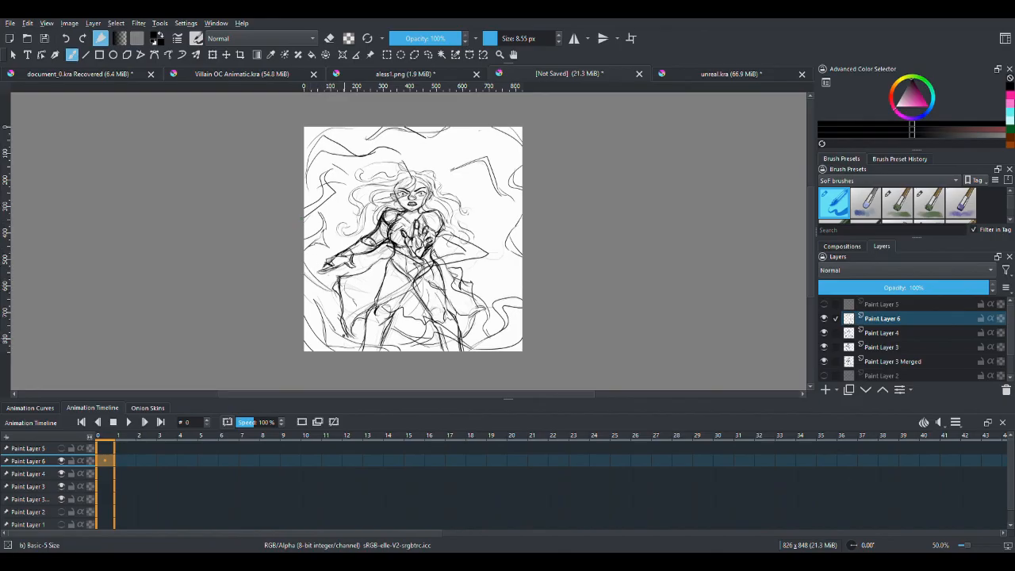
On another new paint layer, shade a dark vignette around the canvas edges with Airbrush Soft at about 265 px.
key("minus")
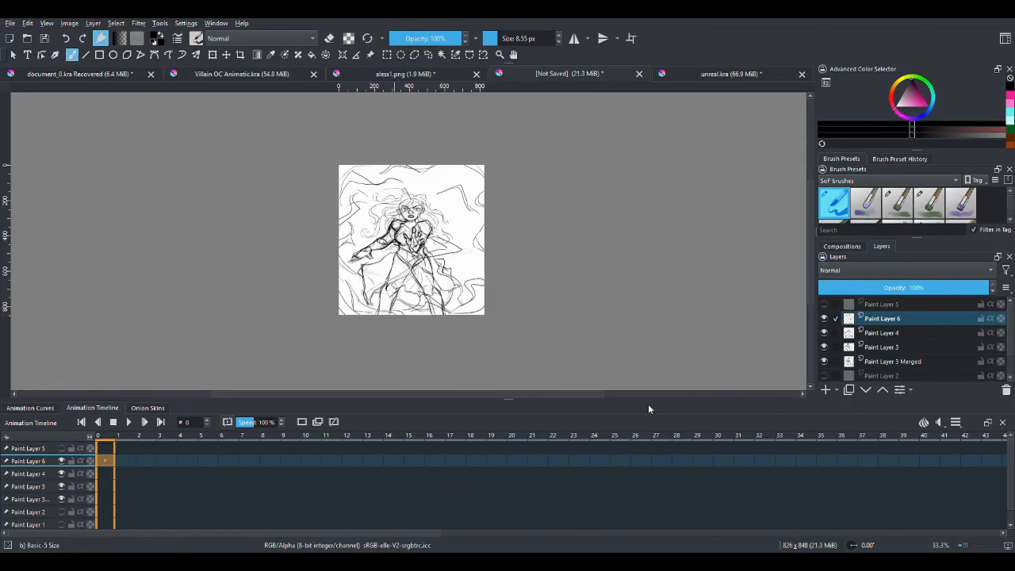
left_click(826, 389)
scroll(948, 218, "down", 1)
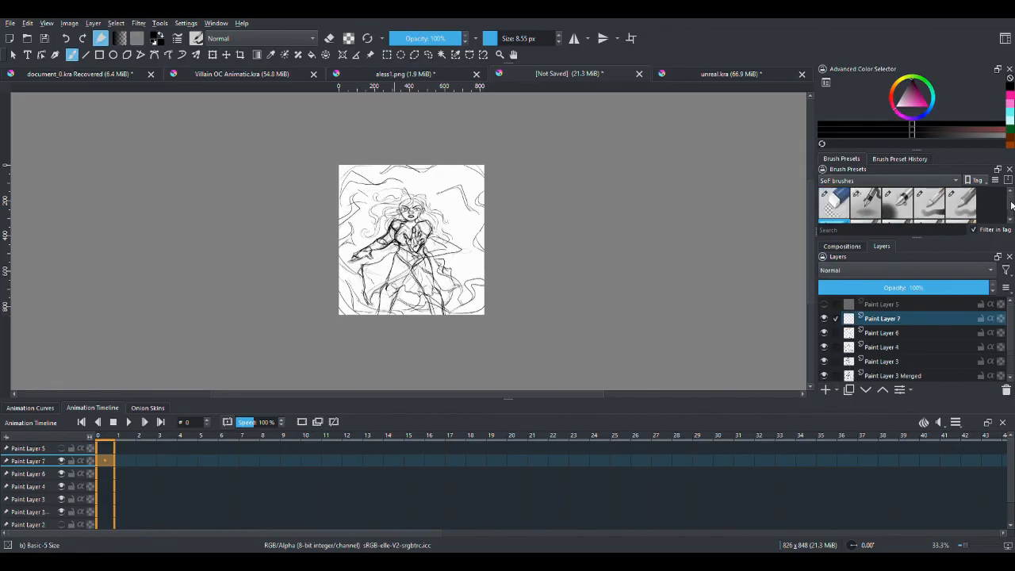
left_click(898, 208)
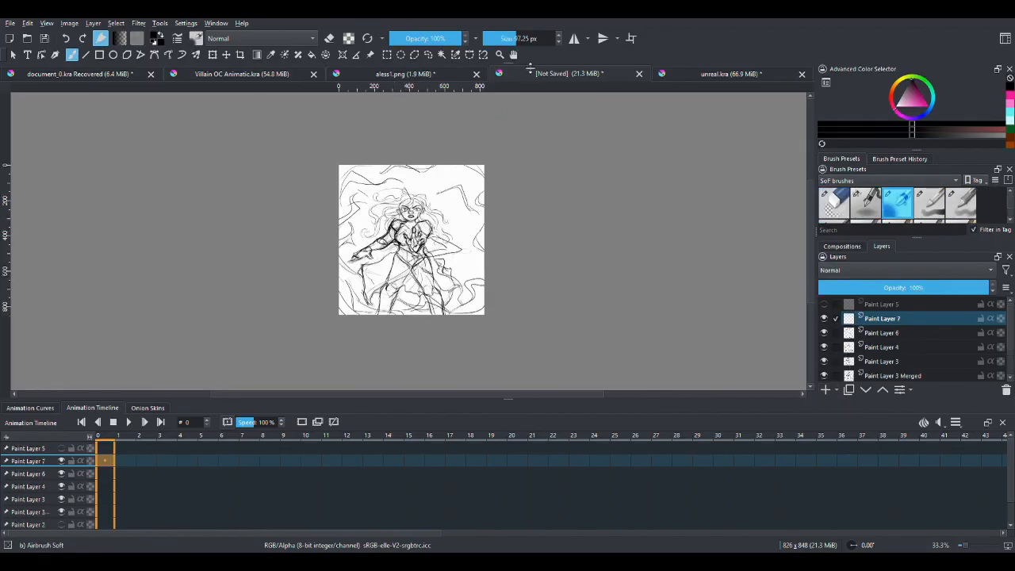
left_click(527, 38)
mouse_move(324, 260)
left_mouse_down()
mouse_move(342, 179)
mouse_move(396, 145)
mouse_move(323, 182)
mouse_move(426, 147)
mouse_move(398, 151)
mouse_move(320, 206)
mouse_move(430, 153)
mouse_move(360, 171)
mouse_move(338, 157)
mouse_move(451, 146)
mouse_move(426, 145)
mouse_move(498, 167)
mouse_move(432, 150)
mouse_move(505, 216)
mouse_move(455, 167)
mouse_move(508, 248)
mouse_move(442, 332)
mouse_move(384, 331)
mouse_move(441, 328)
mouse_move(502, 286)
mouse_move(425, 334)
mouse_move(317, 271)
mouse_move(320, 260)
mouse_move(349, 316)
left_mouse_up()
mouse_move(420, 188)
left_mouse_down()
mouse_move(406, 297)
mouse_move(370, 198)
mouse_move(383, 285)
mouse_move(396, 184)
mouse_move(339, 226)
left_mouse_up()
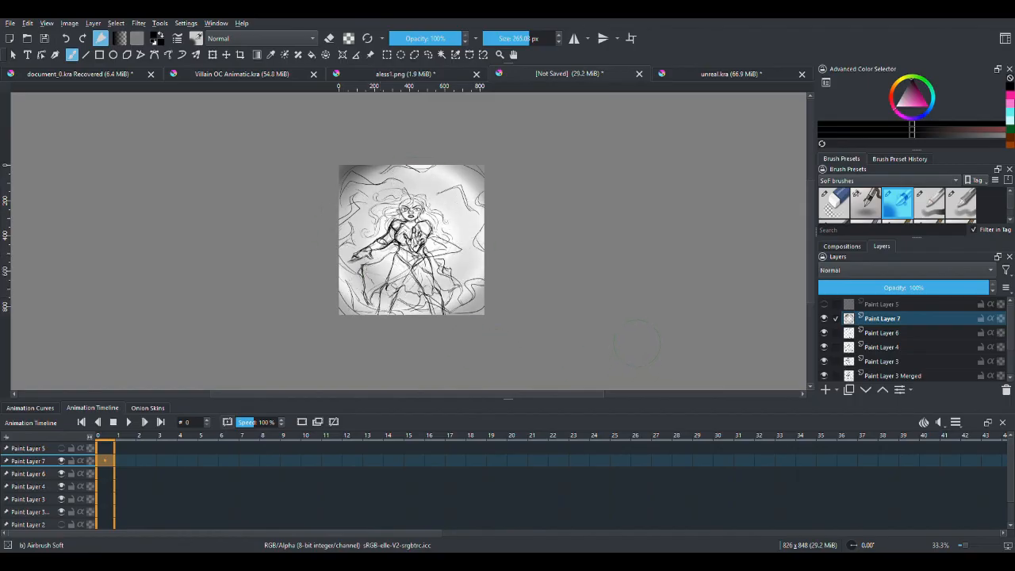
Smooth the vignette shading on Paint Layer 7 with the Blender Blur brush at about 151 px.
key("plus")
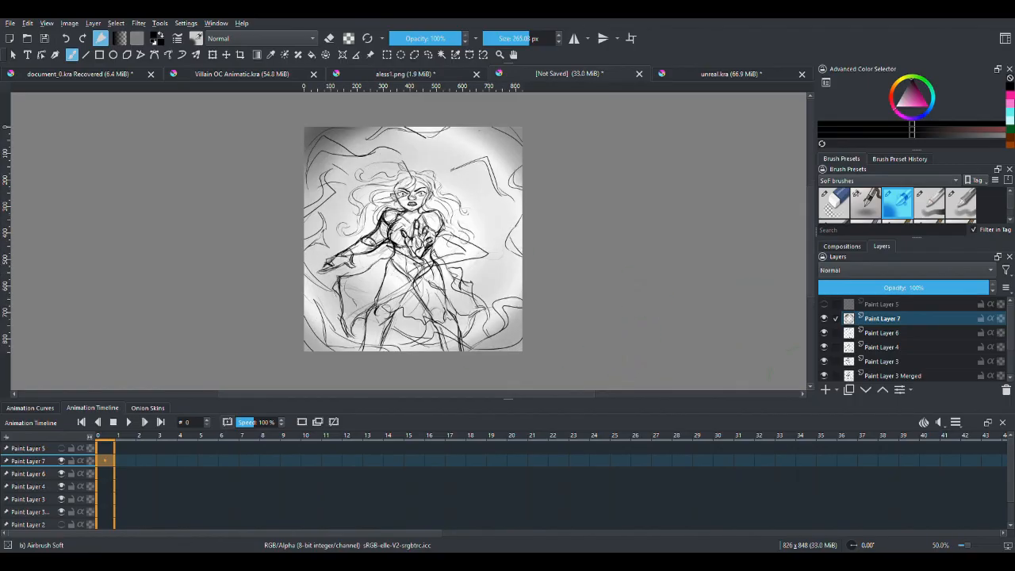
scroll(1009, 224, "down", 1)
scroll(1010, 224, "down", 4)
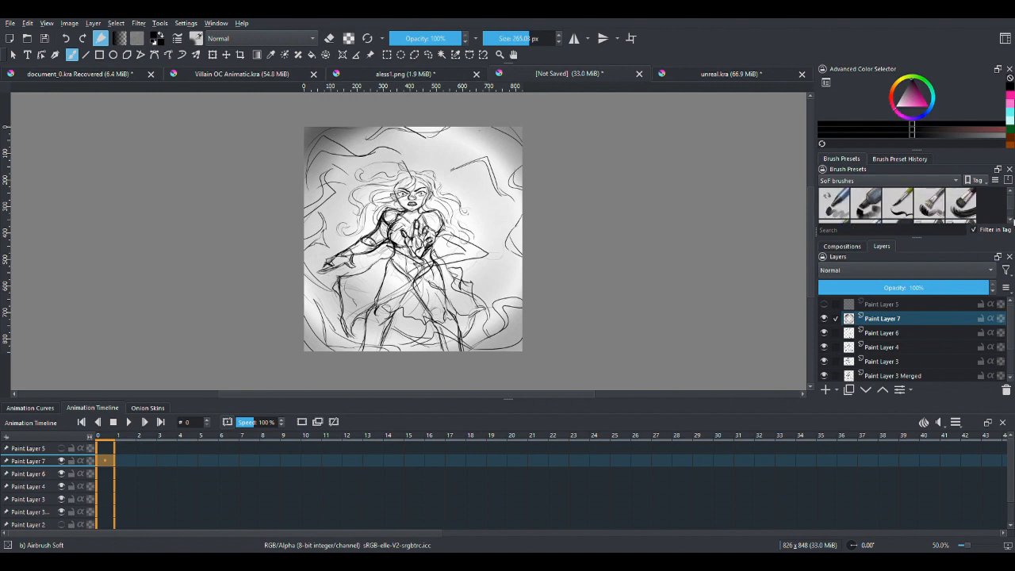
scroll(1010, 224, "down", 3)
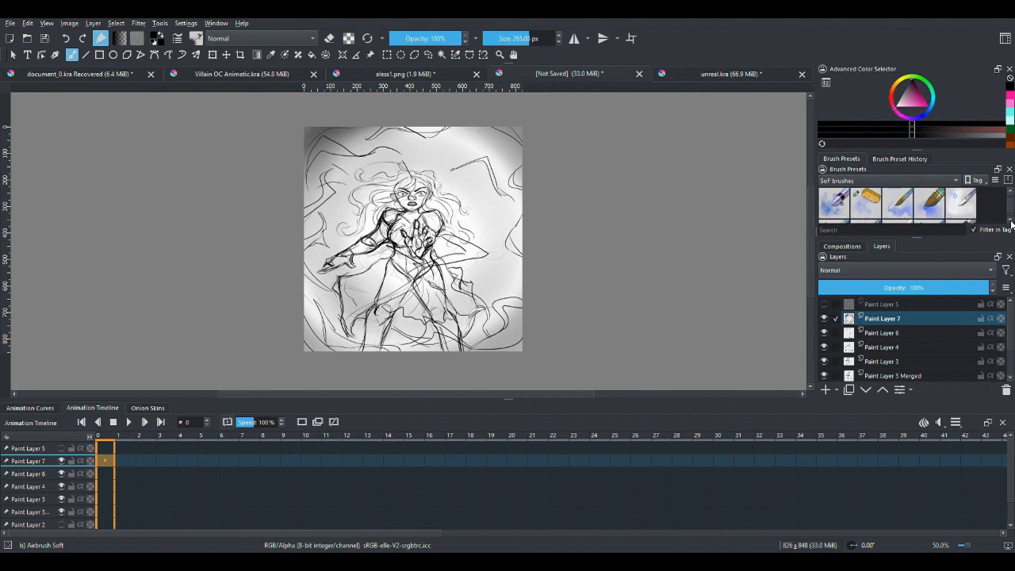
scroll(1010, 225, "down", 1)
scroll(1010, 225, "up", 1)
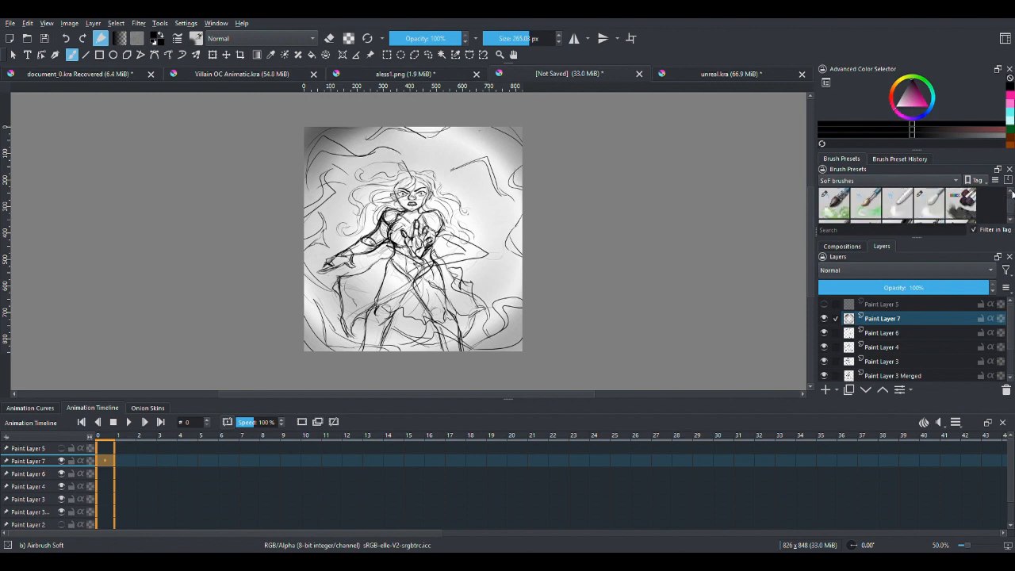
left_click(932, 205)
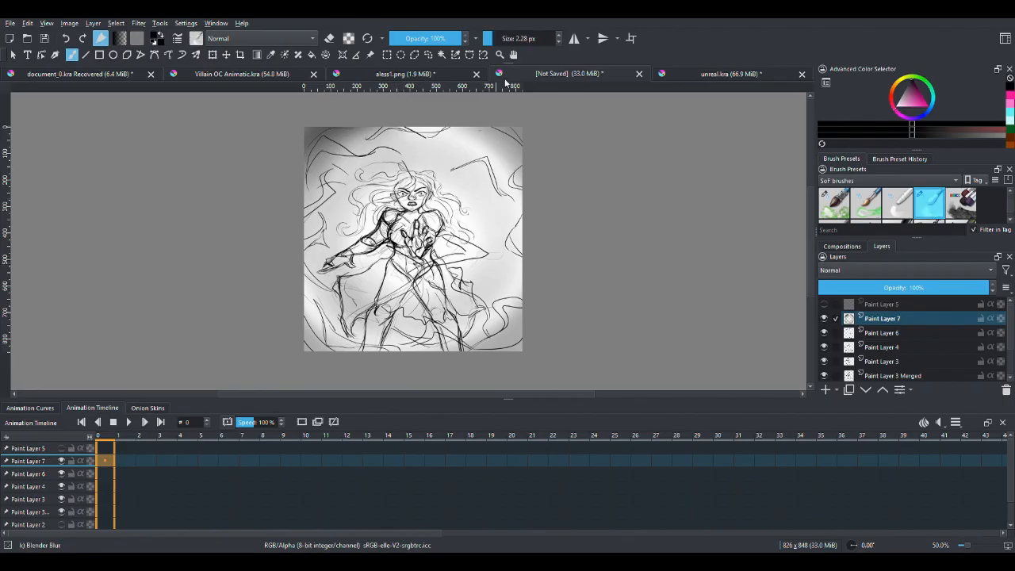
left_click(521, 40)
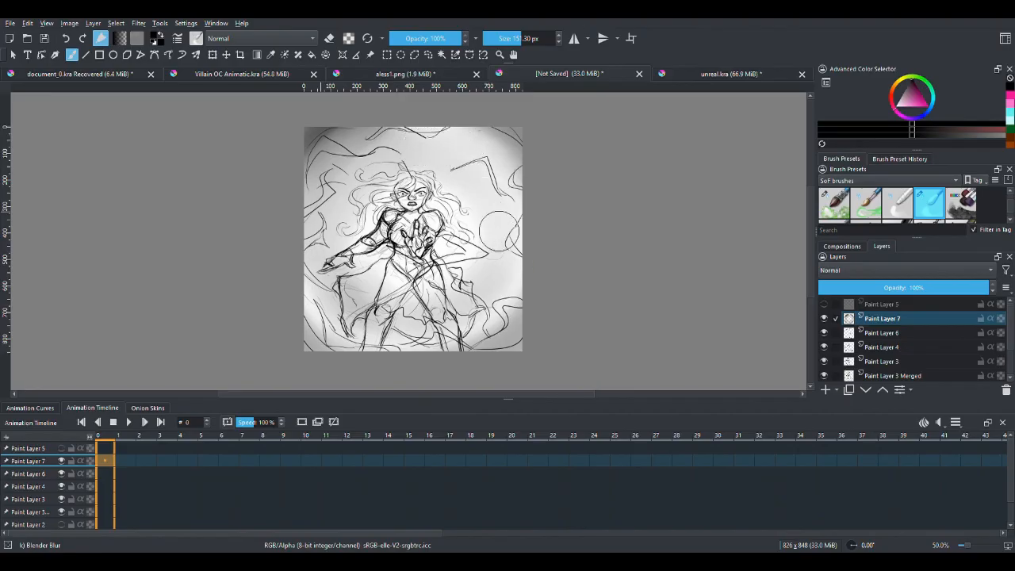
Toggle Paint Layers 6, 4 and 3 off and on to check their contents, and hide Paint Layer 3 Merged.
left_click(828, 332)
left_click(828, 332)
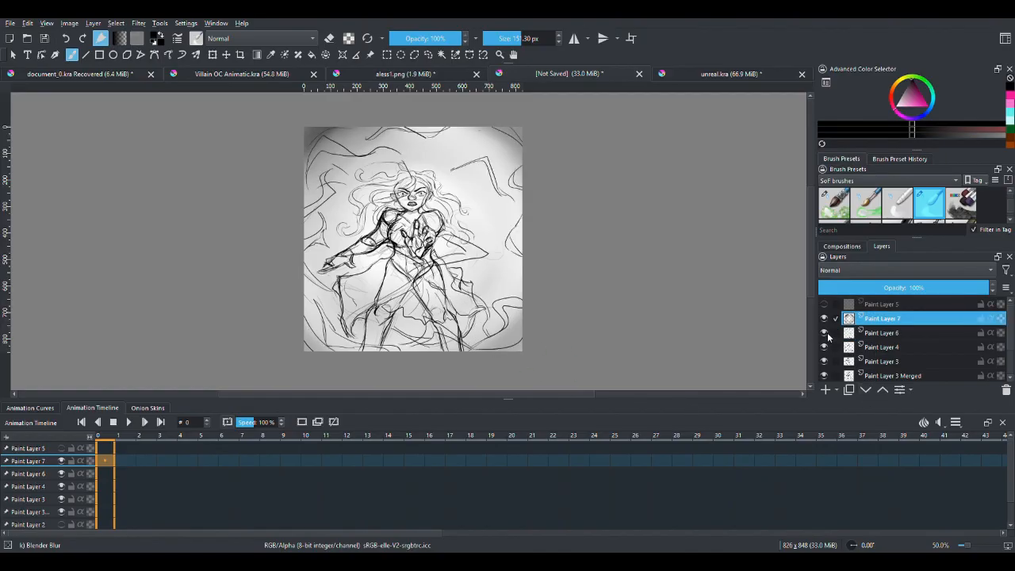
left_click(825, 347)
left_click(825, 347)
left_click(825, 362)
left_click(825, 362)
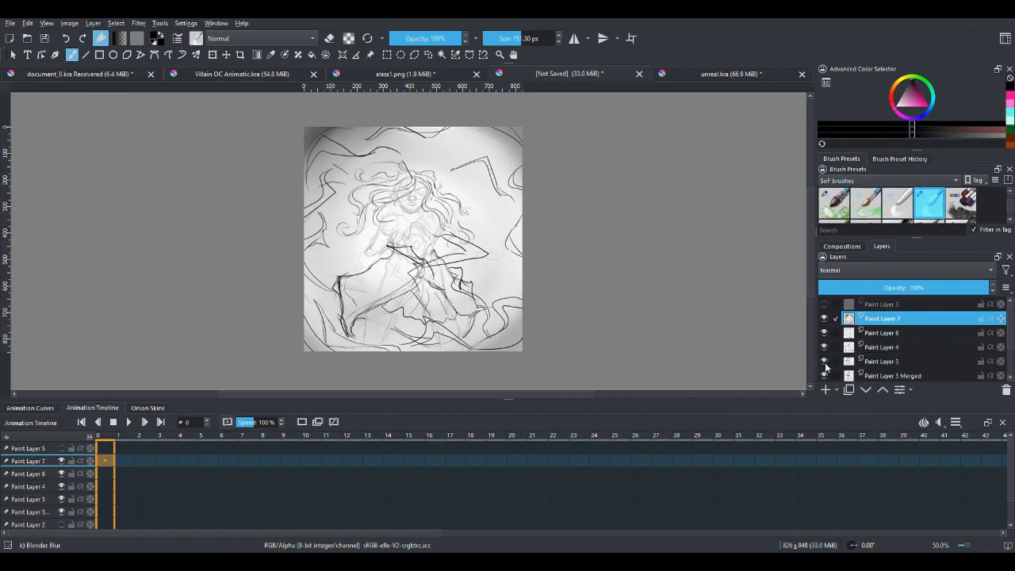
left_click(825, 376)
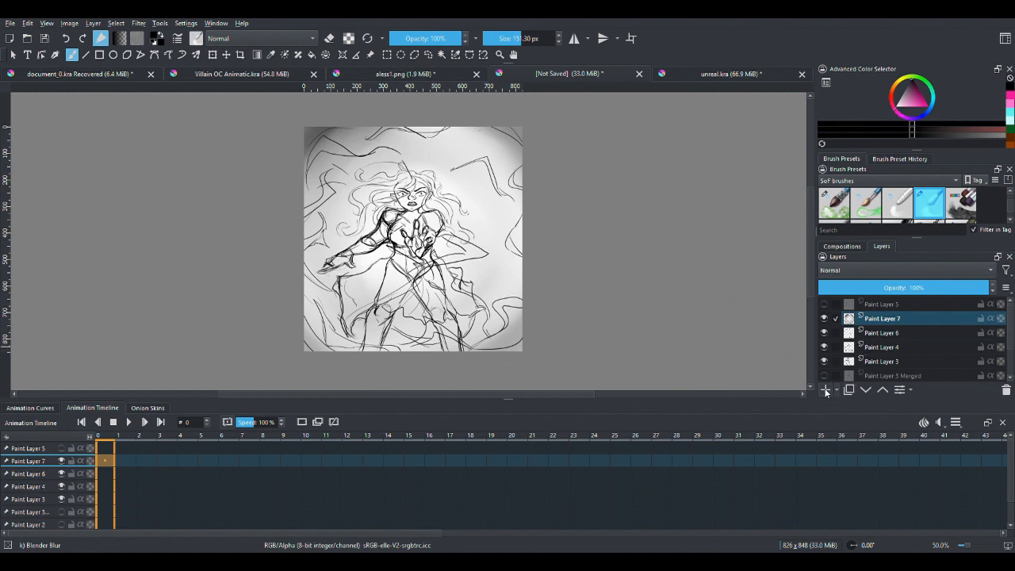
On a new layer above Paint Layer 7, draw bold black construction lines over the outstretched hand's palm and fingers with Basic-5 Size.
left_click(826, 390)
scroll(1009, 222, "down", 2)
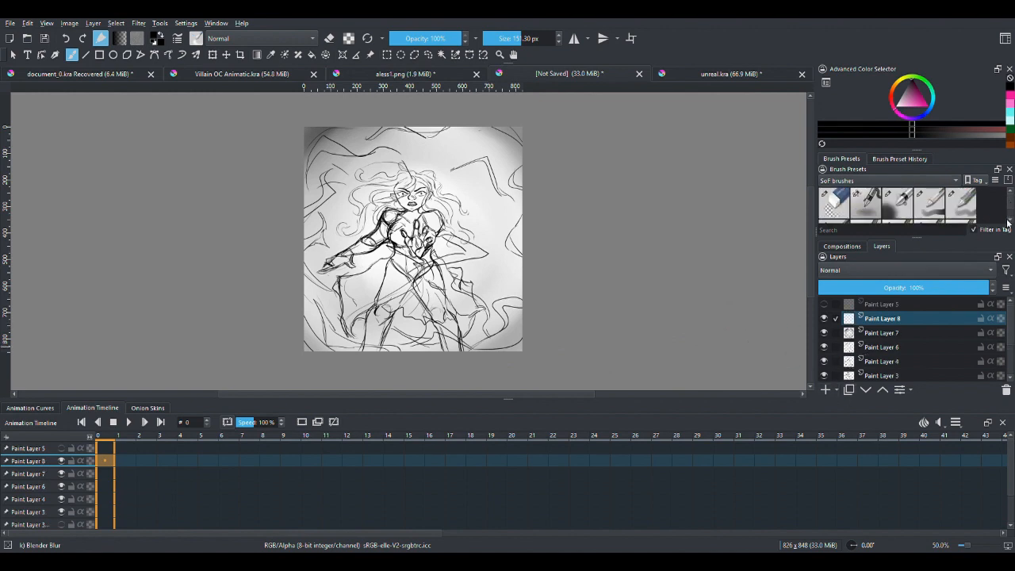
scroll(1008, 223, "down", 2)
left_click(835, 203)
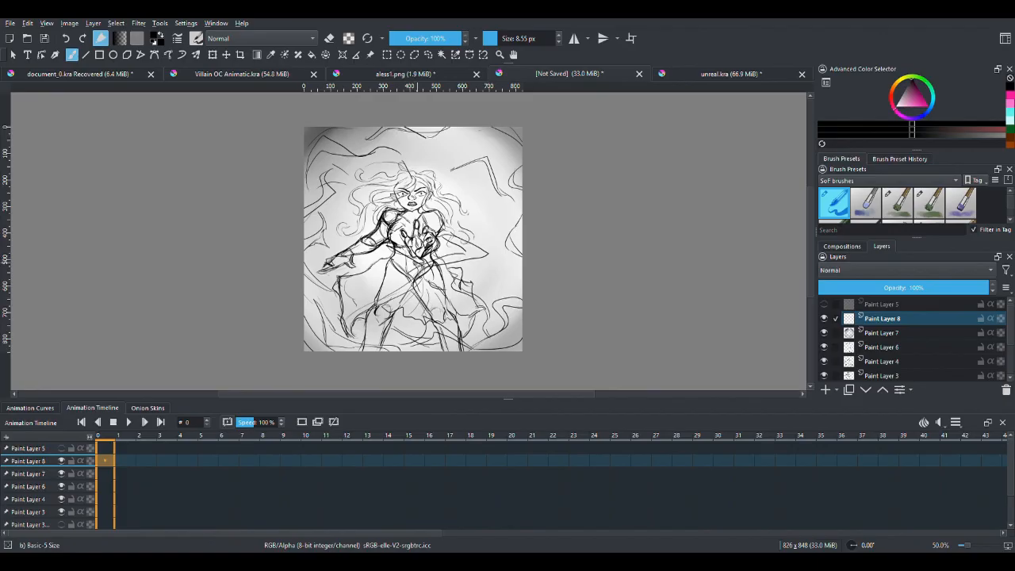
left_click_drag(404, 250, 424, 264)
left_click_drag(429, 267, 439, 260)
left_click_drag(411, 255, 404, 228)
mouse_move(412, 240)
left_mouse_down()
mouse_move(415, 219)
mouse_move(436, 234)
left_mouse_up()
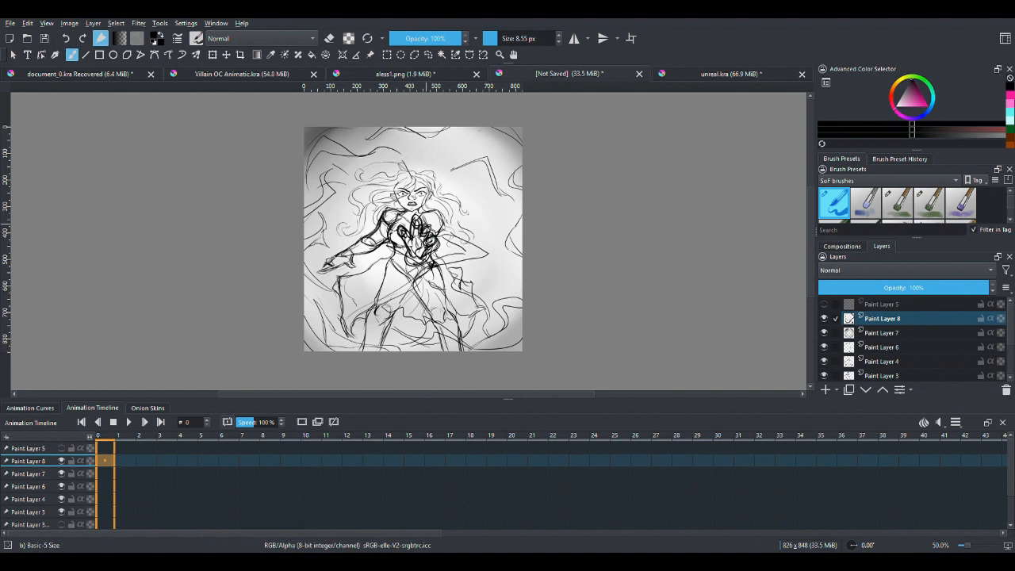
Reinforce the outstretched palm, the extended arm and its hand, and sweep bold curves around the waist and opposite shoulder.
mouse_move(433, 252)
left_mouse_down()
mouse_move(425, 255)
mouse_move(420, 240)
mouse_move(368, 247)
left_mouse_up()
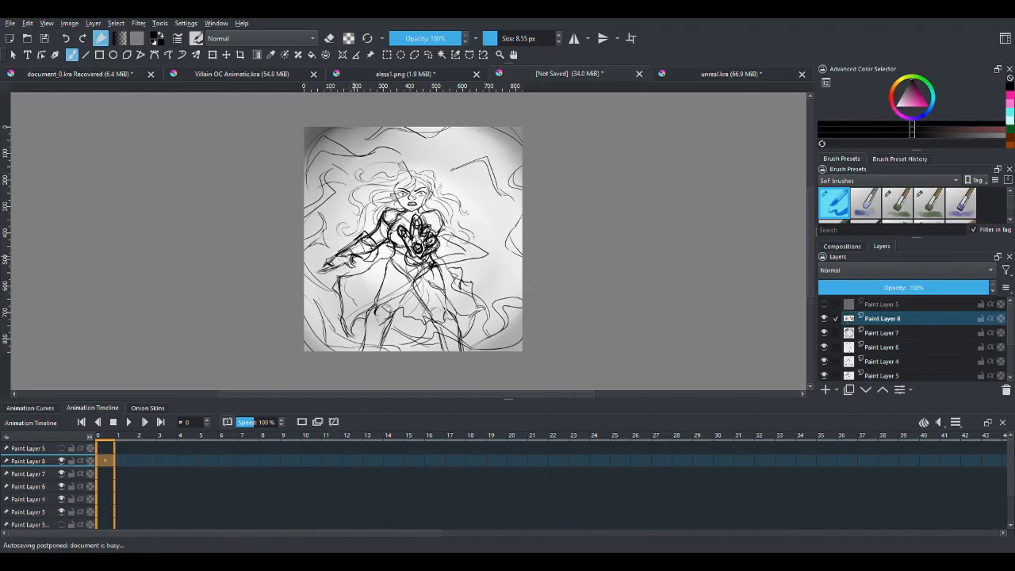
left_click_drag(345, 264, 322, 273)
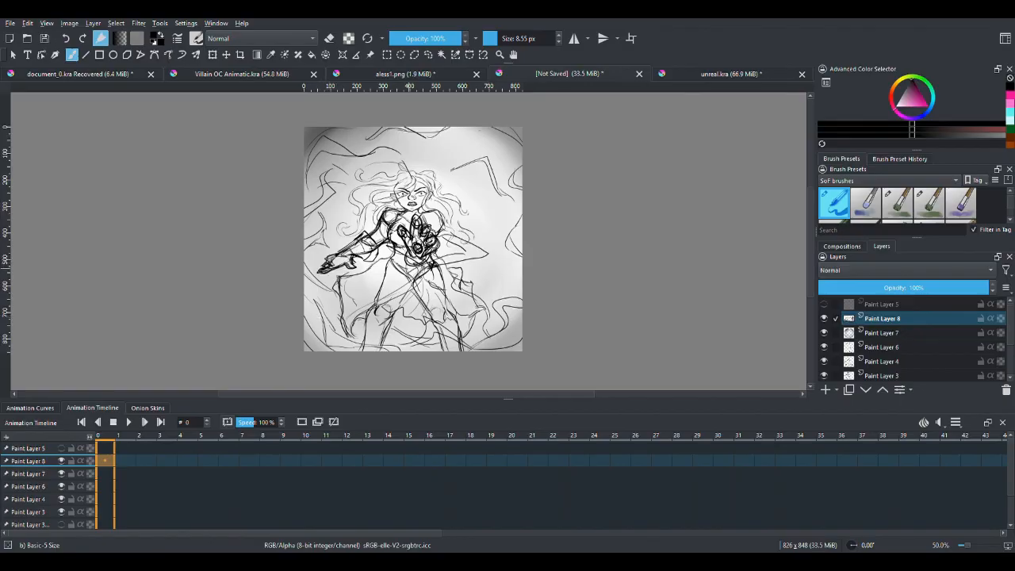
mouse_move(398, 263)
left_mouse_down()
mouse_move(464, 238)
mouse_move(404, 257)
left_mouse_up()
mouse_move(414, 210)
left_mouse_down()
mouse_move(394, 225)
mouse_move(426, 270)
mouse_move(476, 241)
mouse_move(453, 257)
left_mouse_up()
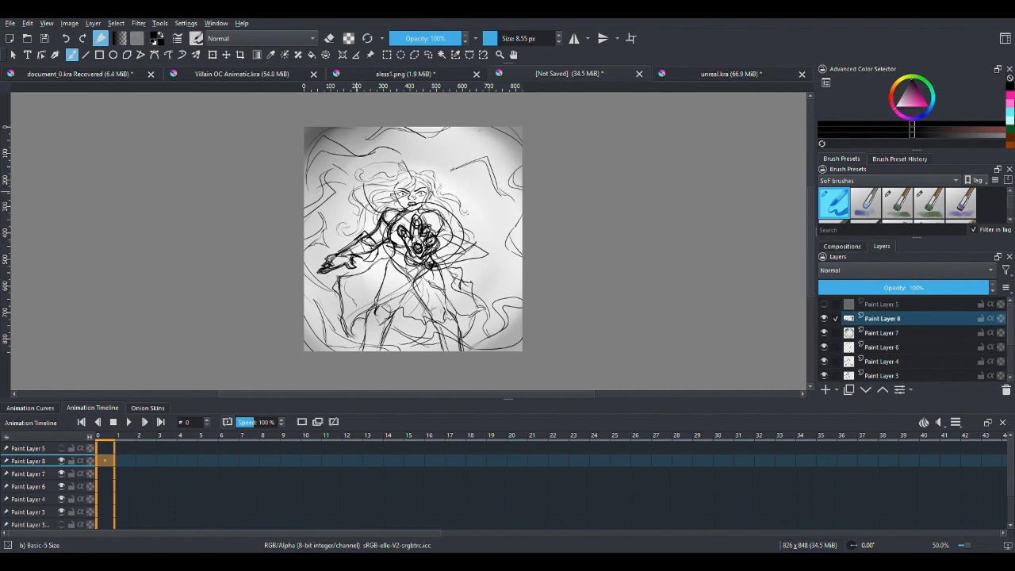
Add loose gesture strokes to the hair, the cape's right-hand edge, the skirt and the space above the head.
left_click_drag(474, 186, 457, 209)
mouse_move(490, 271)
left_mouse_down()
mouse_move(463, 284)
mouse_move(476, 274)
mouse_move(492, 287)
left_mouse_up()
mouse_move(390, 263)
left_mouse_down()
mouse_move(349, 275)
mouse_move(369, 291)
mouse_move(392, 268)
mouse_move(430, 315)
left_mouse_up()
left_click_drag(420, 280, 432, 317)
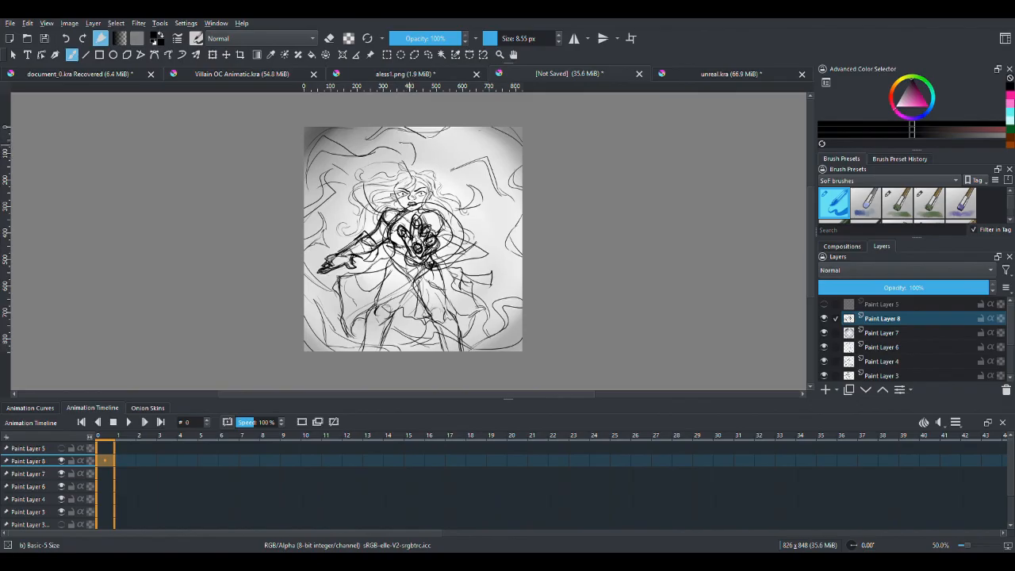
left_click_drag(420, 142, 417, 170)
Hide Paint Layers 8, 7 and 6, and make Paint Layer 4 the active layer with its sketch showing.
left_click(825, 319)
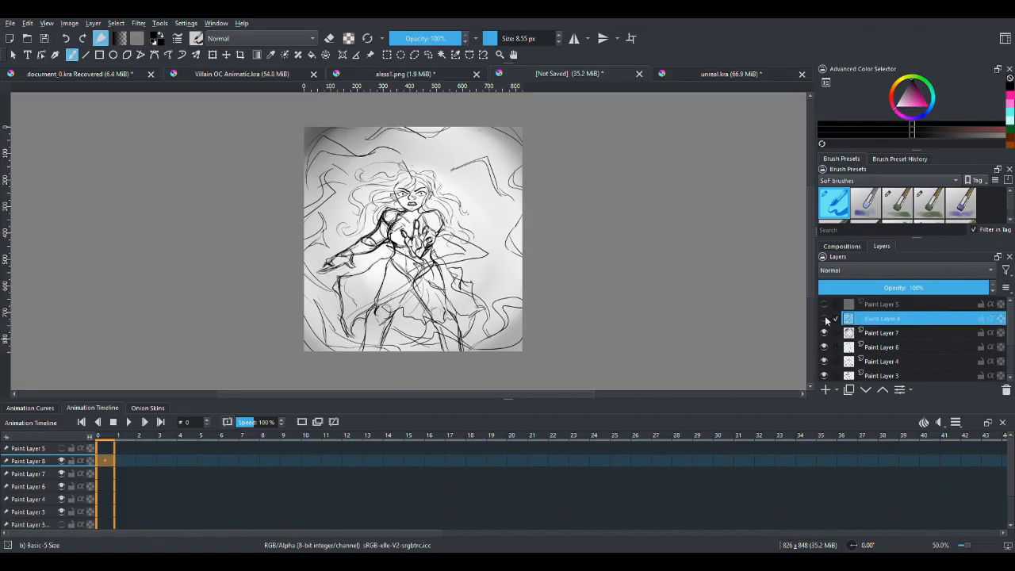
left_click(825, 333)
left_click(824, 332)
left_click(825, 333)
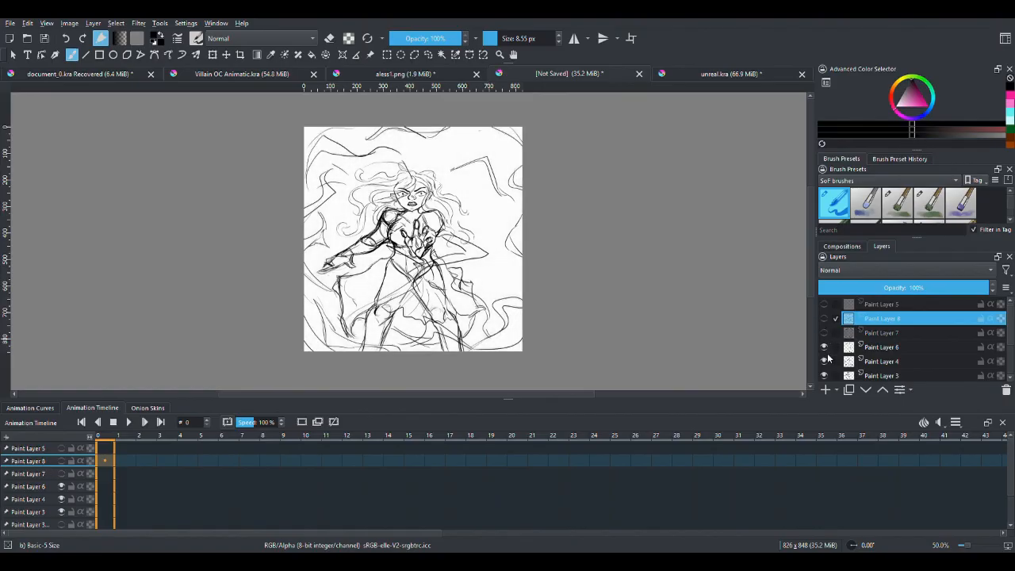
left_click(825, 346)
left_click(825, 361)
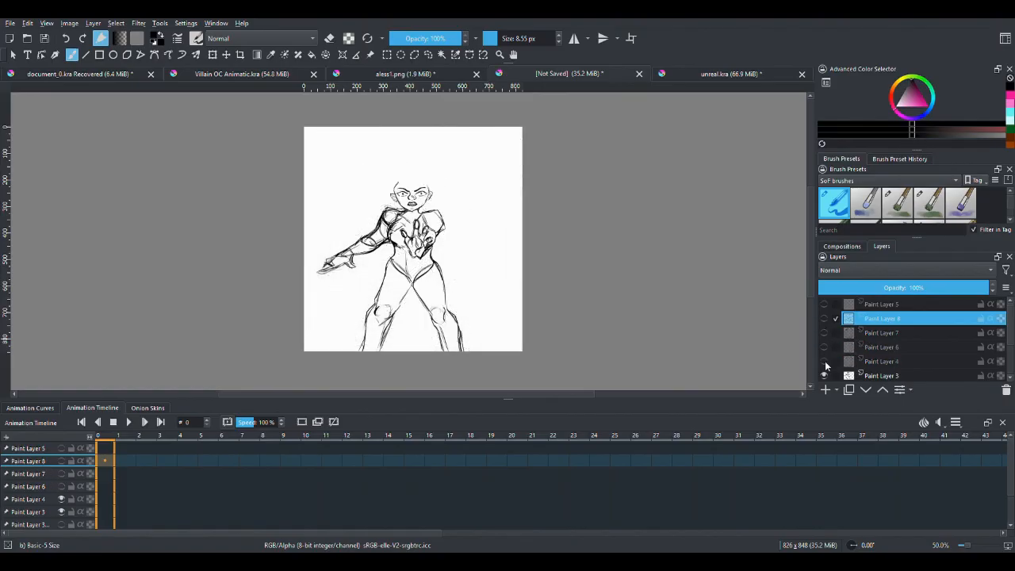
left_click(825, 361)
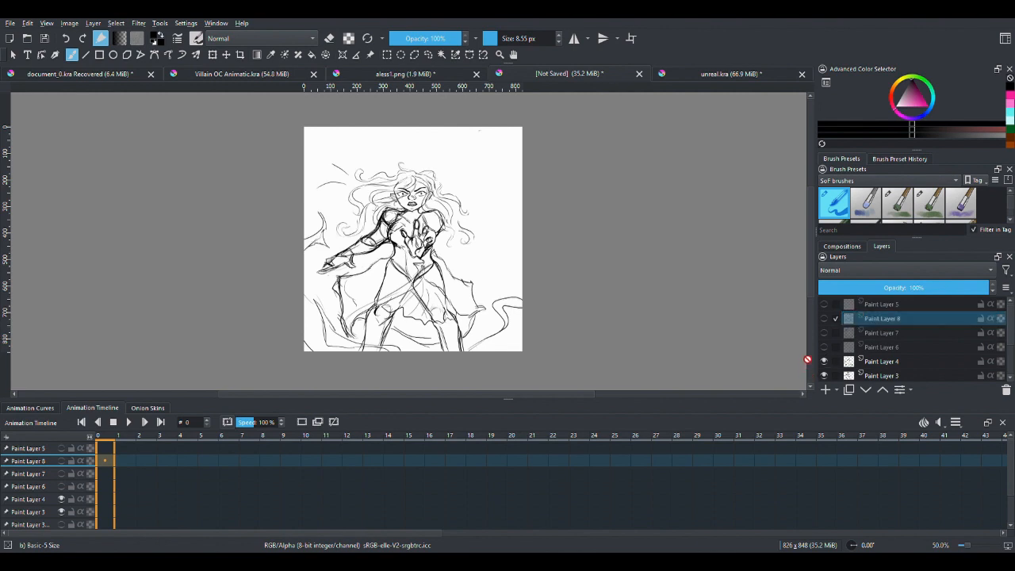
left_click(872, 363)
left_click(825, 363)
left_click(824, 363)
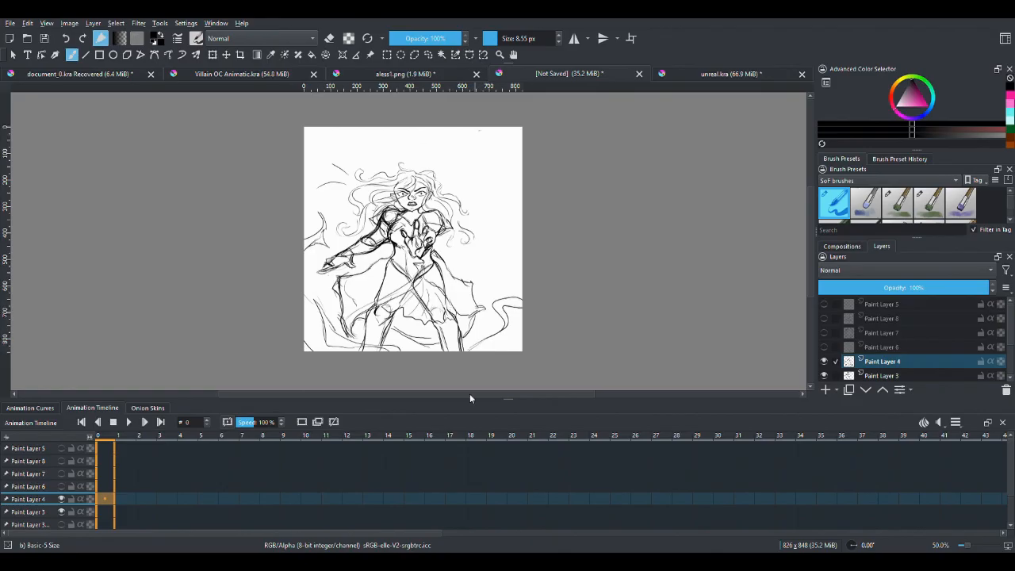
key("plus")
scroll(469, 282, "down", 3)
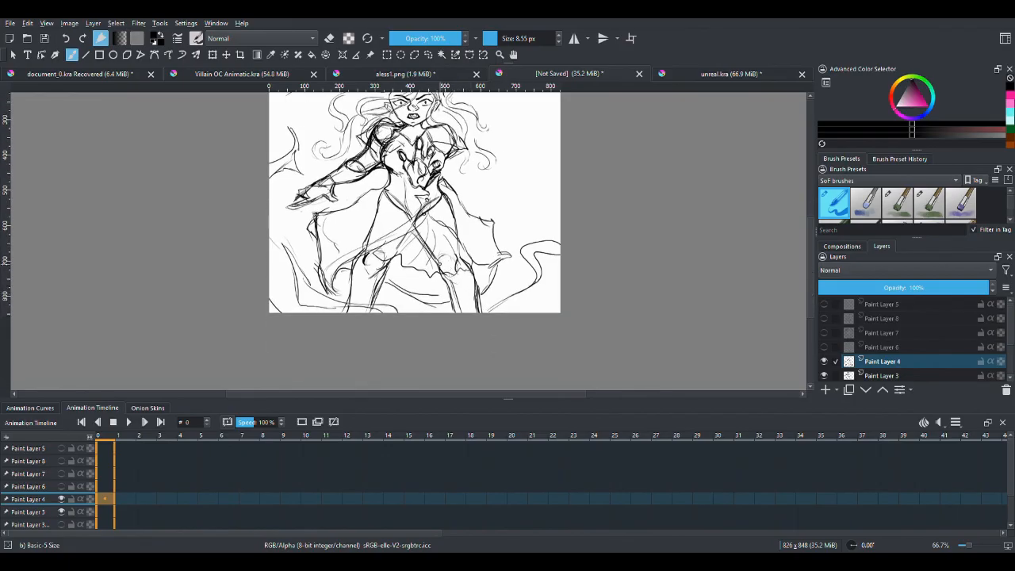
Draw boot outlines over both lower legs on Paint Layer 4, with small round buttons running down the shins.
mouse_move(439, 255)
left_mouse_down()
mouse_move(475, 249)
mouse_move(483, 312)
left_mouse_up()
mouse_move(433, 275)
left_mouse_down()
mouse_move(456, 312)
mouse_move(482, 312)
left_mouse_up()
mouse_move(364, 258)
left_mouse_down()
mouse_move(374, 278)
mouse_move(398, 267)
mouse_move(376, 314)
left_mouse_up()
left_click_drag(400, 270, 379, 312)
mouse_move(352, 258)
left_mouse_down()
mouse_move(345, 310)
mouse_move(366, 287)
mouse_move(363, 306)
left_mouse_up()
left_click_drag(458, 280, 461, 292)
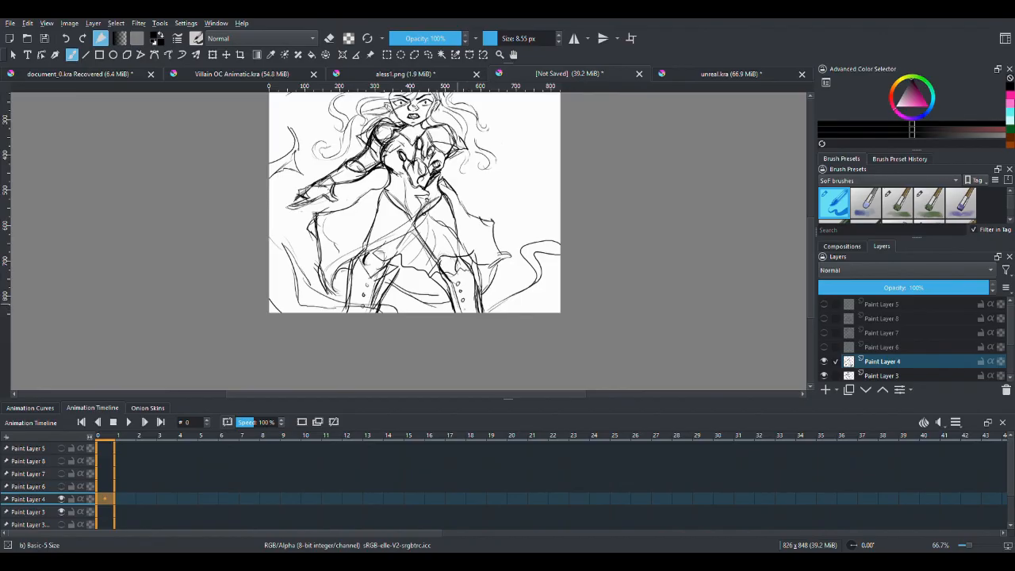
Compare the costume sketch with the body sketch by switching Paint Layer 4 and Paint Layer 3 off and back on.
key("minus")
key("minus")
key("plus")
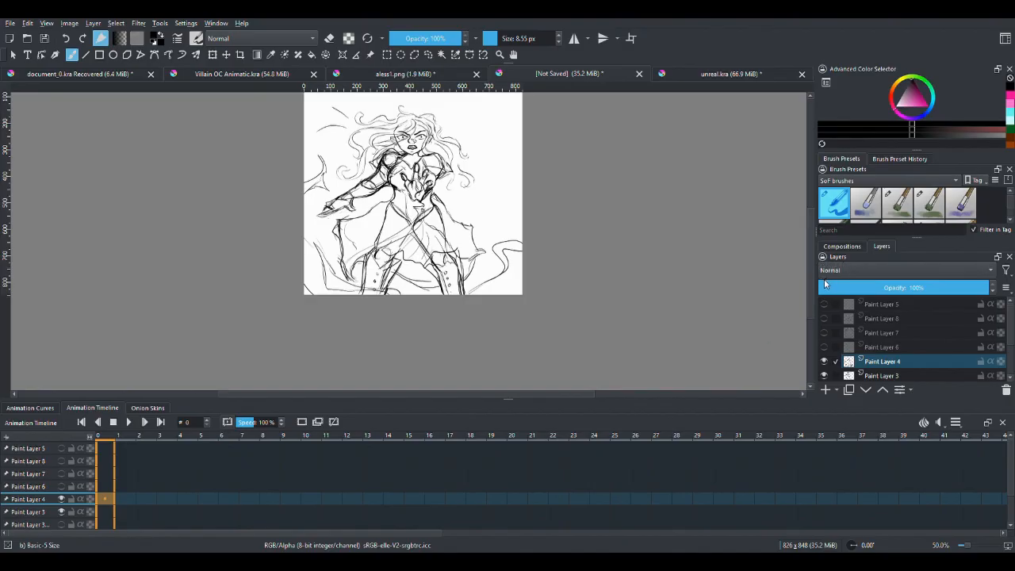
left_click(824, 362)
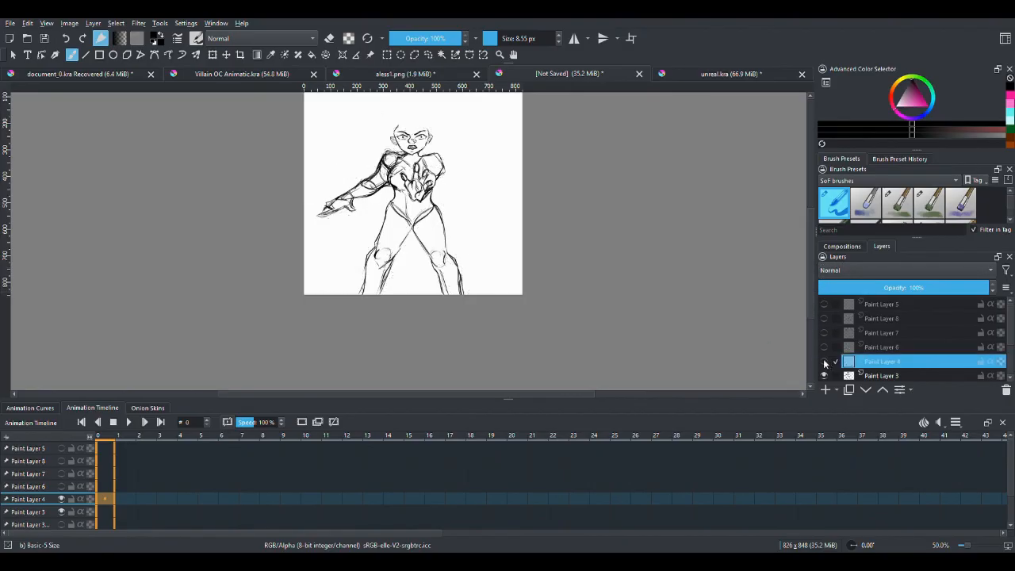
left_click(825, 362)
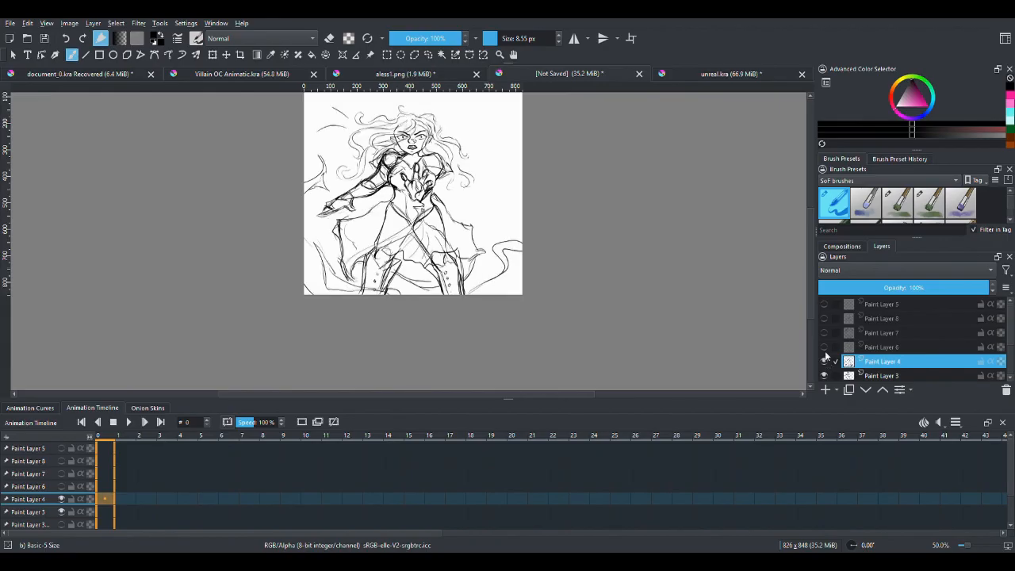
scroll(809, 292, "up", 2)
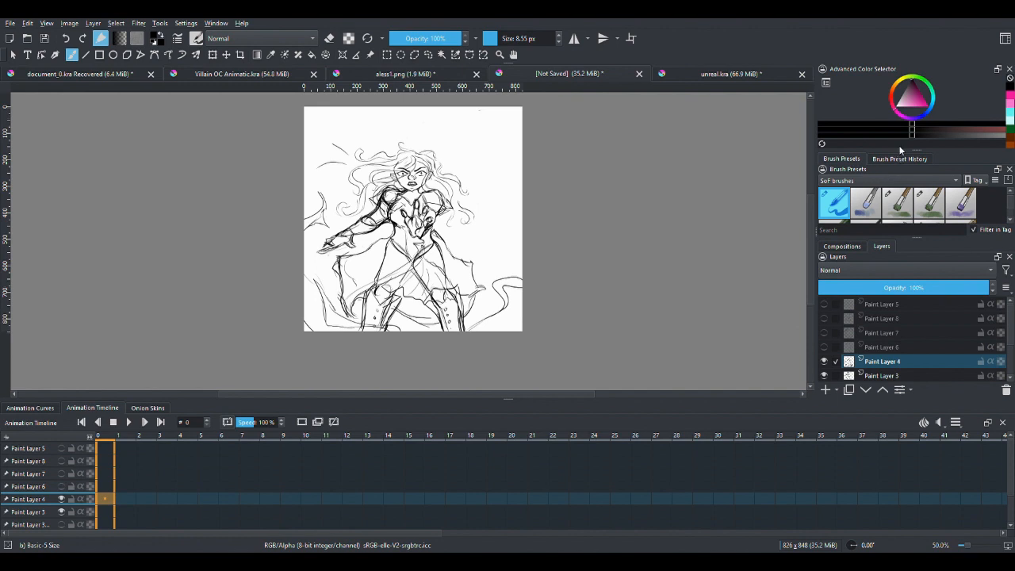
left_click(824, 374)
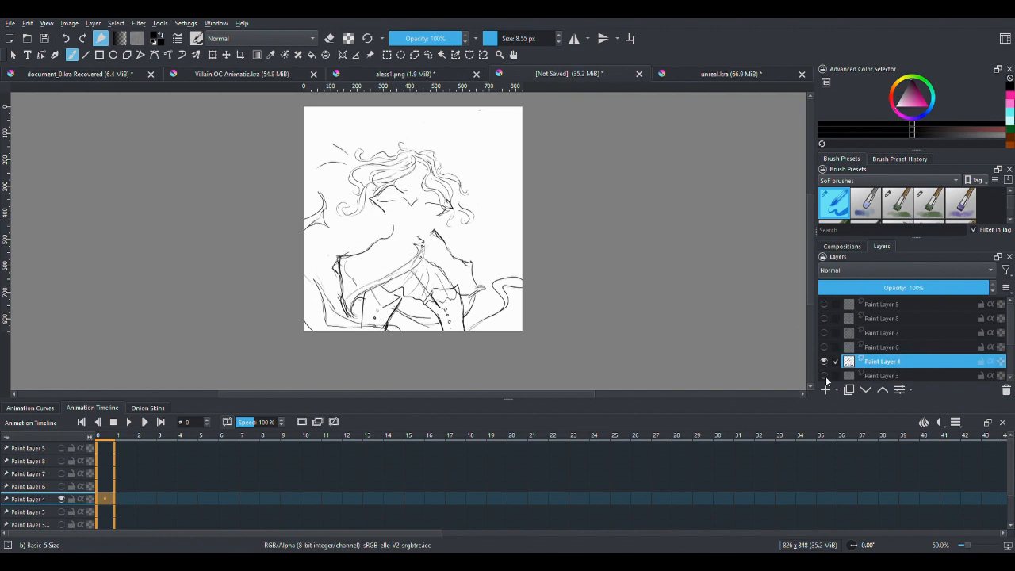
left_click(824, 375)
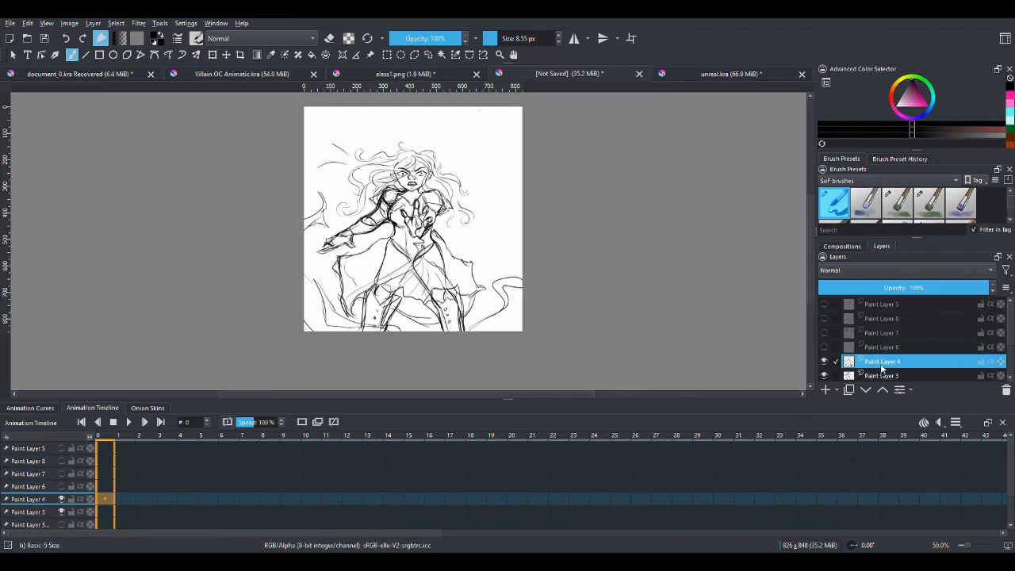
Duplicate Paint Layer 4 and Paint Layer 3, checking Paint Layer 6 briefly and leaving it hidden.
key("ctrl+j")
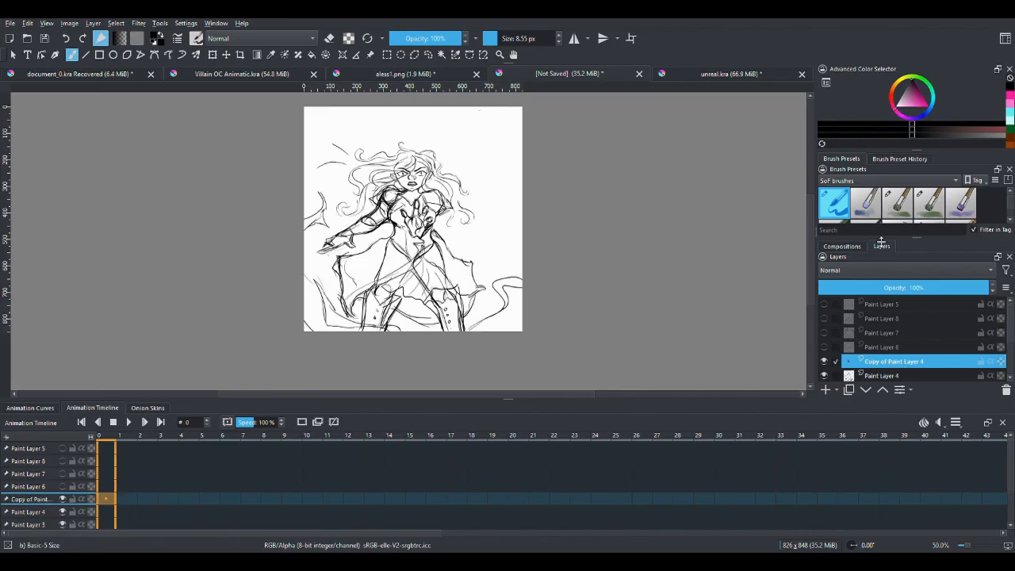
left_click(885, 376)
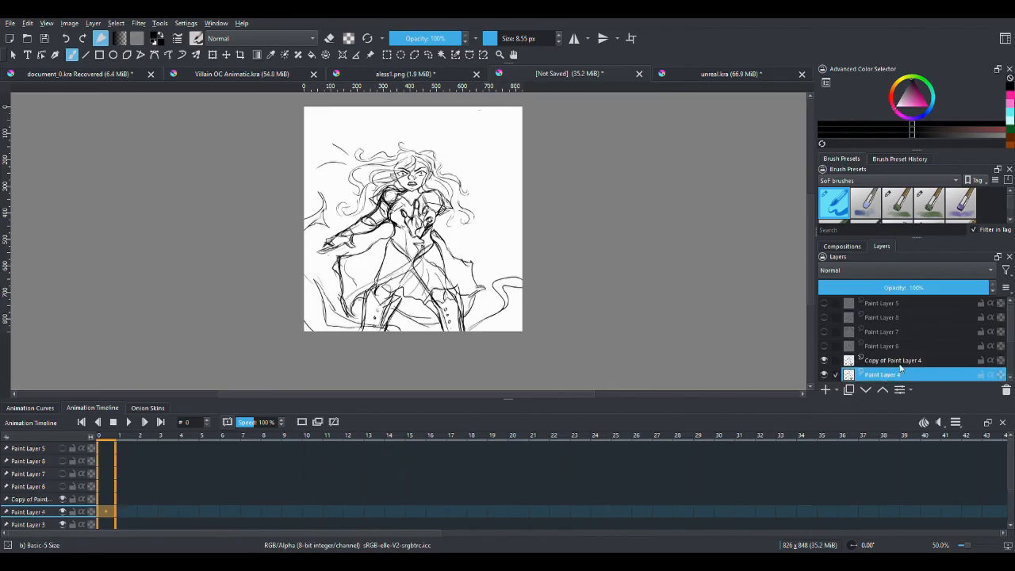
left_click(824, 346)
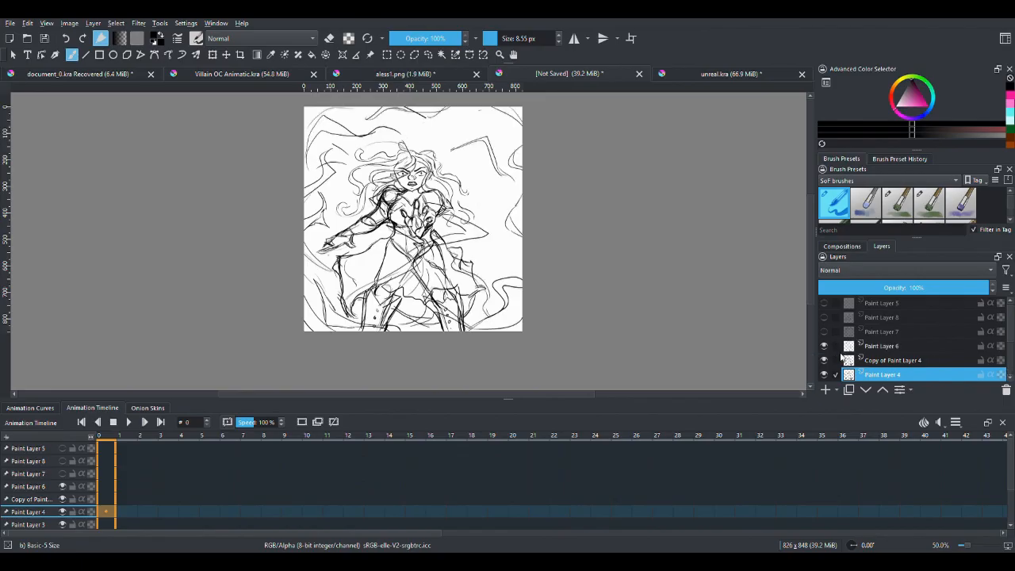
left_click(825, 345)
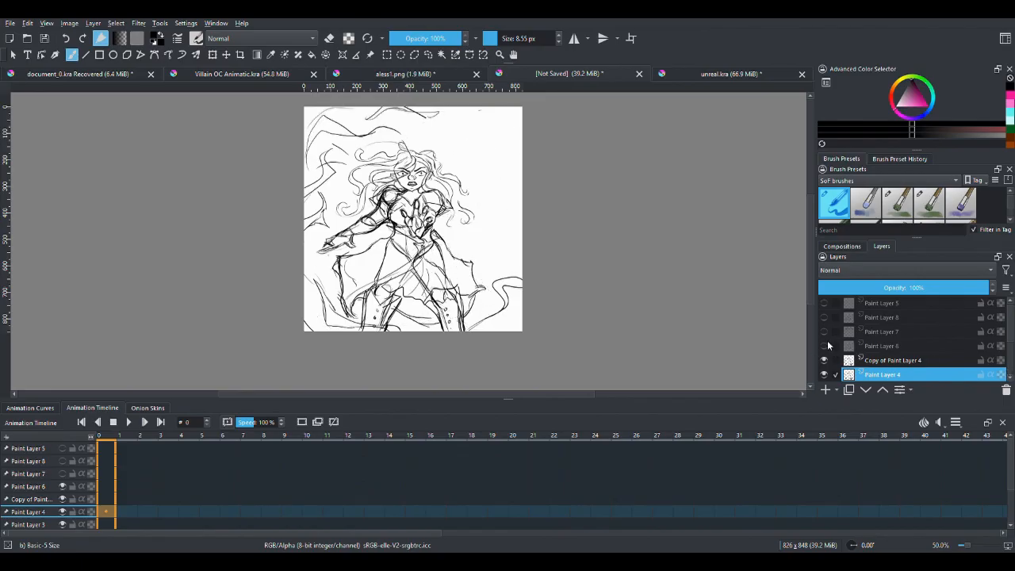
scroll(991, 339, "down", 3)
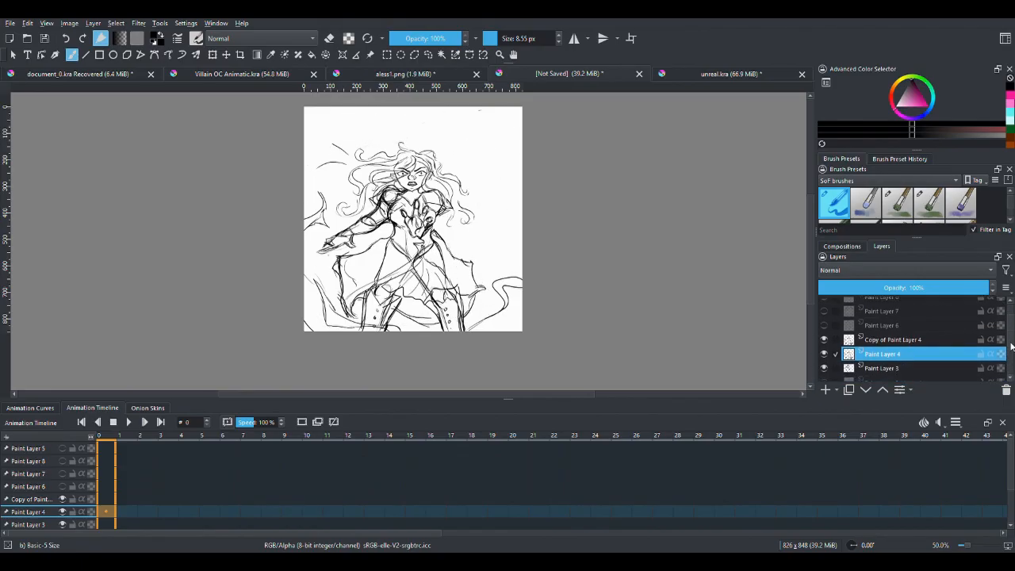
left_click(886, 342)
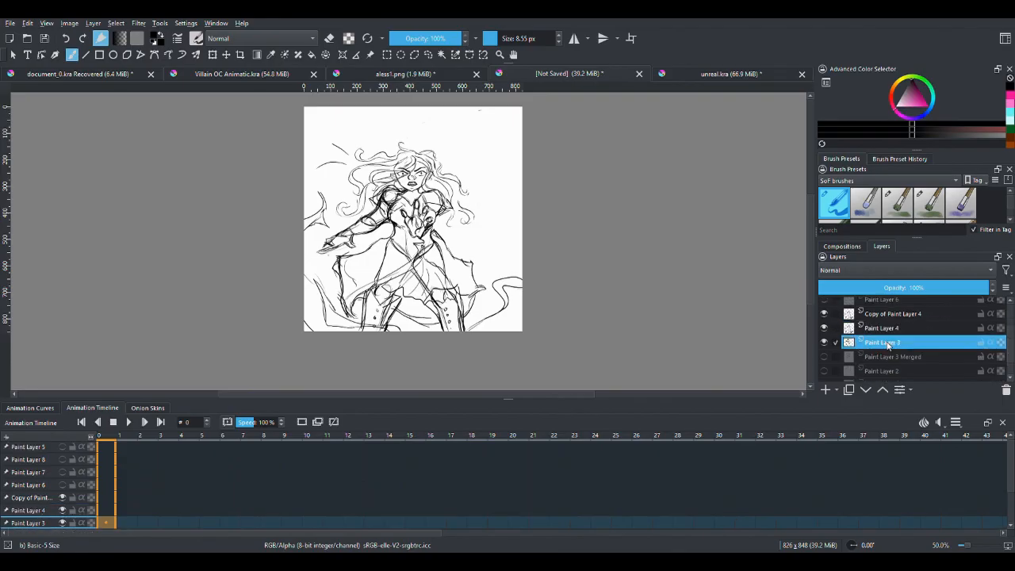
key("ctrl+j")
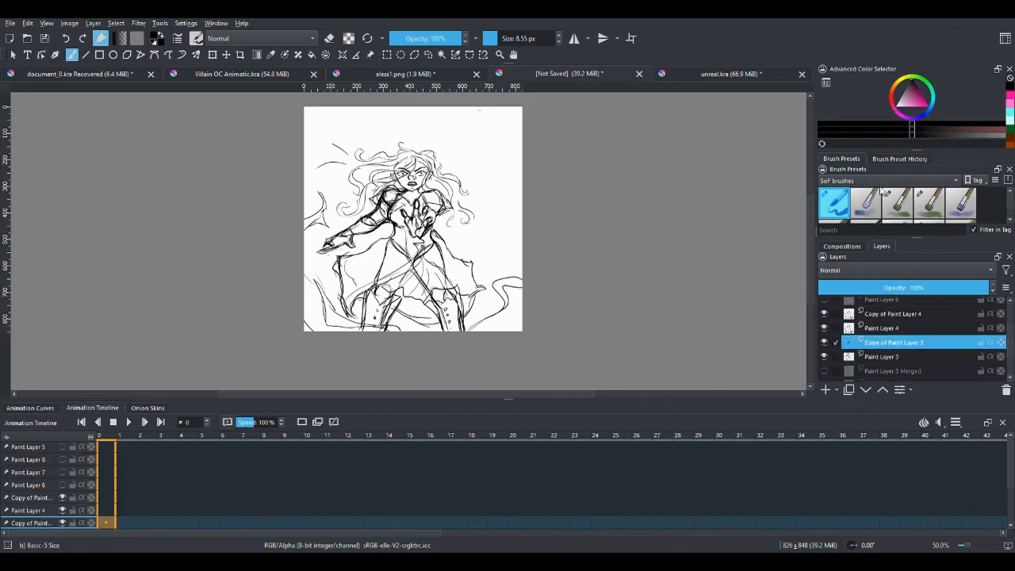
Hide Paint Layer 3 and Copy of Paint Layer 4, and merge Paint Layer 4 with Copy of Paint Layer 3.
left_click(826, 356)
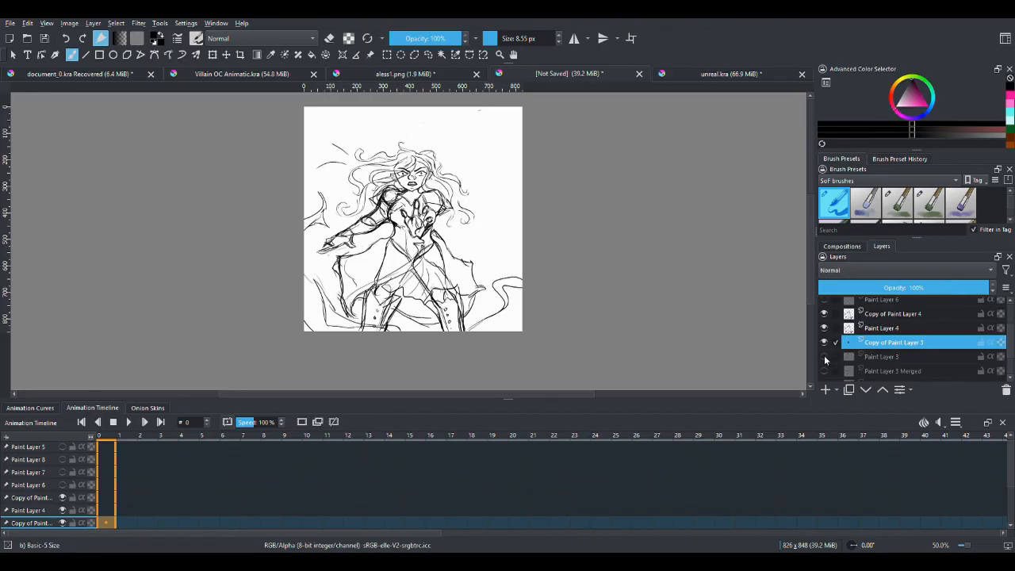
left_click(826, 314)
left_click(894, 331, "ctrl")
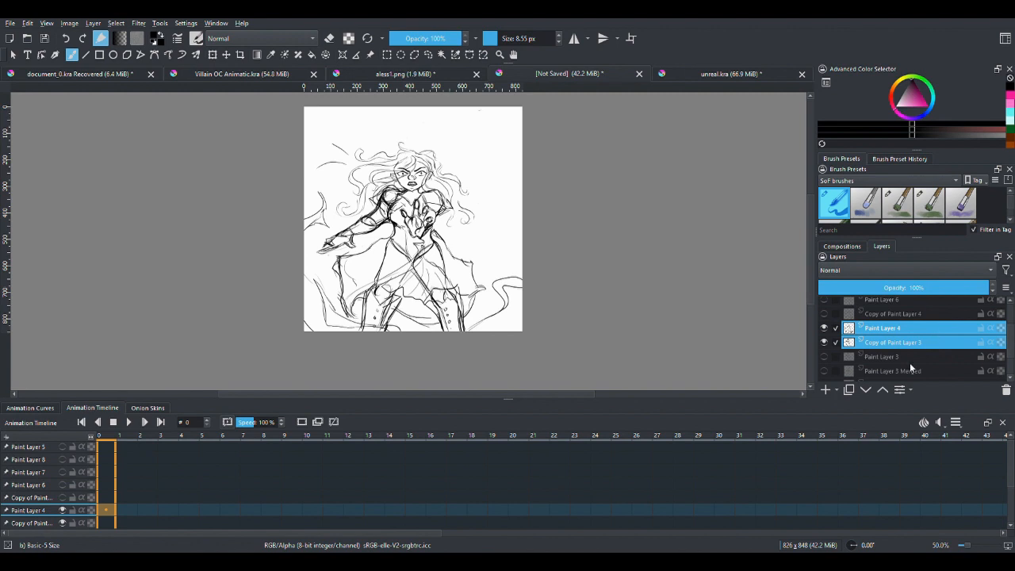
key("ctrl+e")
Lower the merged sketch layer's opacity to 29% and add a new paint layer above it.
left_click(902, 288)
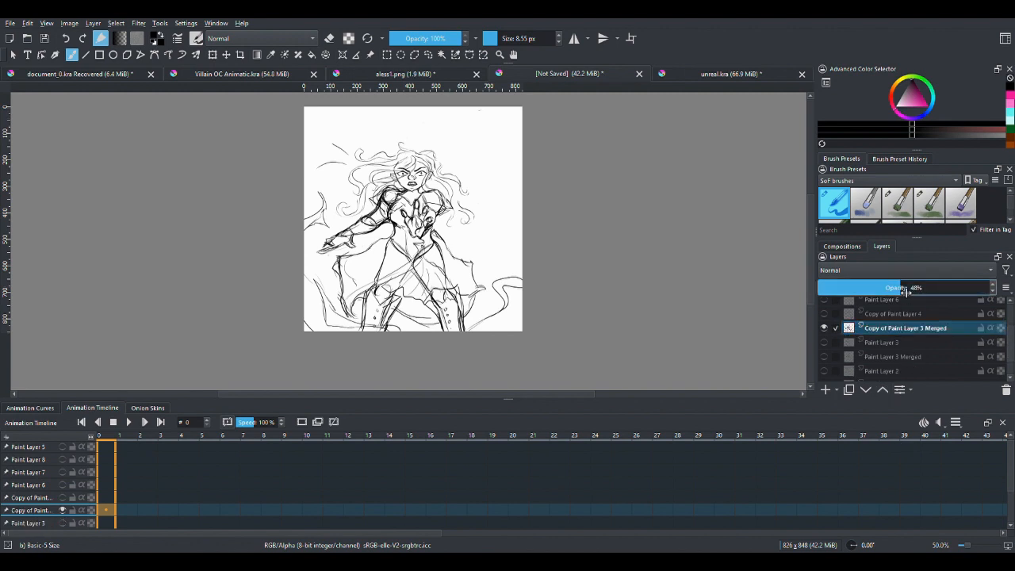
left_click_drag(906, 291, 873, 290)
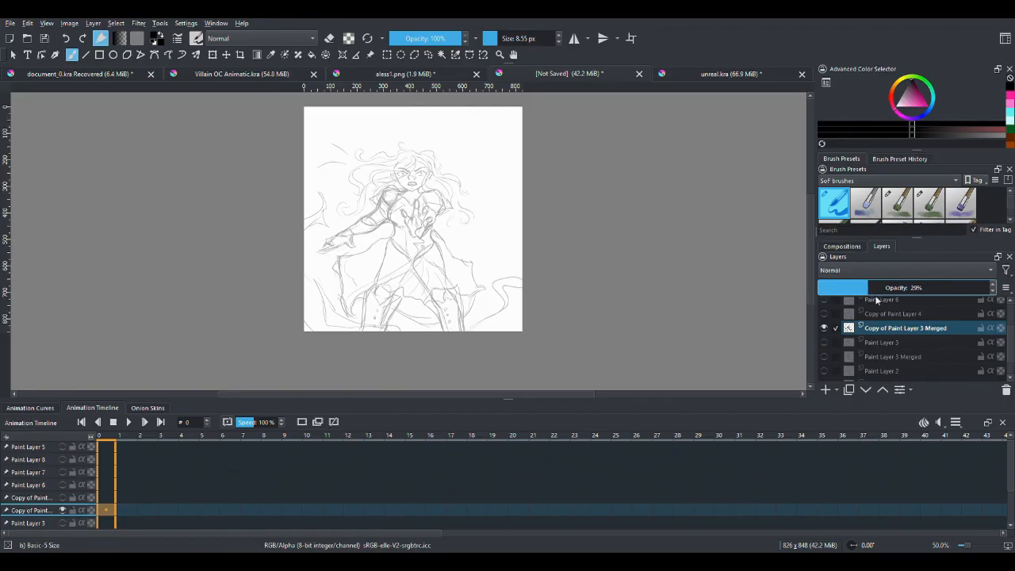
left_click(825, 389)
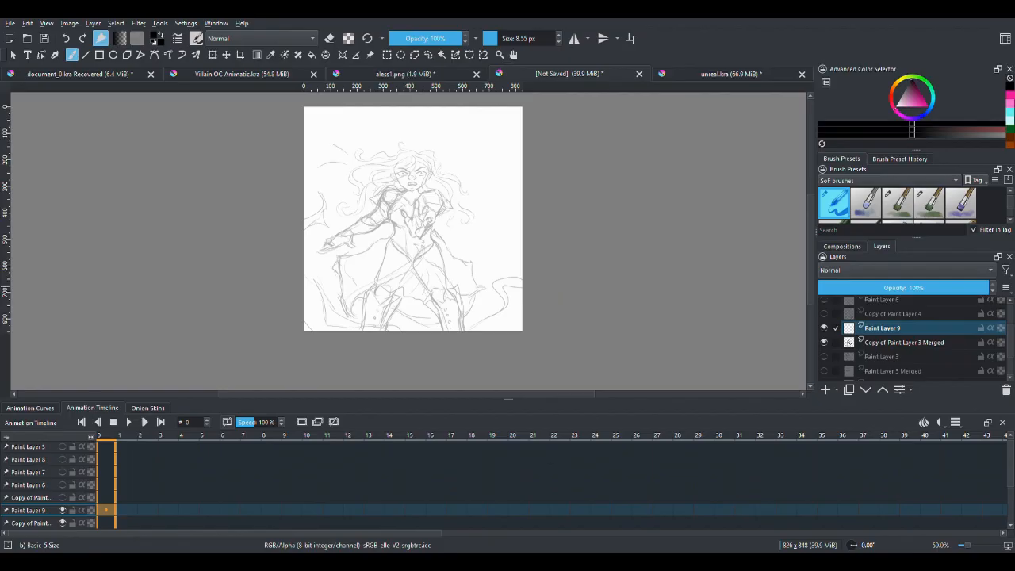
key("ctrl+plus")
key("ctrl+plus")
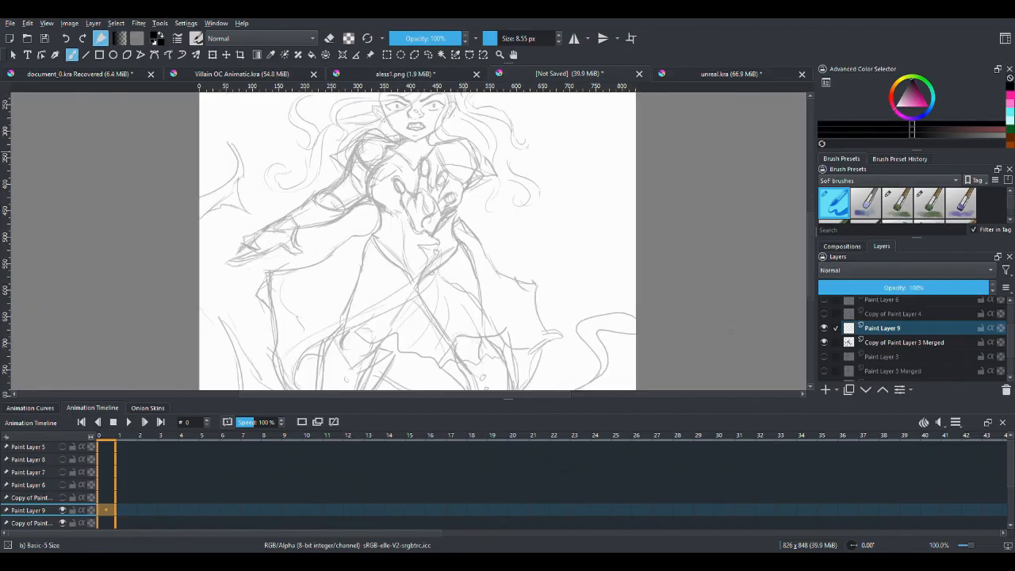